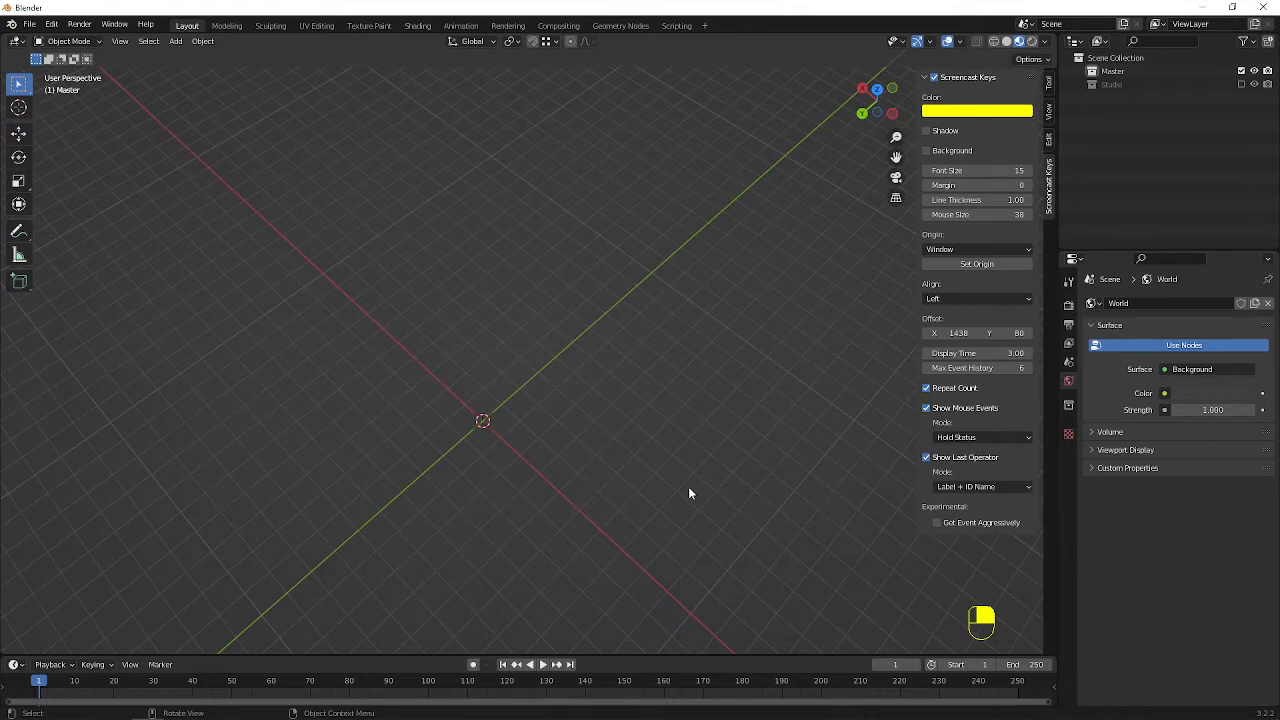
# - Add a UV sphere at the origin and put it in Edit Mode with solid shading, seen from the front
pyautogui.press('n')
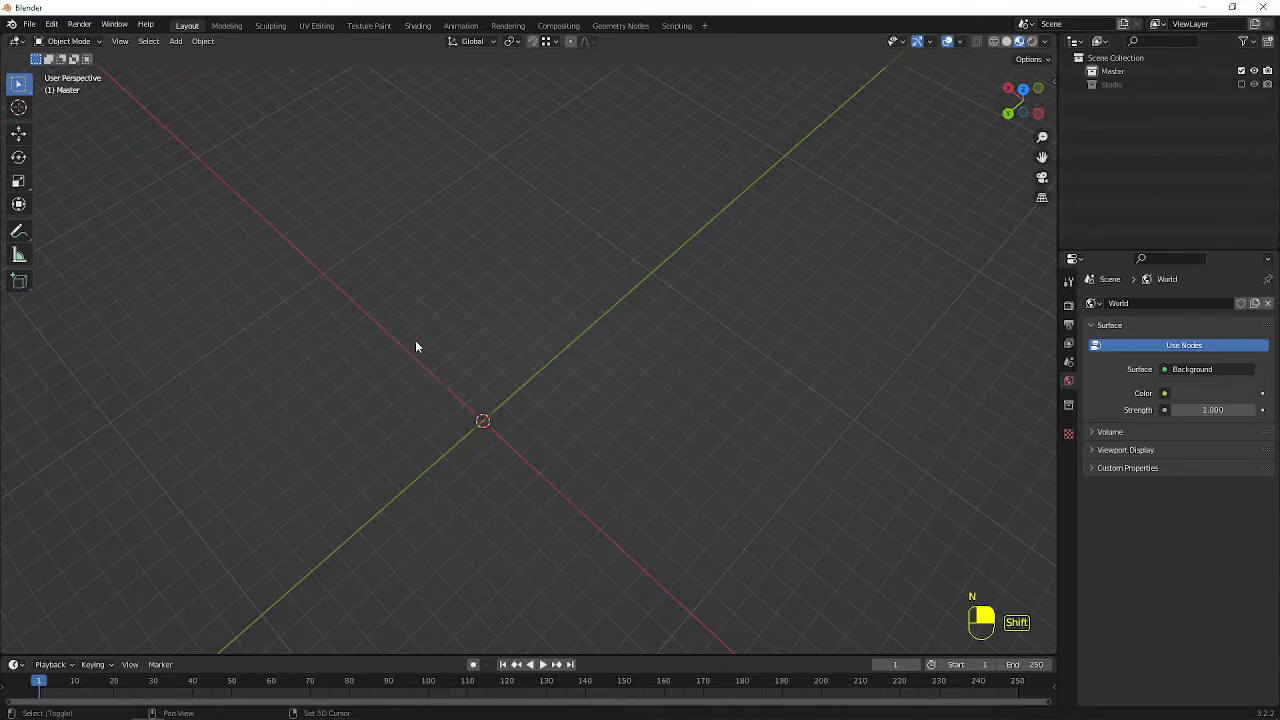
pyautogui.hotkey('shift', 'a')
pyautogui.moveTo(415, 341)
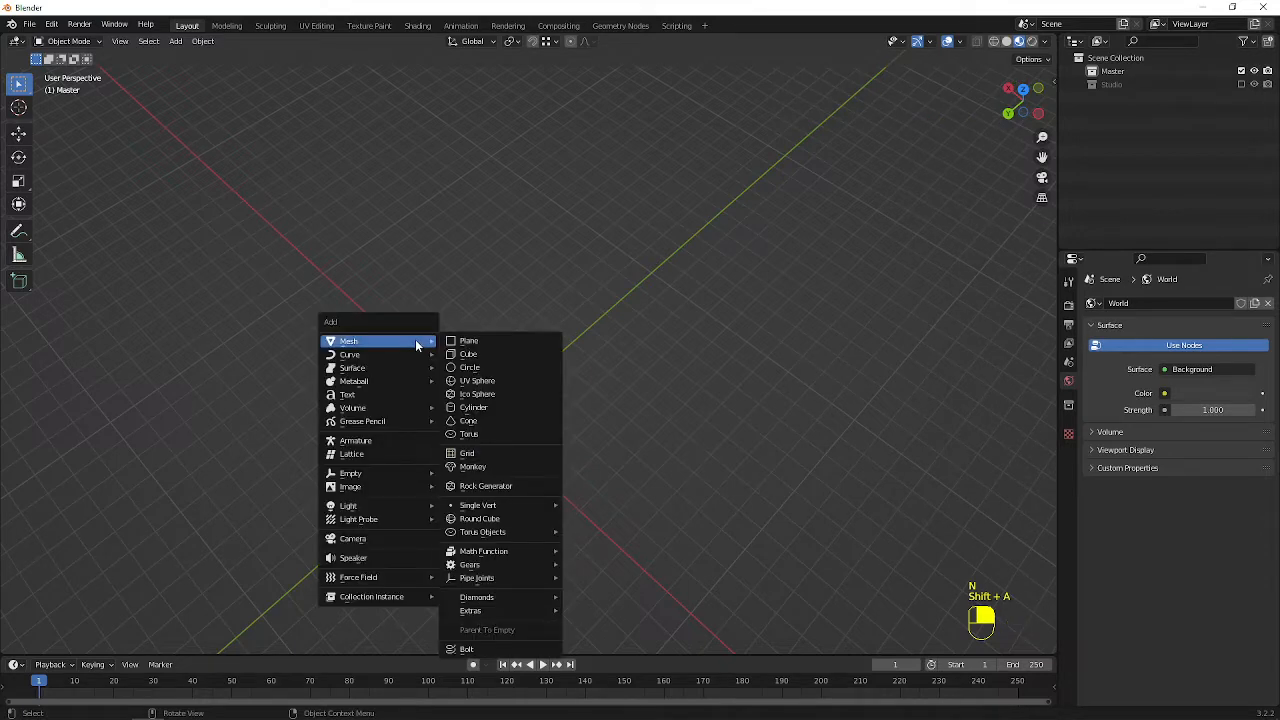
pyautogui.click(489, 381)
pyautogui.press('KP_1')
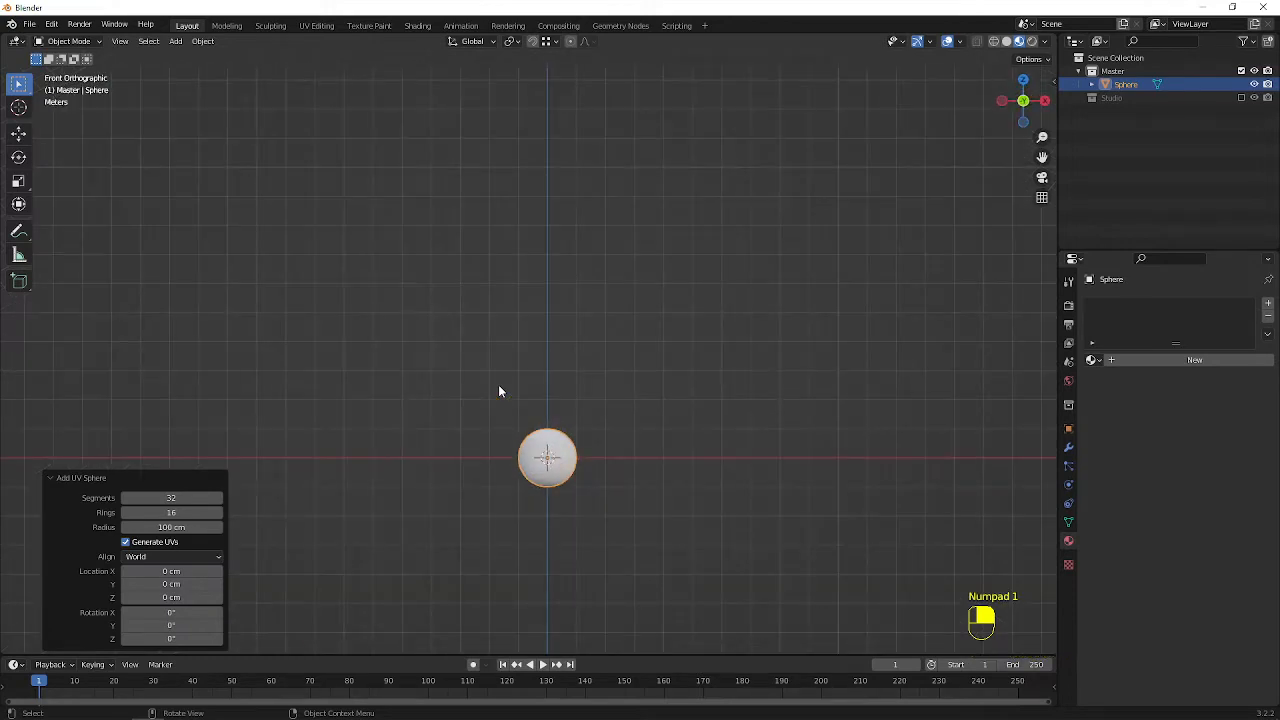
pyautogui.press('KP_Decimal')
pyautogui.press('Tab')
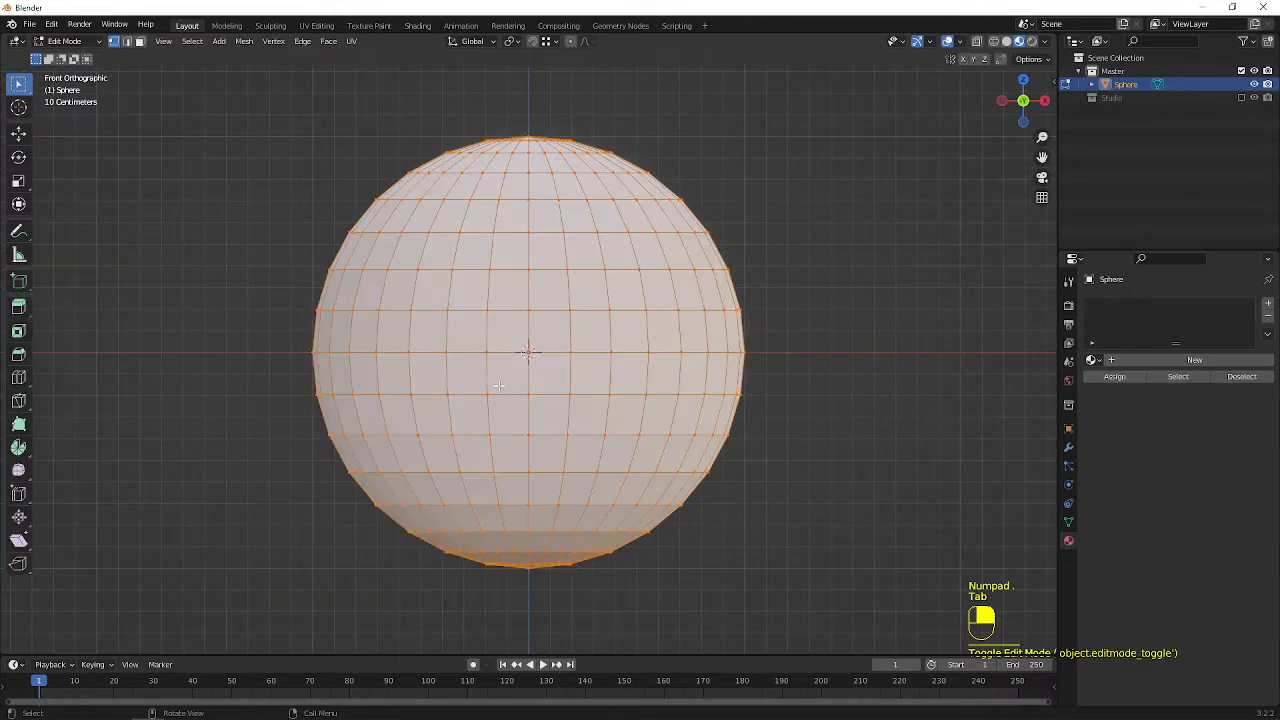
pyautogui.press('z')
pyautogui.click(536, 190)
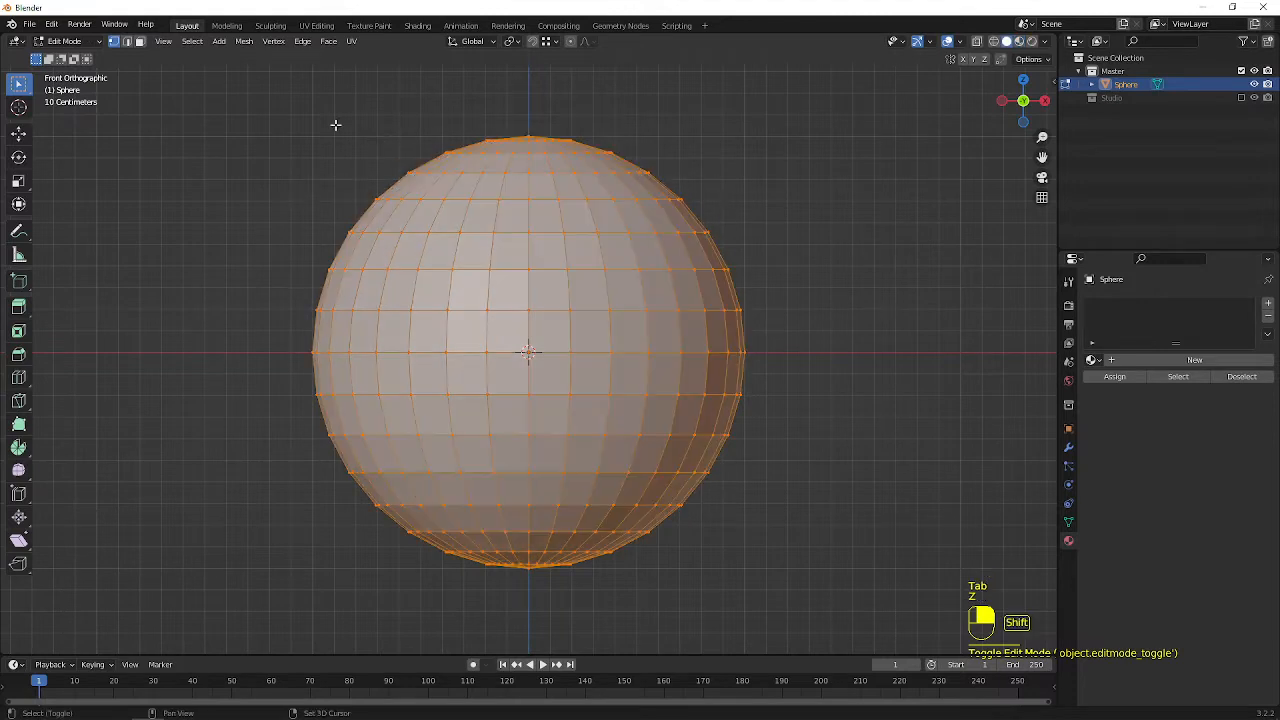
# - In wireframe shading, delete the sphere's top pole and its four uppermost vertex rings to open the top
pyautogui.keyDown('shift'); pyautogui.moveTo(335, 125); pyautogui.dragTo(419, 132, button='middle'); pyautogui.keyUp('shift')
pyautogui.click(328, 115)
pyautogui.hotkey('shift', 'z')
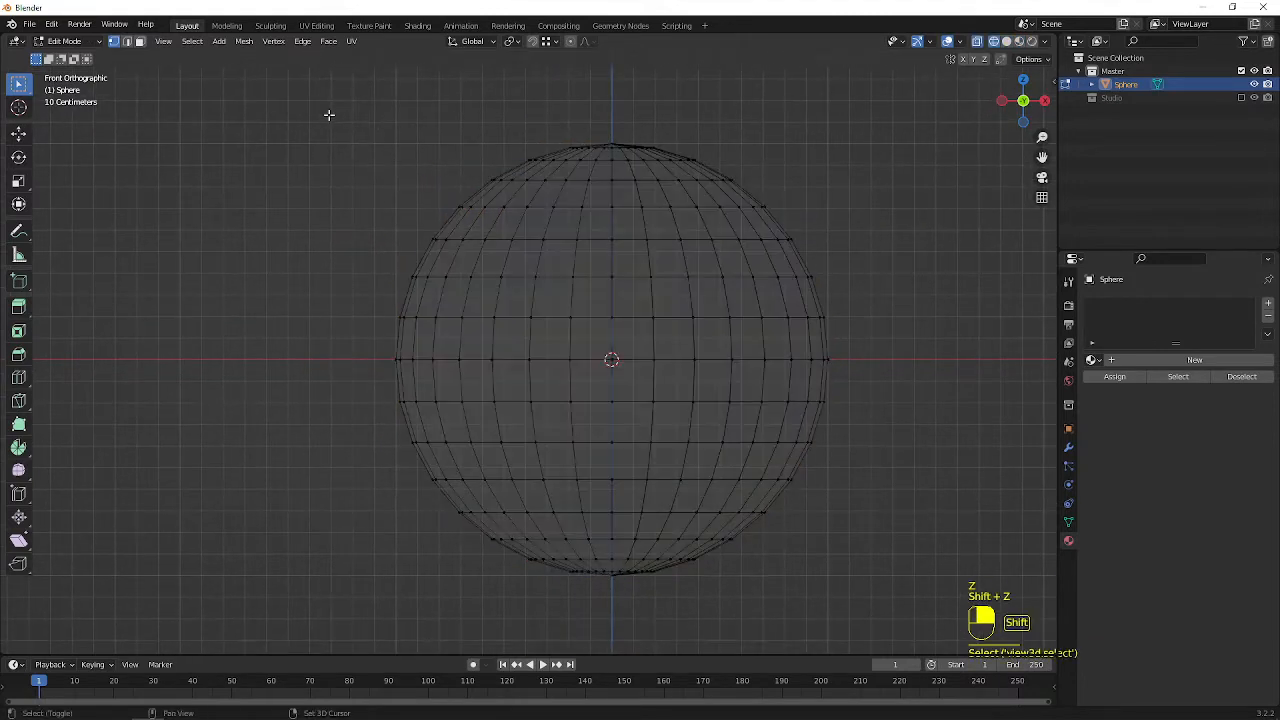
pyautogui.moveTo(288, 83); pyautogui.dragTo(810, 224)
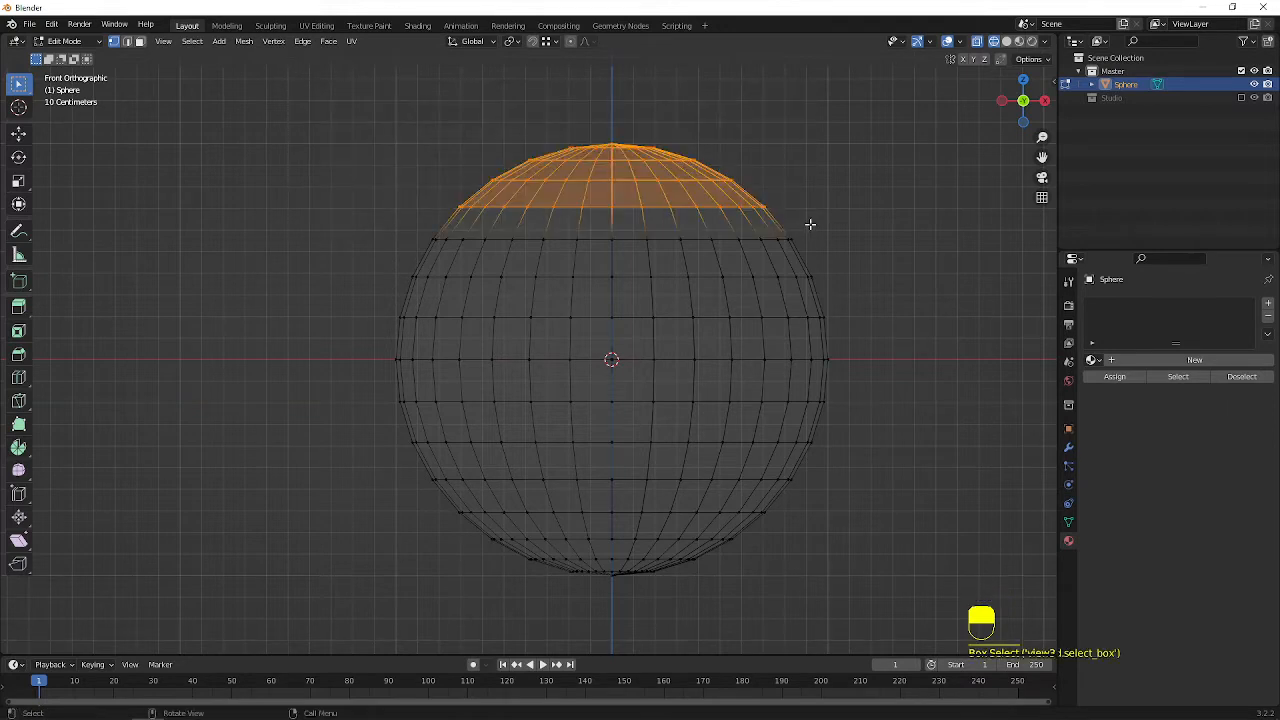
pyautogui.press('x')
pyautogui.click(813, 222)
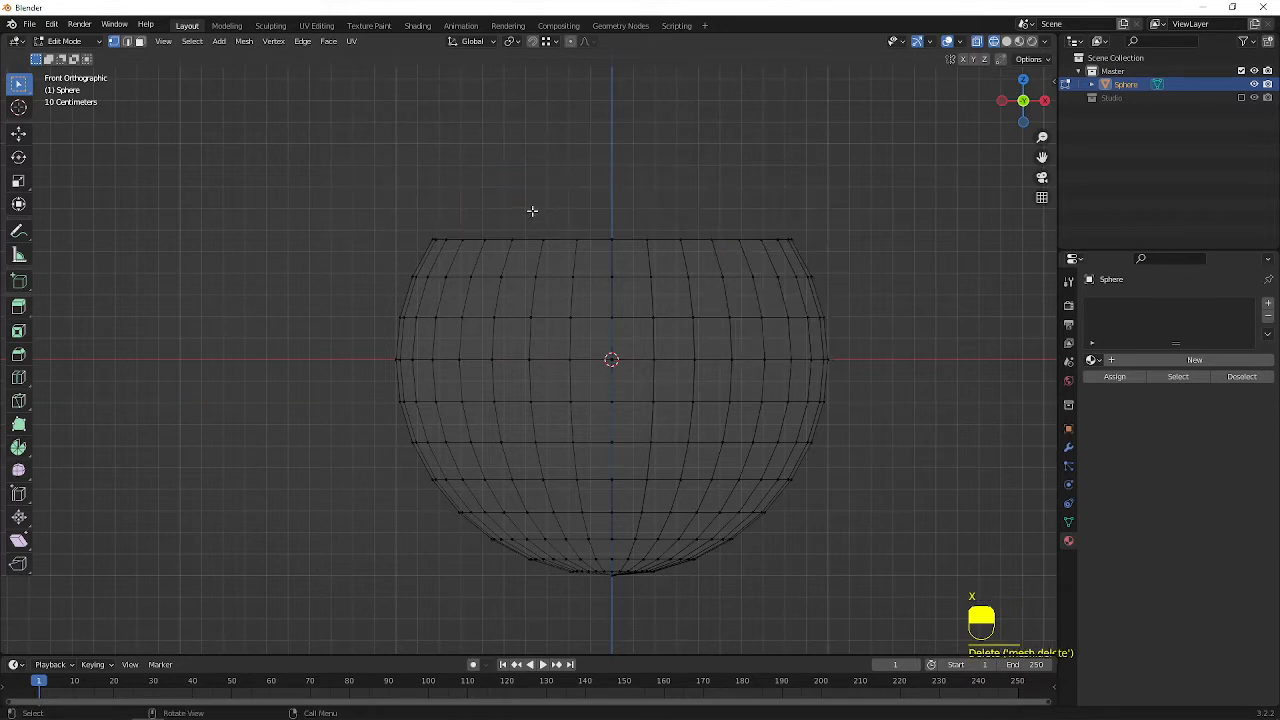
# - Extrude the open top edge loop about 27.17 cm upward and scale the new rim to 0.844
pyautogui.press('space')
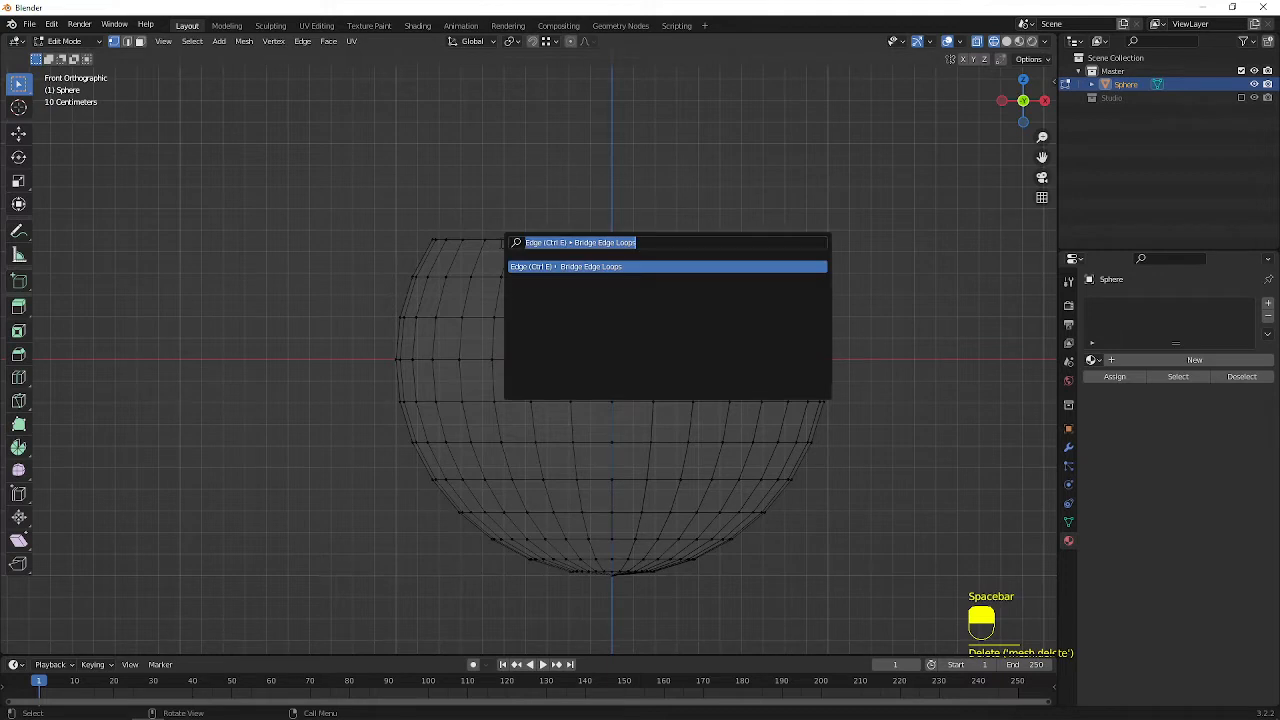
pyautogui.press('Escape')
pyautogui.keyDown('alt'); pyautogui.click(499, 241); pyautogui.keyUp('alt')
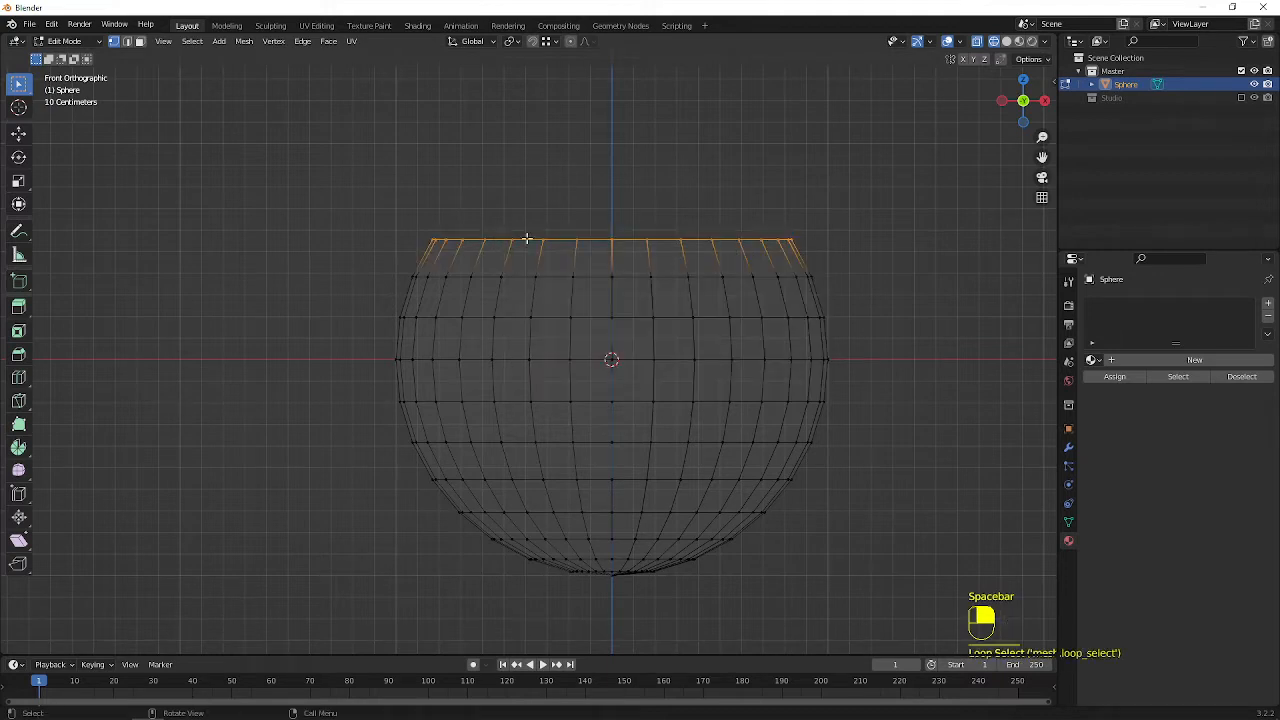
pyautogui.press('e')
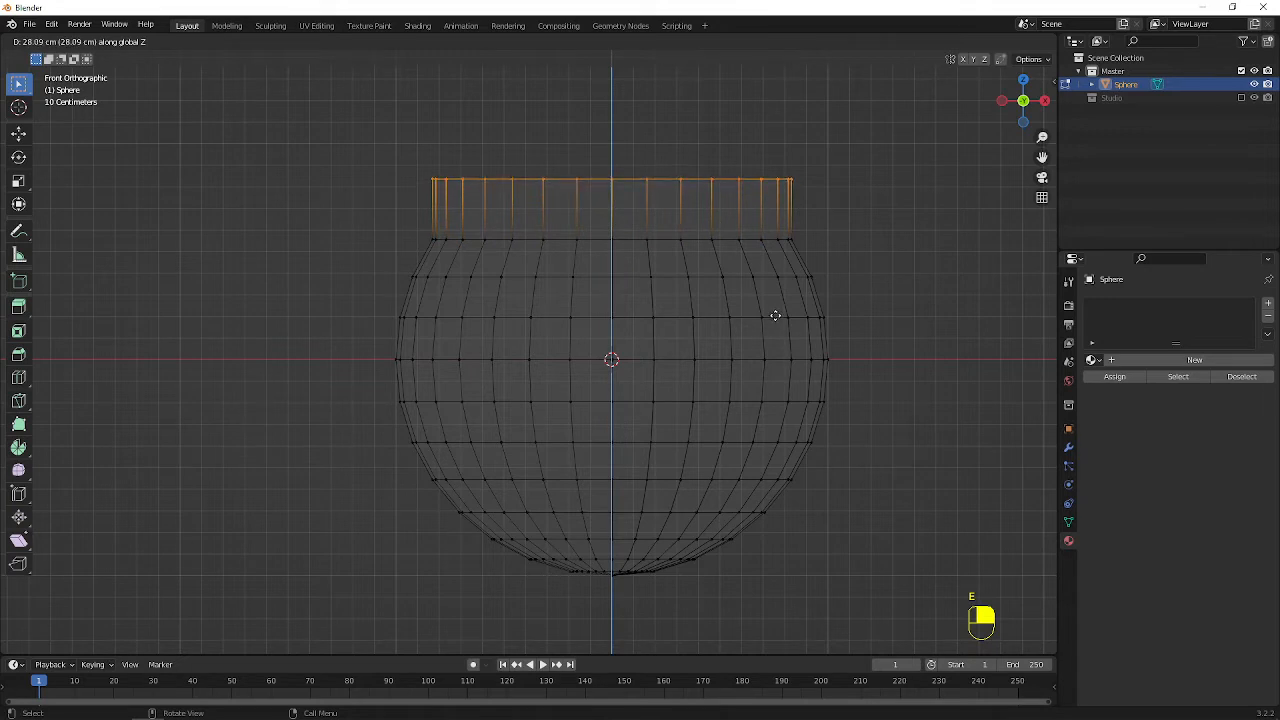
pyautogui.click(774, 317)
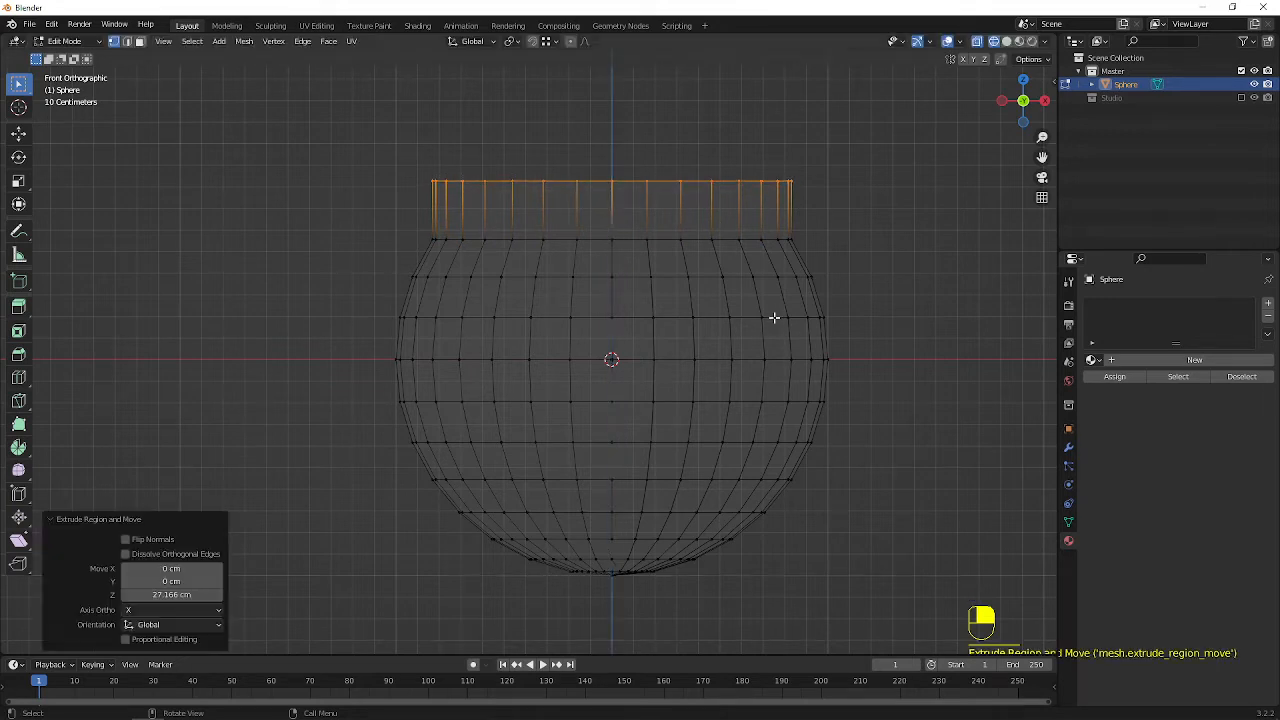
pyautogui.press('s')
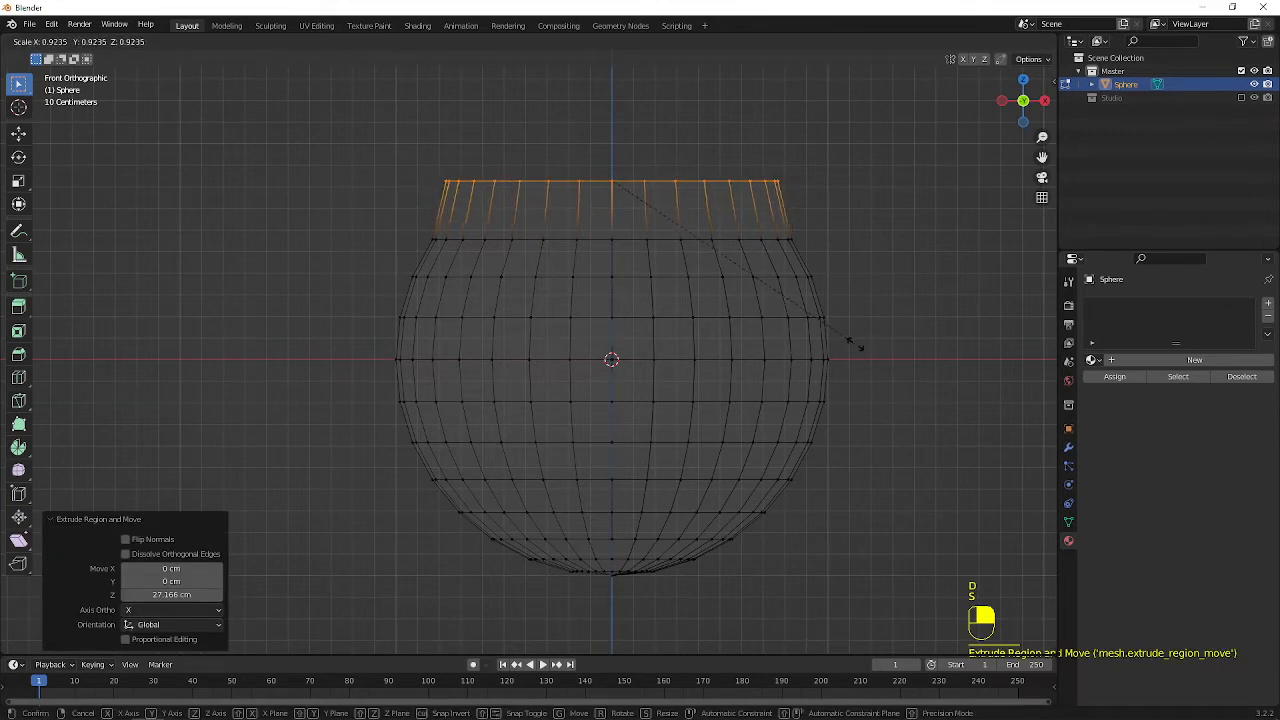
pyautogui.click(834, 329)
# - Extrude the narrowed rim about 22.23 cm upward and scale it to 0.855 to continue the tapering neck
pyautogui.press('e')
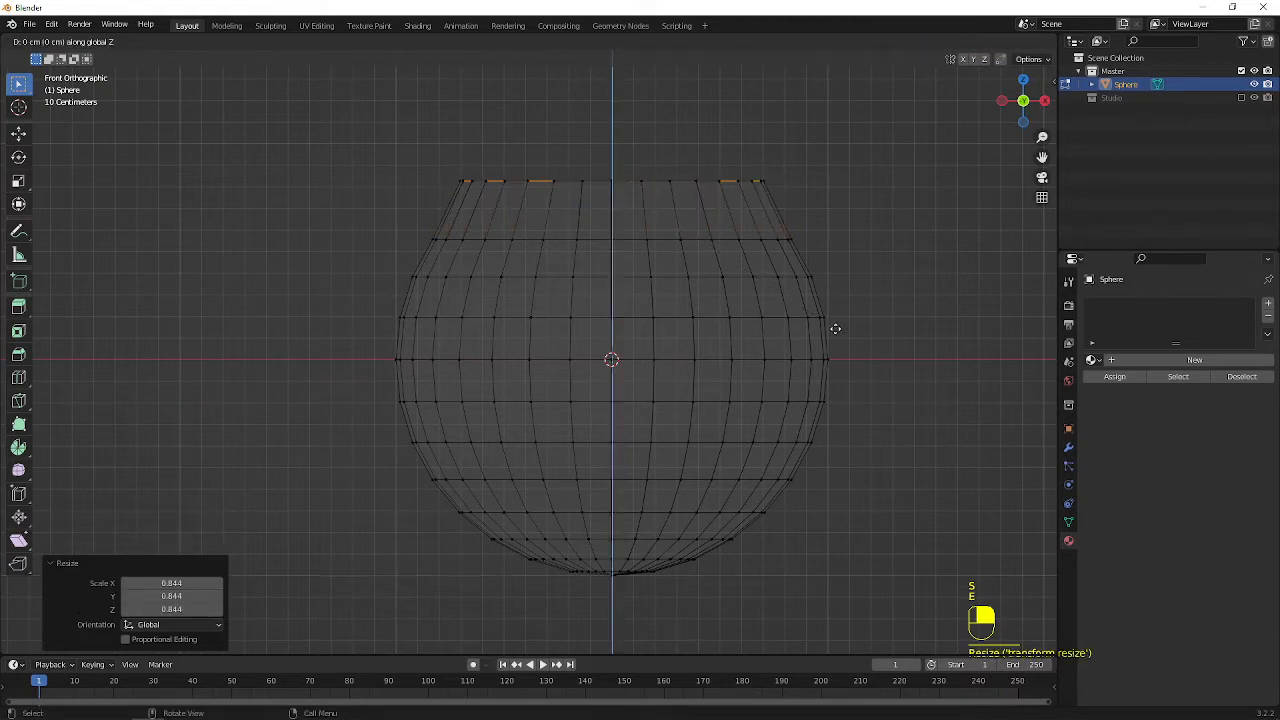
pyautogui.click(823, 280)
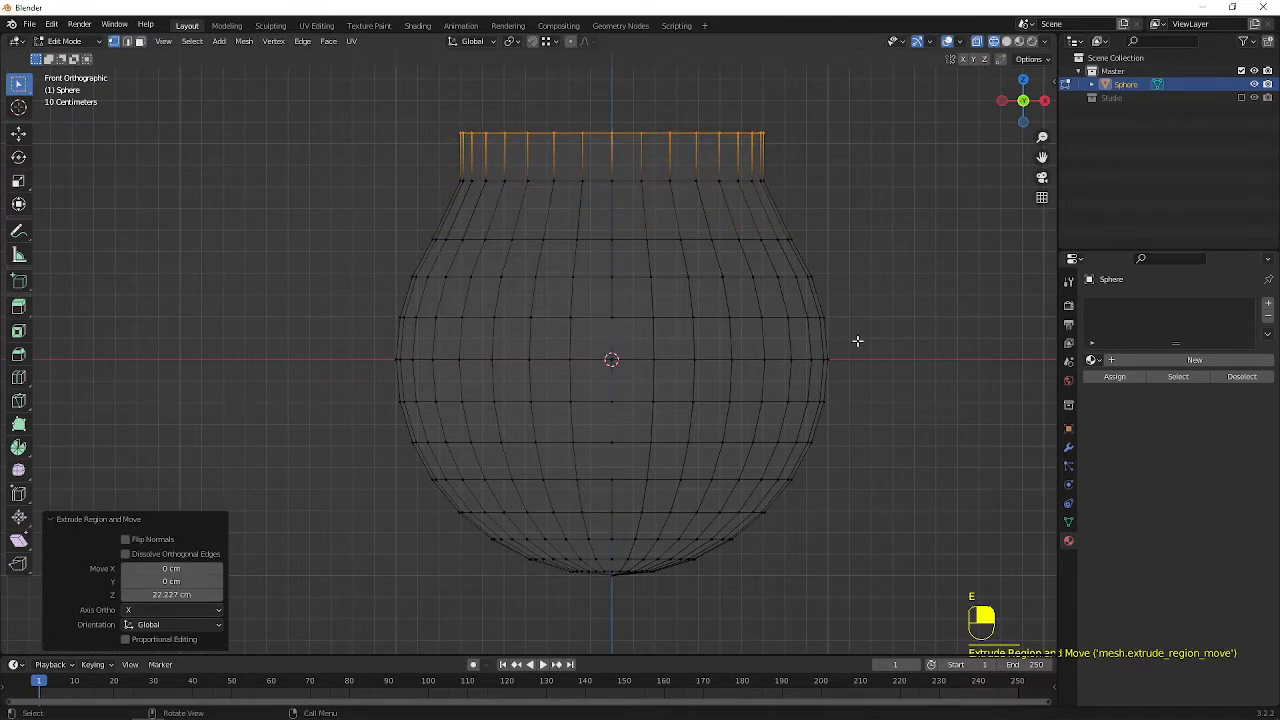
pyautogui.press('s')
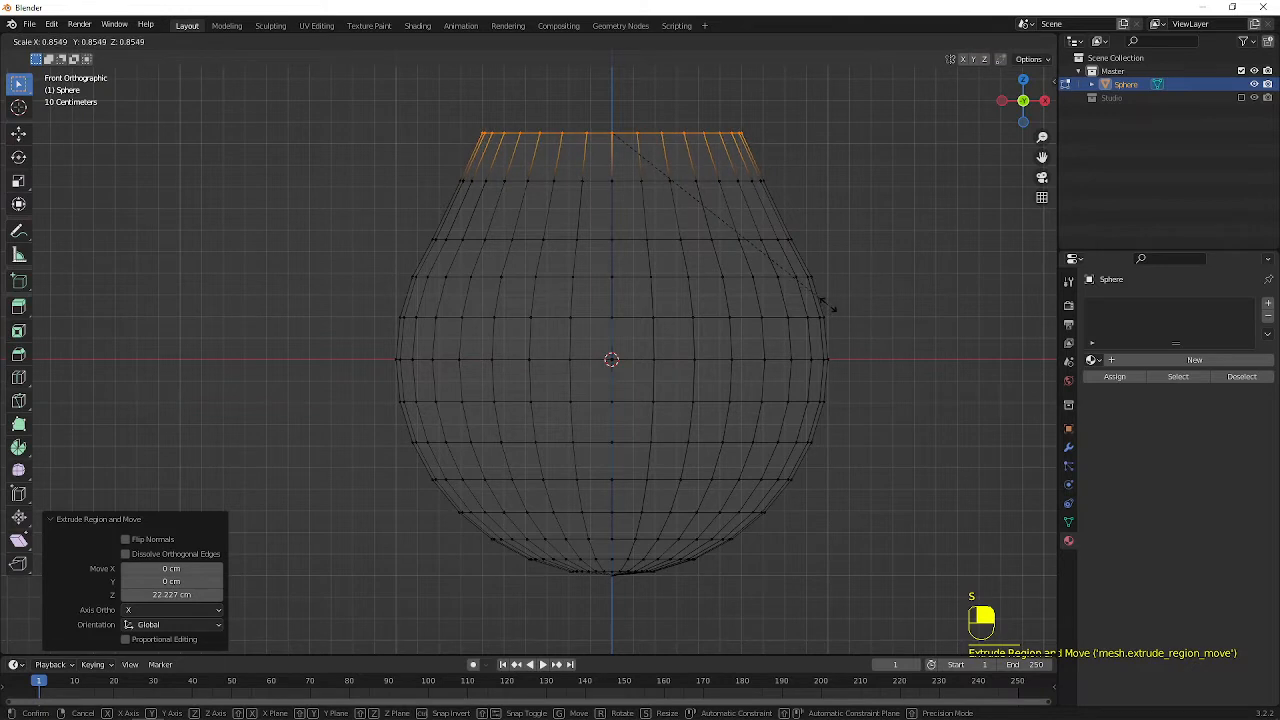
pyautogui.click(829, 305)
# - Extrude the rim straight up about 22.23 cm, and extrude it outward at scale 1.312 to form a flat lip
pyautogui.keyDown('shift'); pyautogui.moveTo(802, 229); pyautogui.dragTo(786, 277, button='middle'); pyautogui.keyUp('shift')
pyautogui.press('e')
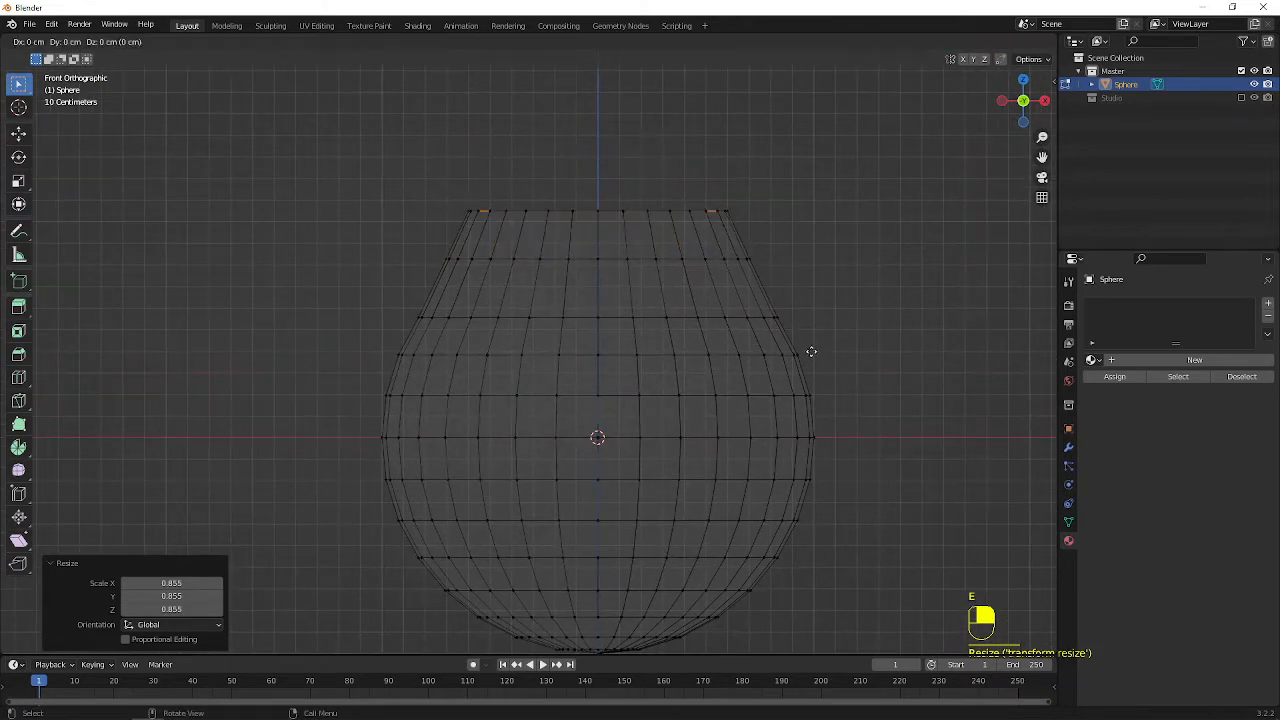
pyautogui.click(803, 303)
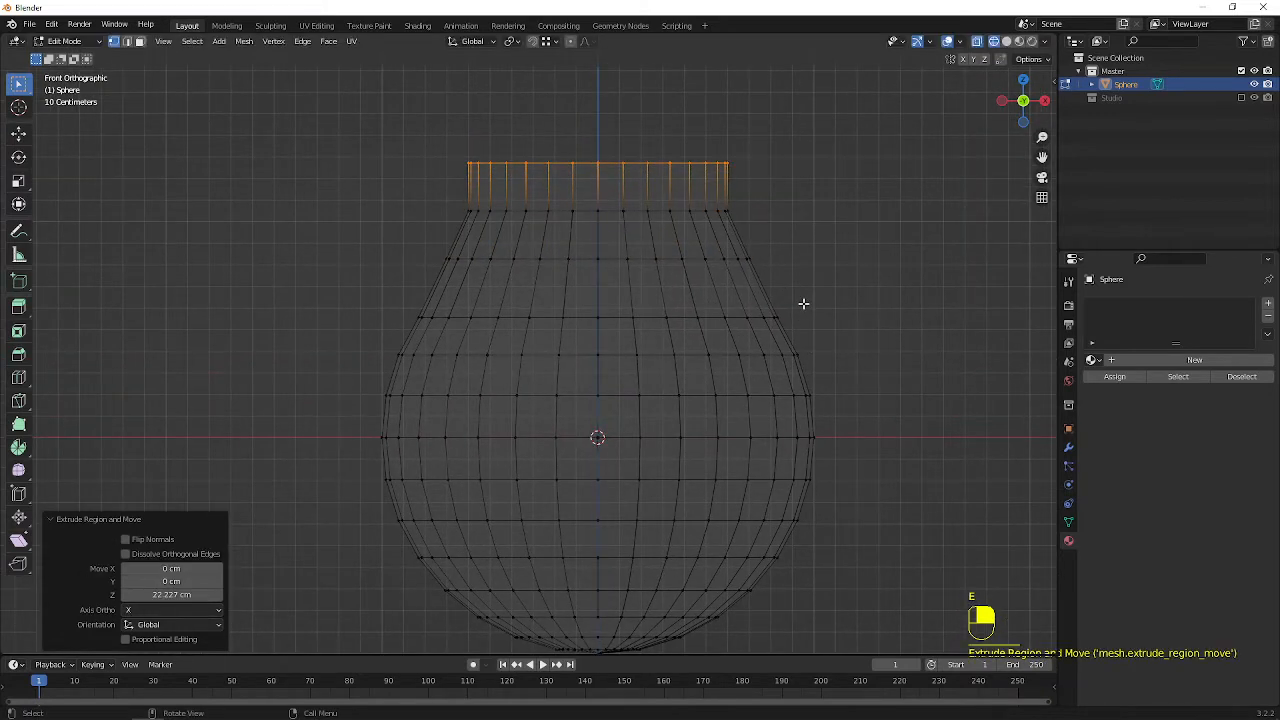
pyautogui.press('e')
pyautogui.rightClick(803, 303)
pyautogui.press('s')
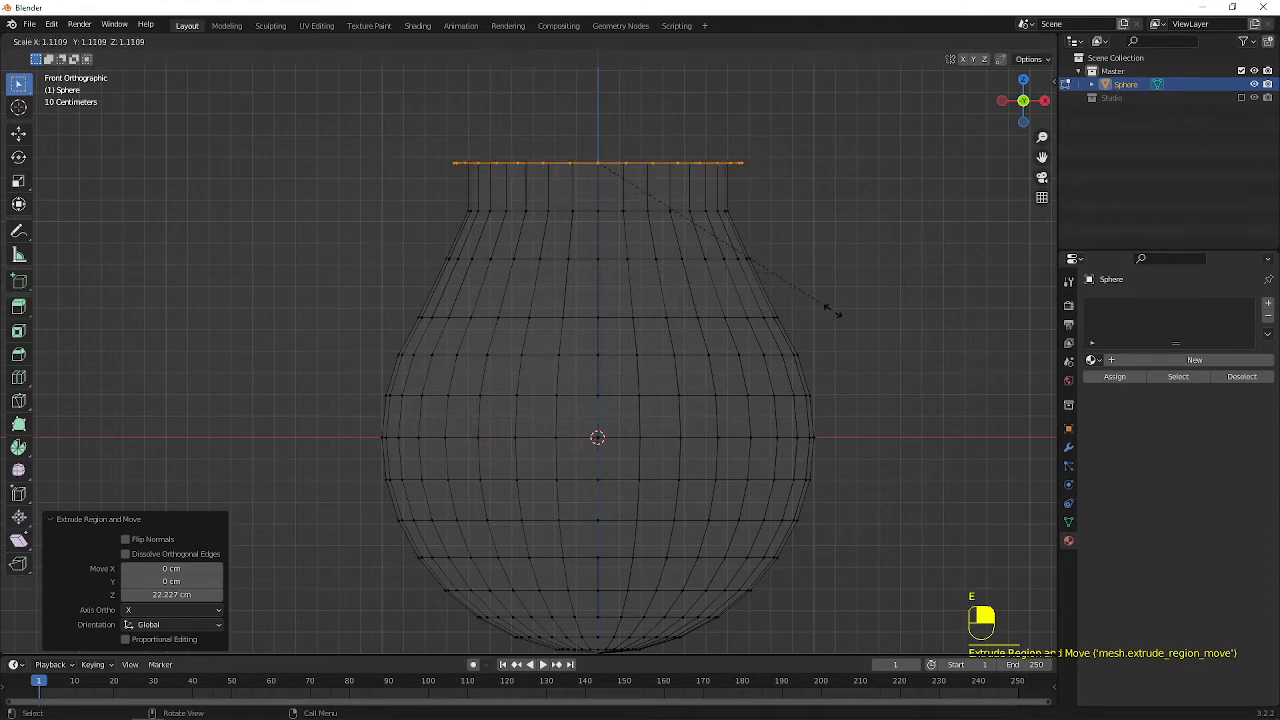
pyautogui.click(876, 334)
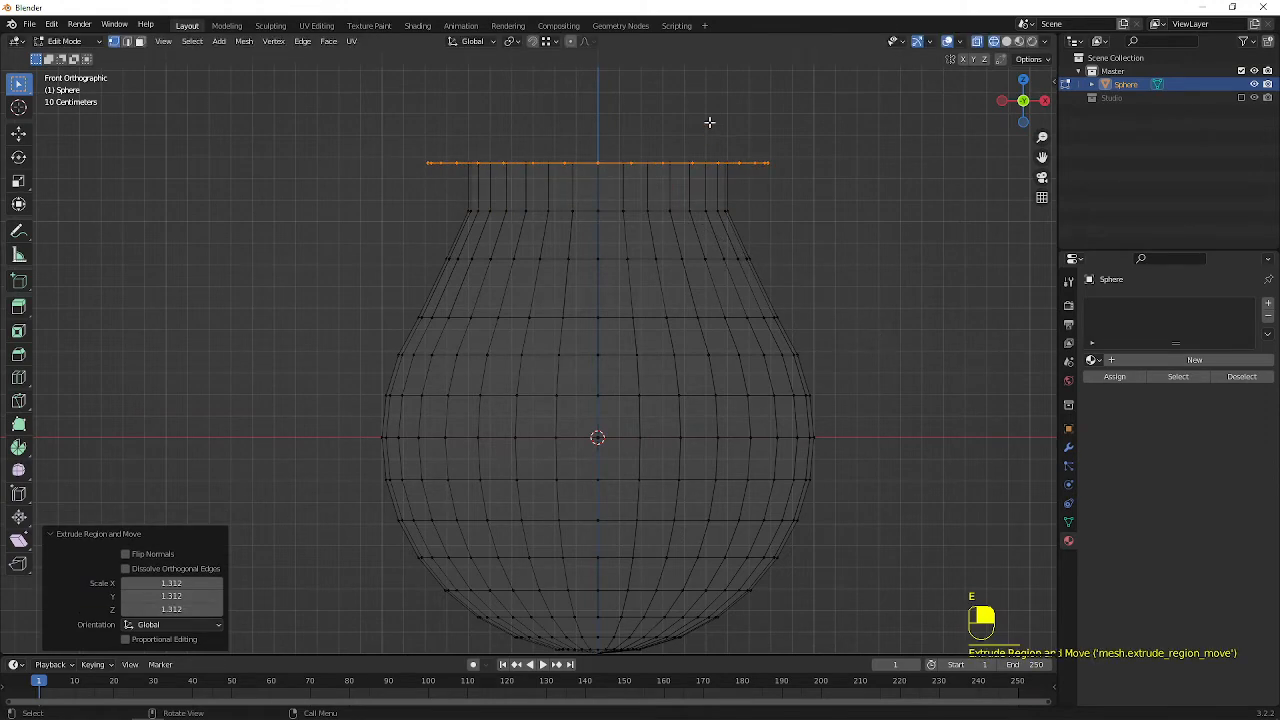
# - In solid shading, move the bottom pole vertex up about 1.92 cm along Z, level with the ring around it
pyautogui.moveTo(709, 122)
pyautogui.mouseDown(button='middle')
pyautogui.moveTo(734, 220)
pyautogui.moveTo(721, 108)
pyautogui.mouseUp(button='middle')
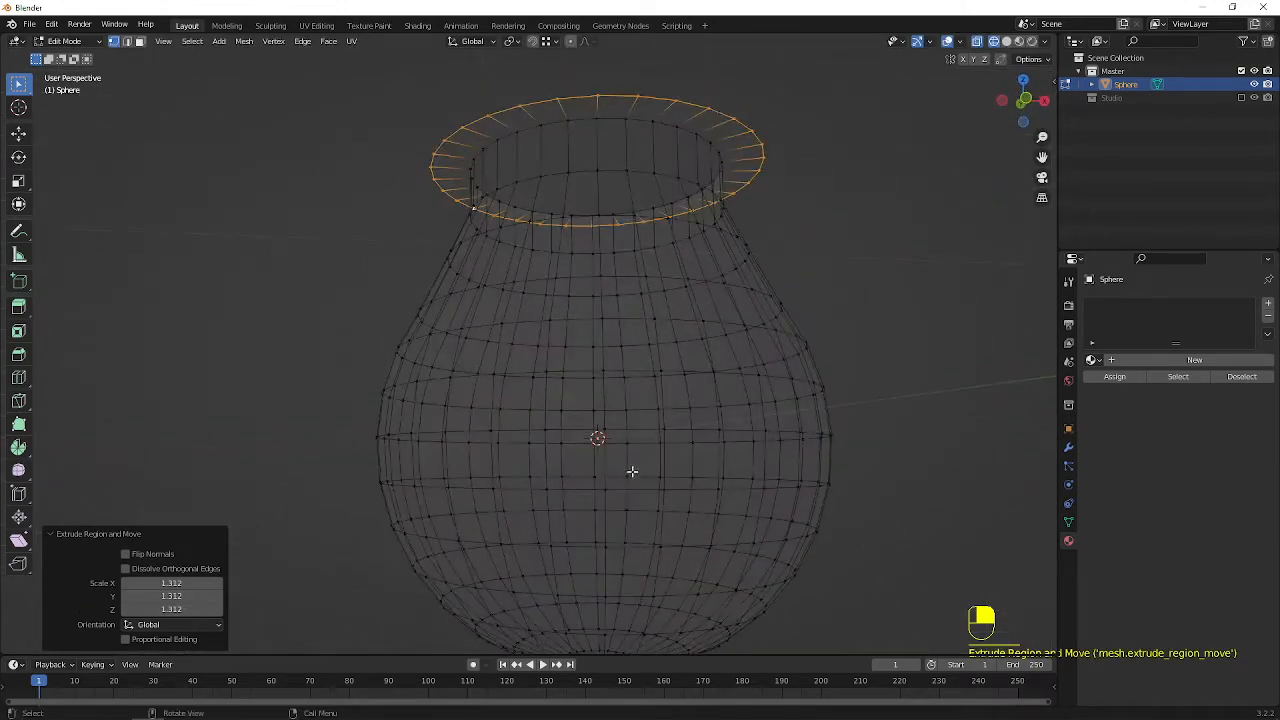
pyautogui.moveTo(632, 471)
pyautogui.mouseDown(button='middle')
pyautogui.moveTo(580, 366)
pyautogui.moveTo(609, 463)
pyautogui.mouseUp(button='middle')
pyautogui.hotkey('shift', 'z')
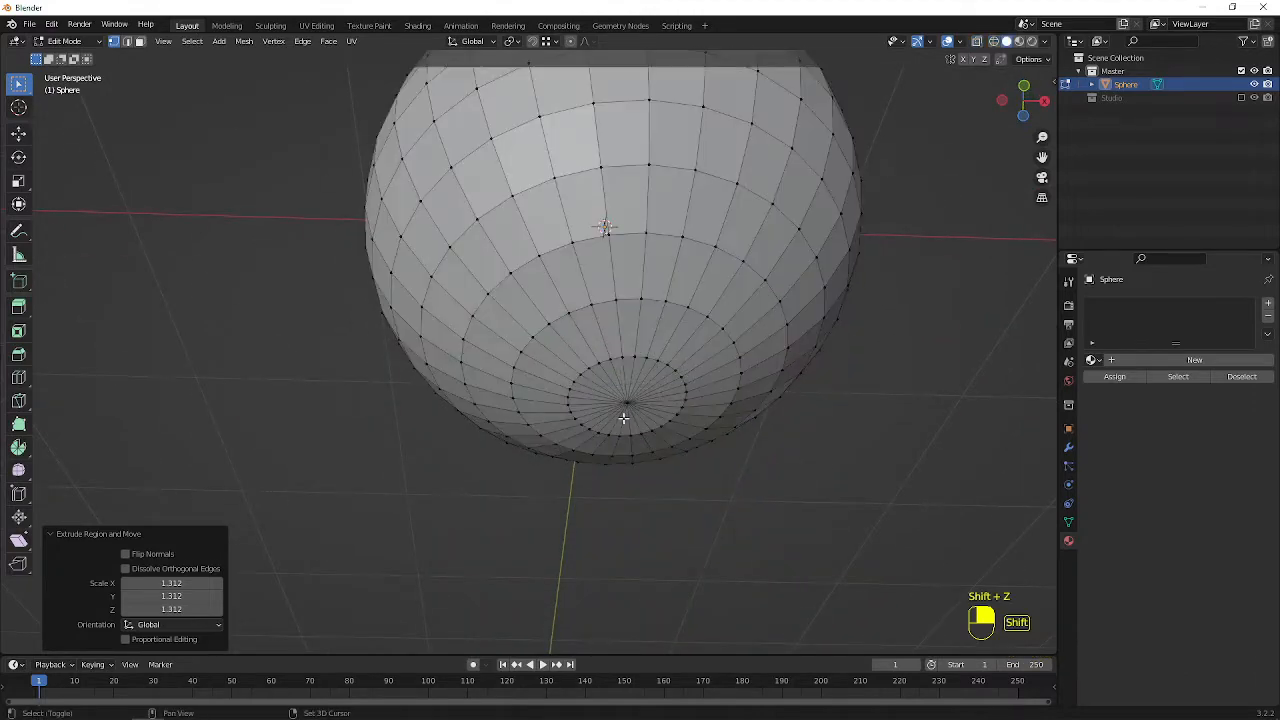
pyautogui.scroll(3, 623, 418)
pyautogui.click(701, 440)
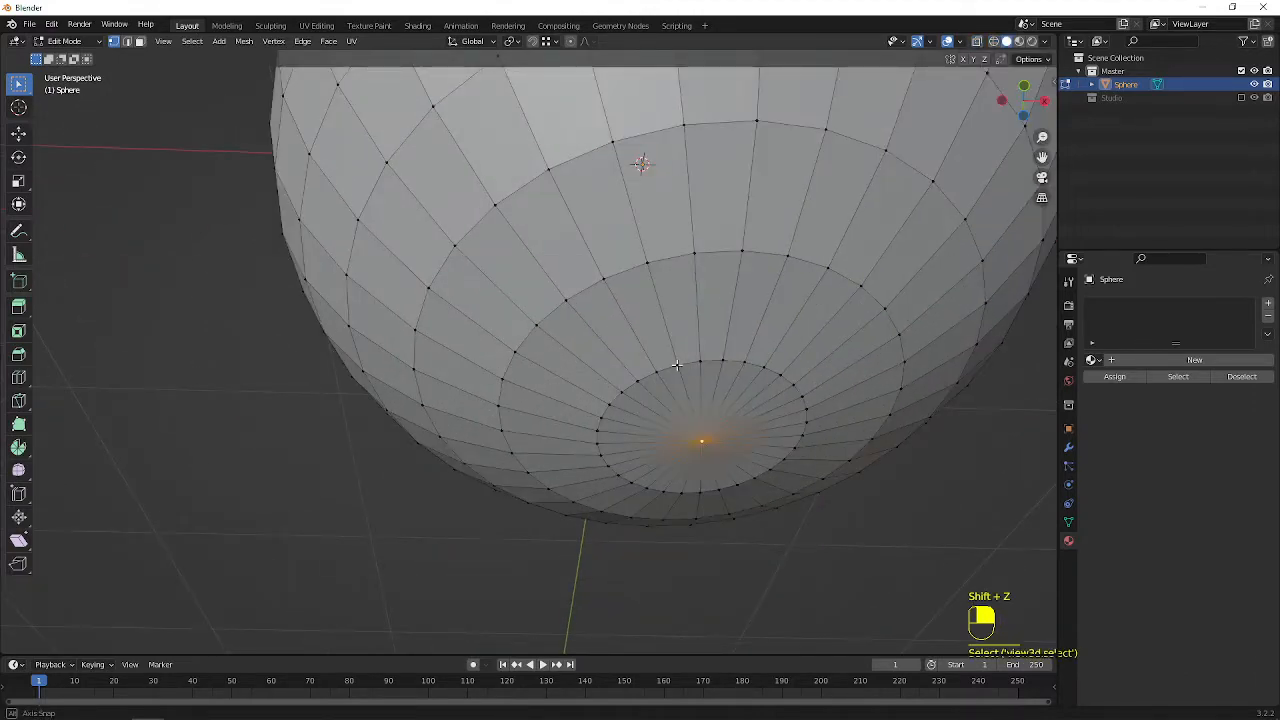
pyautogui.moveTo(677, 366); pyautogui.dragTo(606, 392, button='middle')
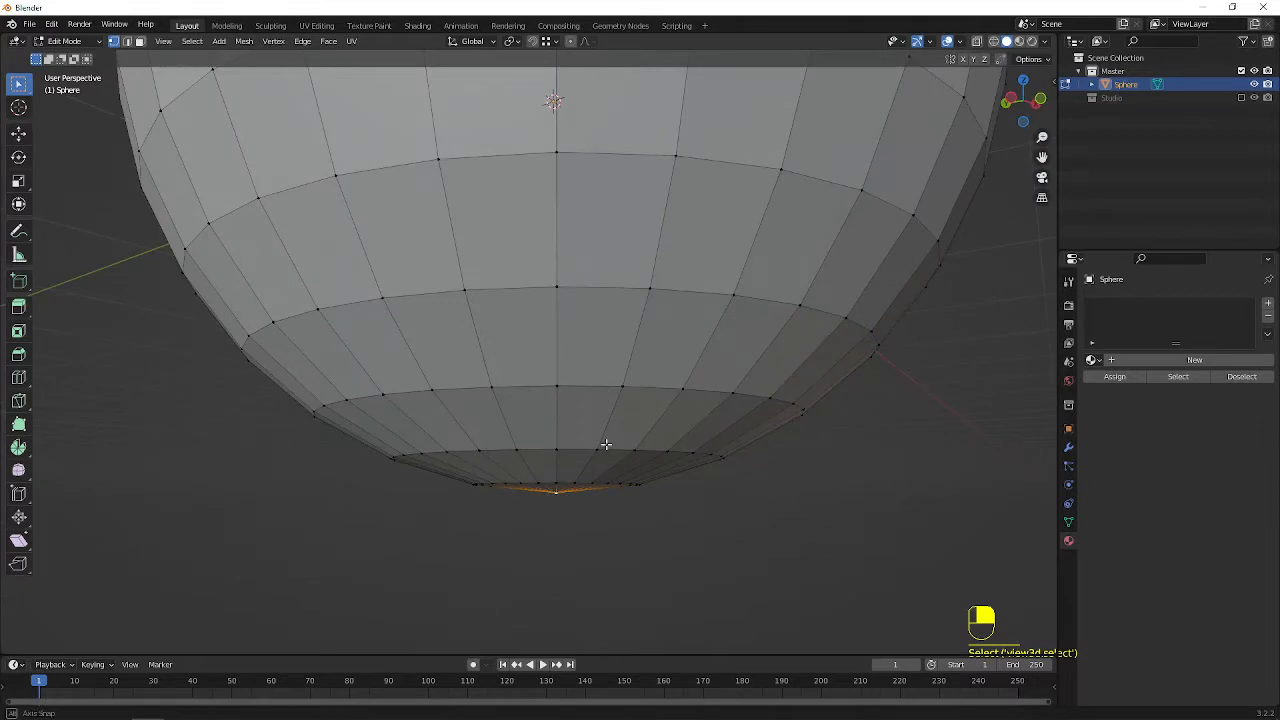
pyautogui.moveTo(606, 443); pyautogui.dragTo(594, 466, button='middle')
pyautogui.press('g')
pyautogui.press('z')
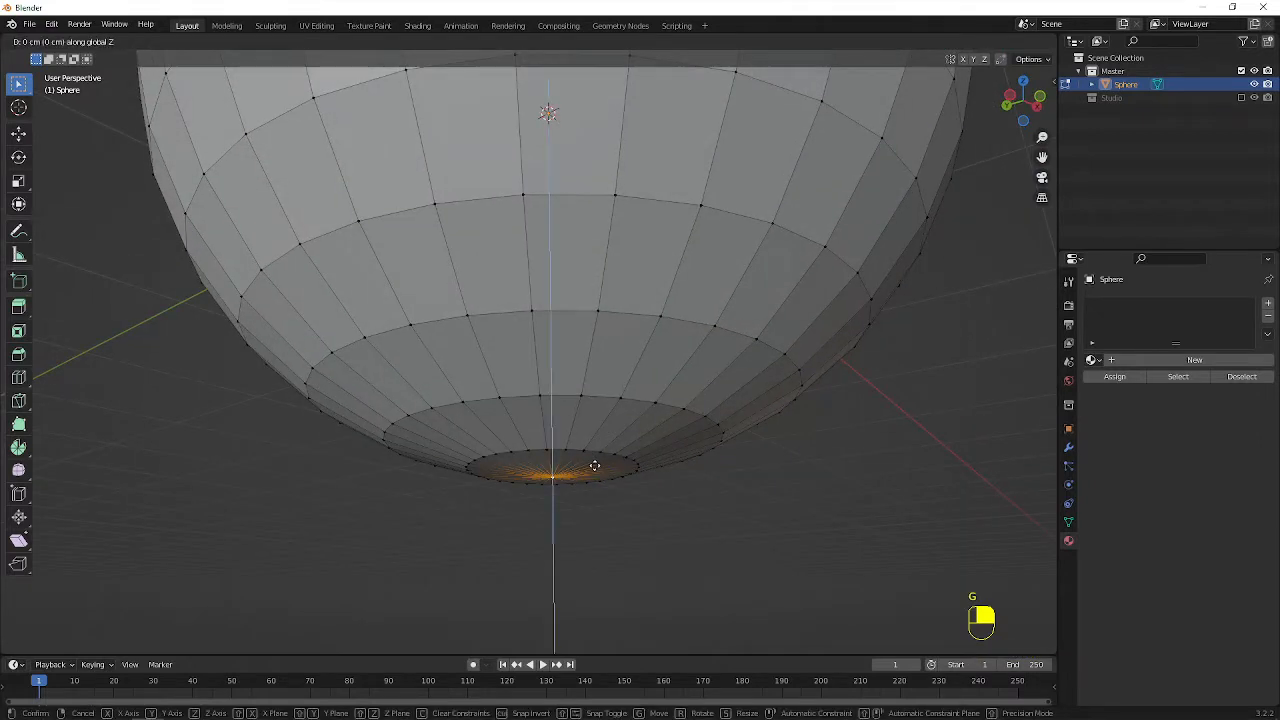
pyautogui.press('ctrl')
pyautogui.click(600, 449)
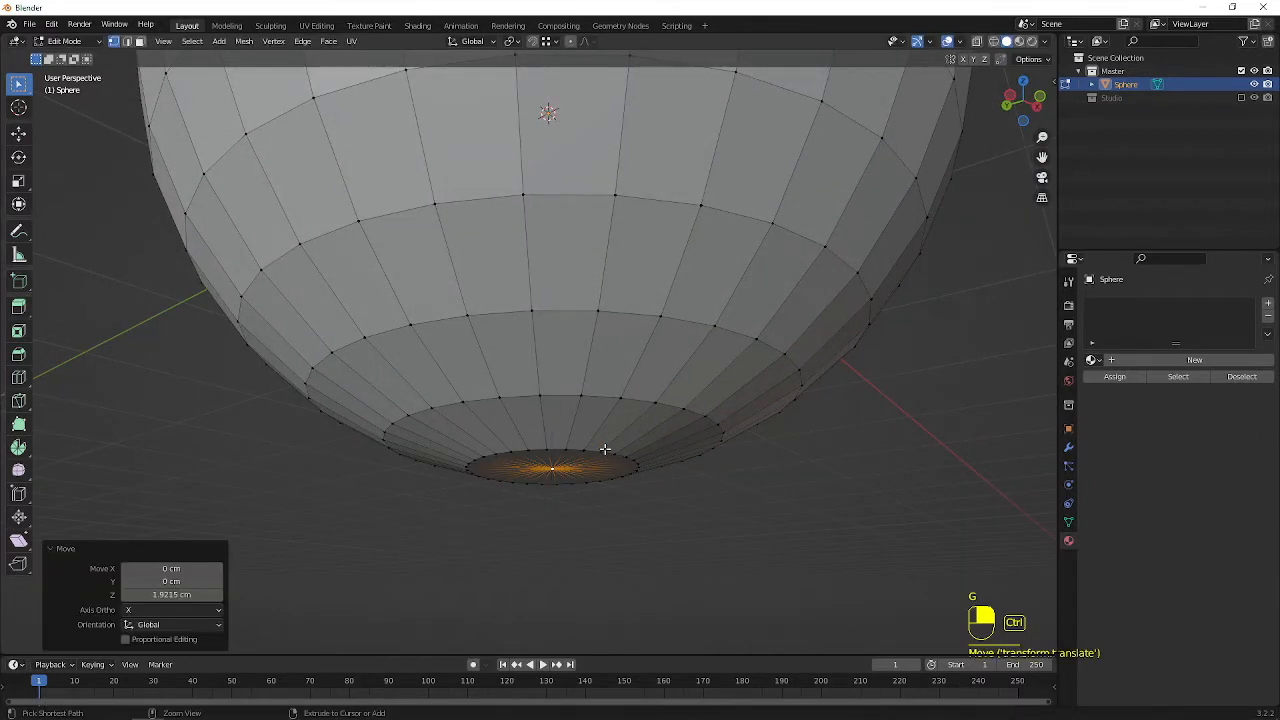
# - Select the bottom pole together with its surrounding ring and raise them along Z, level with the second ring
pyautogui.moveTo(600, 449); pyautogui.dragTo(543, 432, button='middle')
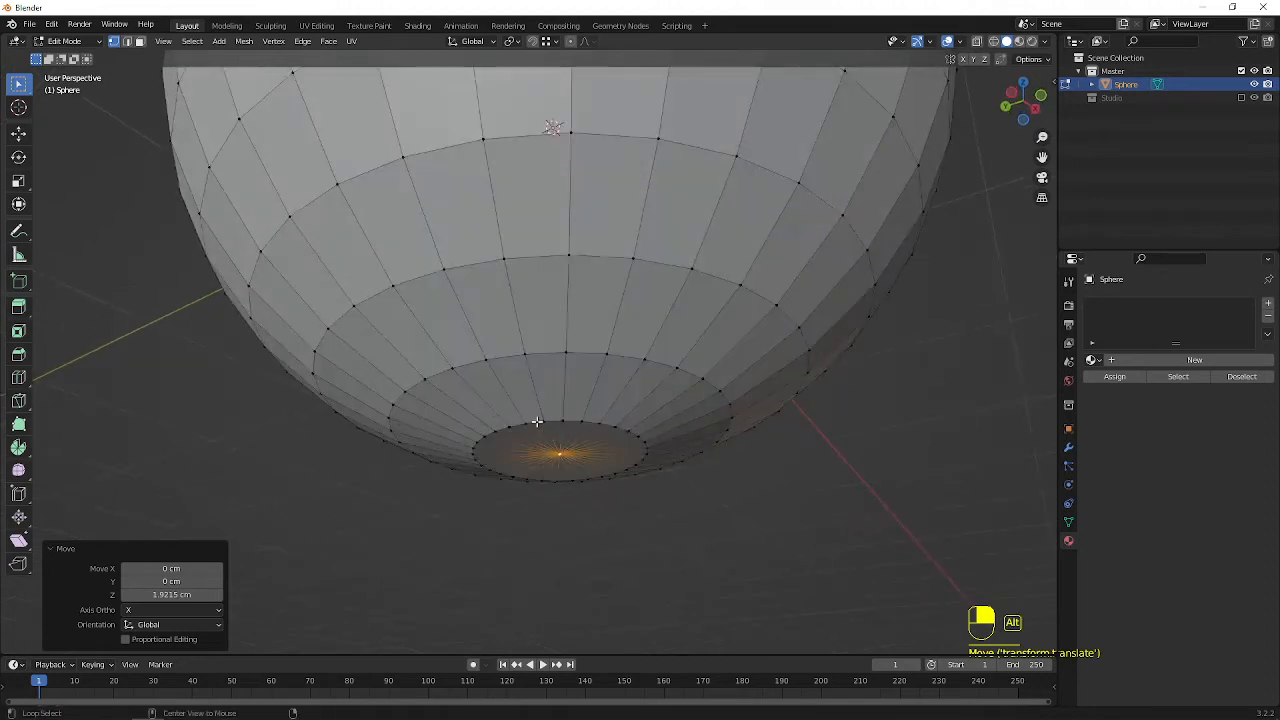
pyautogui.keyDown('alt'); pyautogui.keyDown('shift'); pyautogui.click(540, 424); pyautogui.keyUp('shift'); pyautogui.keyUp('alt')
pyautogui.click(556, 454)
pyautogui.keyDown('alt'); pyautogui.keyDown('shift'); pyautogui.click(552, 419); pyautogui.keyUp('shift'); pyautogui.keyUp('alt')
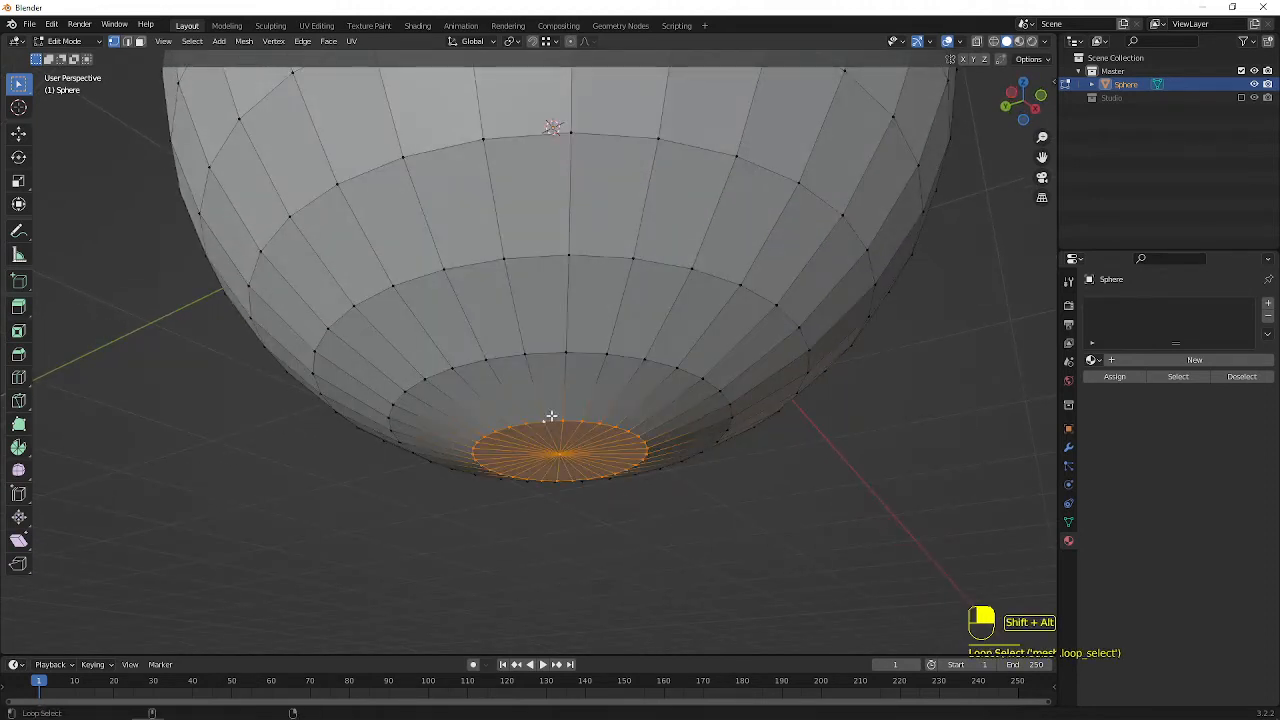
pyautogui.press('g')
pyautogui.press('z')
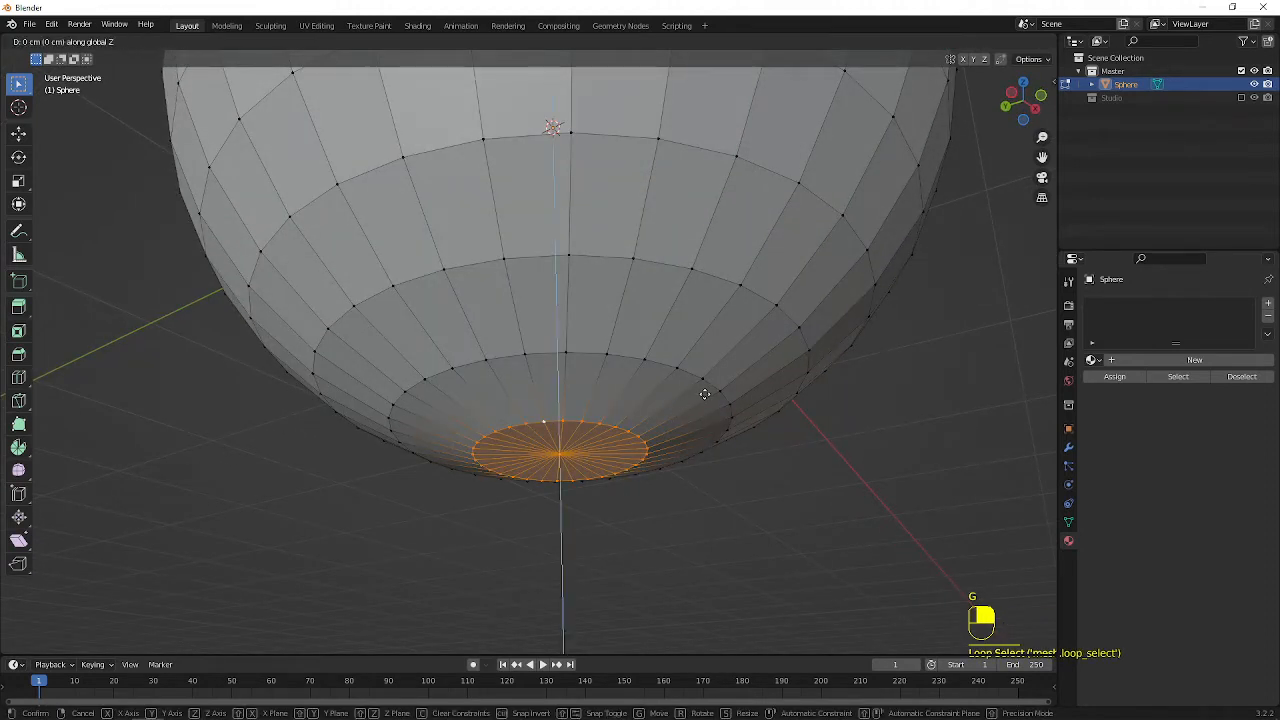
pyautogui.click(706, 390)
# - Add the second ring to the selection and move the flat base up about 9.24 cm along Z, snapped to the third ring
pyautogui.moveTo(706, 390); pyautogui.dragTo(603, 269, button='middle')
pyautogui.keyDown('alt'); pyautogui.keyDown('shift'); pyautogui.click(592, 371); pyautogui.keyUp('shift'); pyautogui.keyUp('alt')
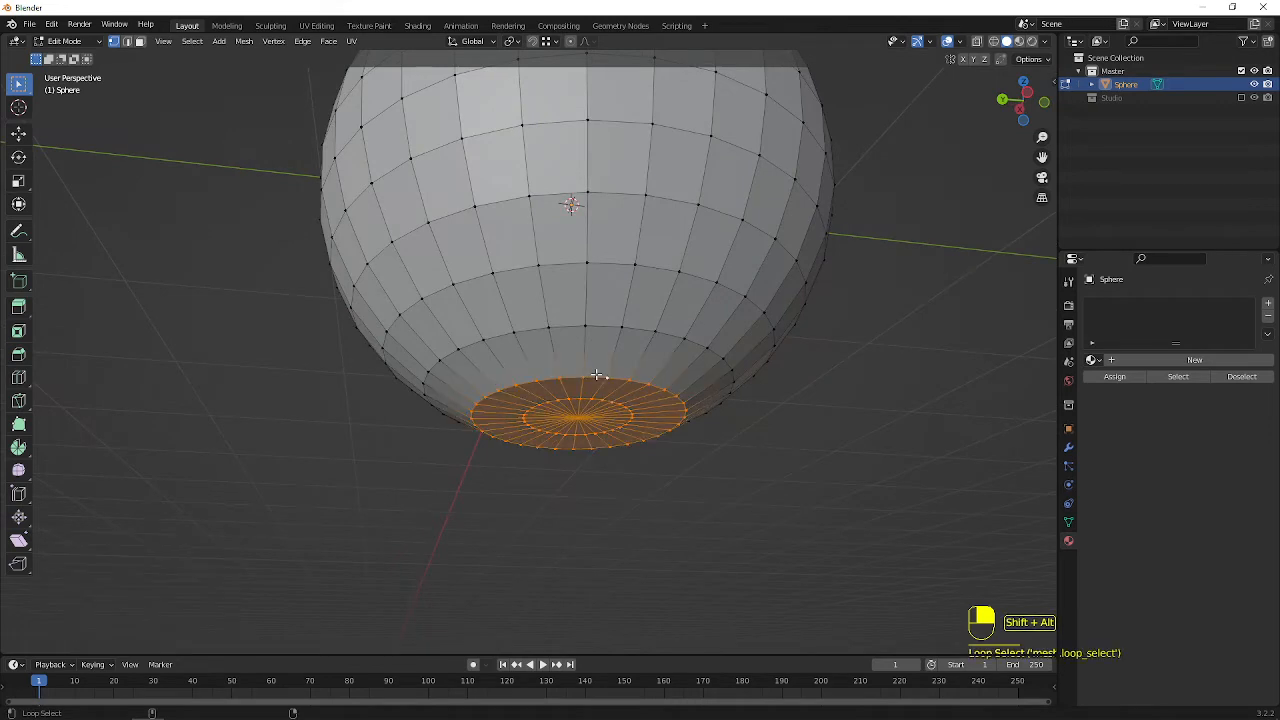
pyautogui.press('g')
pyautogui.press('z')
pyautogui.press('ctrl')
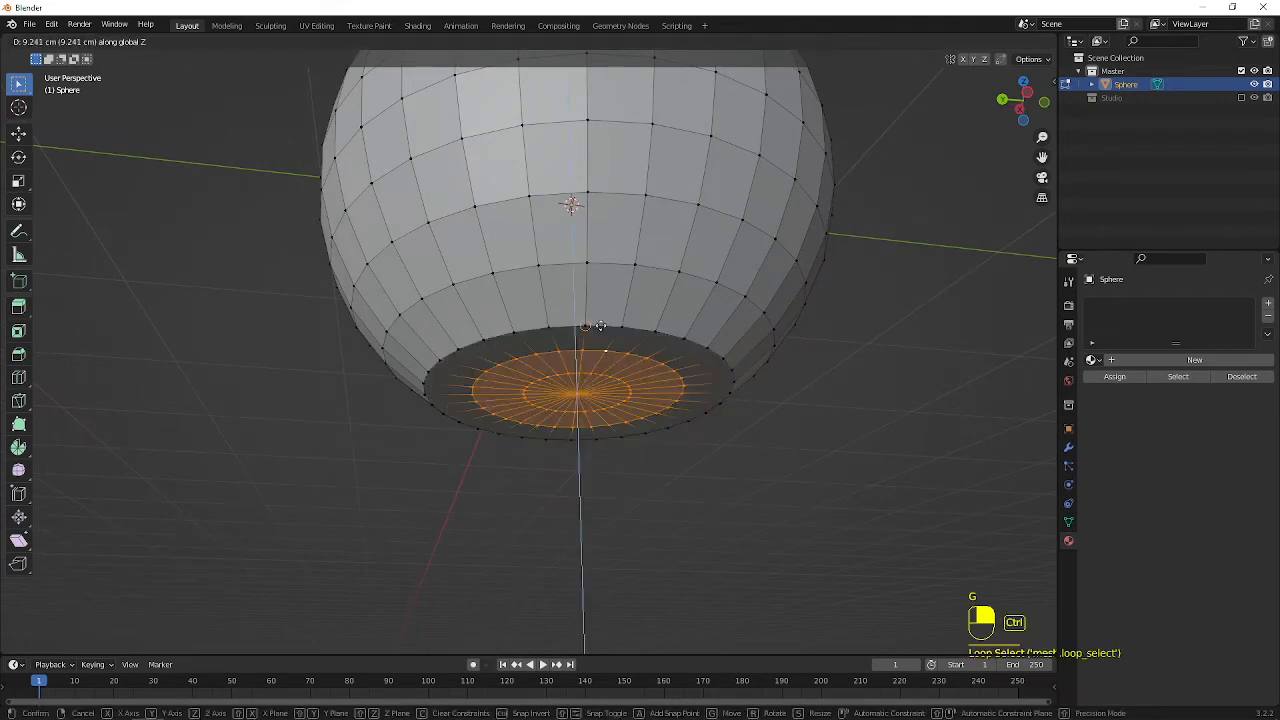
pyautogui.click(600, 326)
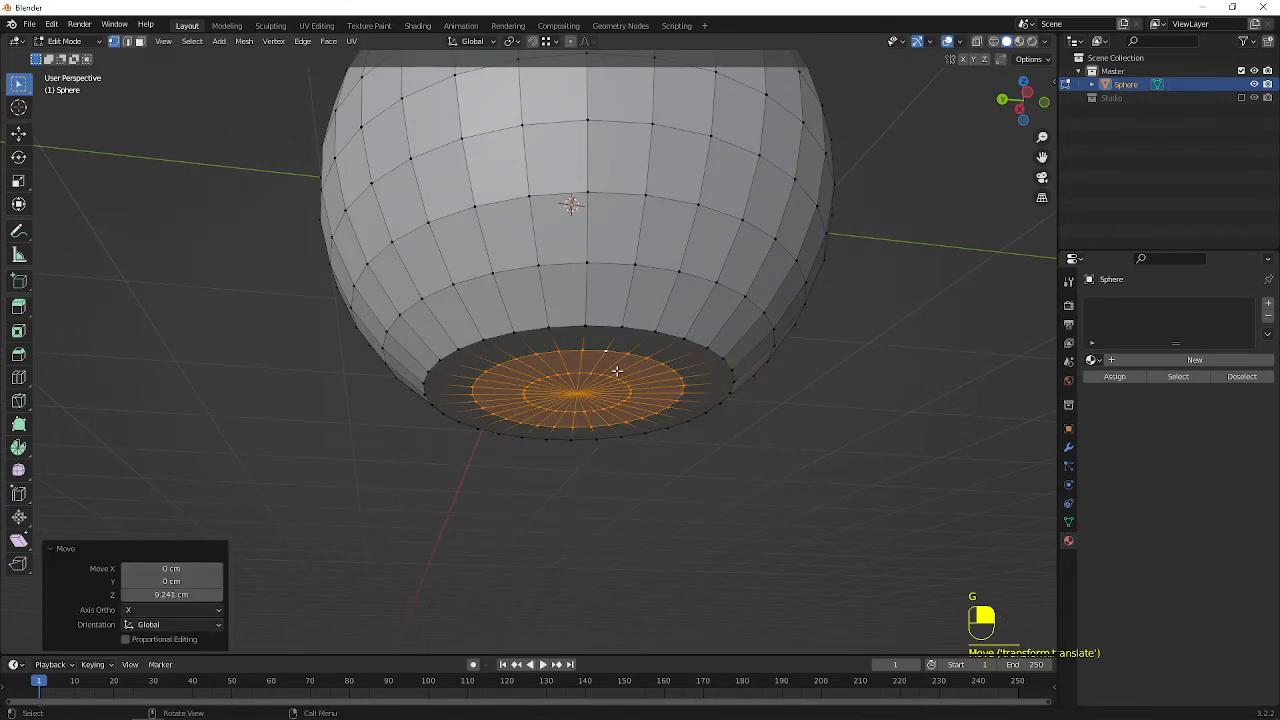
pyautogui.click(552, 41)
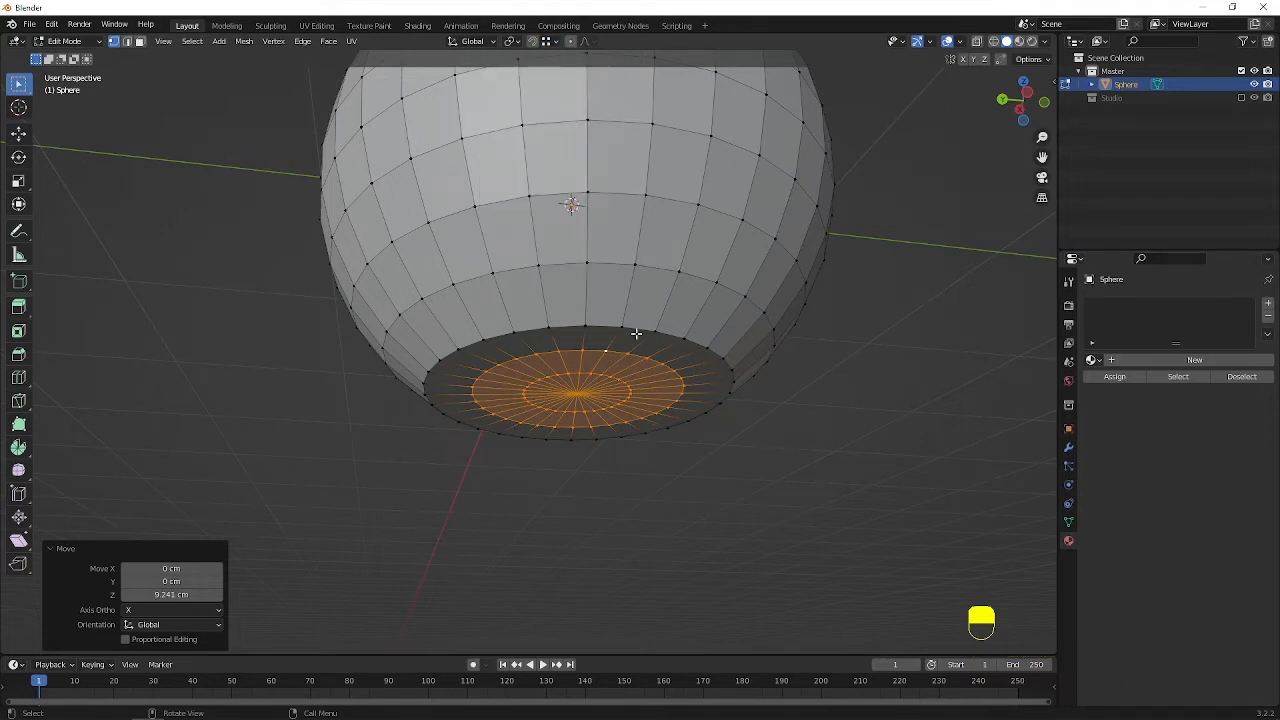
pyautogui.press('g')
pyautogui.press('z')
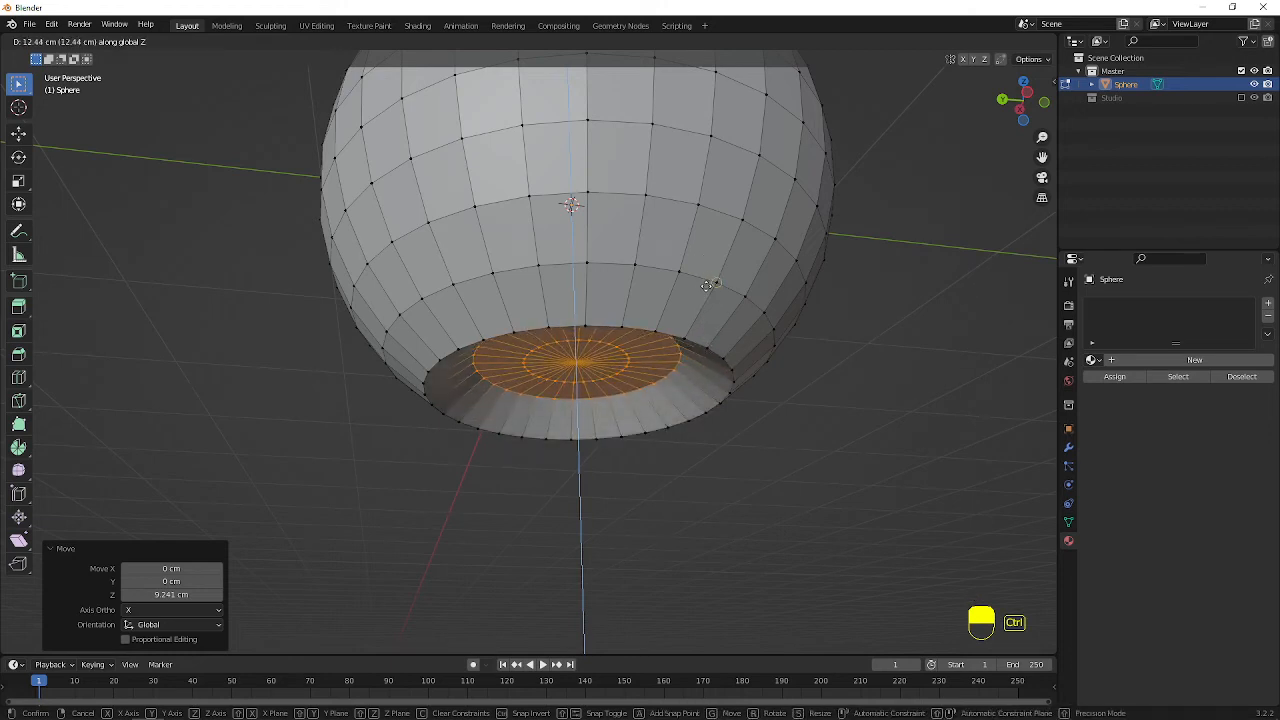
pyautogui.keyDown('ctrl'); pyautogui.rightClick(708, 448); pyautogui.keyUp('ctrl')
pyautogui.moveTo(574, 212); pyautogui.dragTo(606, 240, button='middle')
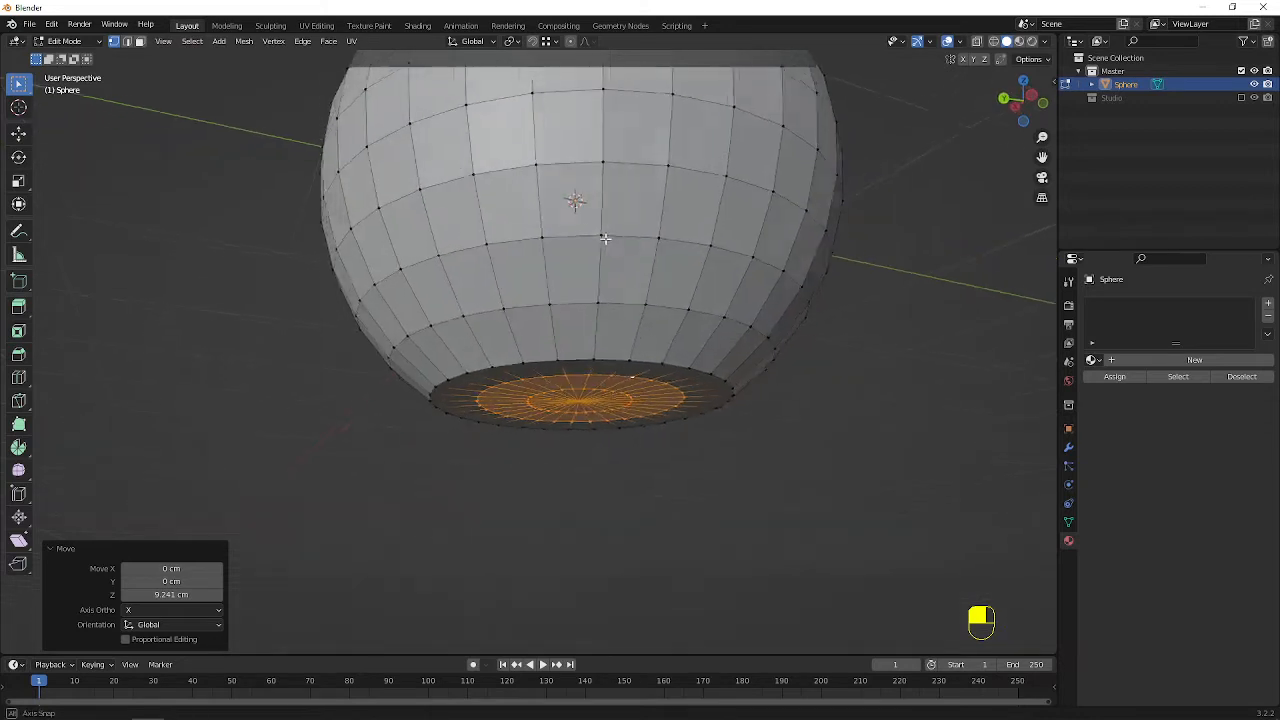
# - Select the outer edge loop of the flat lip and scale it down to about 0.902
pyautogui.moveTo(583, 297); pyautogui.dragTo(545, 330, button='middle')
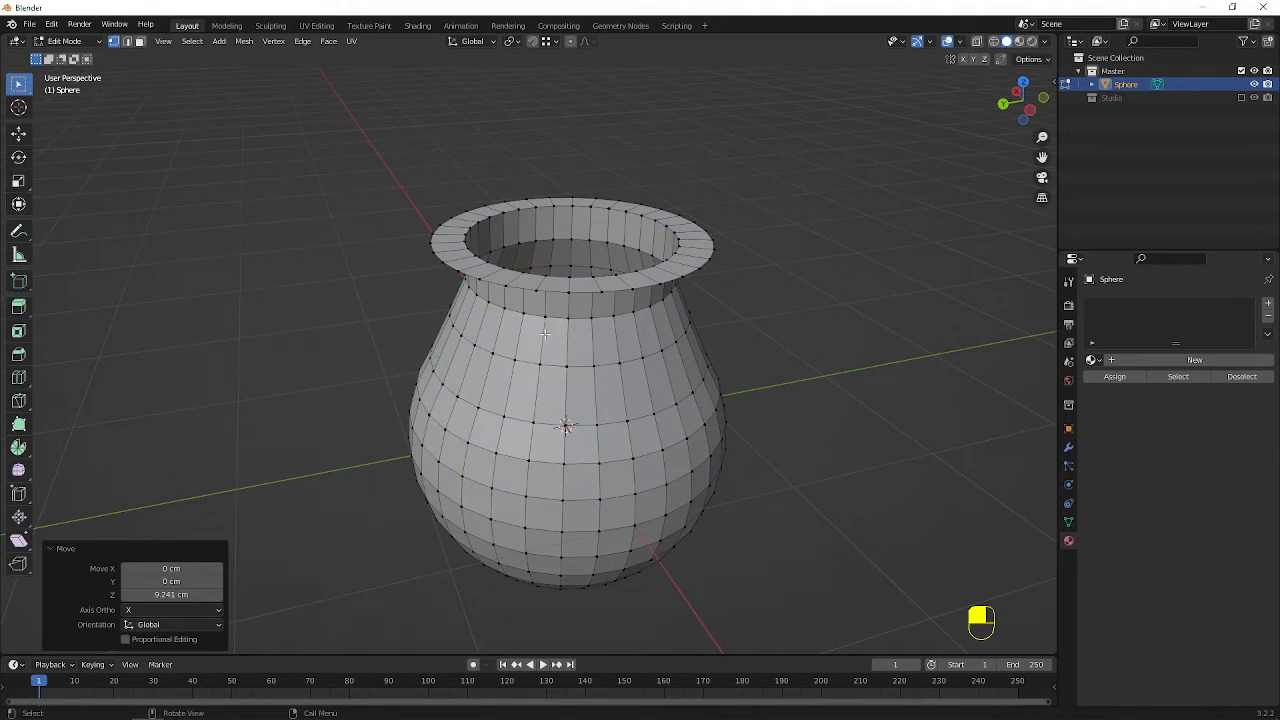
pyautogui.scroll(4, 545, 333)
pyautogui.keyDown('alt'); pyautogui.click(540, 229); pyautogui.keyUp('alt')
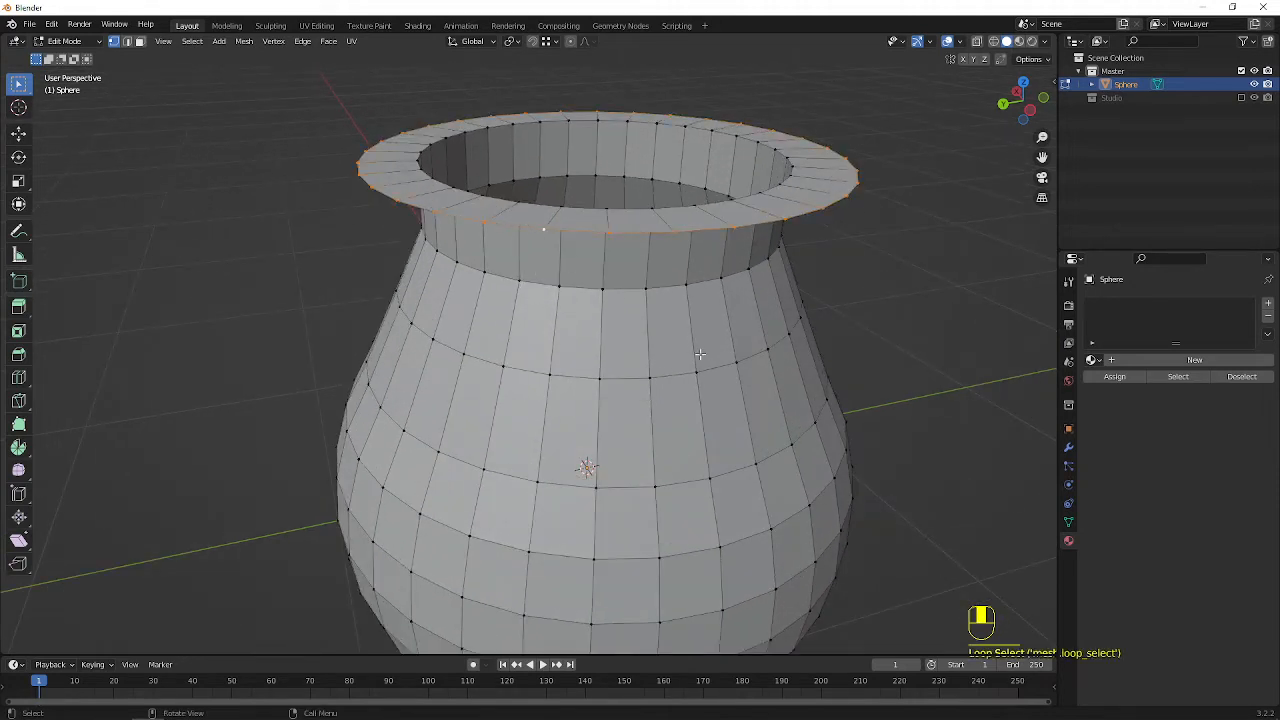
pyautogui.press('s')
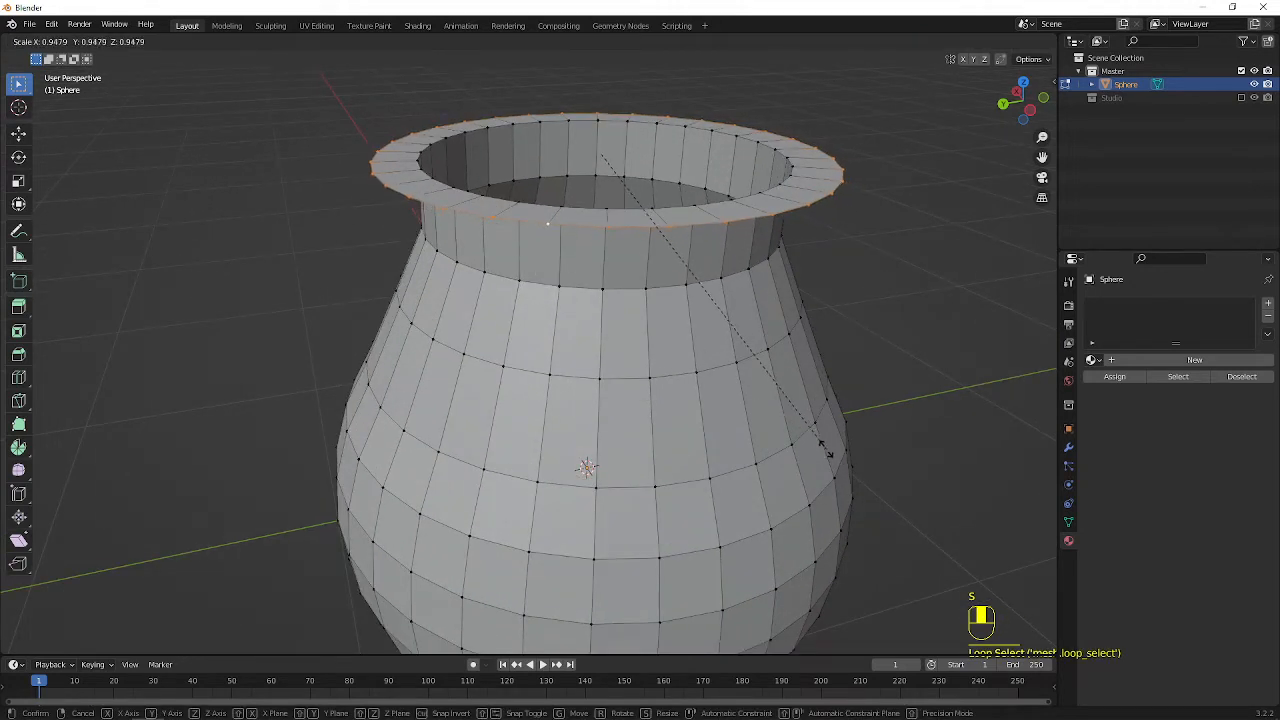
pyautogui.click(814, 433)
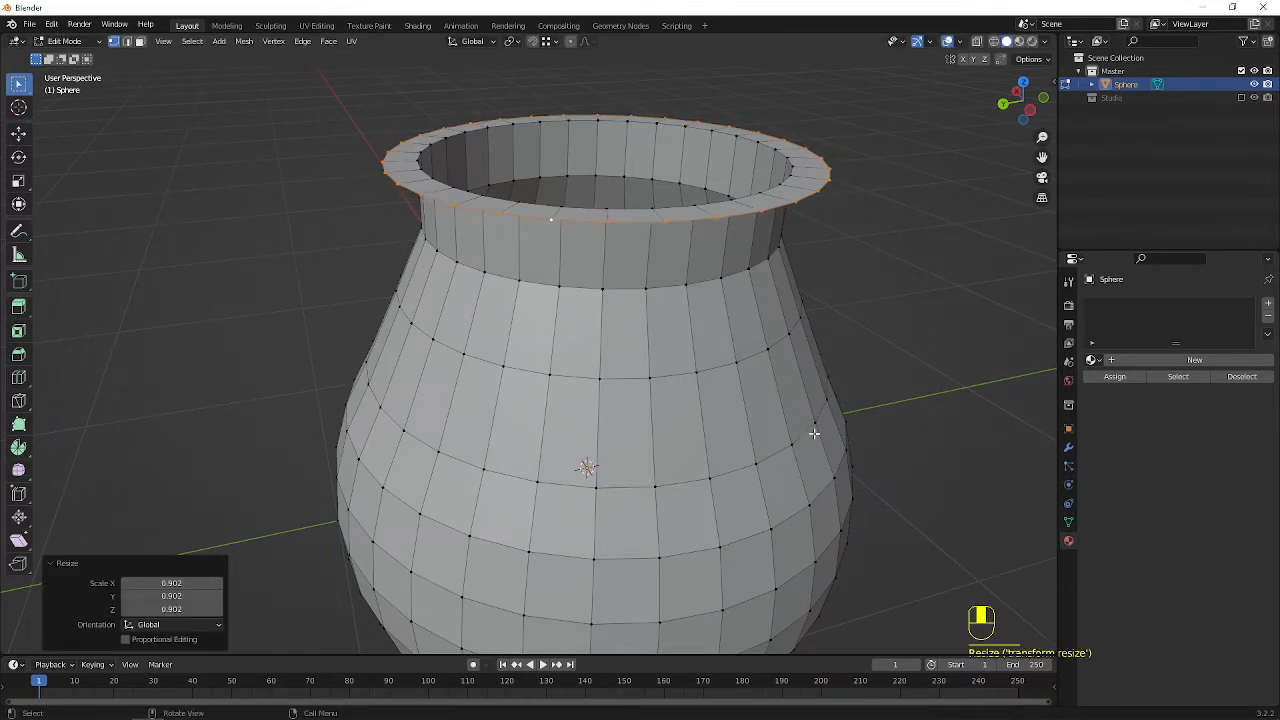
# - Move the lip's inner edge loop down about 4.13 cm along Z, and bevel it about 3.45 cm with 2 segments
pyautogui.keyDown('alt'); pyautogui.click(790, 177); pyautogui.keyUp('alt')
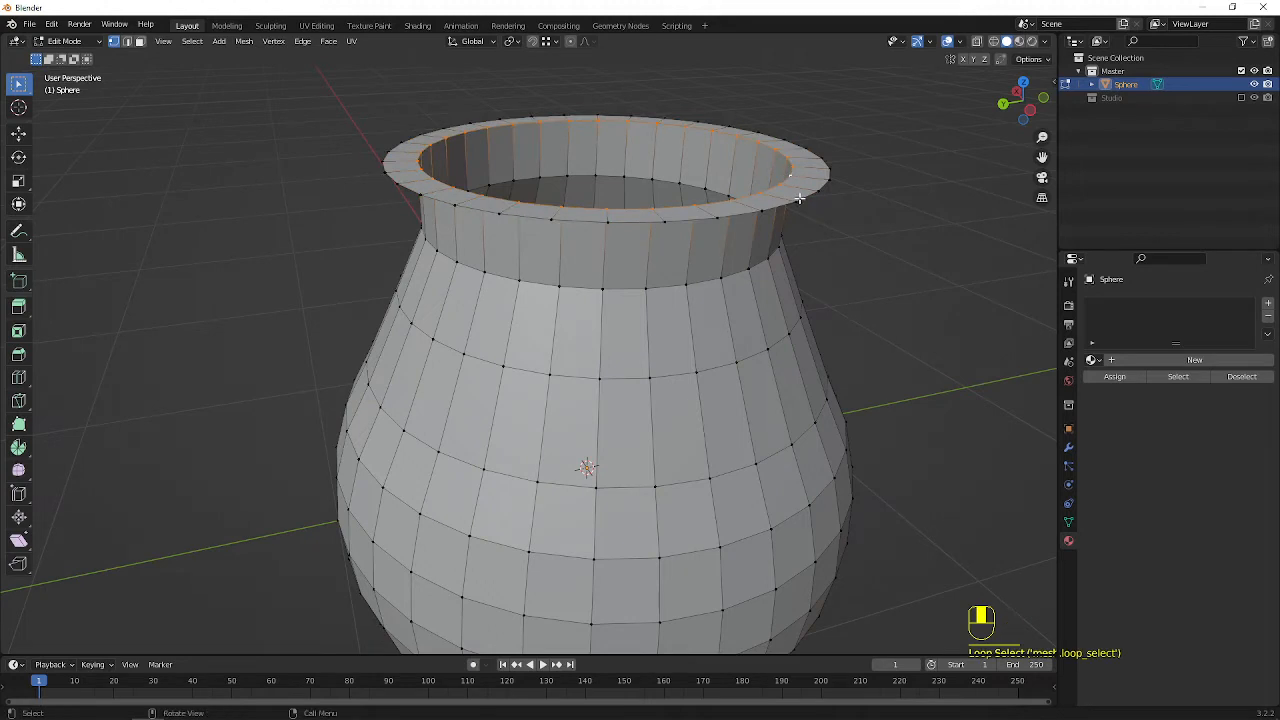
pyautogui.press('g')
pyautogui.press('z')
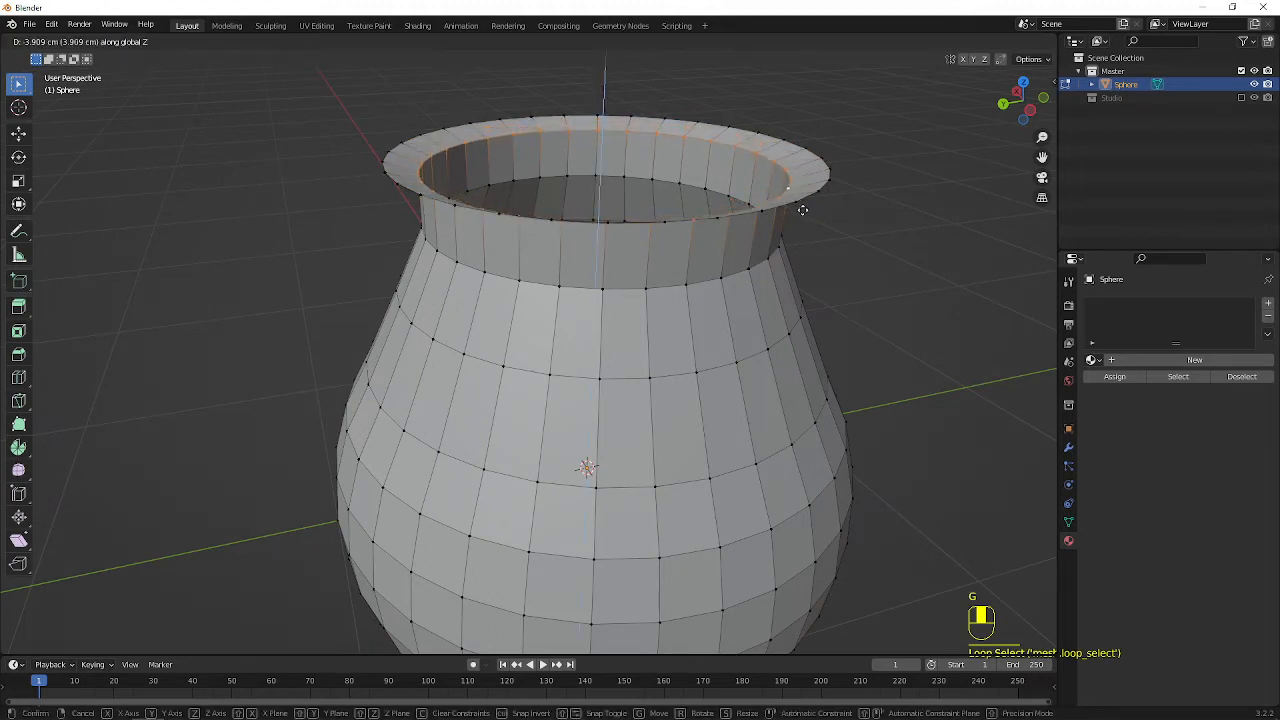
pyautogui.click(803, 210)
pyautogui.hotkey('ctrl', 'b')
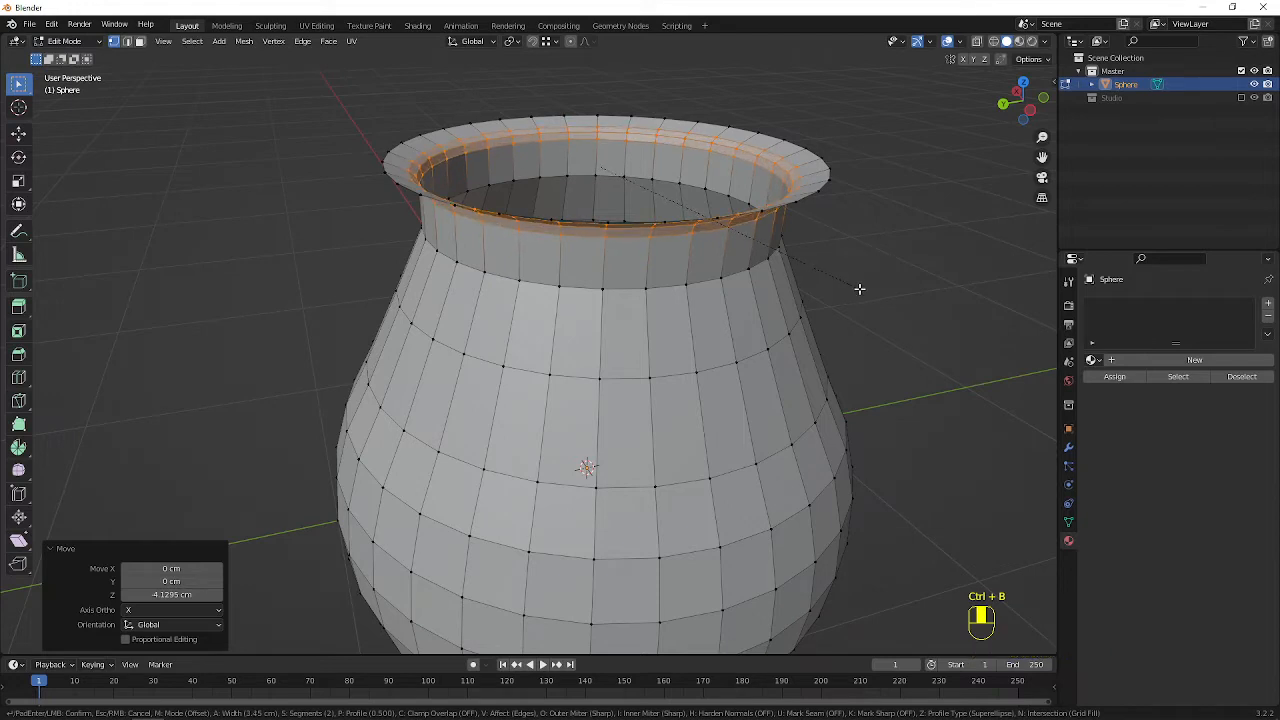
pyautogui.click(845, 288)
pyautogui.scroll(-3, 766, 277)
pyautogui.moveTo(766, 277); pyautogui.dragTo(727, 296, button='middle')
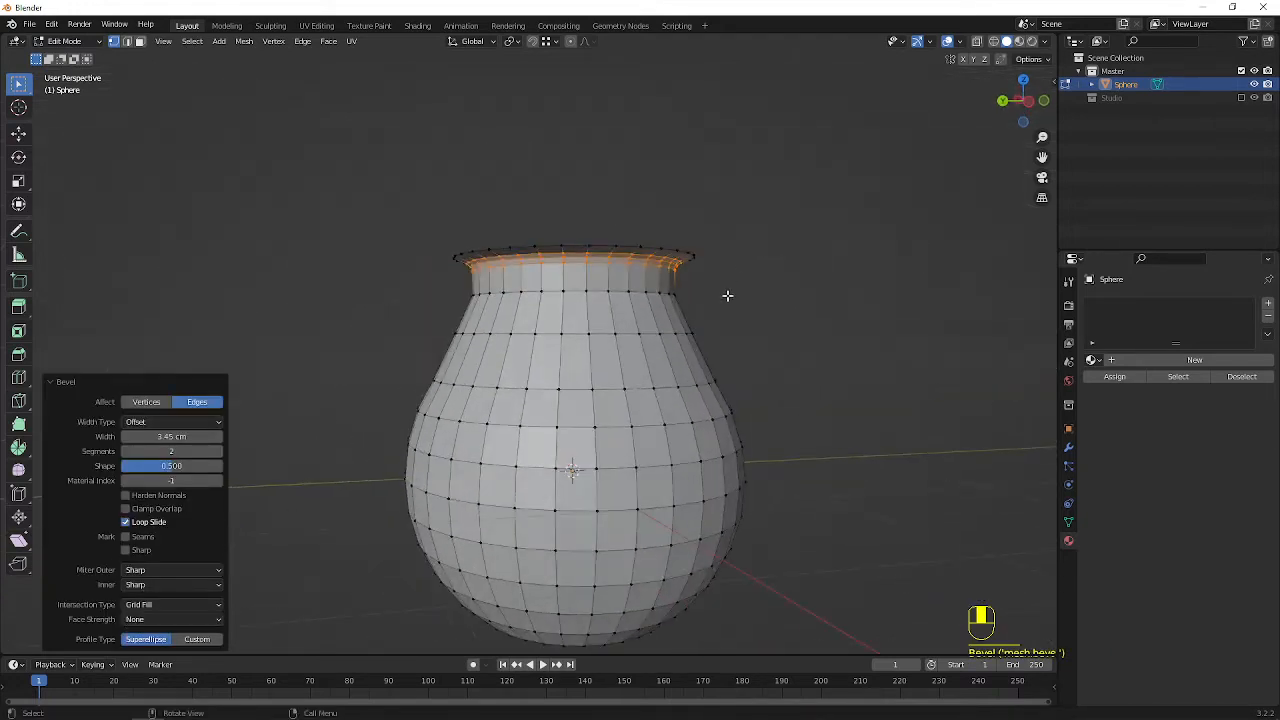
pyautogui.click(617, 293)
# - Bevel the edge loop around the flat base about 3.71 cm with 2 segments
pyautogui.moveTo(648, 402); pyautogui.dragTo(603, 360, button='middle')
pyautogui.scroll(1, 640, 472)
pyautogui.scroll(2, 603, 360)
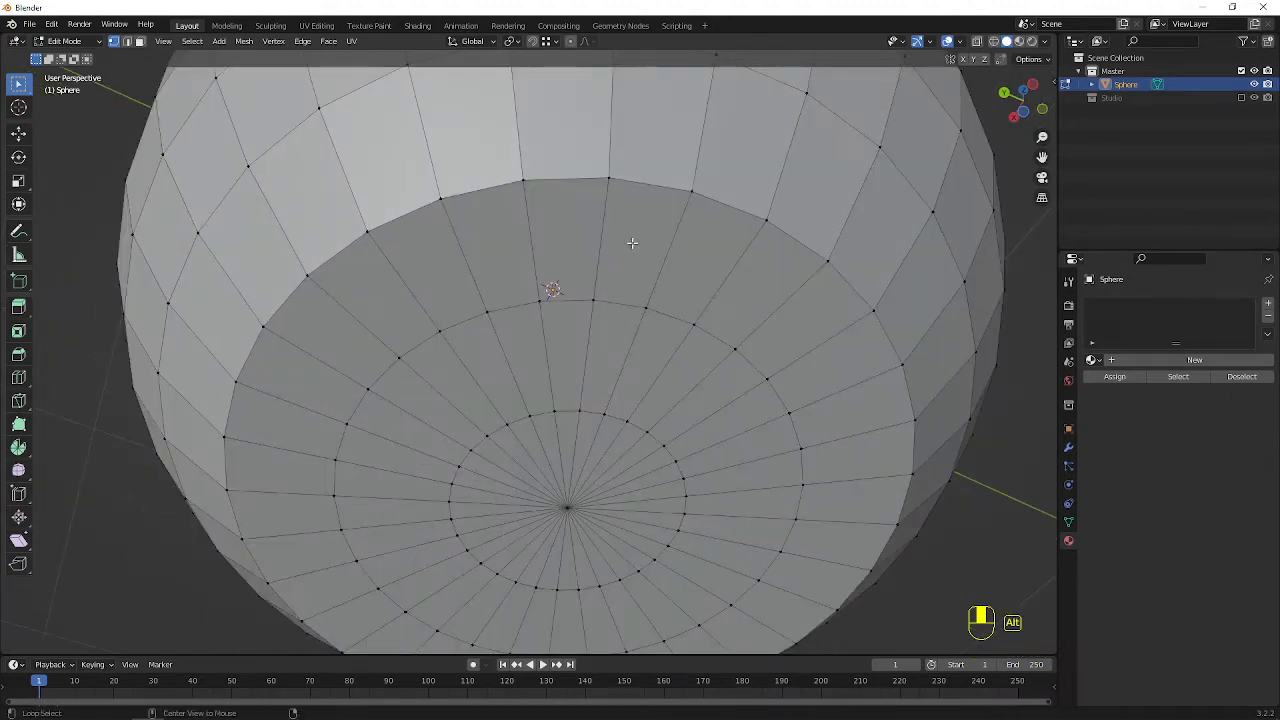
pyautogui.keyDown('alt'); pyautogui.click(661, 193); pyautogui.keyUp('alt')
pyautogui.scroll(-3, 661, 193)
pyautogui.hotkey('ctrl', 'b')
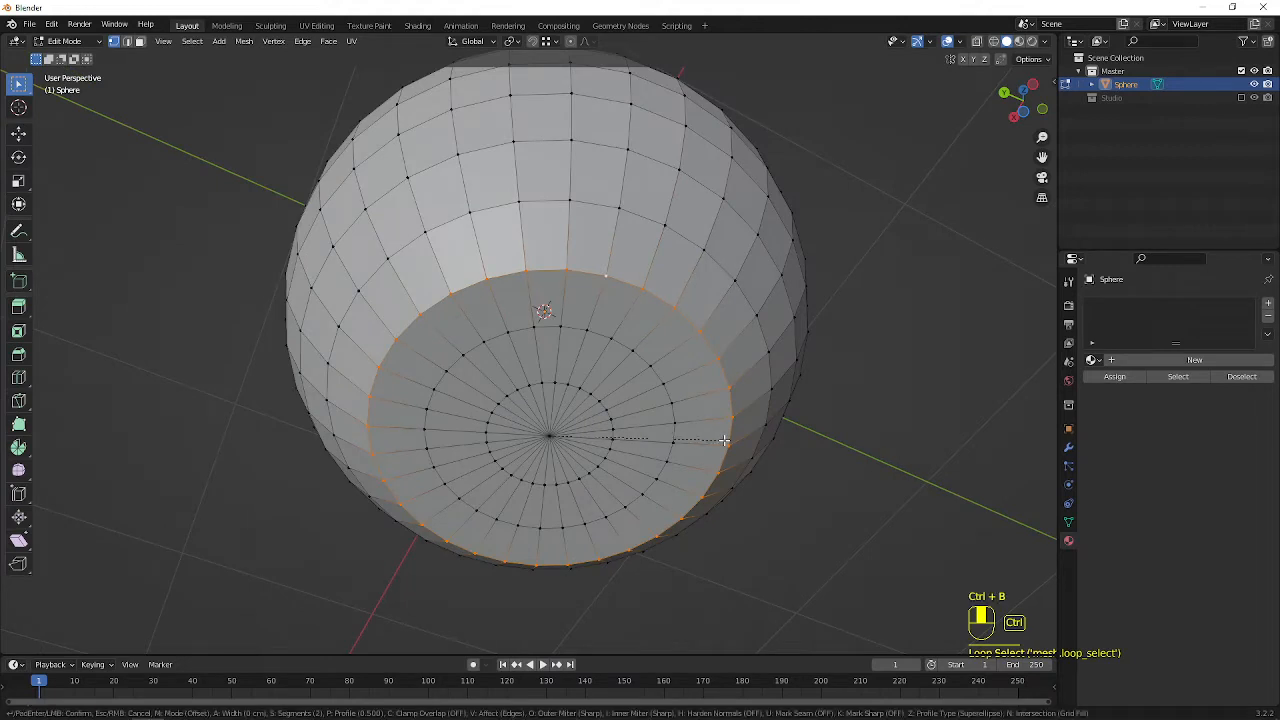
pyautogui.click(737, 443)
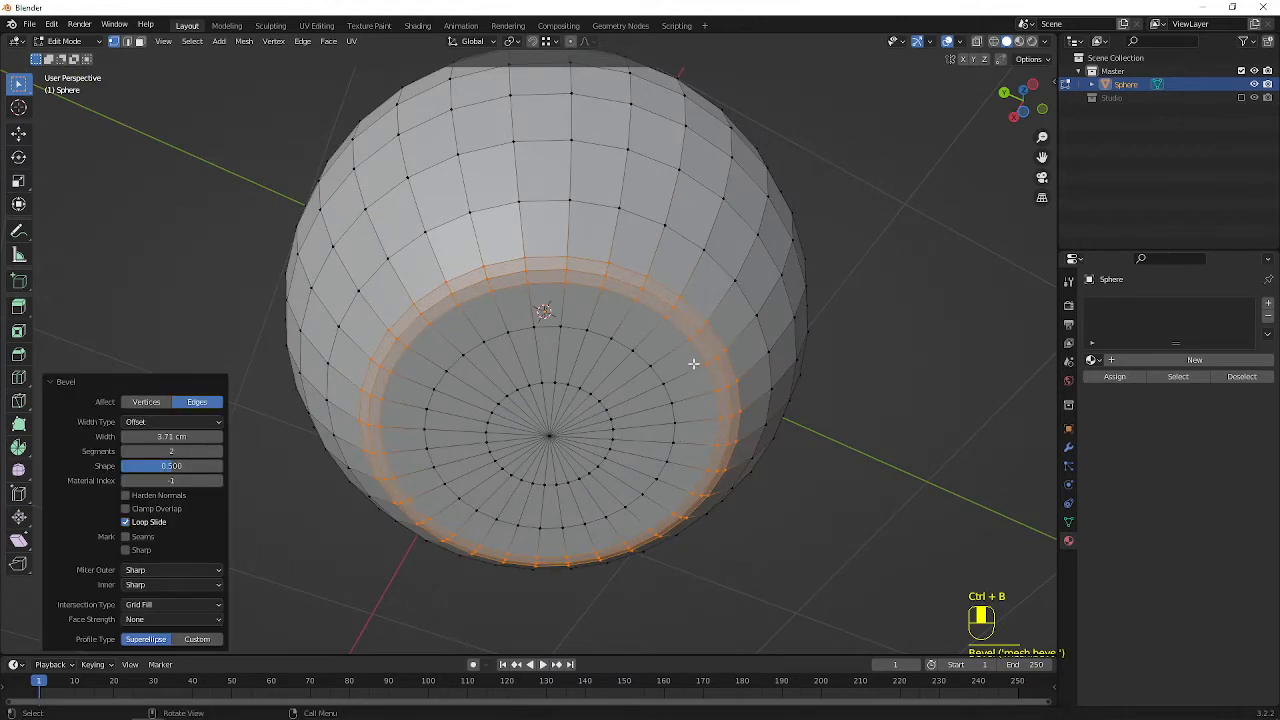
# - Return to Object Mode and add a level 3 subdivision to the pot
pyautogui.moveTo(691, 363); pyautogui.dragTo(614, 291, button='middle')
pyautogui.press('Tab')
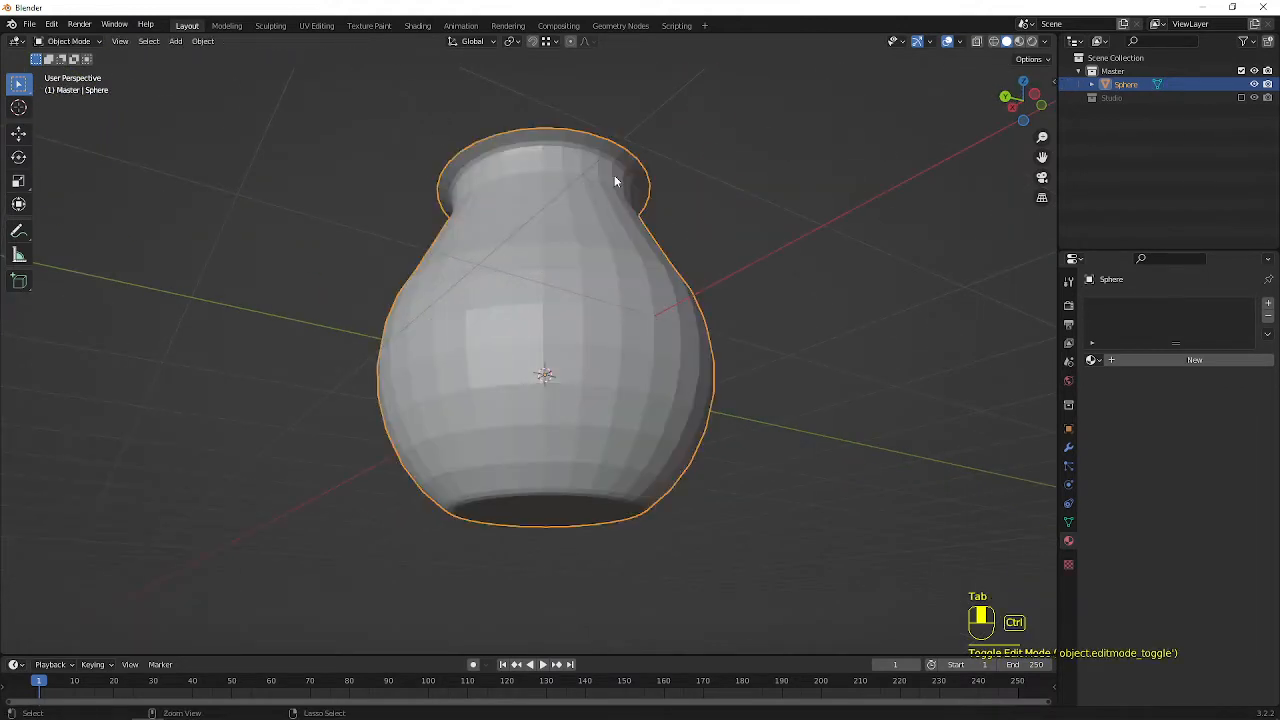
pyautogui.hotkey('ctrl', '3')
pyautogui.moveTo(617, 177); pyautogui.dragTo(535, 172, button='middle')
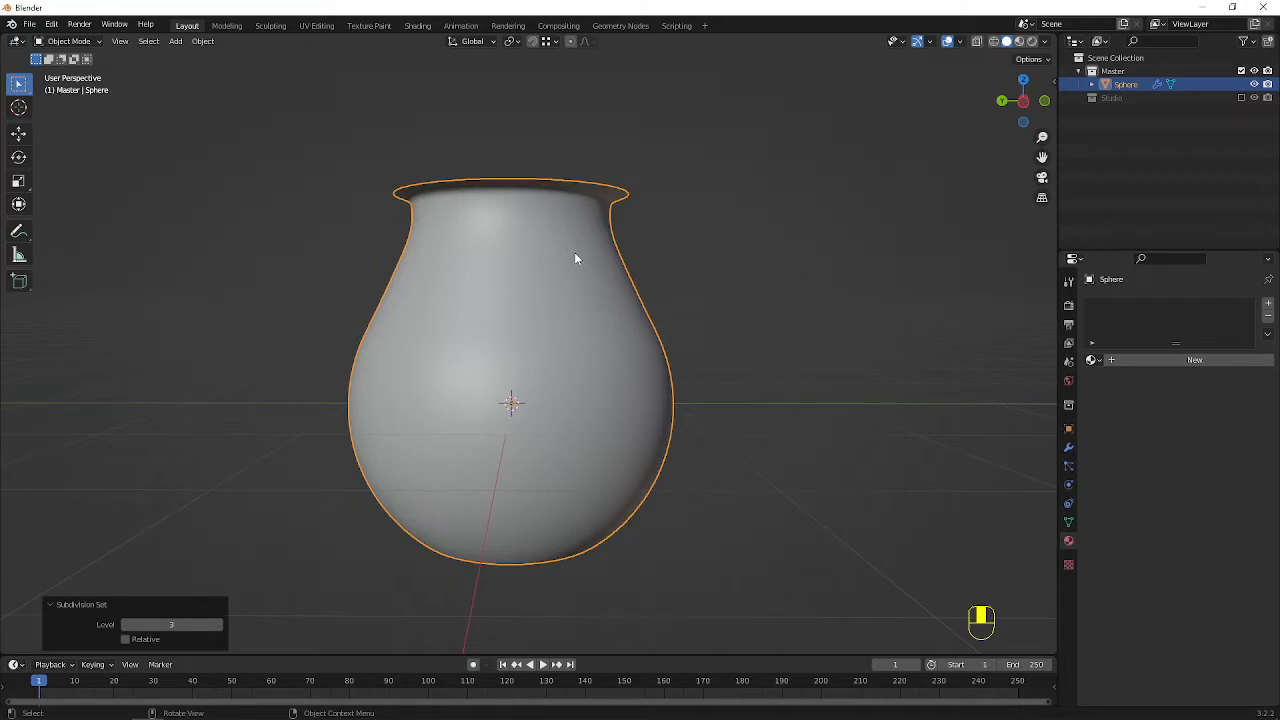
# - In Edit Mode, turn off the Subdivision modifier's edit-mode display and select one edge loop above the body's middle and one low on it
pyautogui.press('Tab')
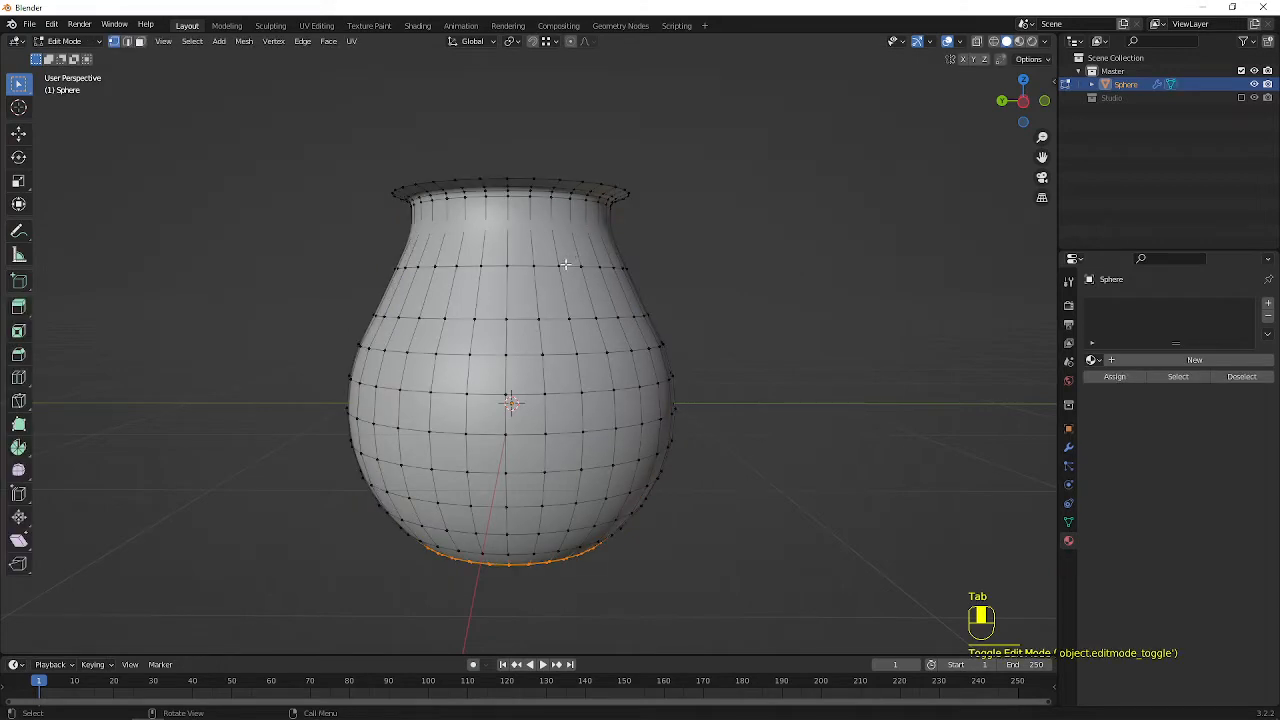
pyautogui.click(1069, 448)
pyautogui.click(1194, 326)
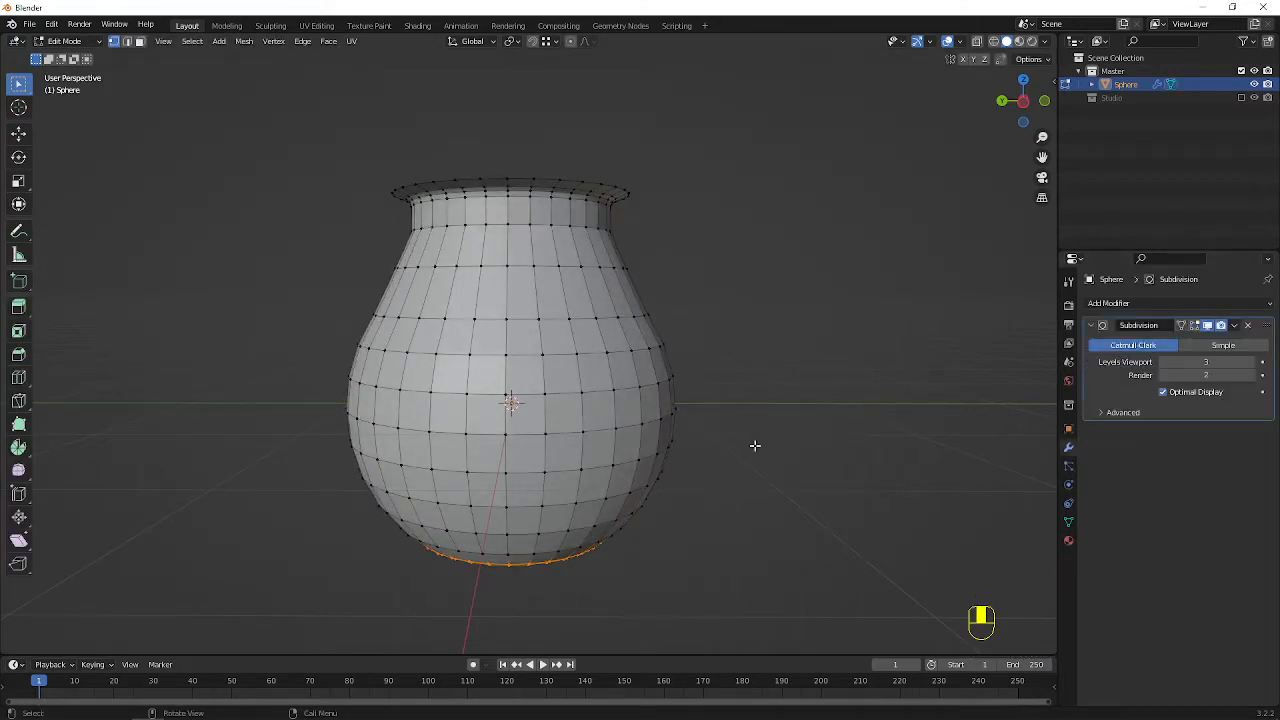
pyautogui.scroll(2, 553, 370)
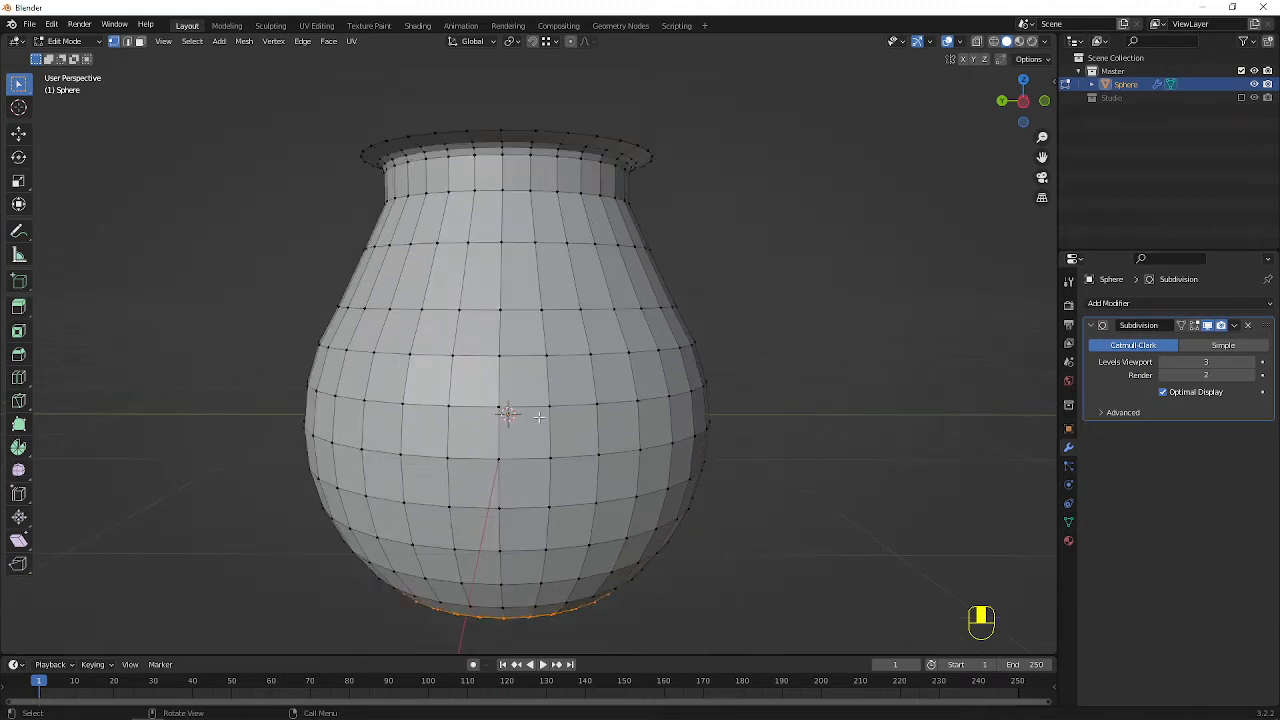
pyautogui.keyDown('alt'); pyautogui.click(517, 355); pyautogui.keyUp('alt')
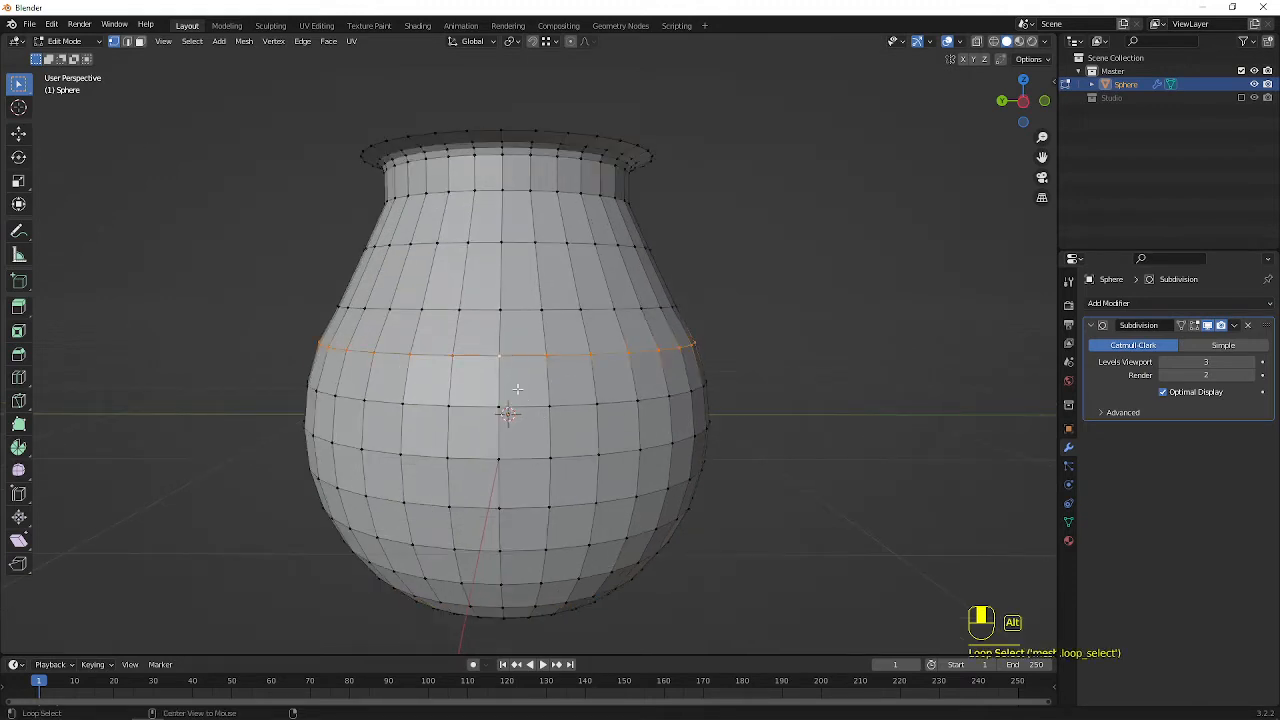
pyautogui.keyDown('alt'); pyautogui.keyDown('shift'); pyautogui.click(522, 550); pyautogui.keyUp('shift'); pyautogui.keyUp('alt')
# - Bevel the two selected body loops about 3.27 cm with 2 segments, and check the smoothed shape in Object Mode
pyautogui.hotkey('ctrl', 'b')
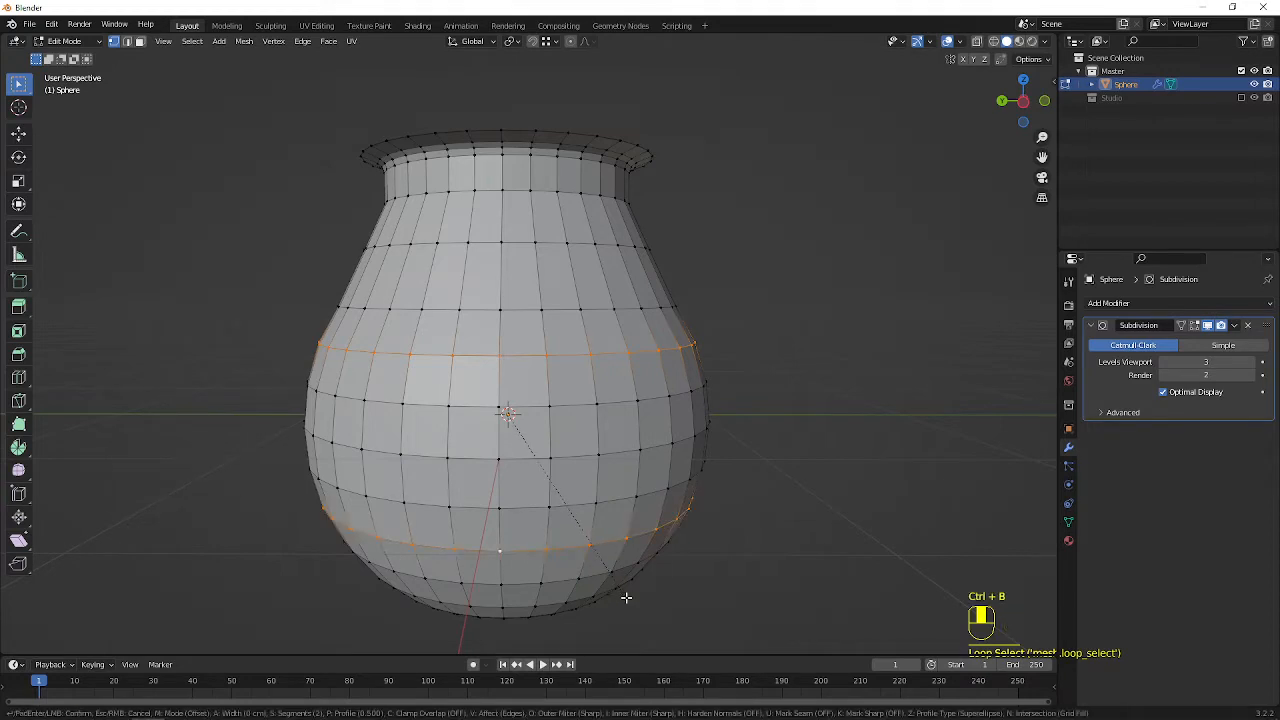
pyautogui.scroll(1, 625, 598)
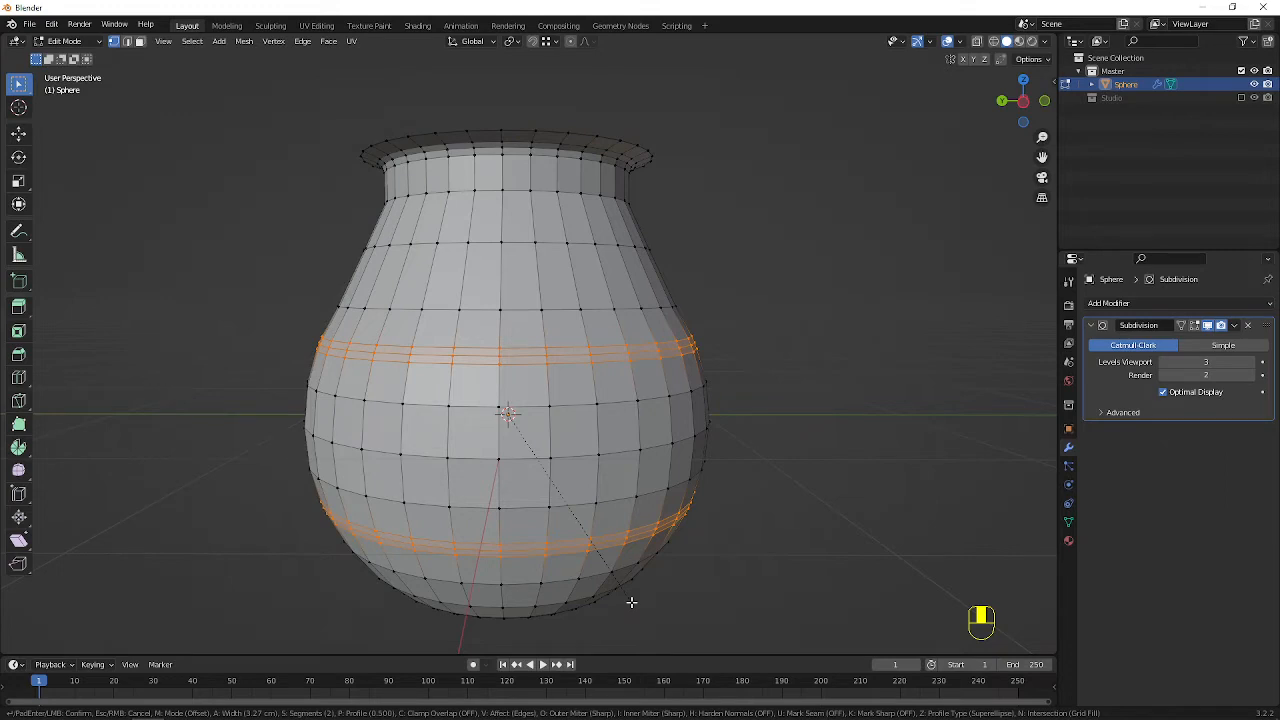
pyautogui.click(631, 601)
pyautogui.press('Tab')
pyautogui.press('Tab')
pyautogui.press('Tab')
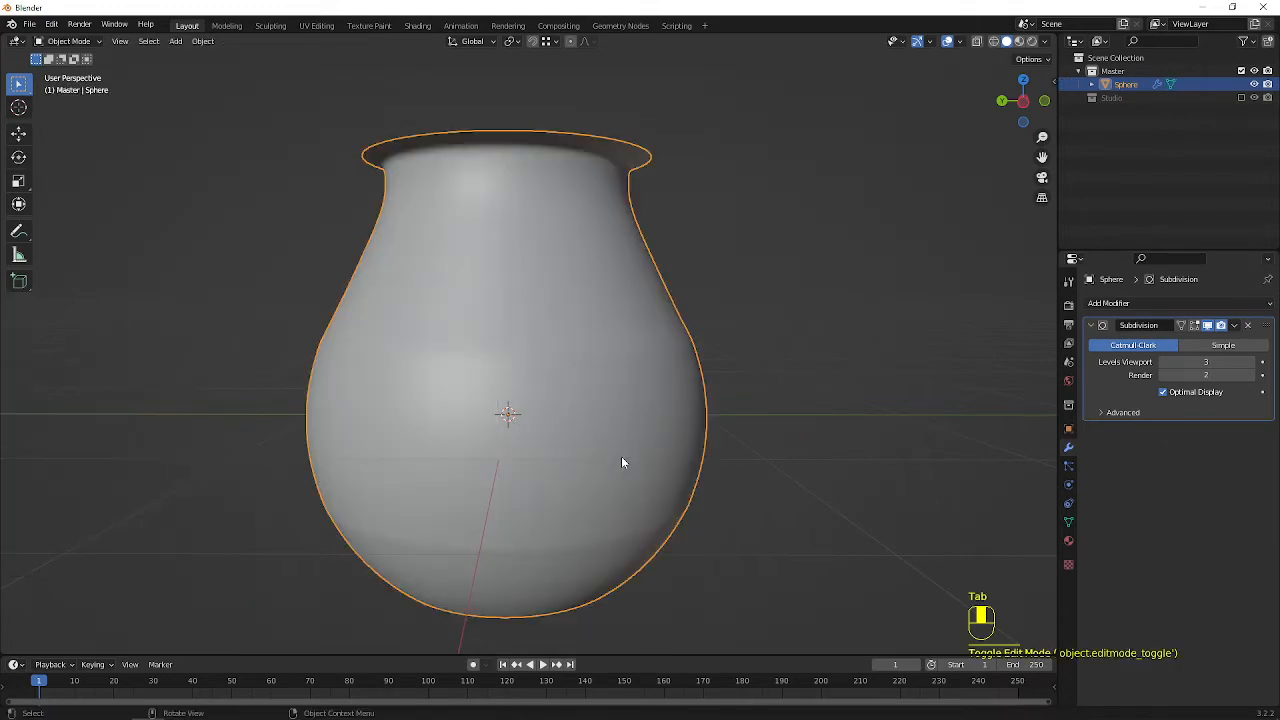
pyautogui.moveTo(621, 458); pyautogui.dragTo(720, 443, button='middle')
pyautogui.scroll(3, 719, 447)
pyautogui.press('Tab')
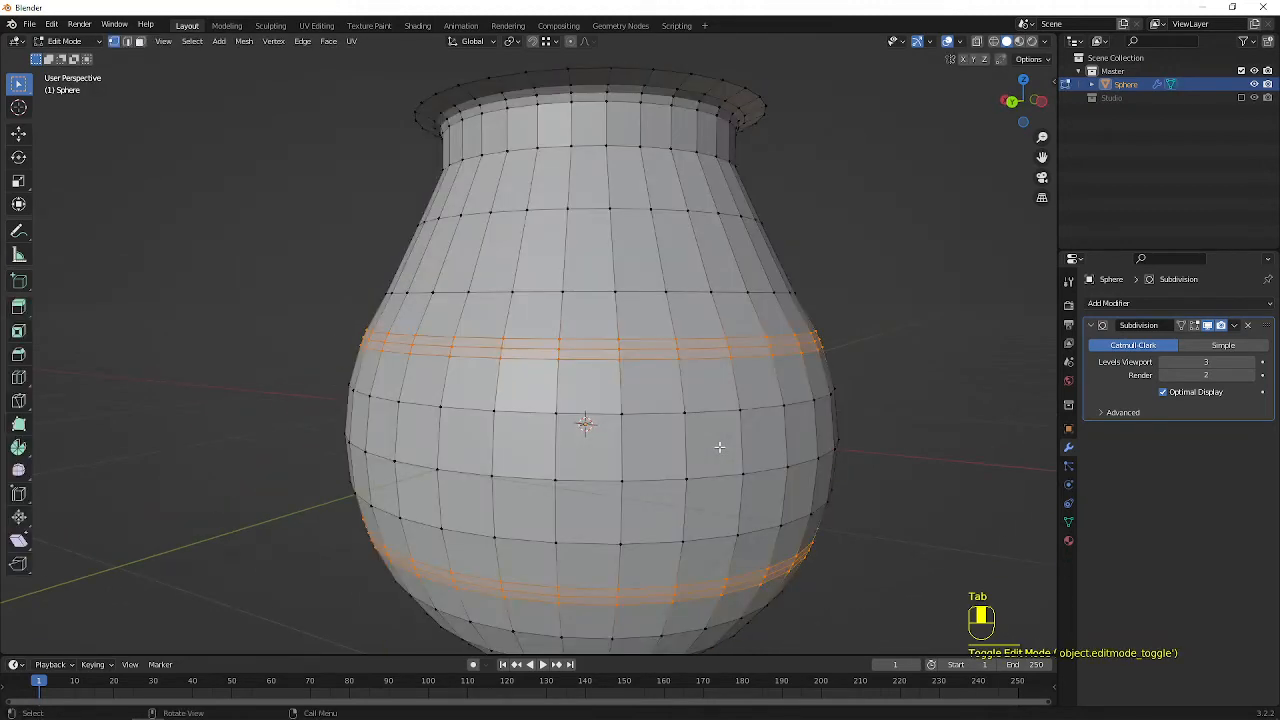
# - Undo the two-segment bevel on the body loops
pyautogui.press('ctrl')
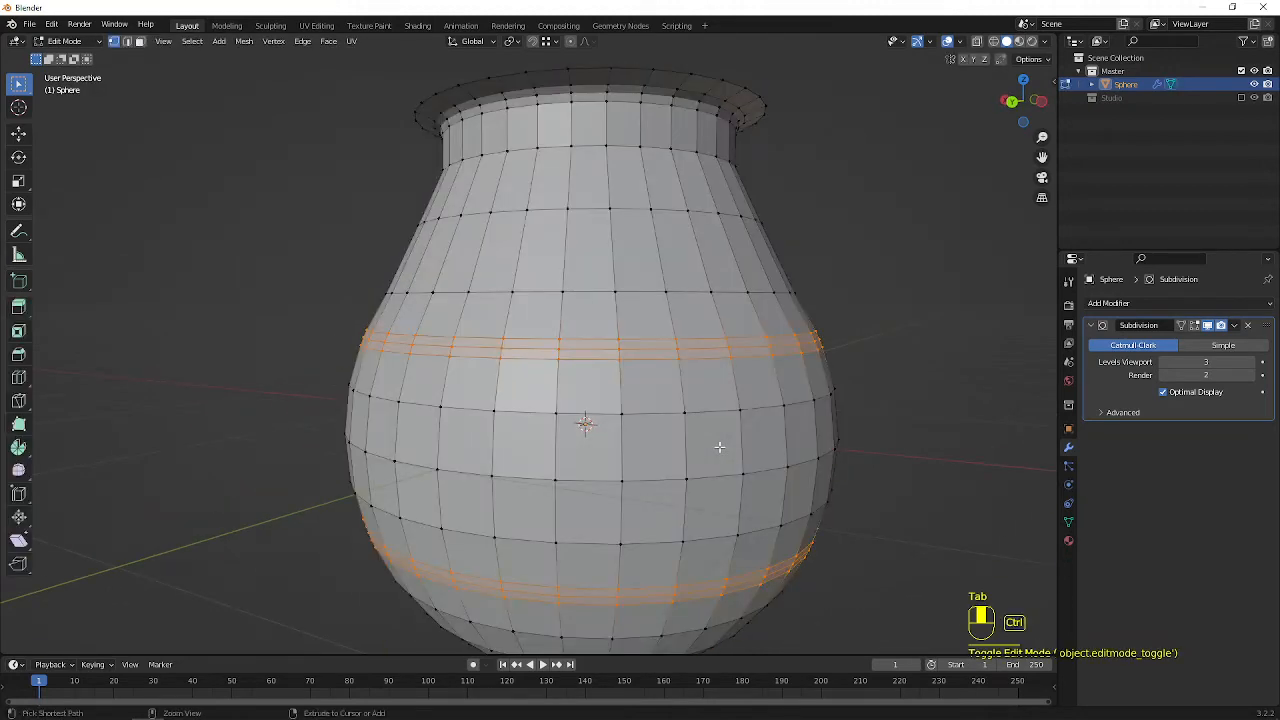
pyautogui.hotkey('ctrl', 'z')
pyautogui.hotkey('ctrl', 'z')
pyautogui.hotkey('ctrl', 'z')
pyautogui.hotkey('ctrl', 'z')
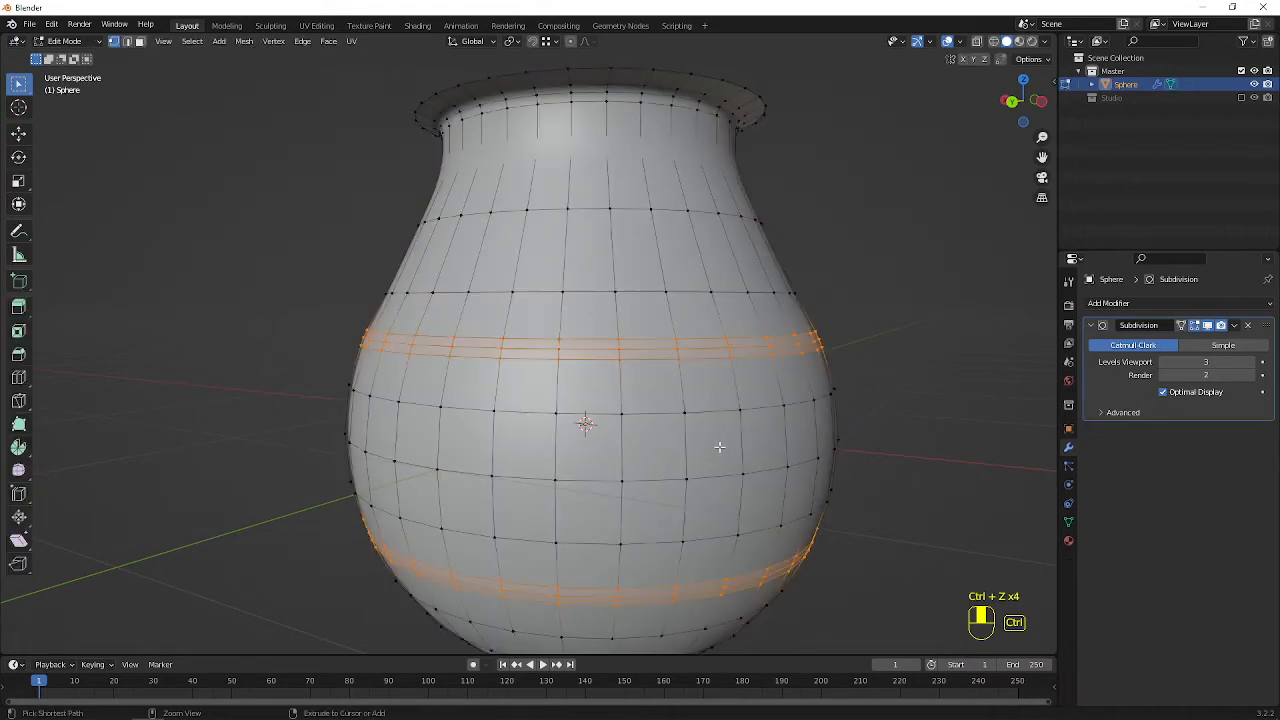
pyautogui.hotkey('ctrl', 'z')
pyautogui.hotkey('ctrl', 'b')
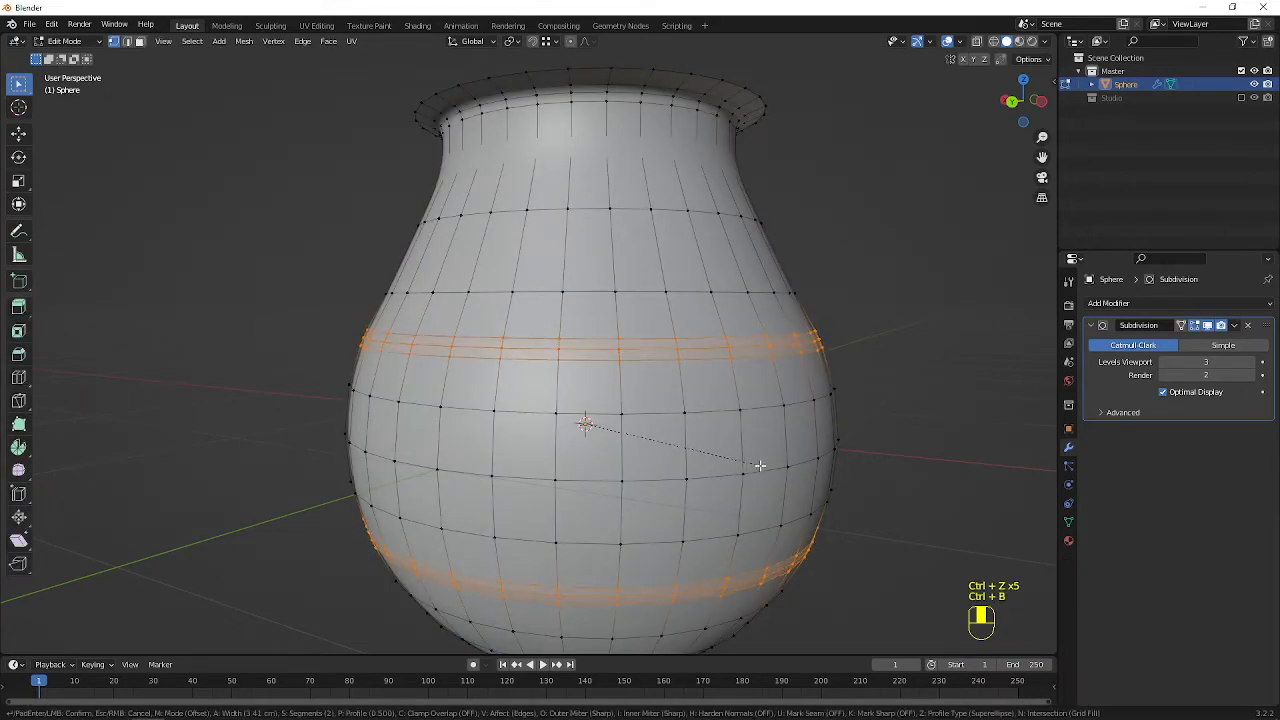
pyautogui.scroll(-2, 761, 465)
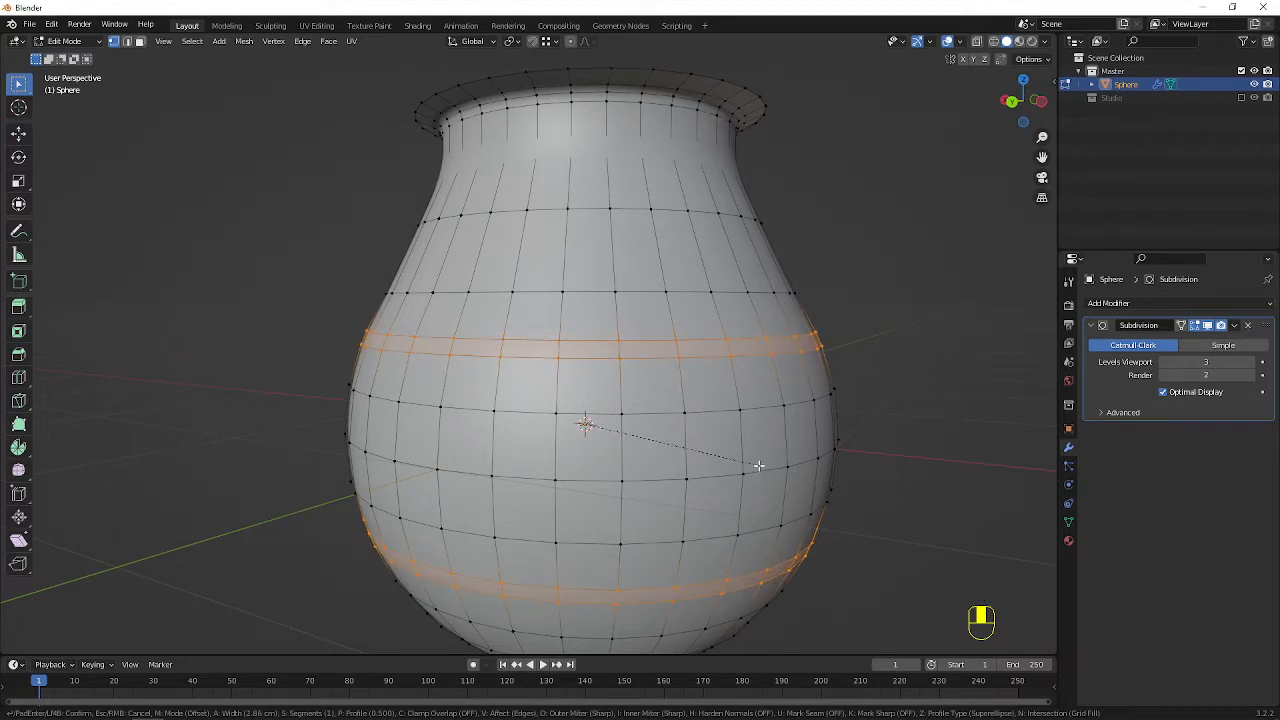
pyautogui.rightClick(759, 465)
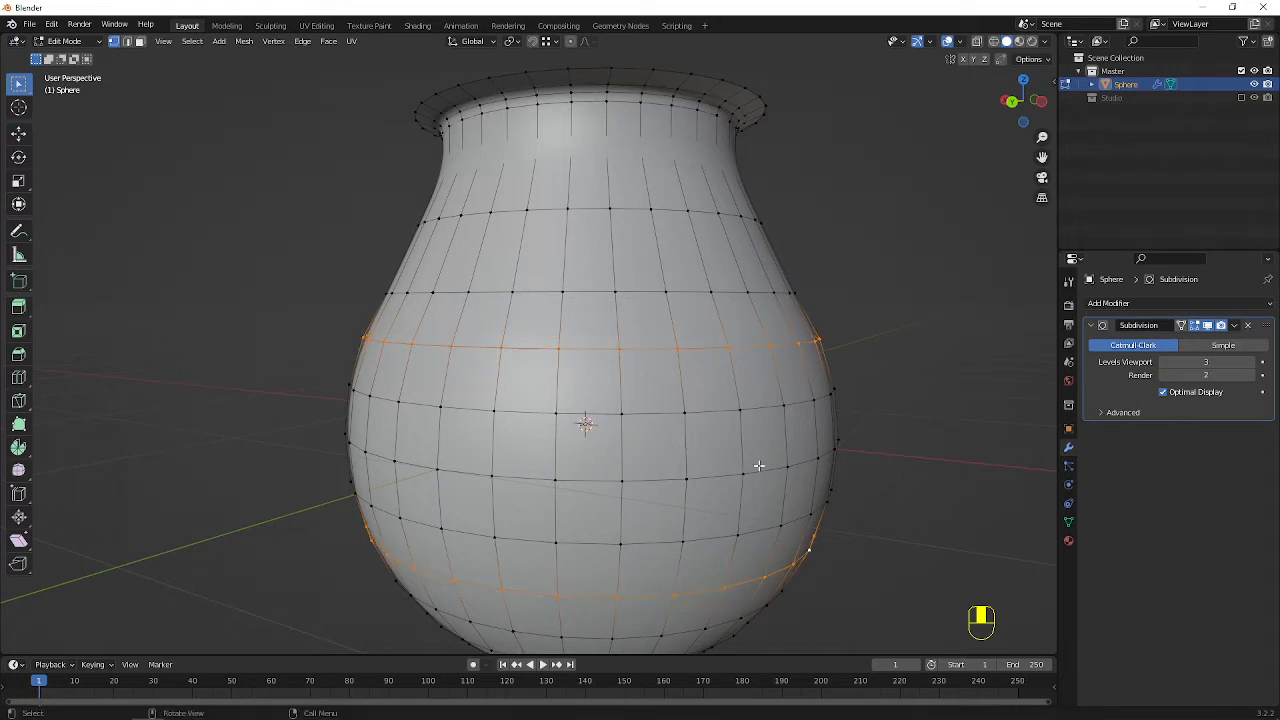
# - Add the edge loop midway between the two selected ones, and bevel all three about 2.79 cm with 1 segment
pyautogui.keyDown('alt'); pyautogui.keyDown('shift'); pyautogui.click(633, 478); pyautogui.keyUp('shift'); pyautogui.keyUp('alt')
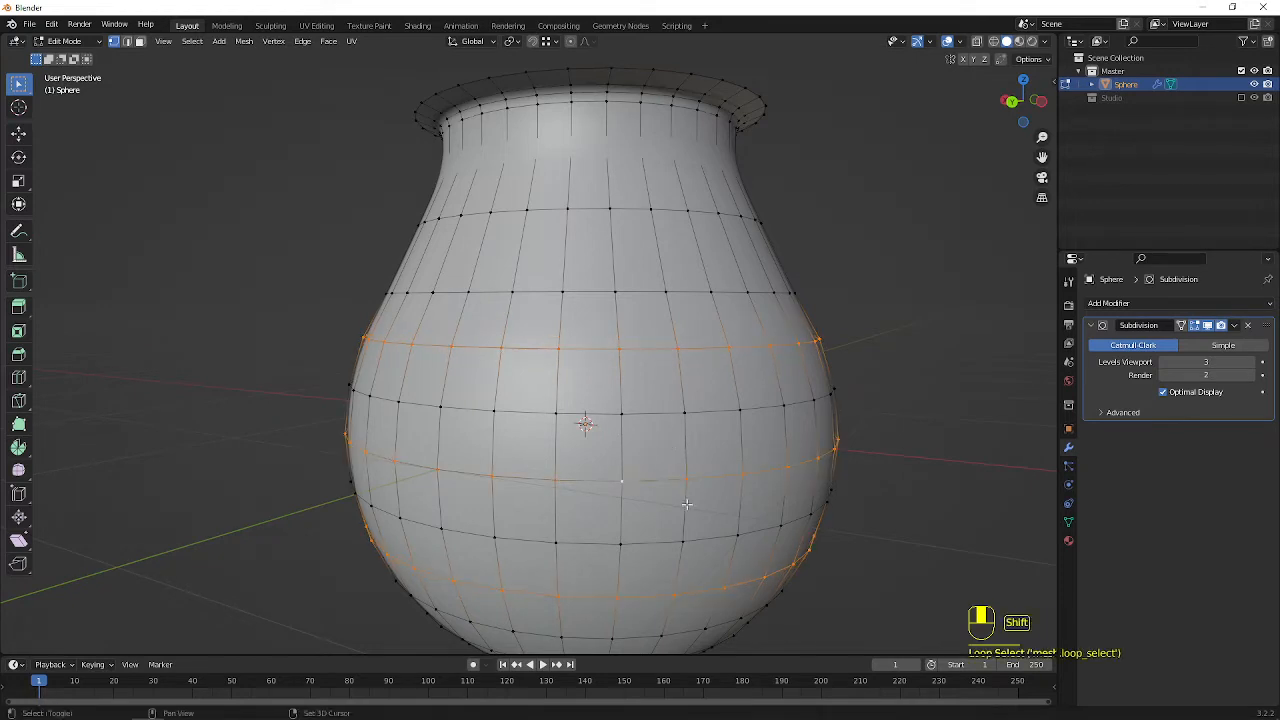
pyautogui.hotkey('ctrl', 'b')
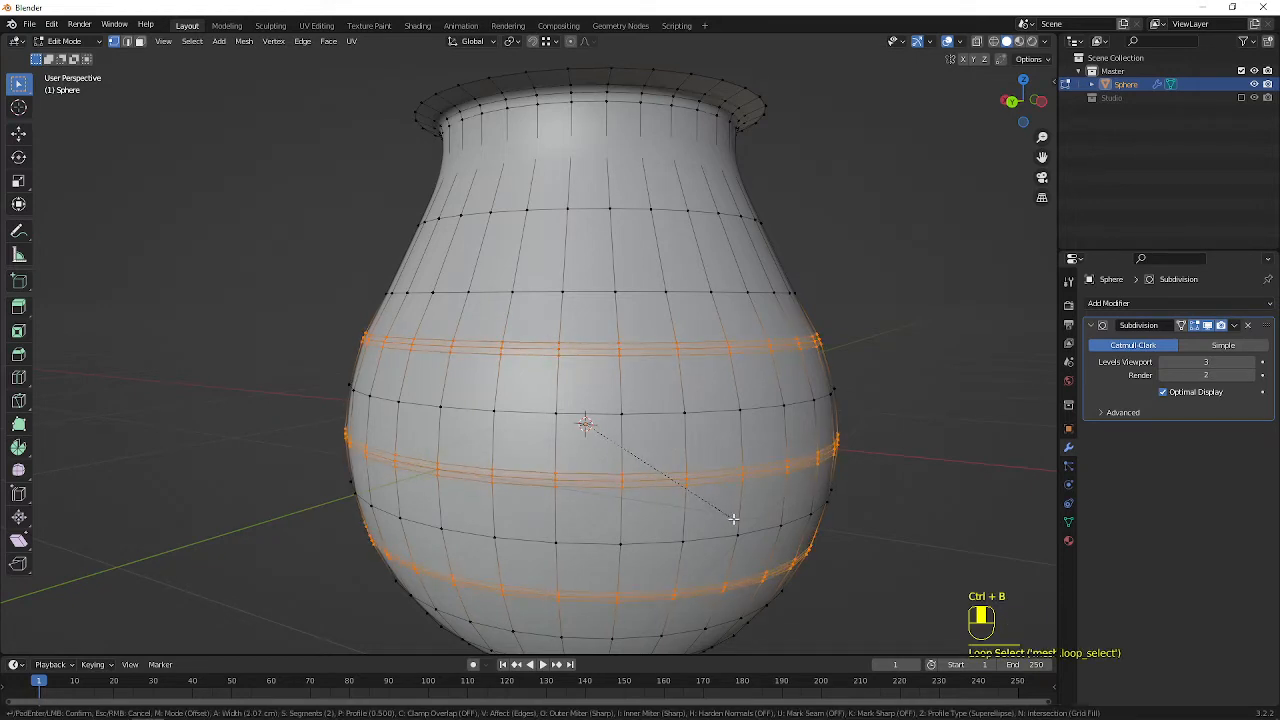
pyautogui.scroll(-1, 733, 518)
pyautogui.click(735, 519)
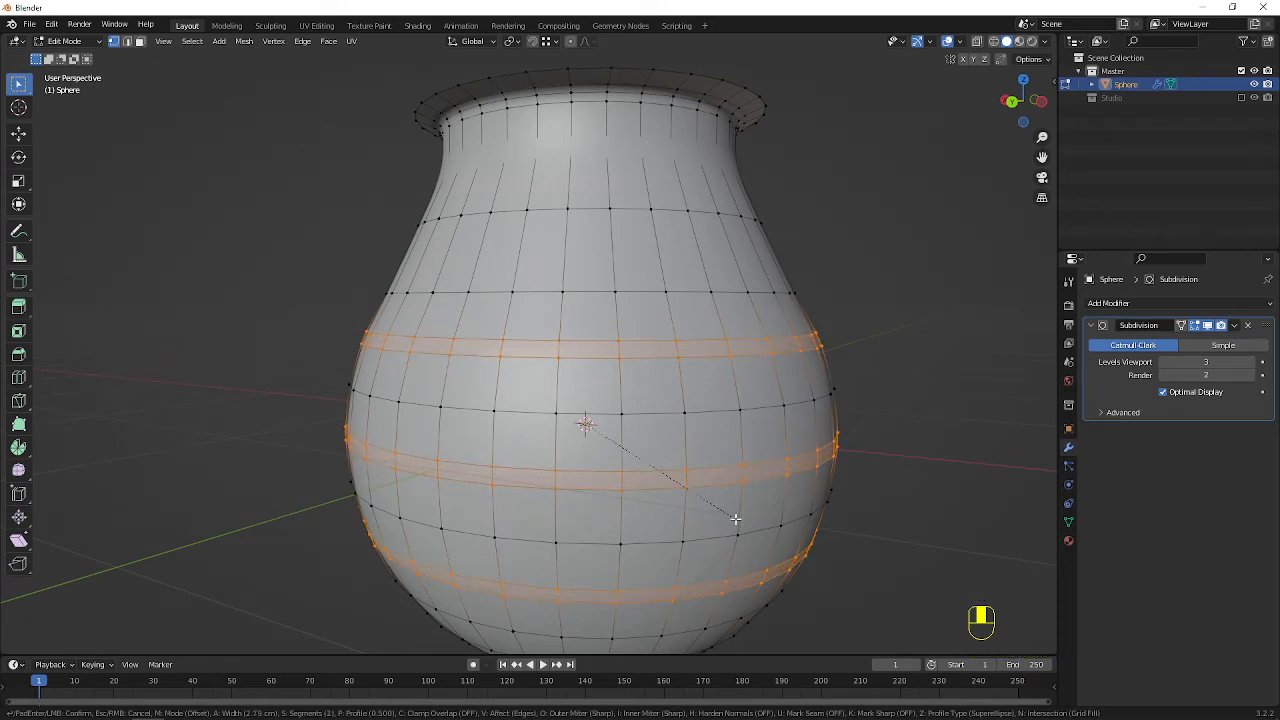
# - Create a new material named Line and assign it to the three selected bands around the body
pyautogui.click(1068, 521)
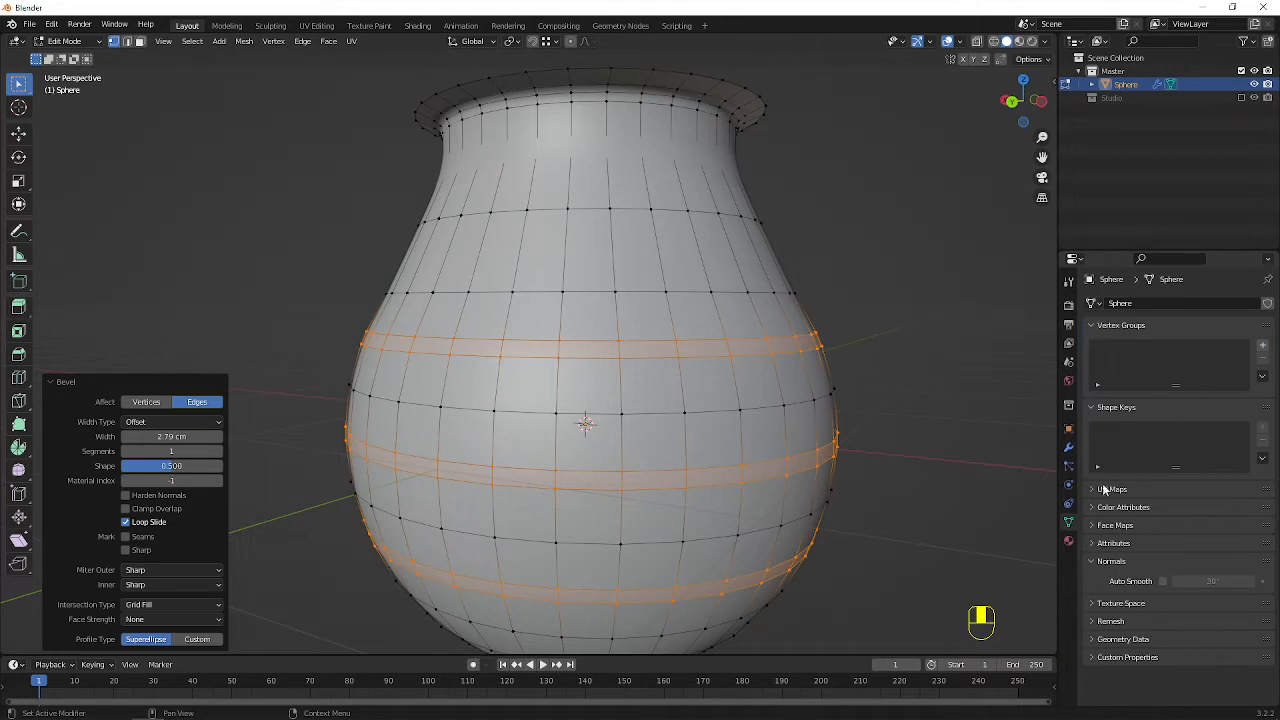
pyautogui.hotkey('ctrl', 'Tab')
pyautogui.click(1193, 365)
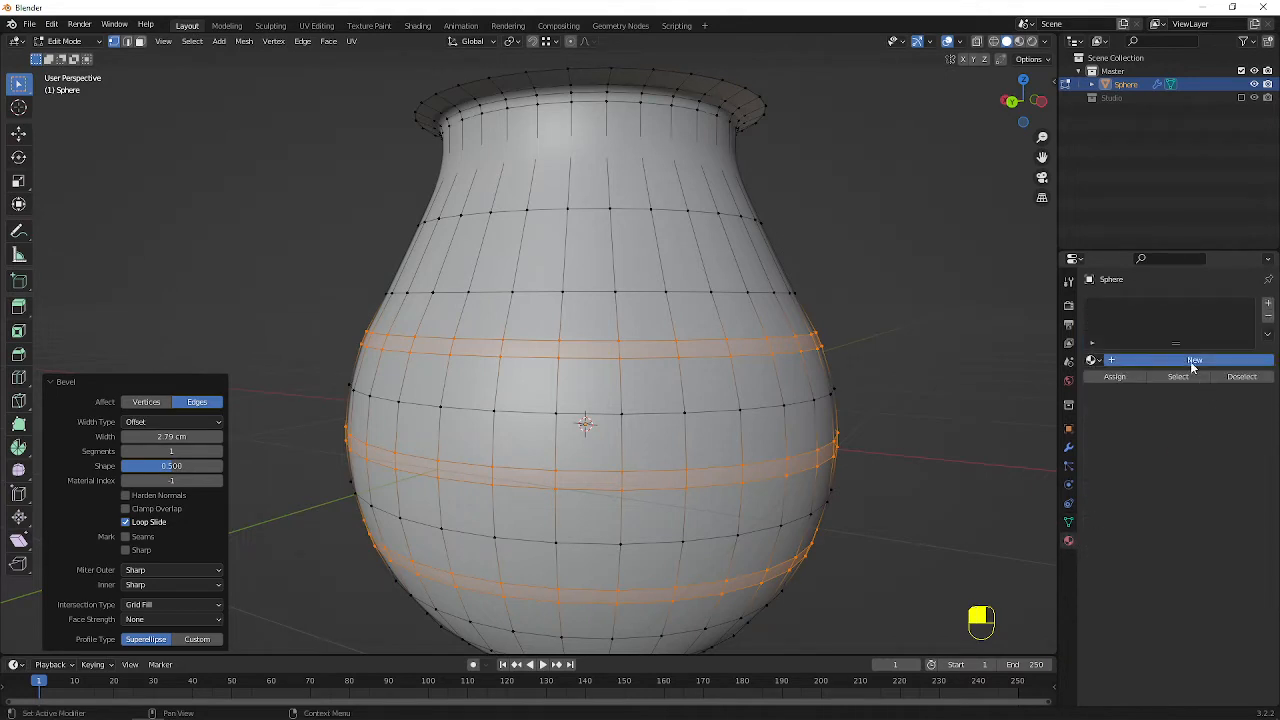
pyautogui.doubleClick(1140, 359)
pyautogui.write('L')
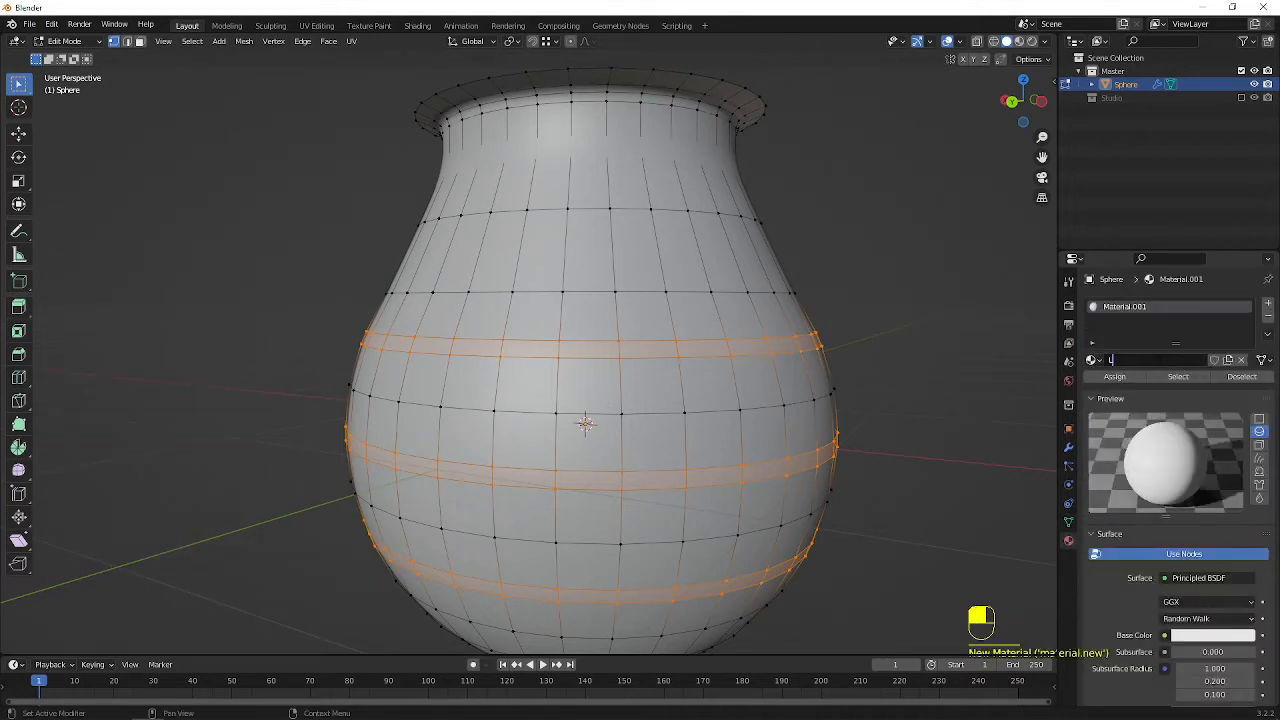
pyautogui.write('ine')
pyautogui.press('Return')
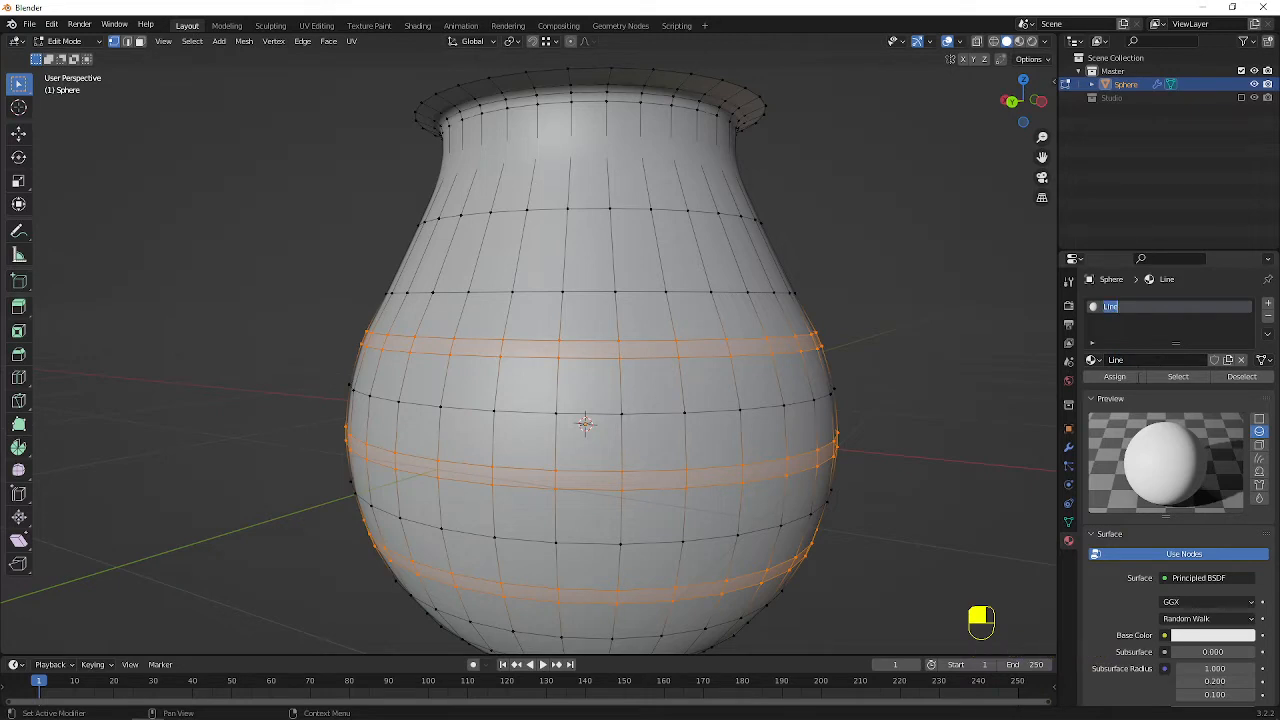
pyautogui.click(1119, 381)
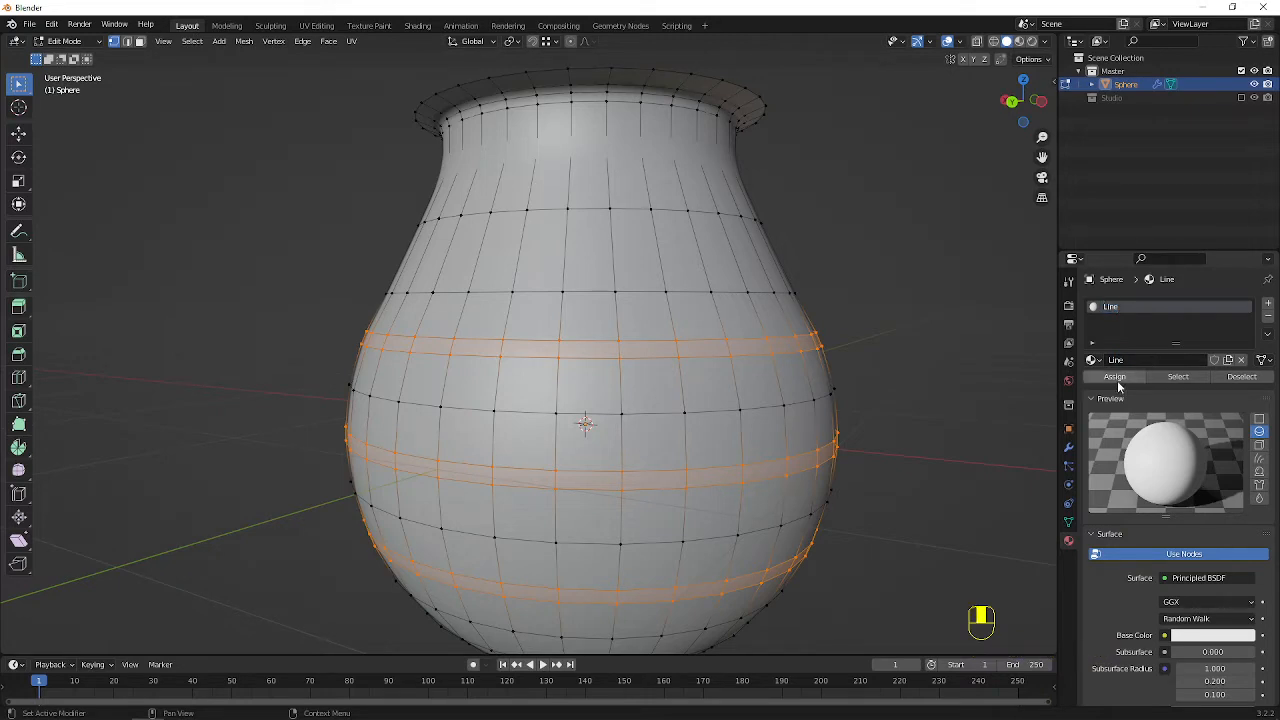
pyautogui.click(1119, 381)
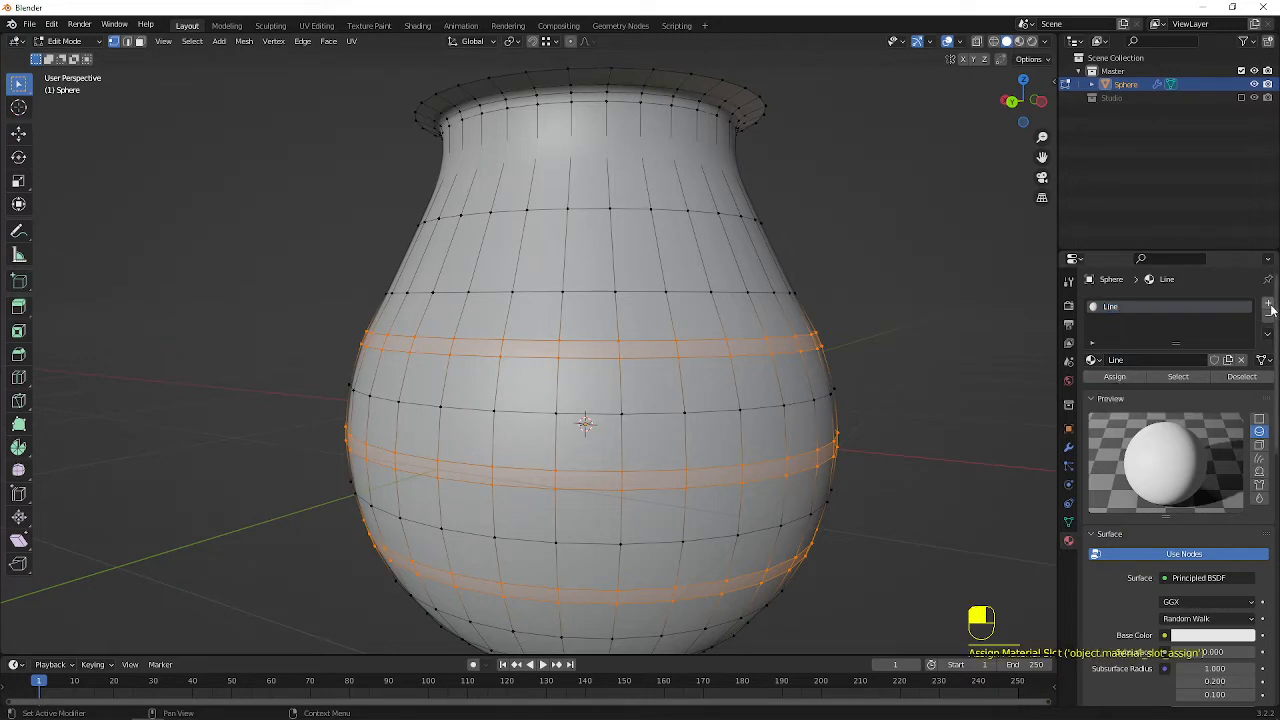
# - Add a second material slot to the pot with a new material named Base
pyautogui.click(1268, 304)
pyautogui.click(1172, 390)
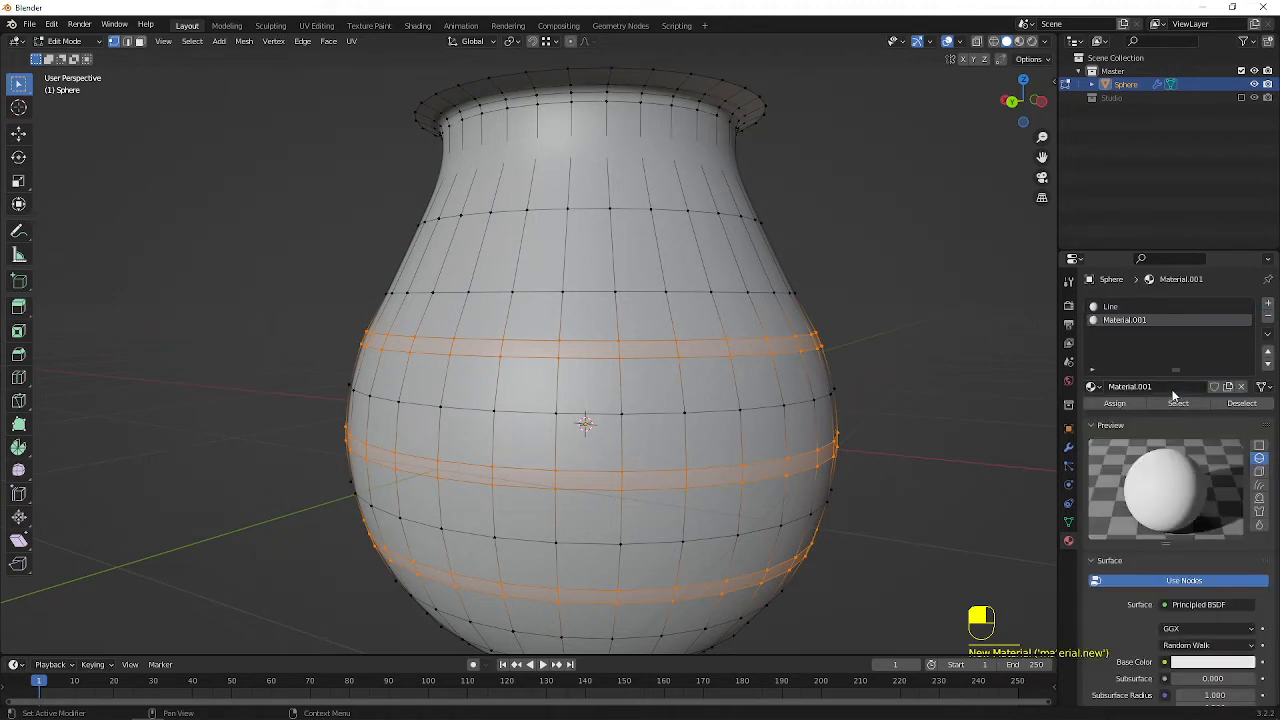
pyautogui.doubleClick(1170, 387)
pyautogui.write('Base')
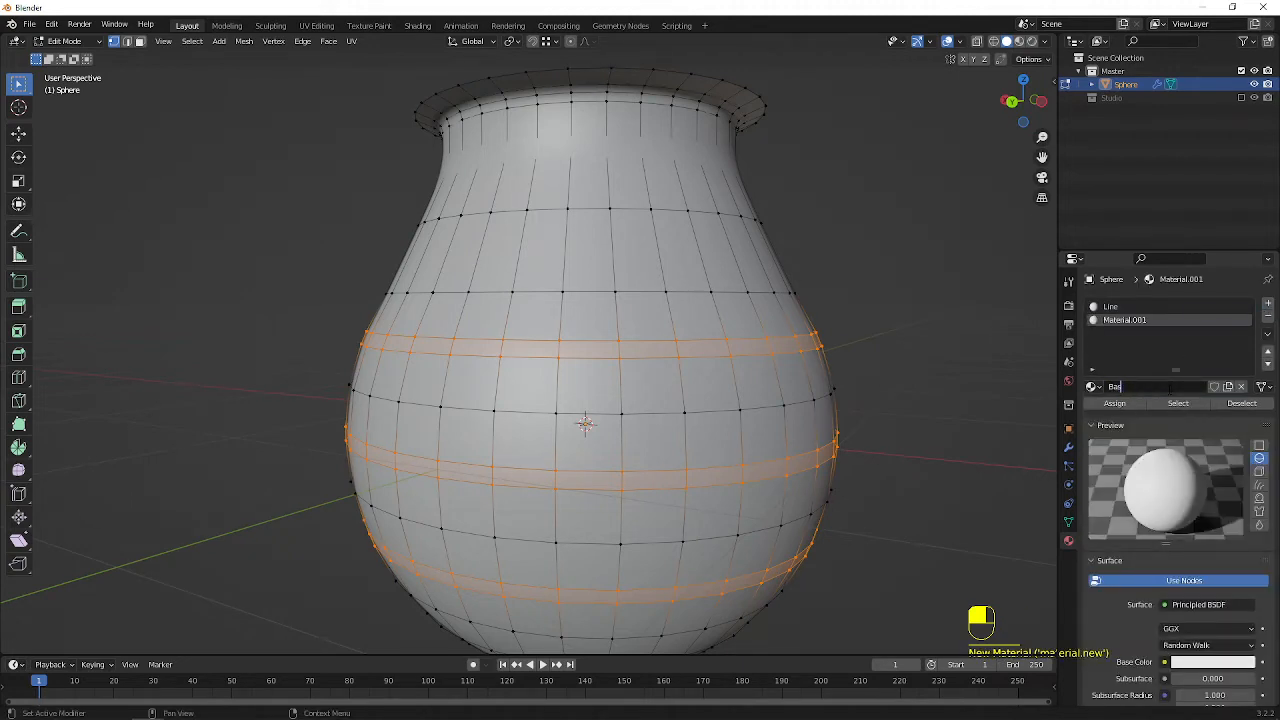
pyautogui.press('Return')
pyautogui.doubleClick(1110, 306)
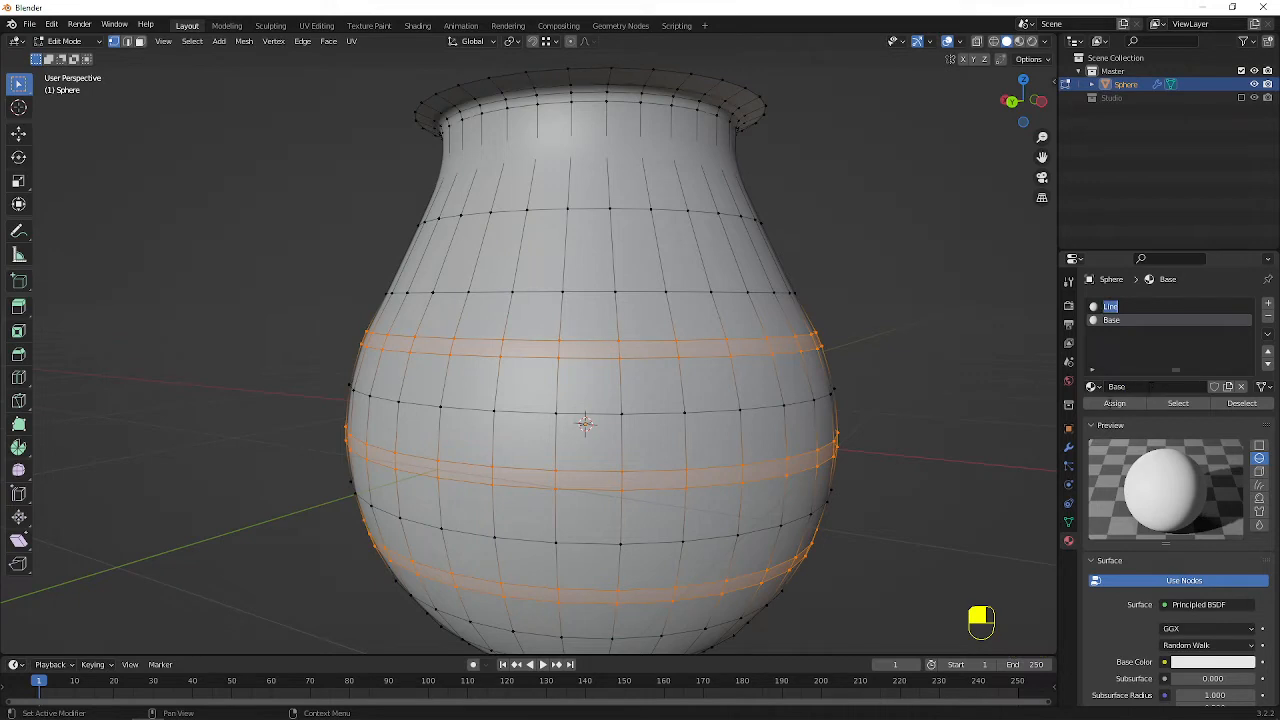
pyautogui.press('ctrl')
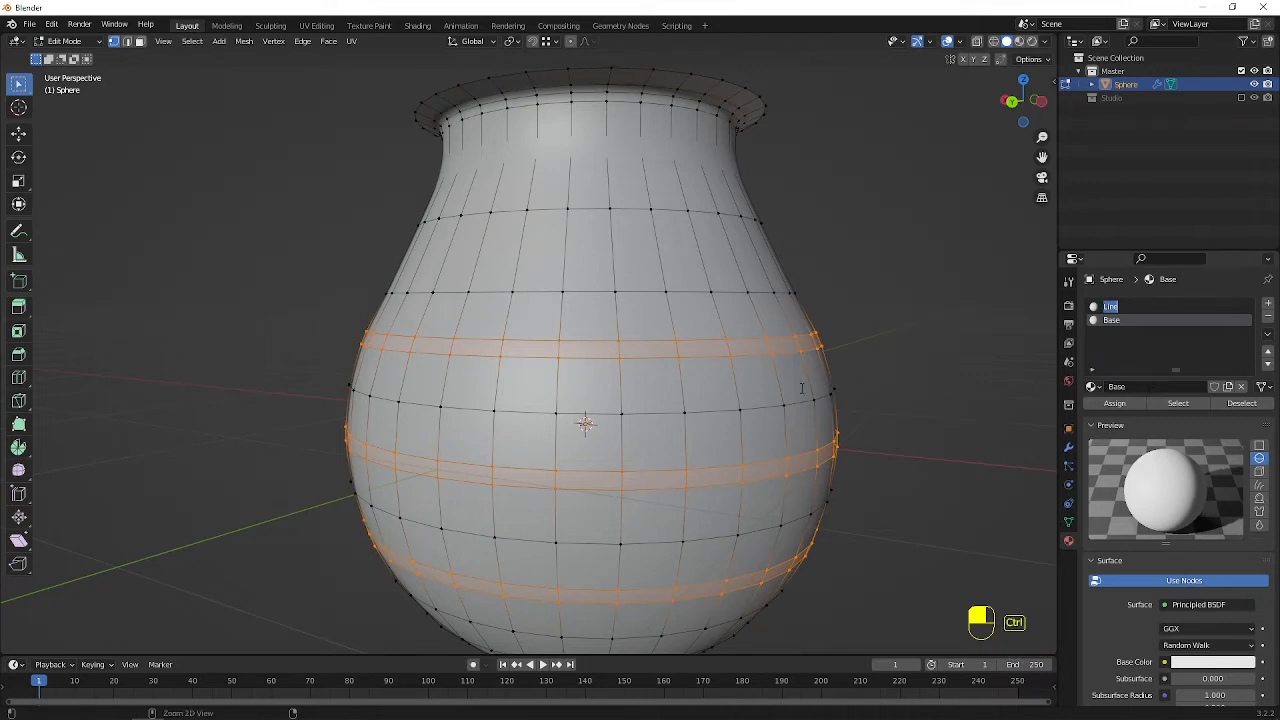
pyautogui.click(1137, 365)
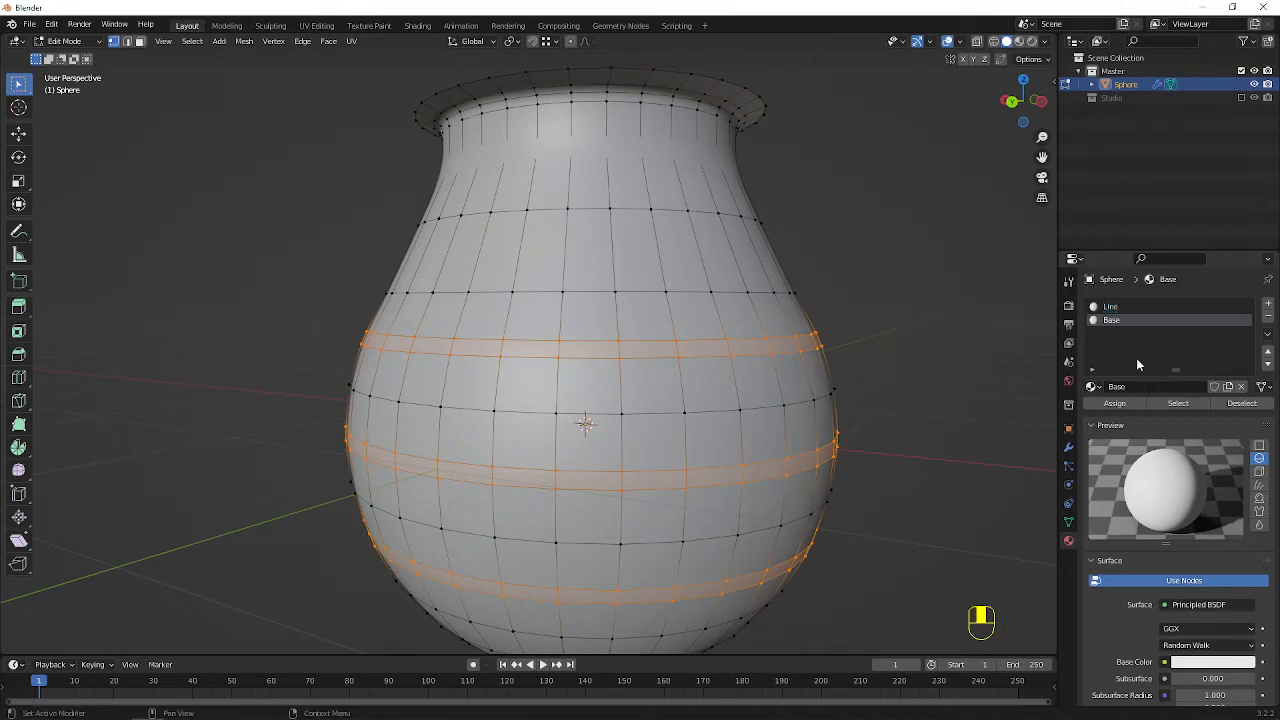
# - Assign the Base material to every face of the pot except the three bands around the body
pyautogui.press('ctrl')
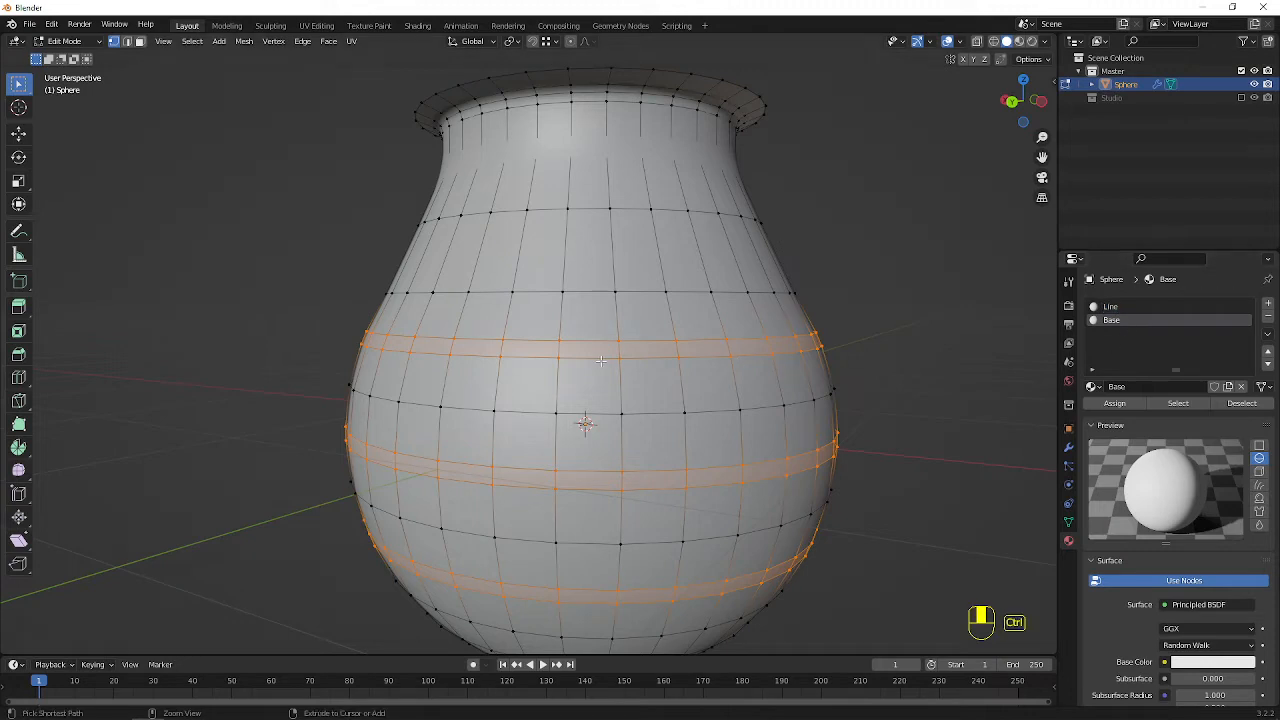
pyautogui.hotkey('ctrl', 'i')
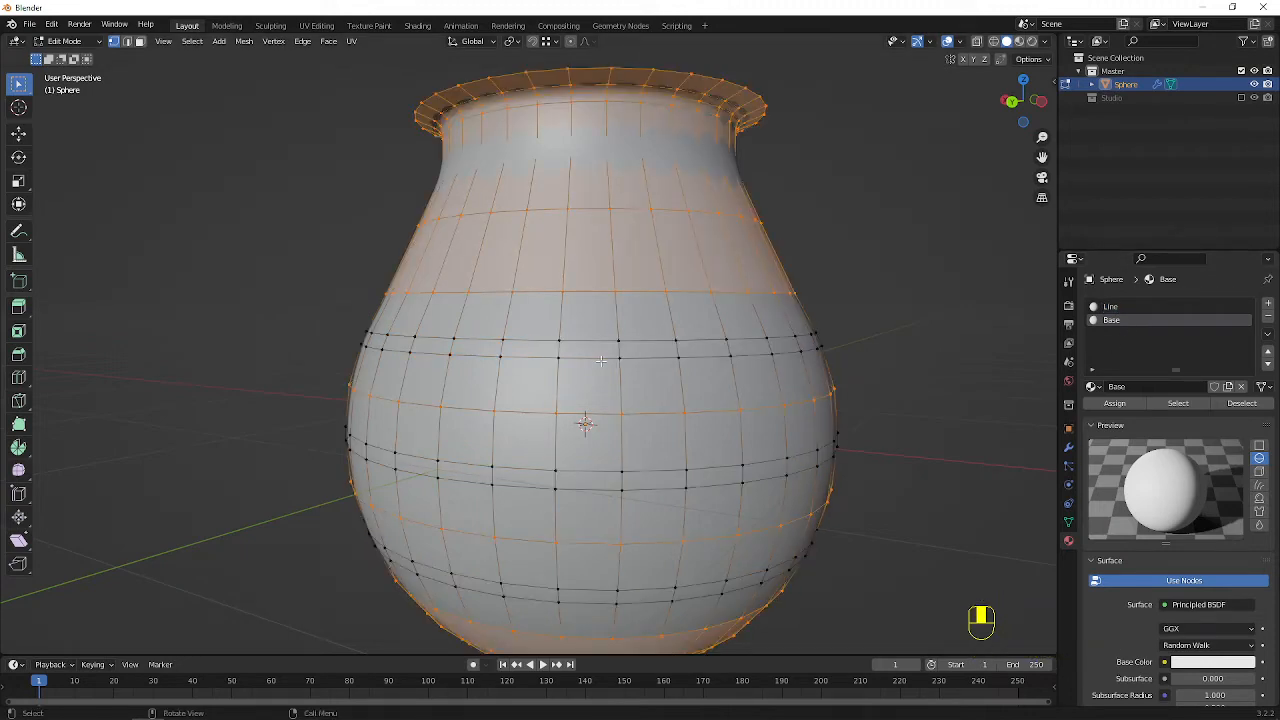
pyautogui.press('3')
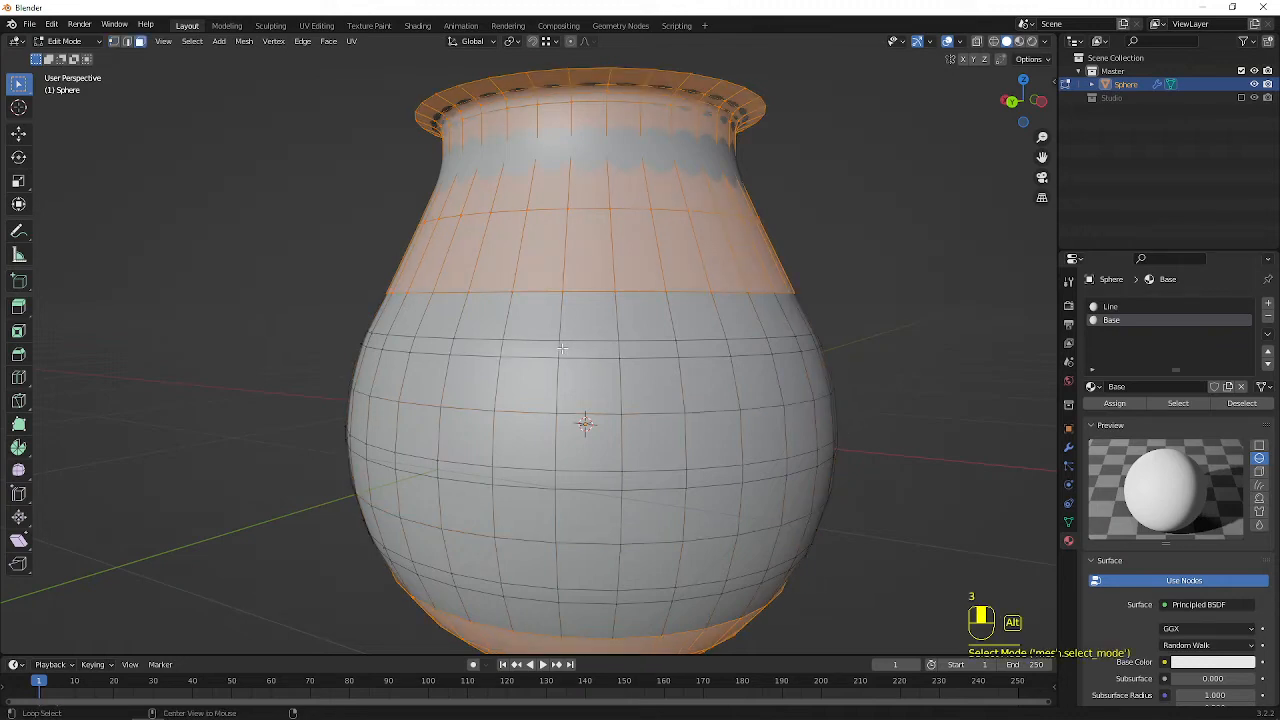
pyautogui.keyDown('alt'); pyautogui.click(561, 348); pyautogui.keyUp('alt')
pyautogui.keyDown('alt'); pyautogui.keyDown('shift'); pyautogui.click(548, 478); pyautogui.keyUp('shift'); pyautogui.keyUp('alt')
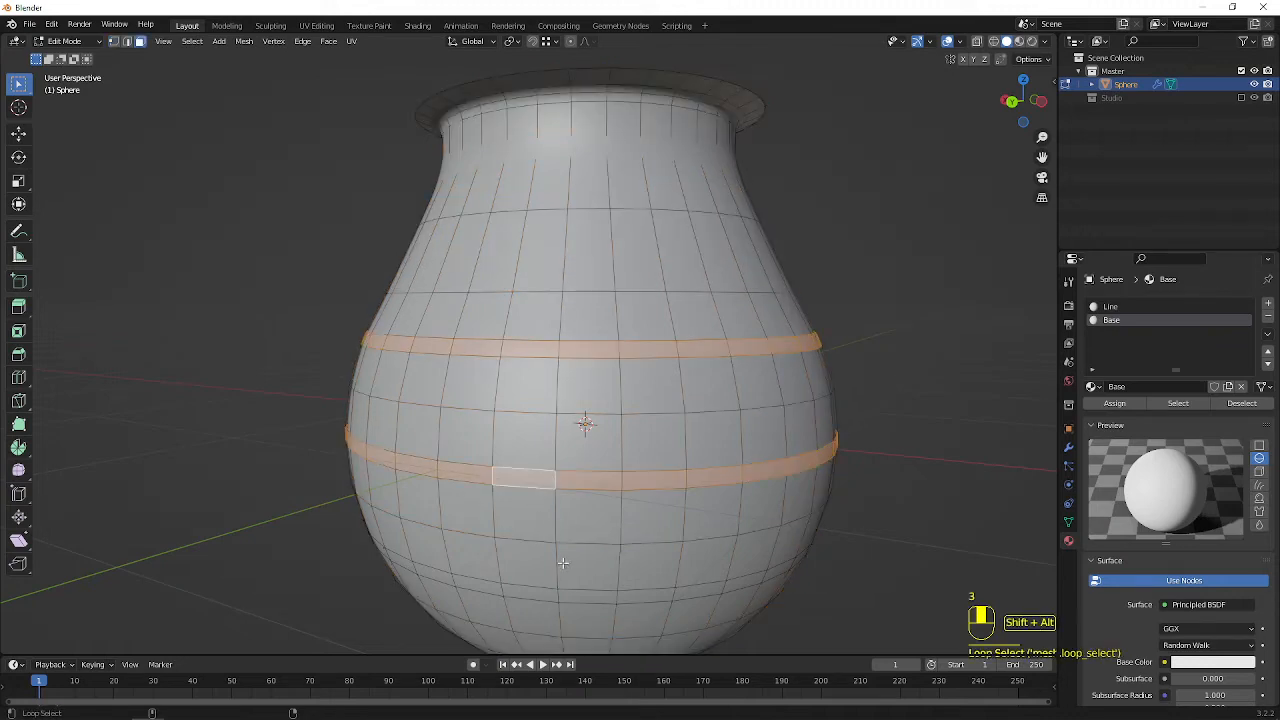
pyautogui.keyDown('alt'); pyautogui.keyDown('shift'); pyautogui.click(555, 596); pyautogui.keyUp('shift'); pyautogui.keyUp('alt')
pyautogui.hotkey('ctrl', 'i')
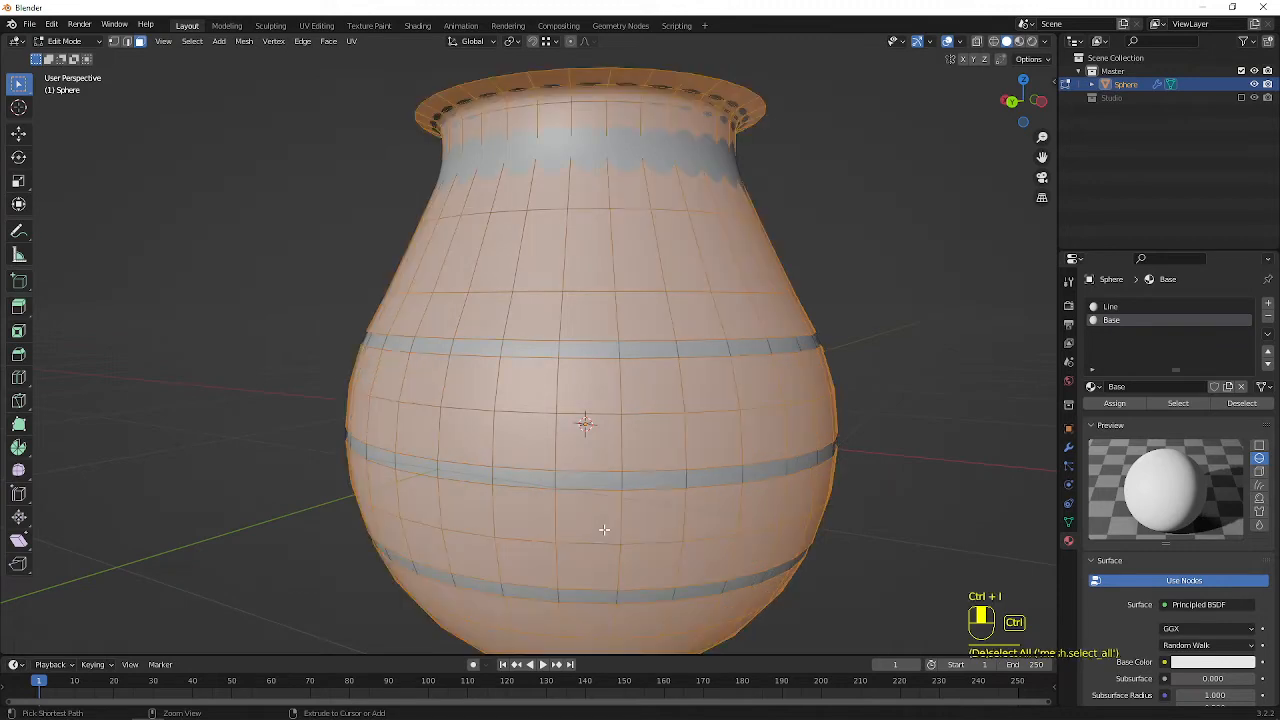
pyautogui.click(1129, 406)
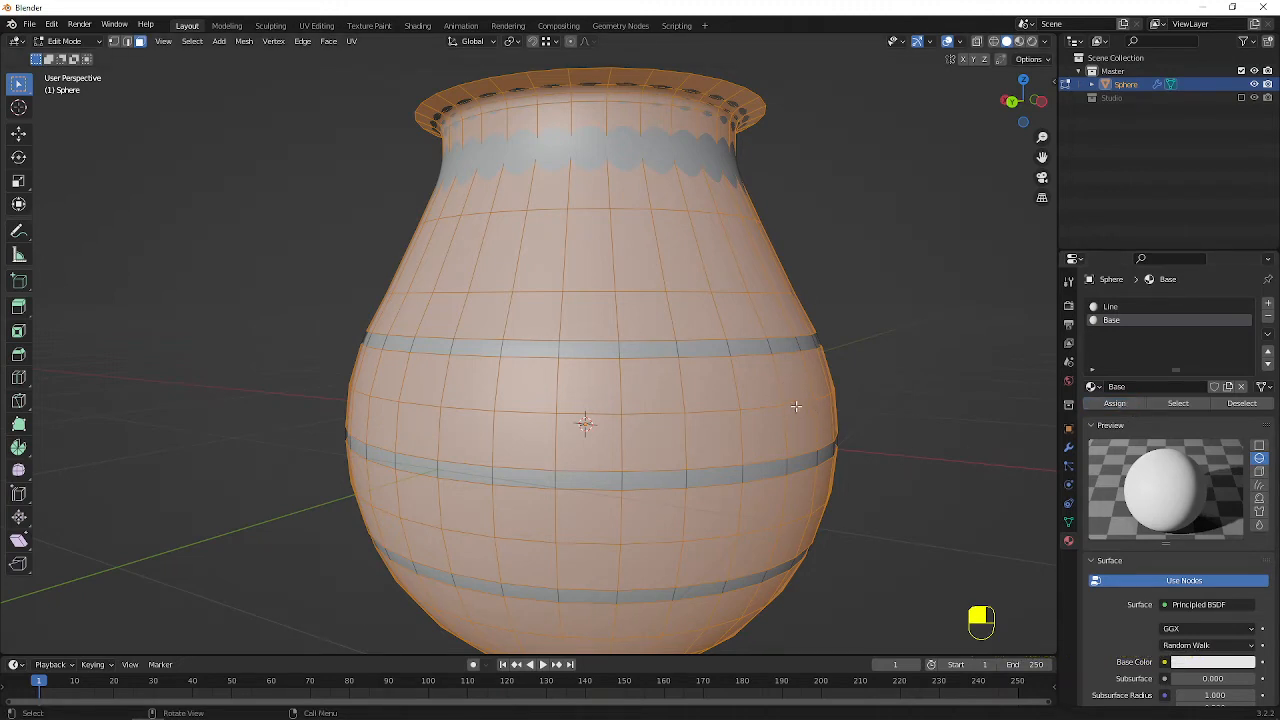
pyautogui.click(891, 407)
# - Set the Base material's Metallic to 1.000 and show the pot in Material Preview shading
pyautogui.moveTo(891, 407); pyautogui.dragTo(802, 385, button='middle')
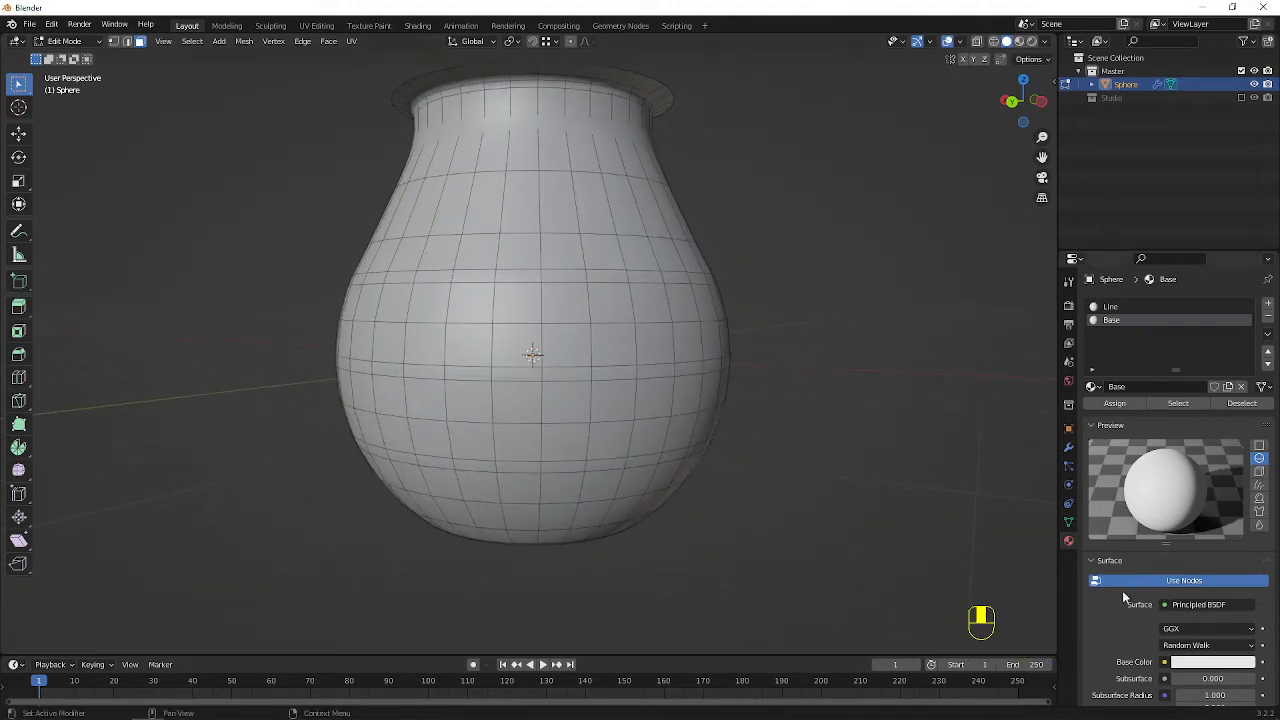
pyautogui.scroll(-4, 1120, 590)
pyautogui.scroll(-3, 1116, 591)
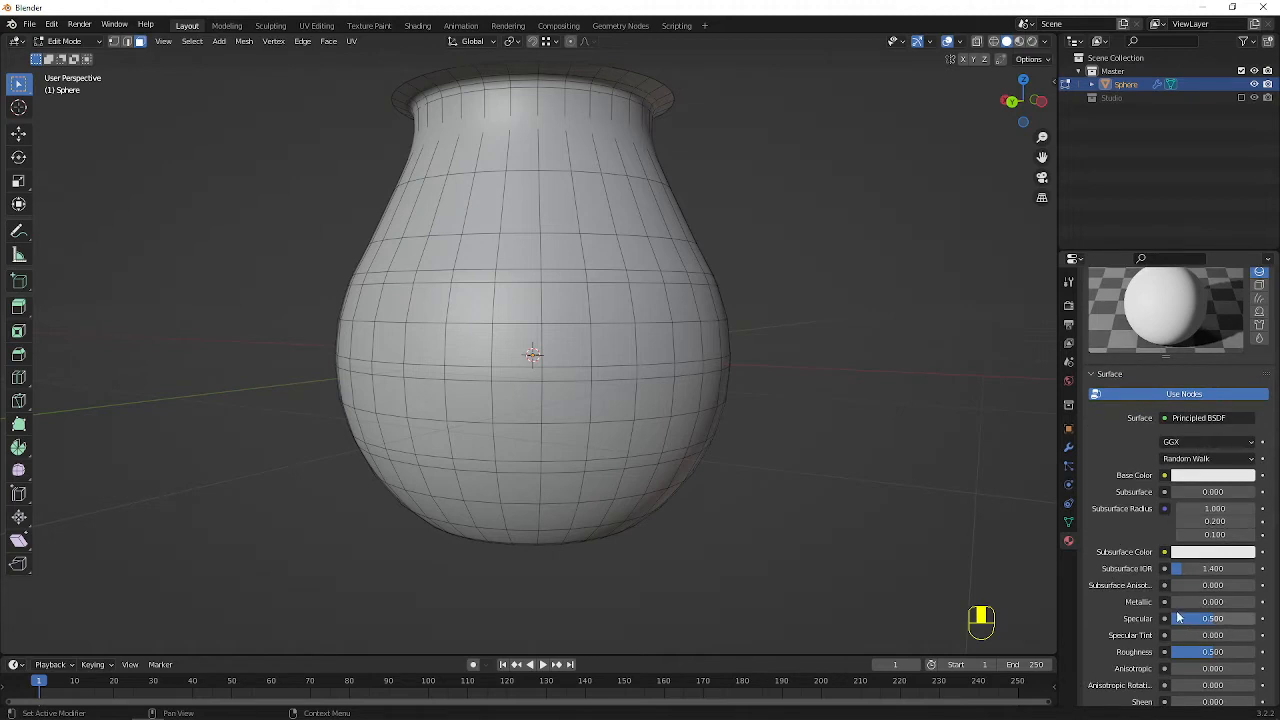
pyautogui.moveTo(1180, 602); pyautogui.dragTo(1256, 602)
pyautogui.press('z')
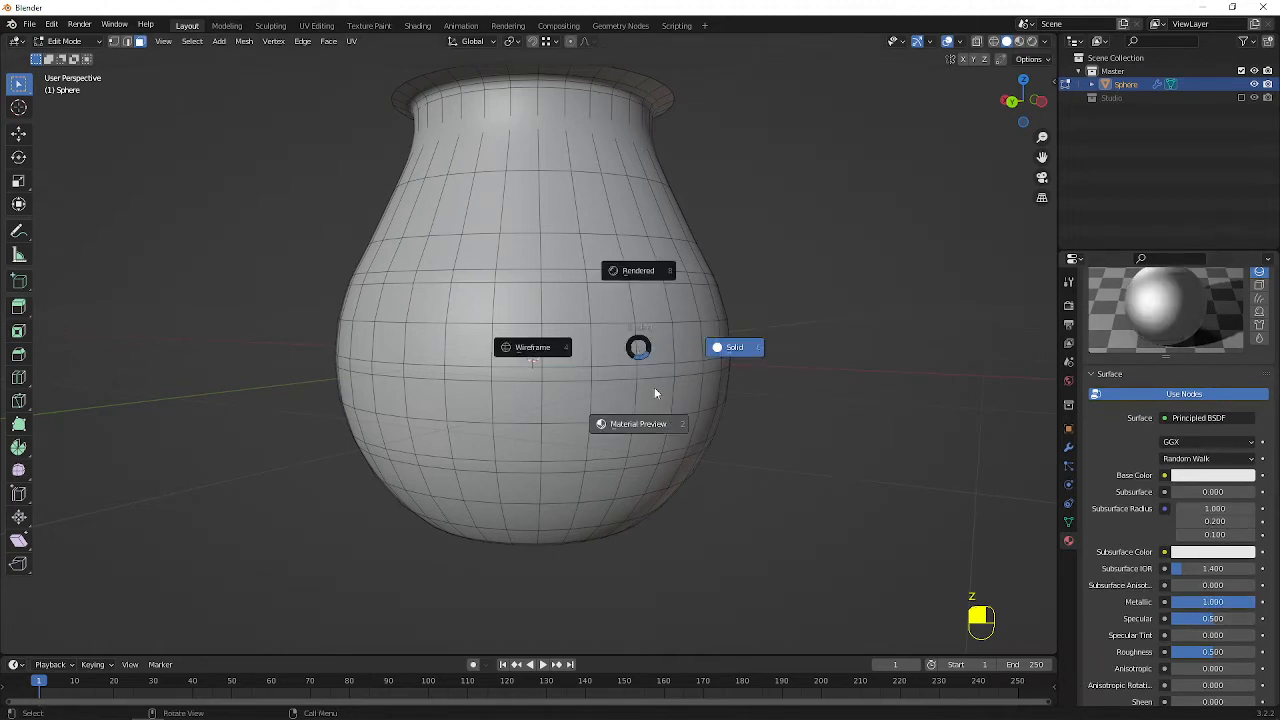
pyautogui.click(661, 425)
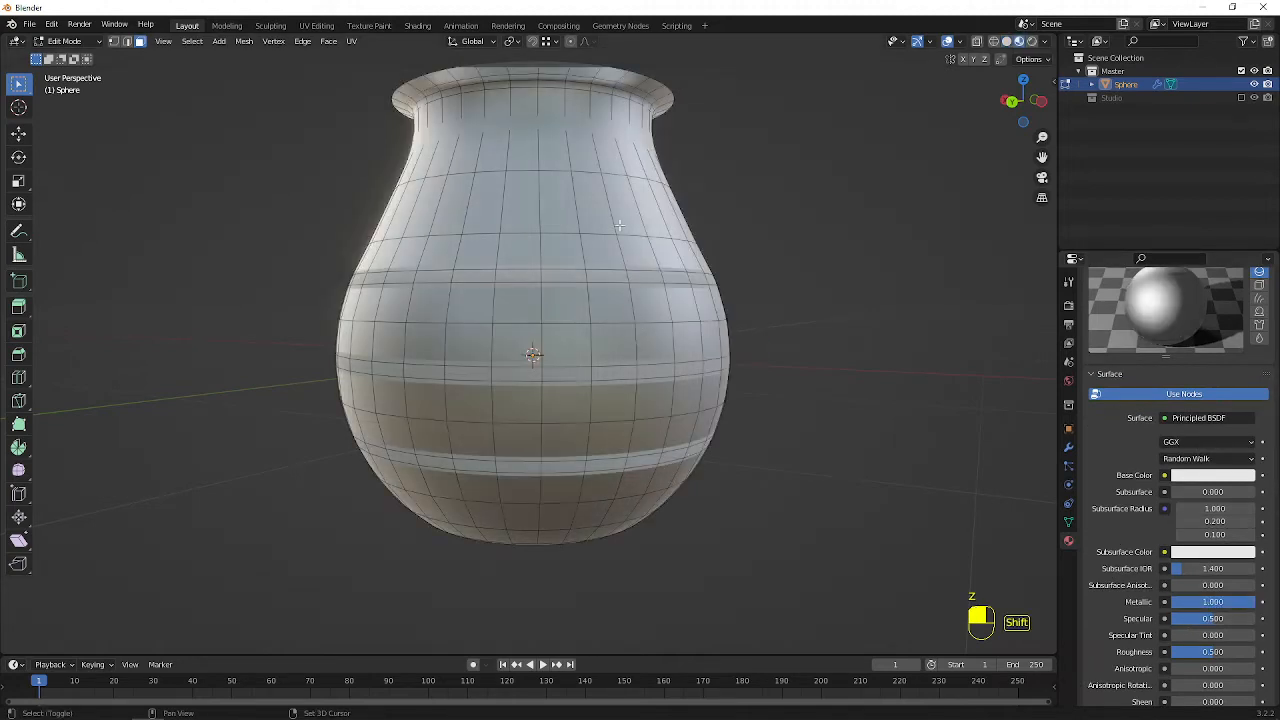
pyautogui.scroll(3, 630, 337)
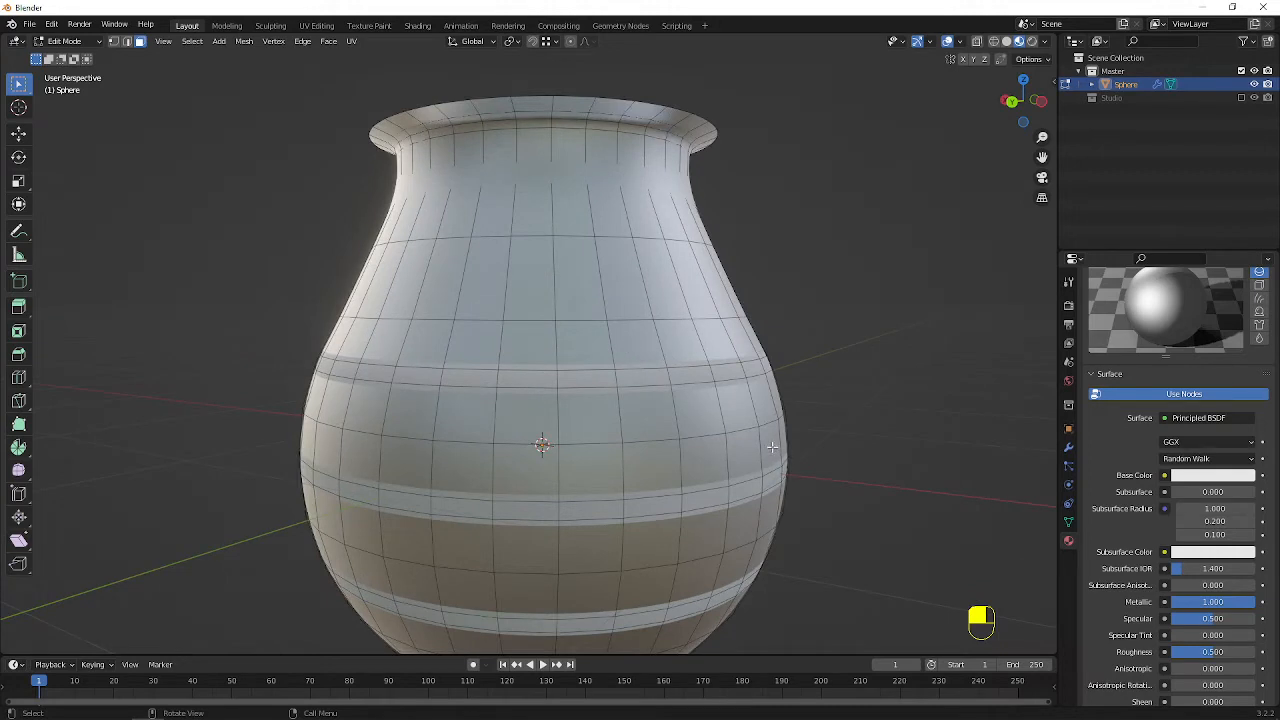
# - In Object Mode, set the Base material's Roughness to about 0.673 and slightly darken its base color
pyautogui.press('Tab')
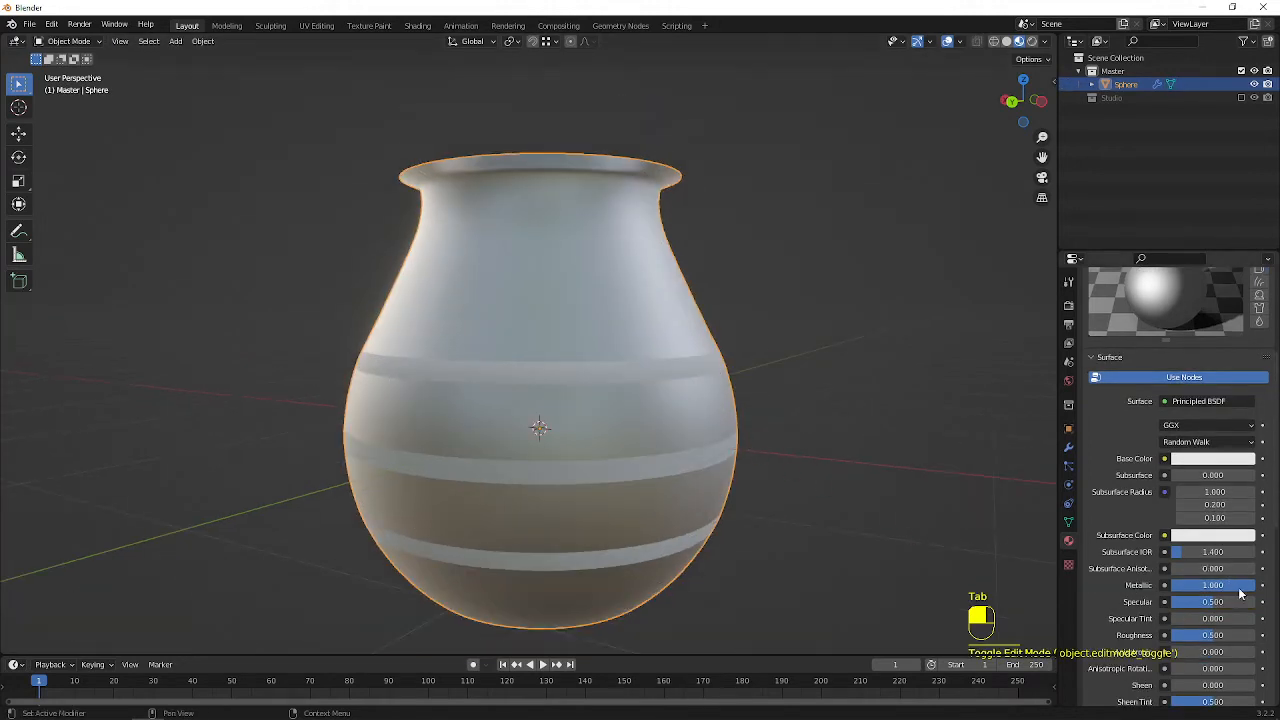
pyautogui.moveTo(1213, 635); pyautogui.dragTo(1236, 635)
pyautogui.moveTo(606, 234); pyautogui.dragTo(672, 305, button='middle')
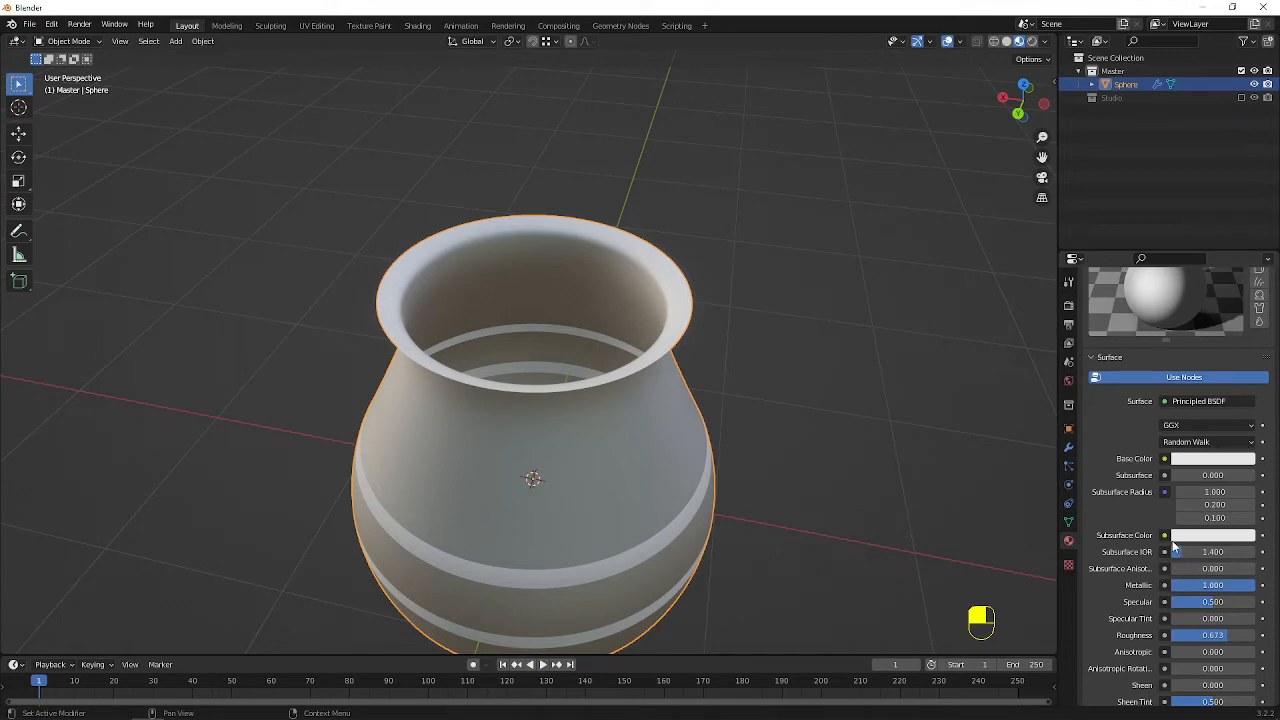
pyautogui.click(1210, 459)
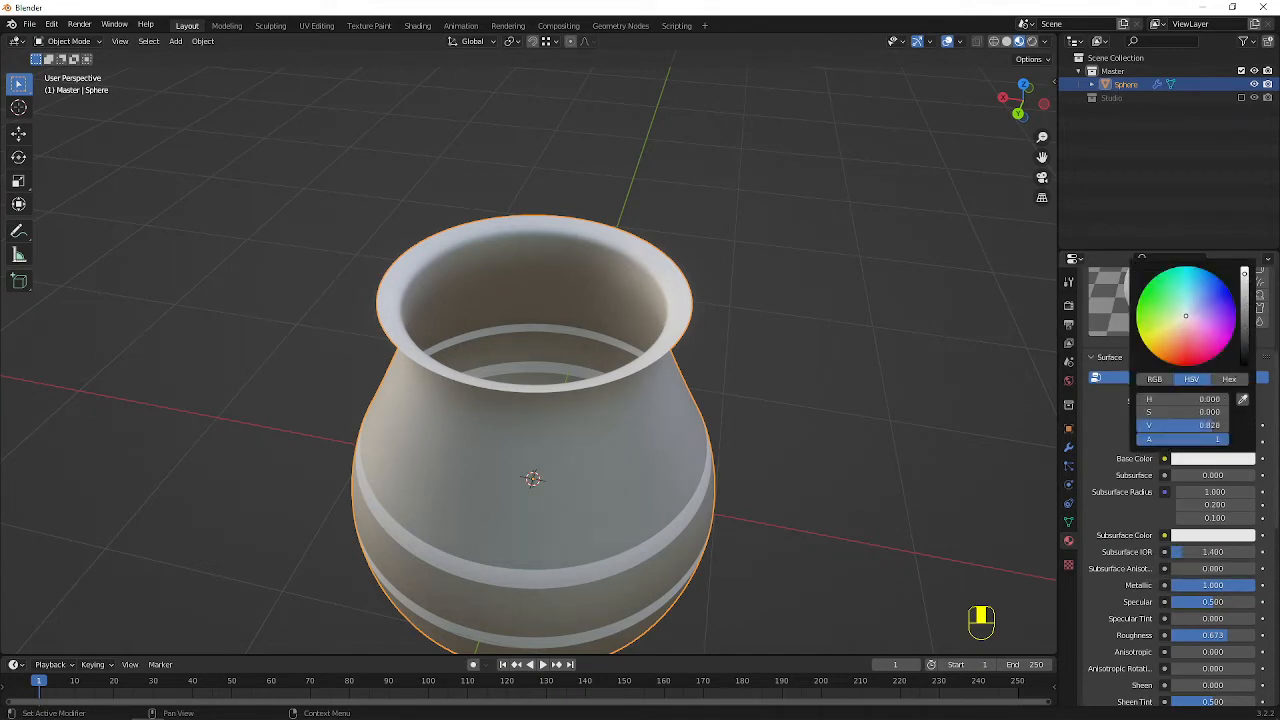
pyautogui.moveTo(1244, 272); pyautogui.dragTo(1244, 279)
pyautogui.click(874, 460)
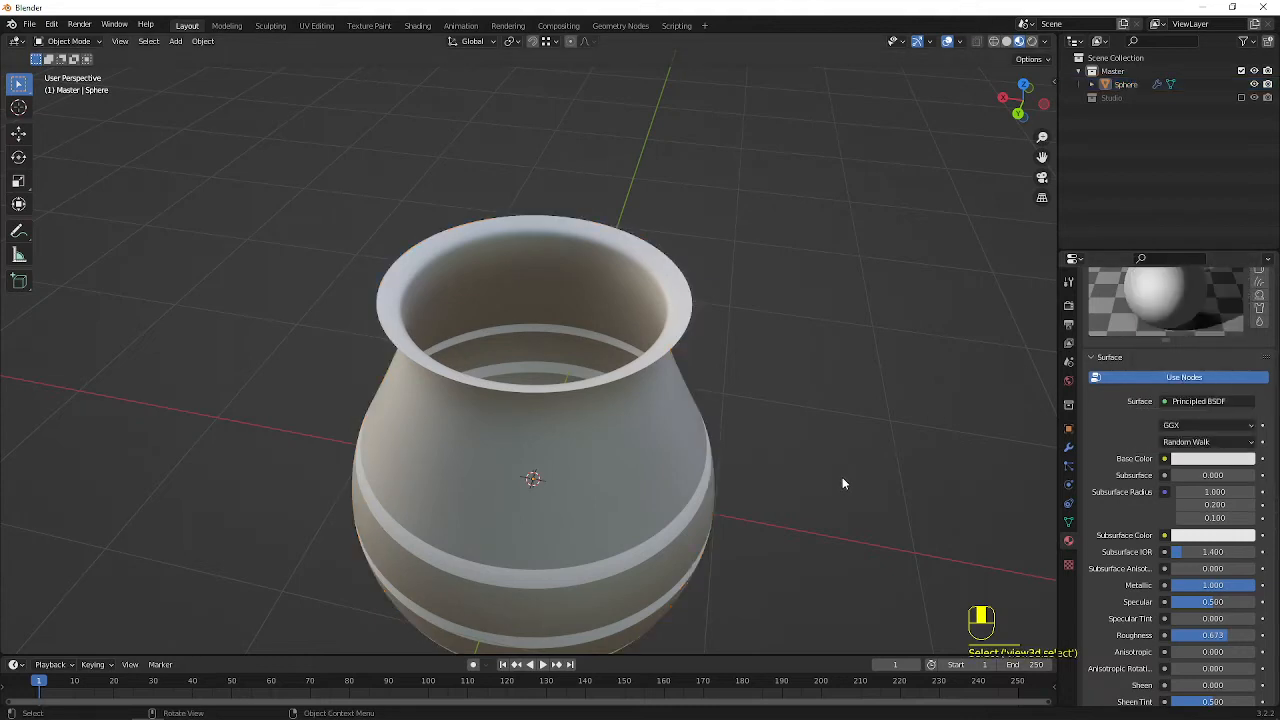
# - Reduce the Base material's Roughness to about 0.579
pyautogui.moveTo(842, 477); pyautogui.dragTo(840, 389, button='middle')
pyautogui.scroll(1, 829, 482)
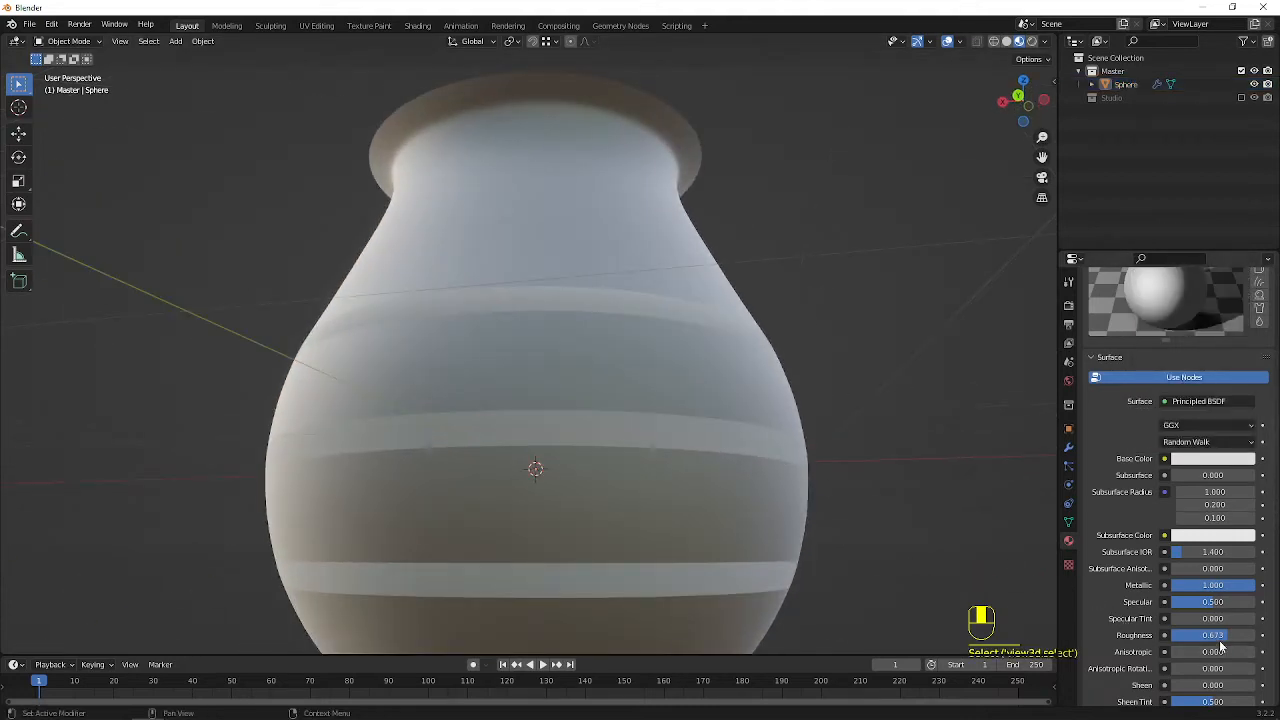
pyautogui.moveTo(1214, 636); pyautogui.dragTo(1204, 636)
# - Try to shade the pot smooth, and turn on Auto Smooth for its normals at 30°
pyautogui.moveTo(722, 370); pyautogui.dragTo(603, 400, button='middle')
pyautogui.rightClick(603, 398)
pyautogui.click(603, 396)
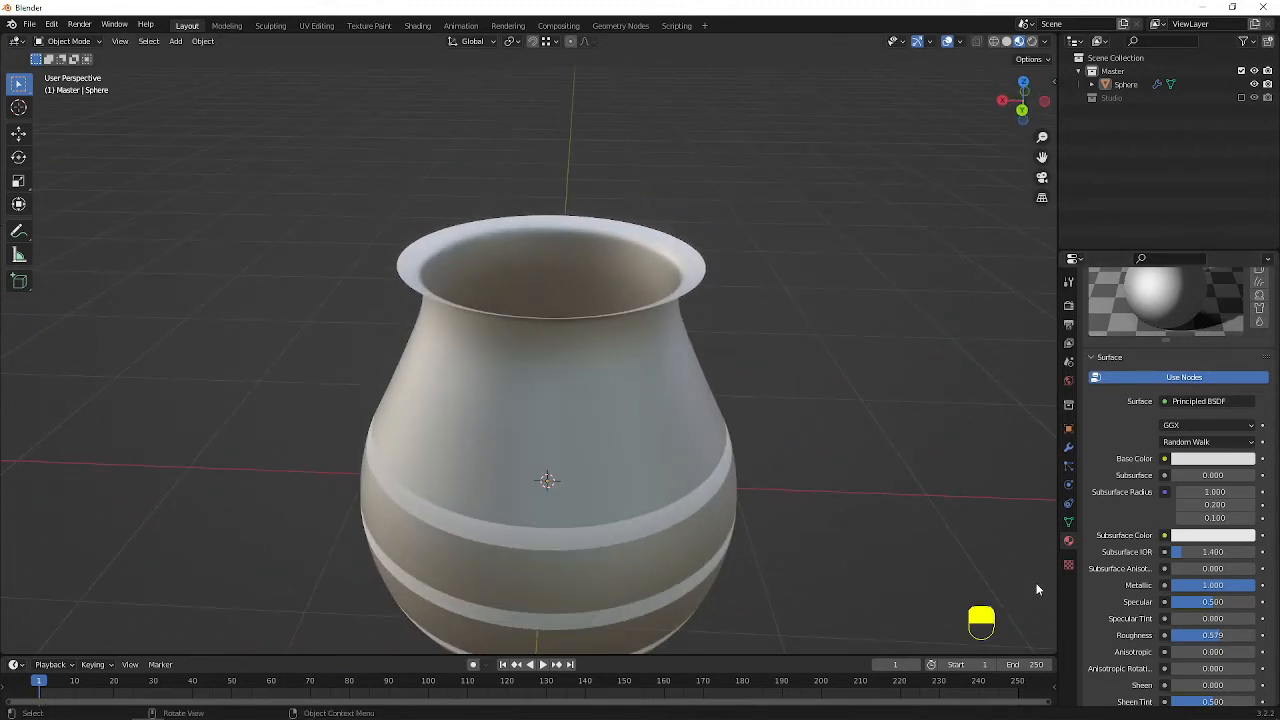
pyautogui.click(1068, 522)
pyautogui.click(1162, 581)
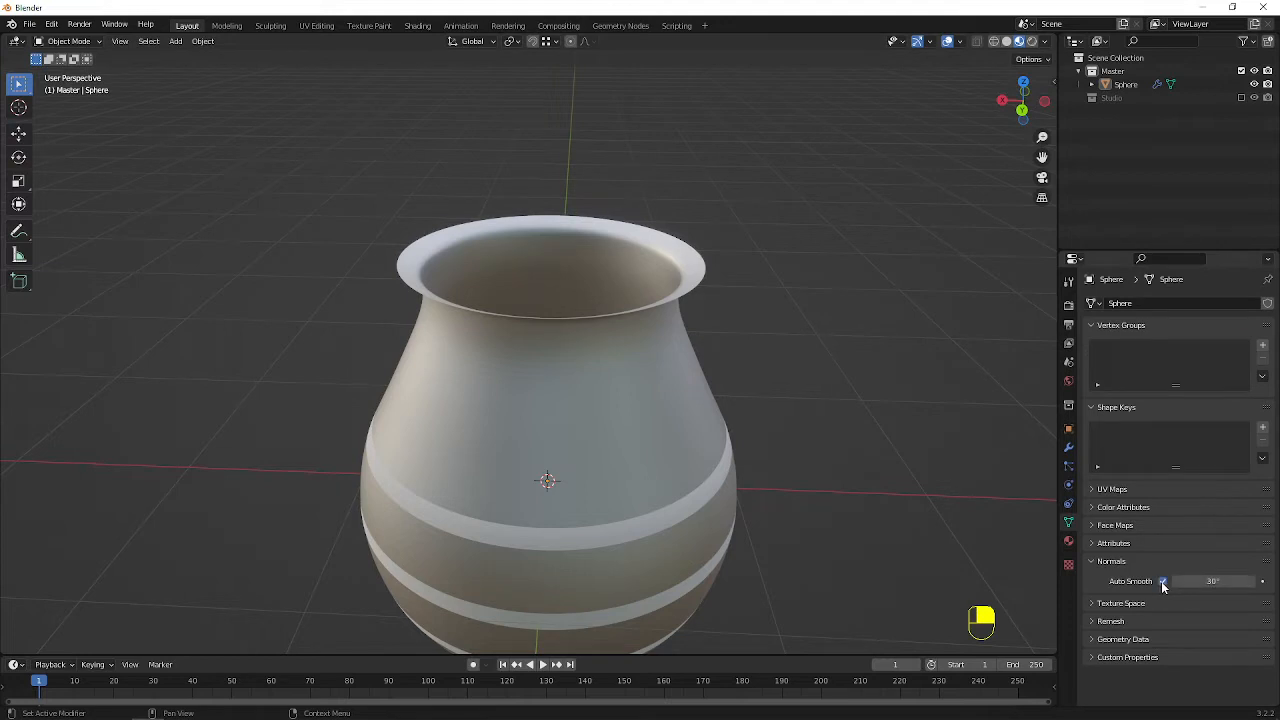
# - Select the pot and set the Base material's Specular and Sheen Tint to 0.000
pyautogui.click(637, 404)
pyautogui.click(1068, 541)
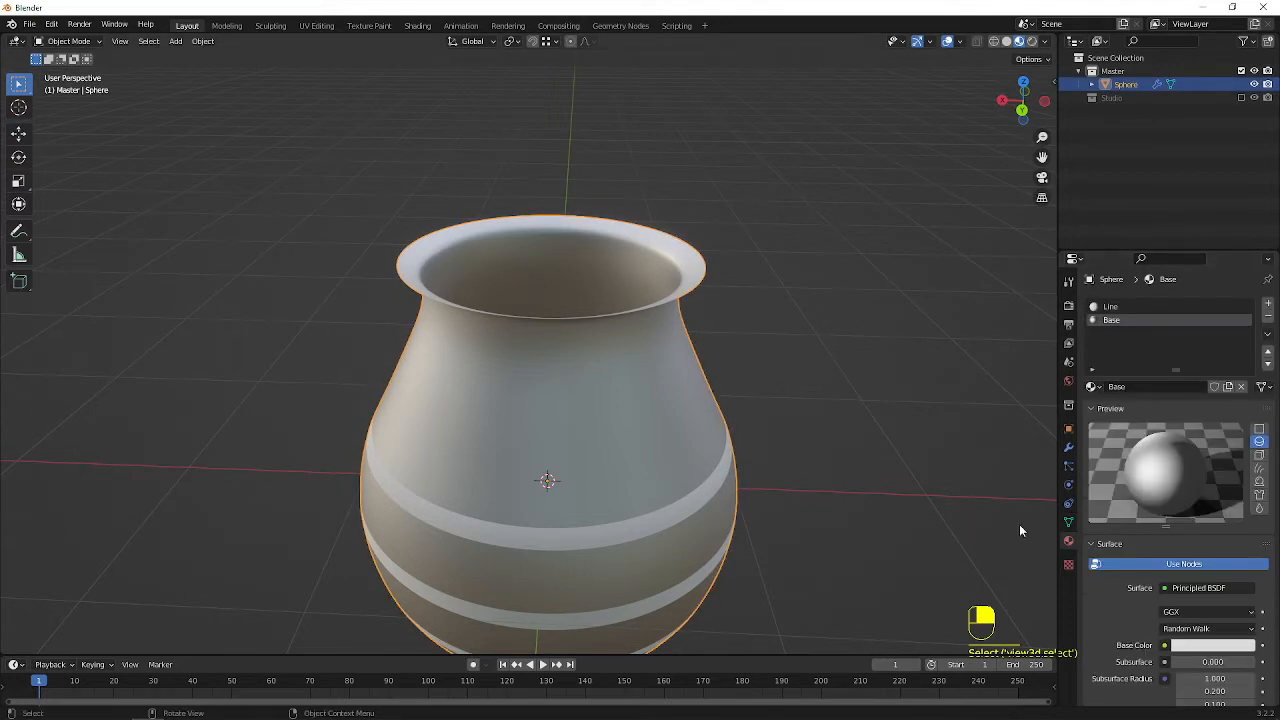
pyautogui.moveTo(849, 486); pyautogui.dragTo(846, 531, button='middle')
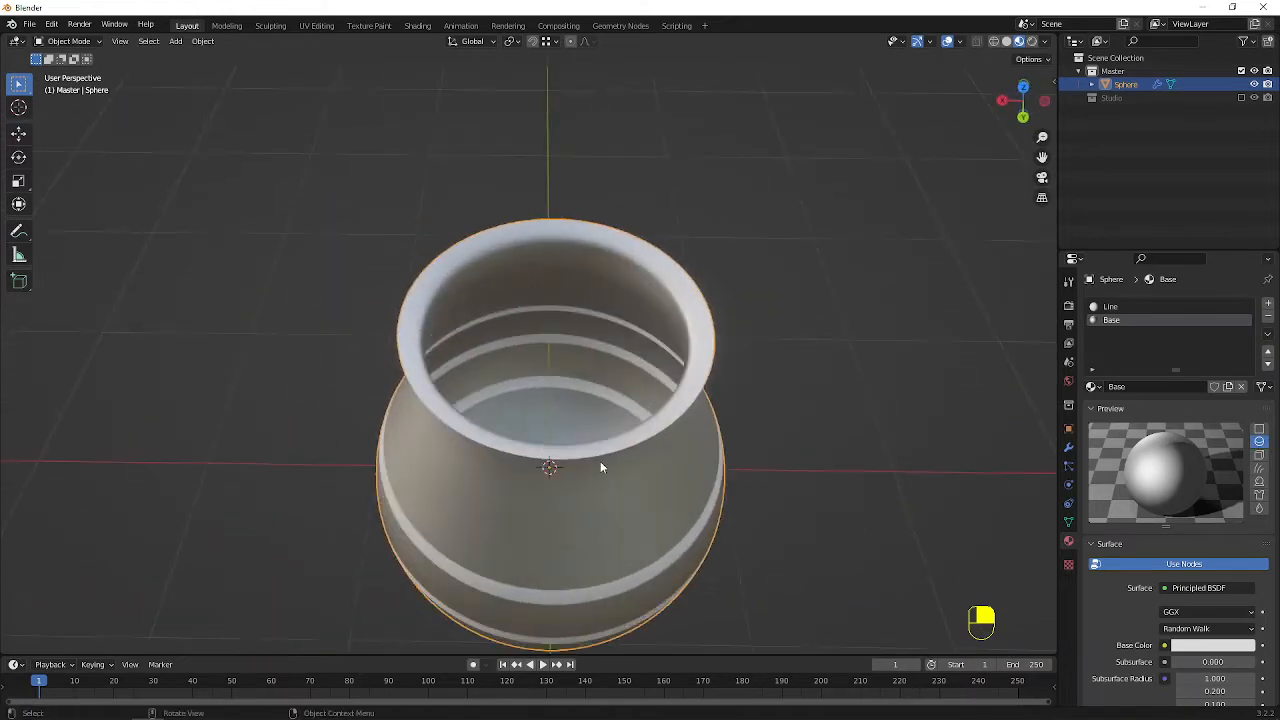
pyautogui.scroll(4, 610, 458)
pyautogui.moveTo(630, 452); pyautogui.dragTo(656, 425, button='middle')
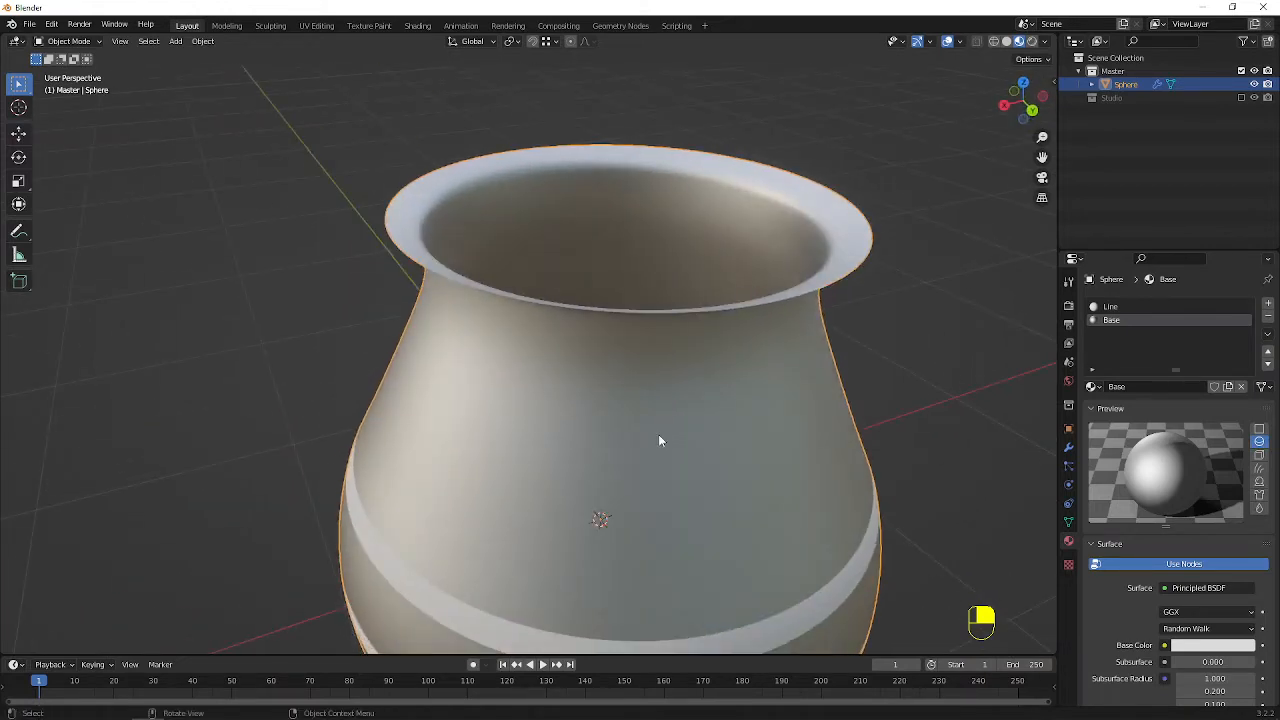
pyautogui.scroll(-3, 1149, 520)
pyautogui.scroll(-1, 1150, 530)
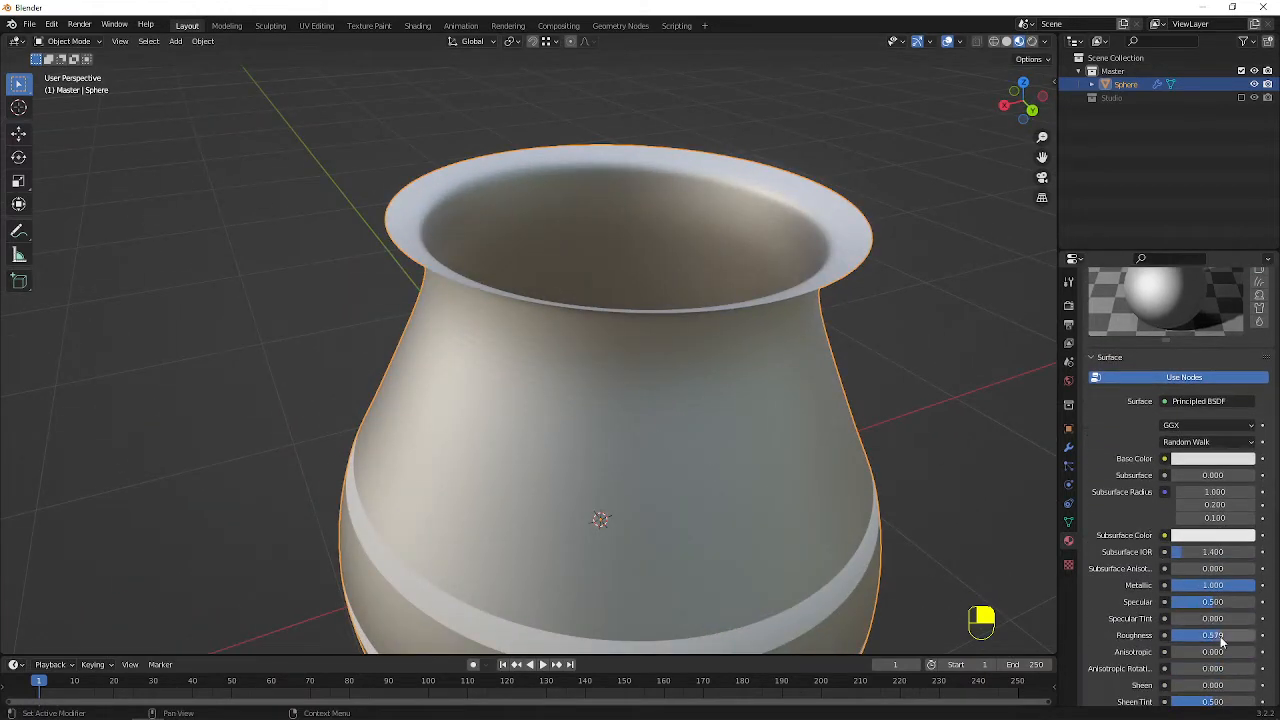
pyautogui.scroll(-3, 1192, 600)
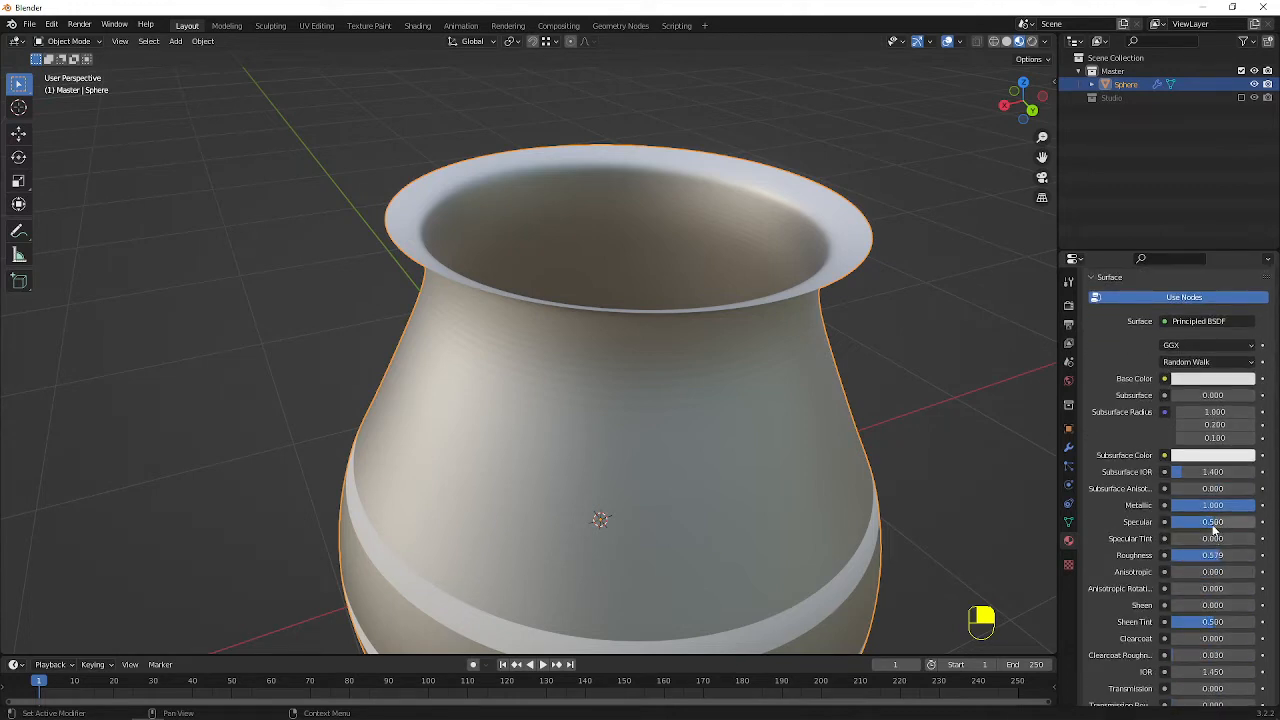
pyautogui.moveTo(1212, 522); pyautogui.dragTo(1180, 522)
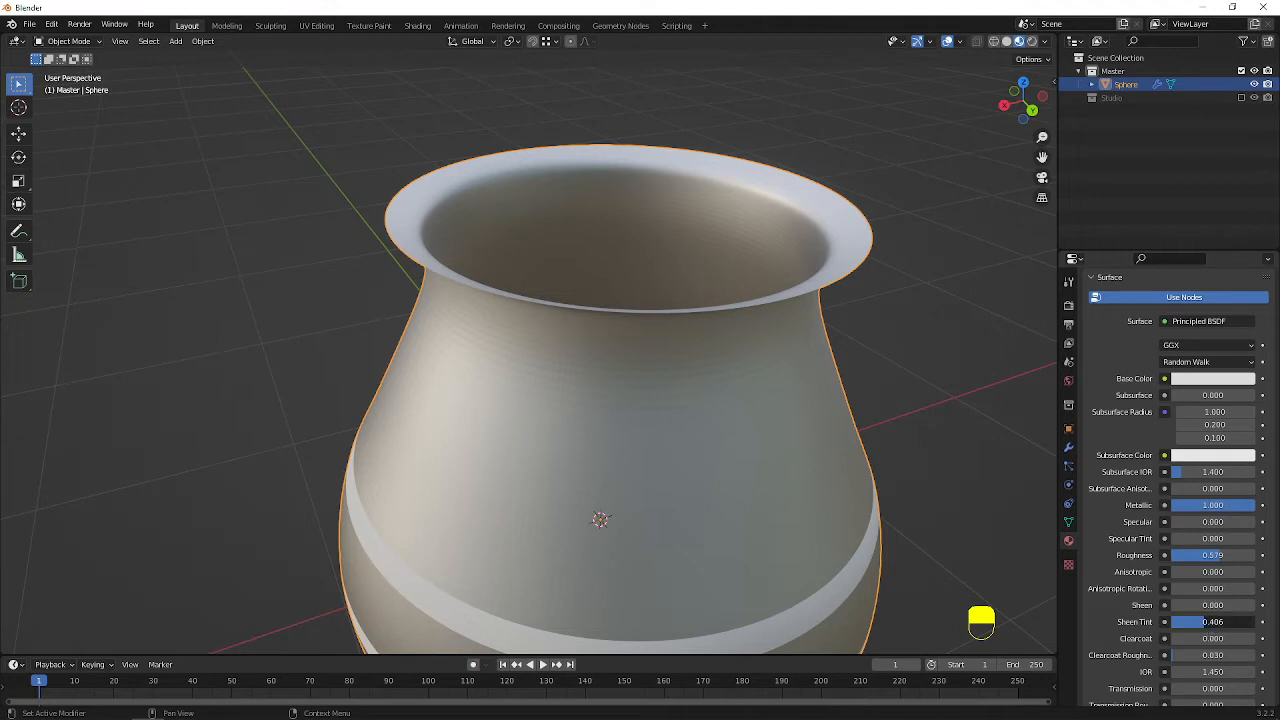
# - Apply Shade Smooth to the pot and set the Base material's Roughness to about 0.669
pyautogui.rightClick(748, 374)
pyautogui.click(748, 372)
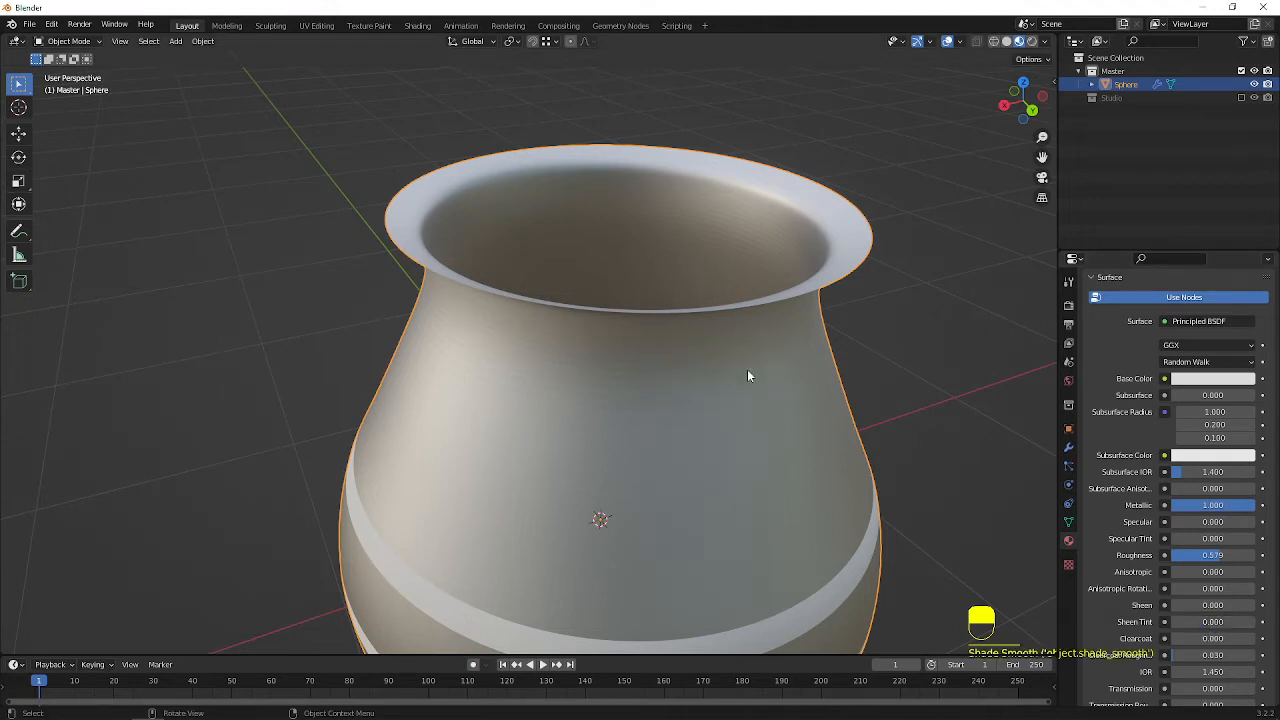
pyautogui.moveTo(1218, 556)
pyautogui.mouseDown()
pyautogui.moveTo(1196, 556)
pyautogui.moveTo(1235, 556)
pyautogui.mouseUp()
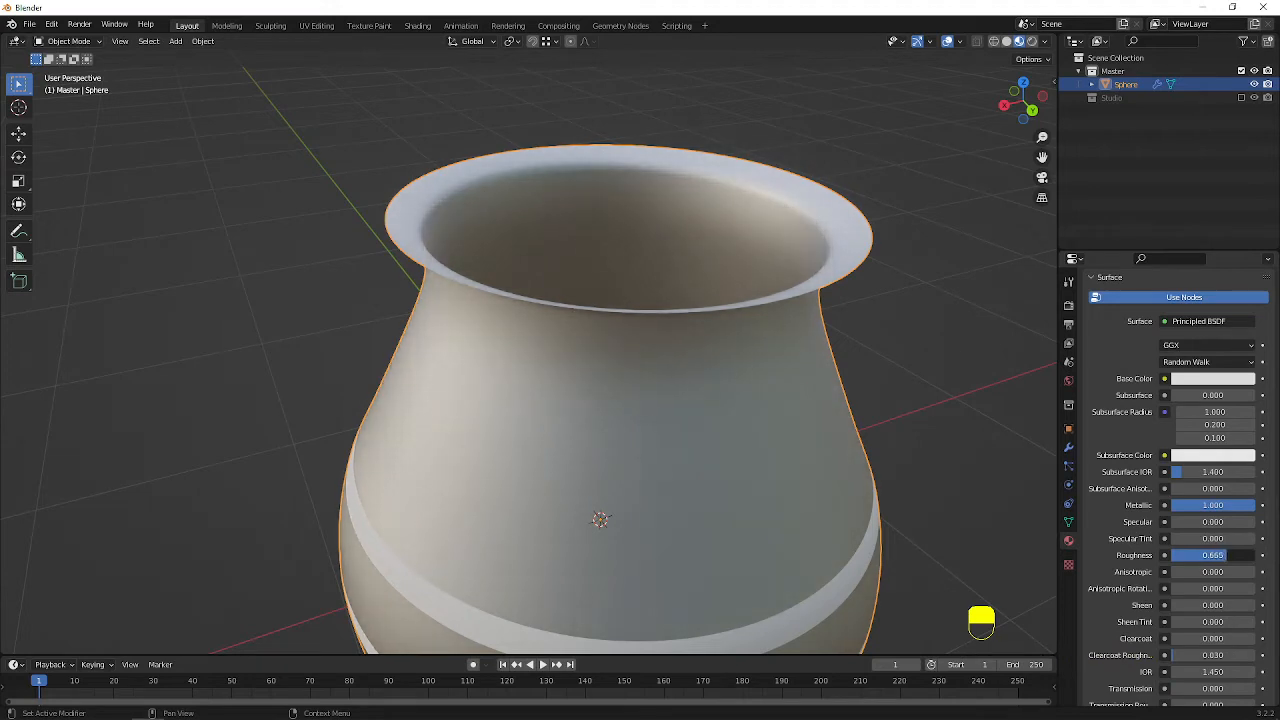
# - Set the Metallic value of the Line material on the bands to 1.000
pyautogui.moveTo(576, 401); pyautogui.dragTo(763, 346, button='middle')
pyautogui.scroll(-2, 604, 350)
pyautogui.scroll(6, 1164, 335)
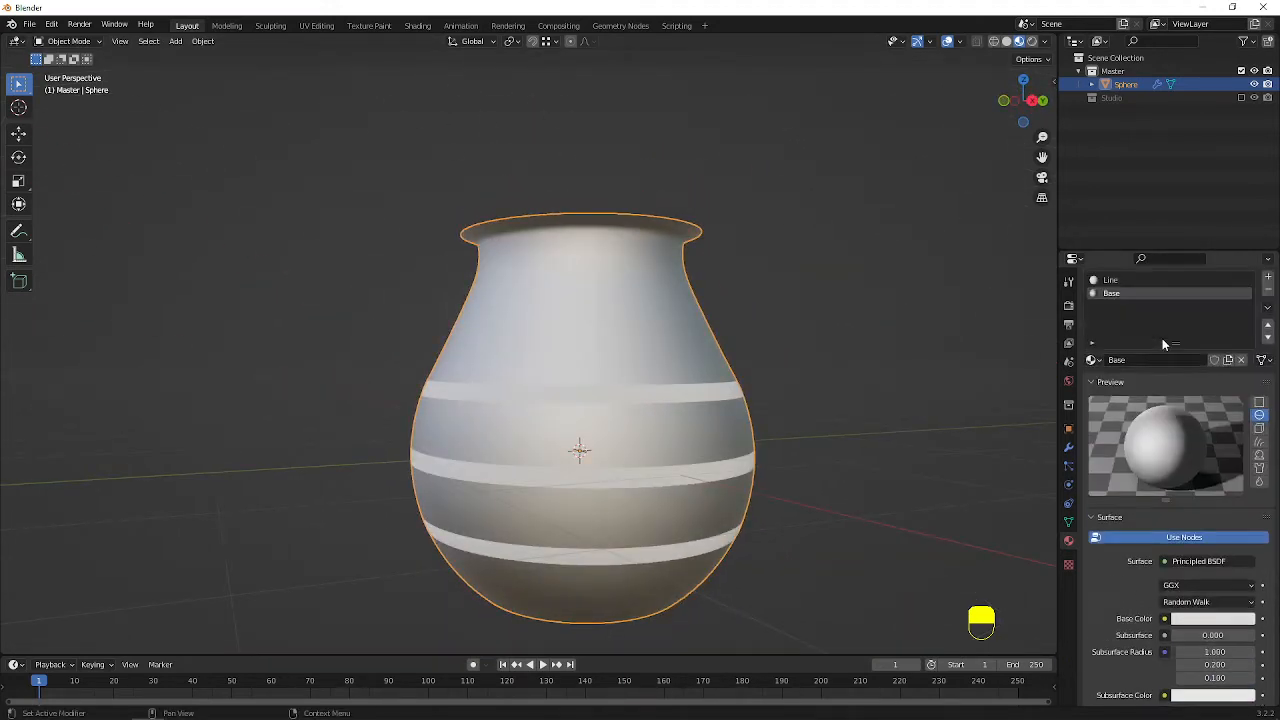
pyautogui.scroll(-6, 1151, 528)
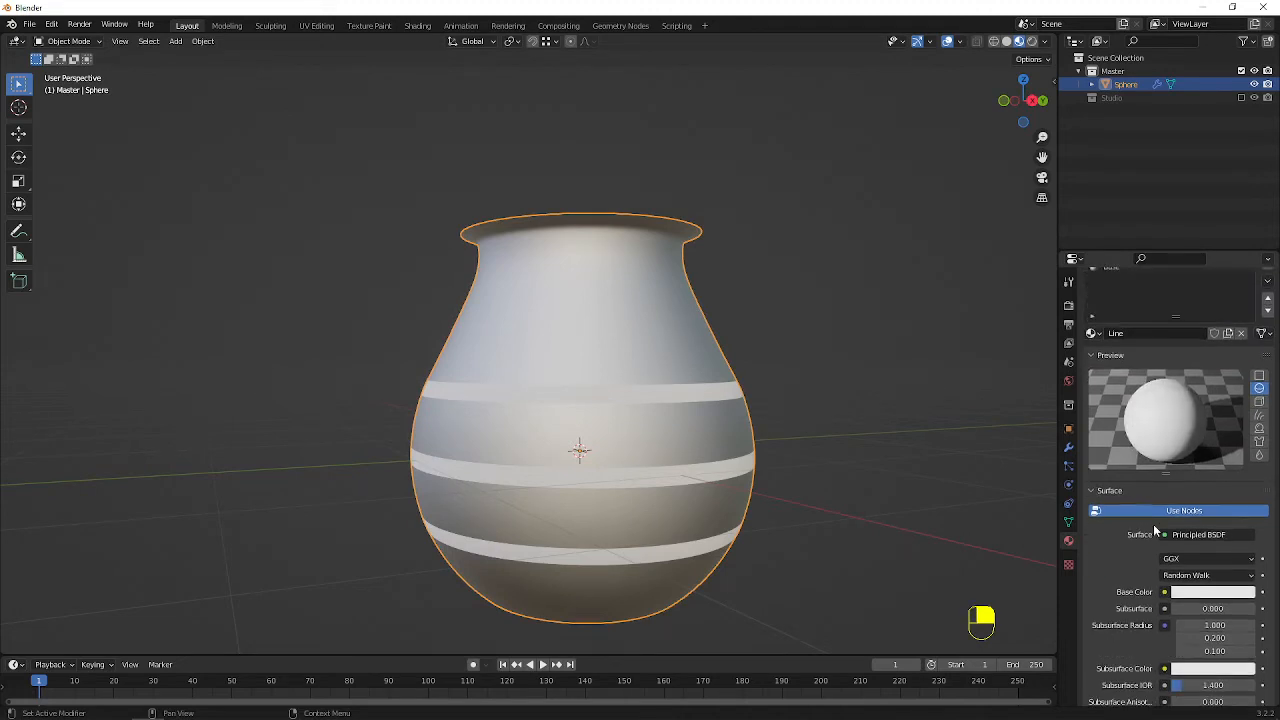
pyautogui.scroll(-1, 1151, 528)
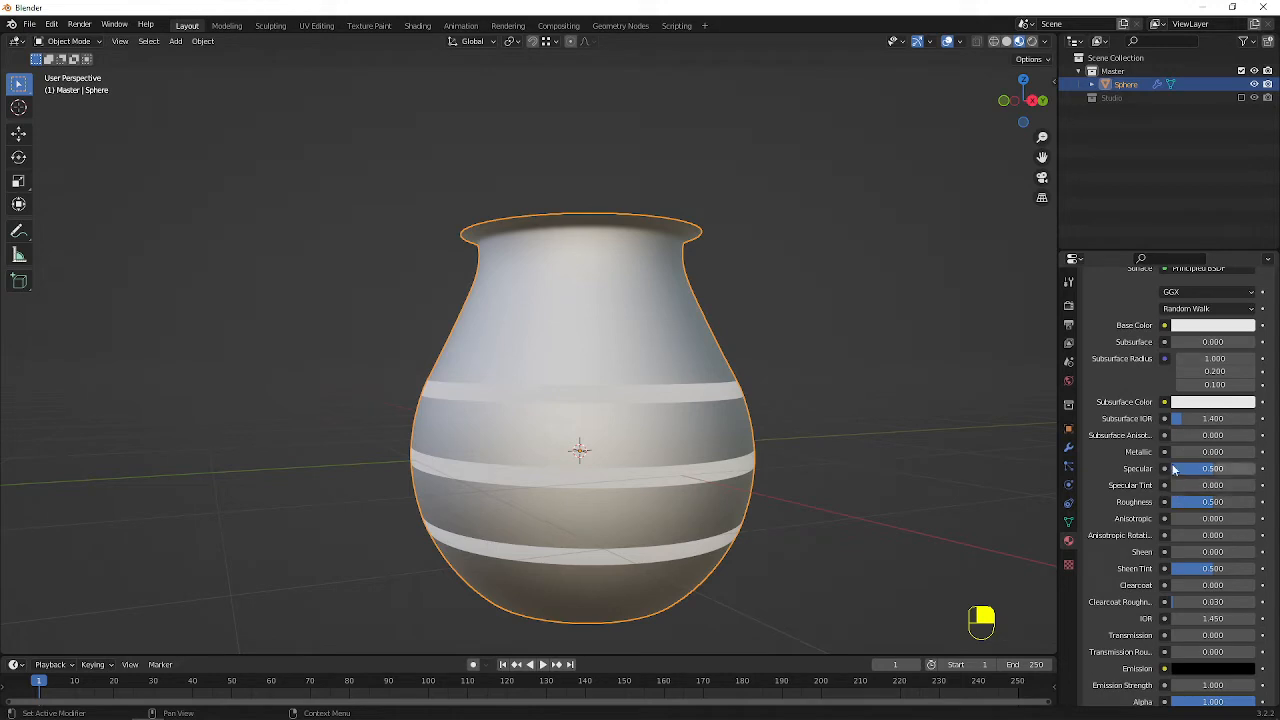
pyautogui.click(1166, 452)
pyautogui.moveTo(1181, 454); pyautogui.dragTo(1254, 454)
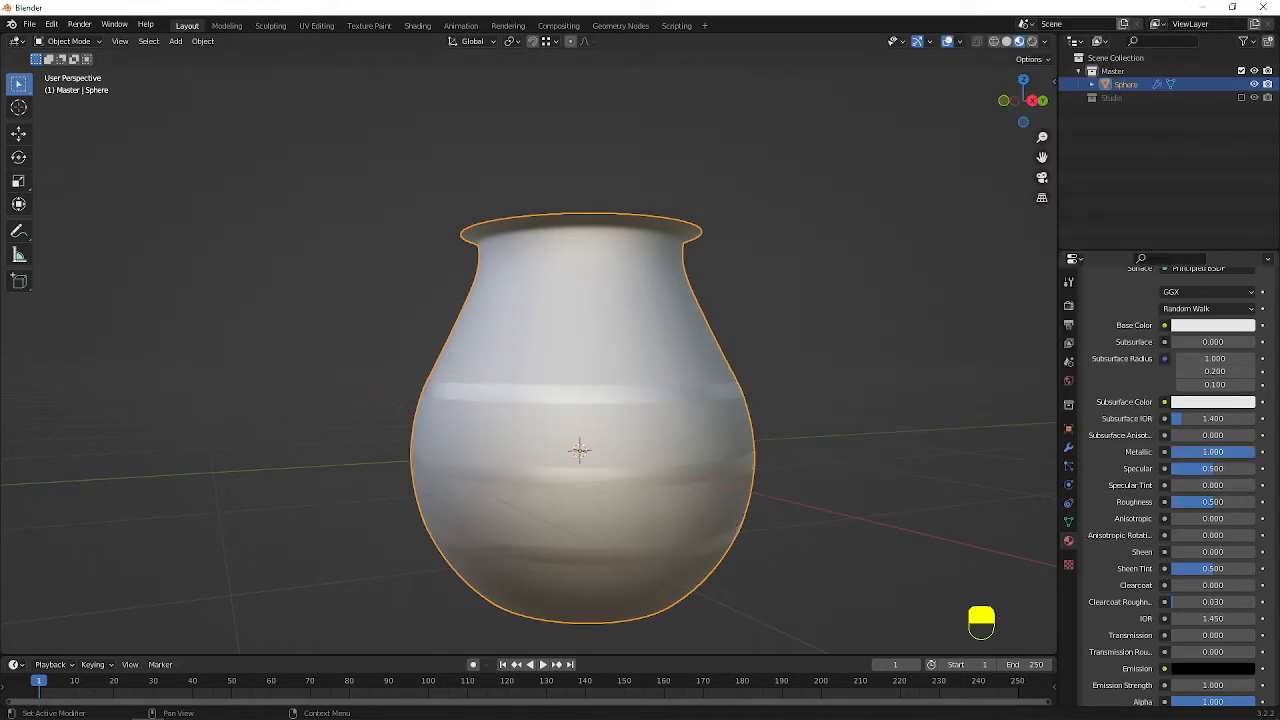
# - Set the Roughness of the bands' Line material to about 0.217
pyautogui.moveTo(1212, 501); pyautogui.dragTo(1177, 501)
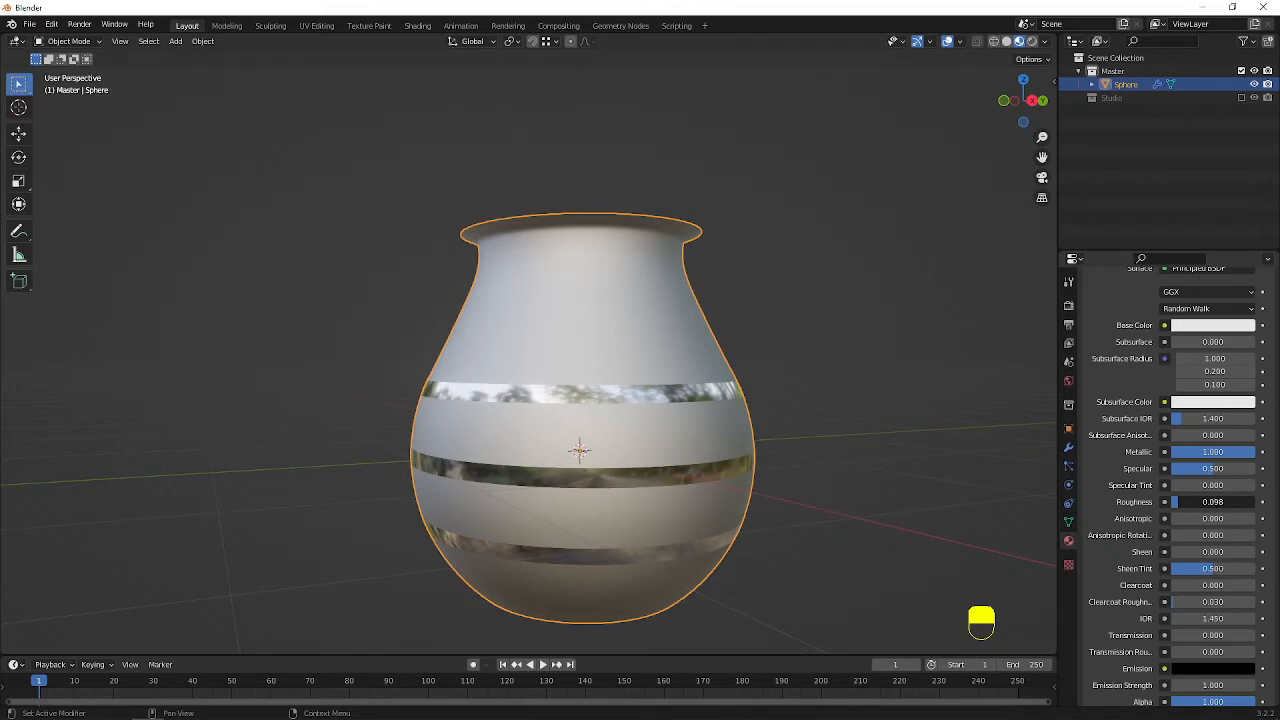
pyautogui.moveTo(1177, 501); pyautogui.dragTo(1174, 502)
pyautogui.moveTo(468, 490); pyautogui.dragTo(683, 549, button='middle')
pyautogui.moveTo(509, 440); pyautogui.dragTo(617, 420, button='middle')
pyautogui.scroll(2, 617, 420)
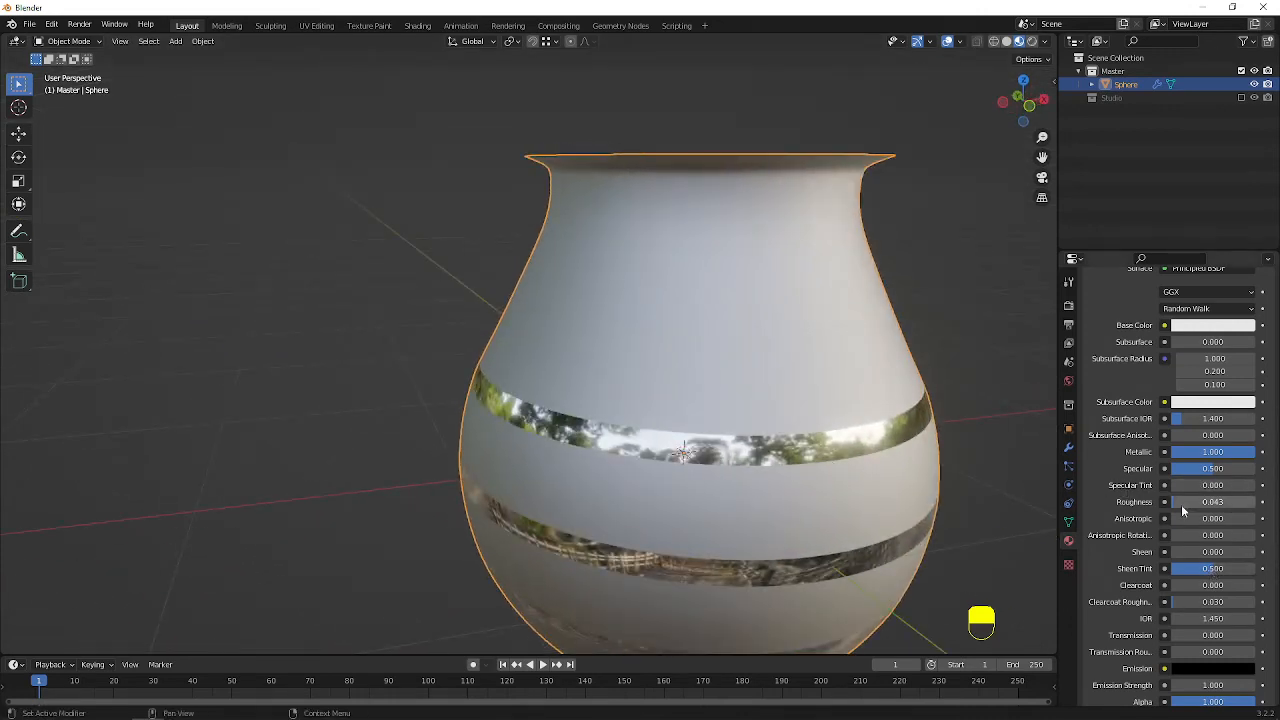
pyautogui.moveTo(1181, 502); pyautogui.dragTo(1192, 502)
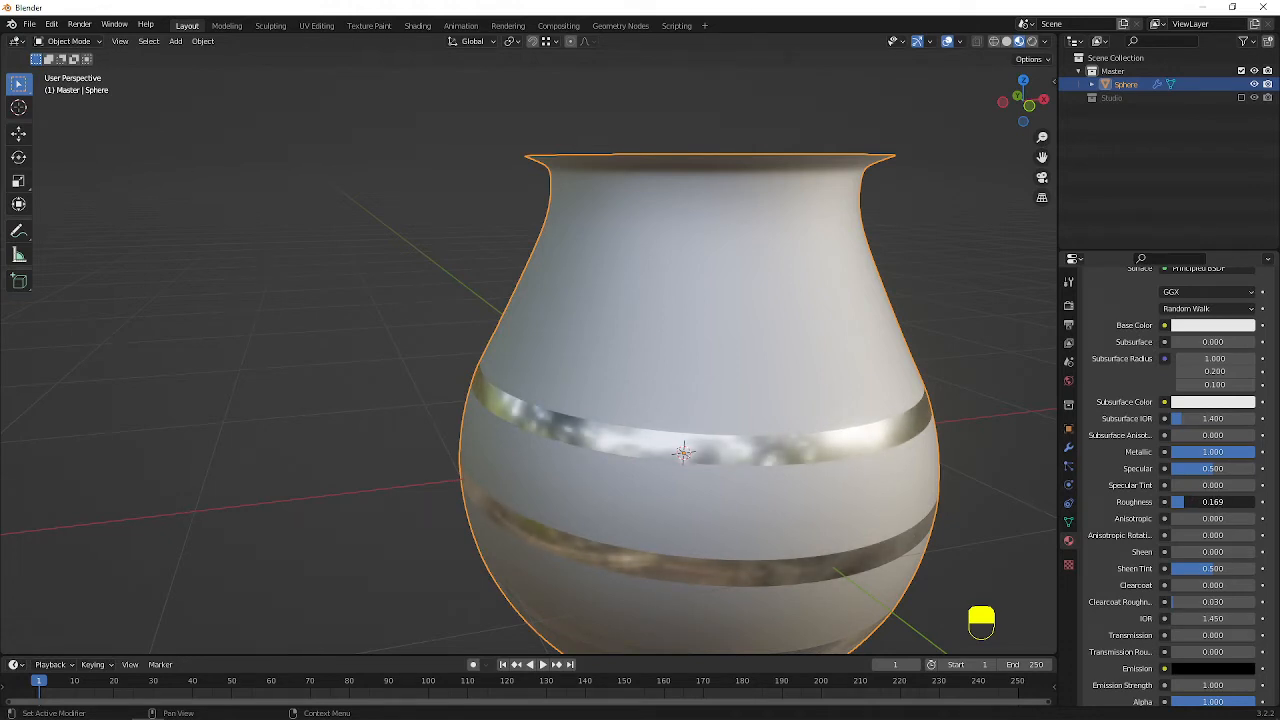
pyautogui.moveTo(1187, 502); pyautogui.dragTo(1189, 502)
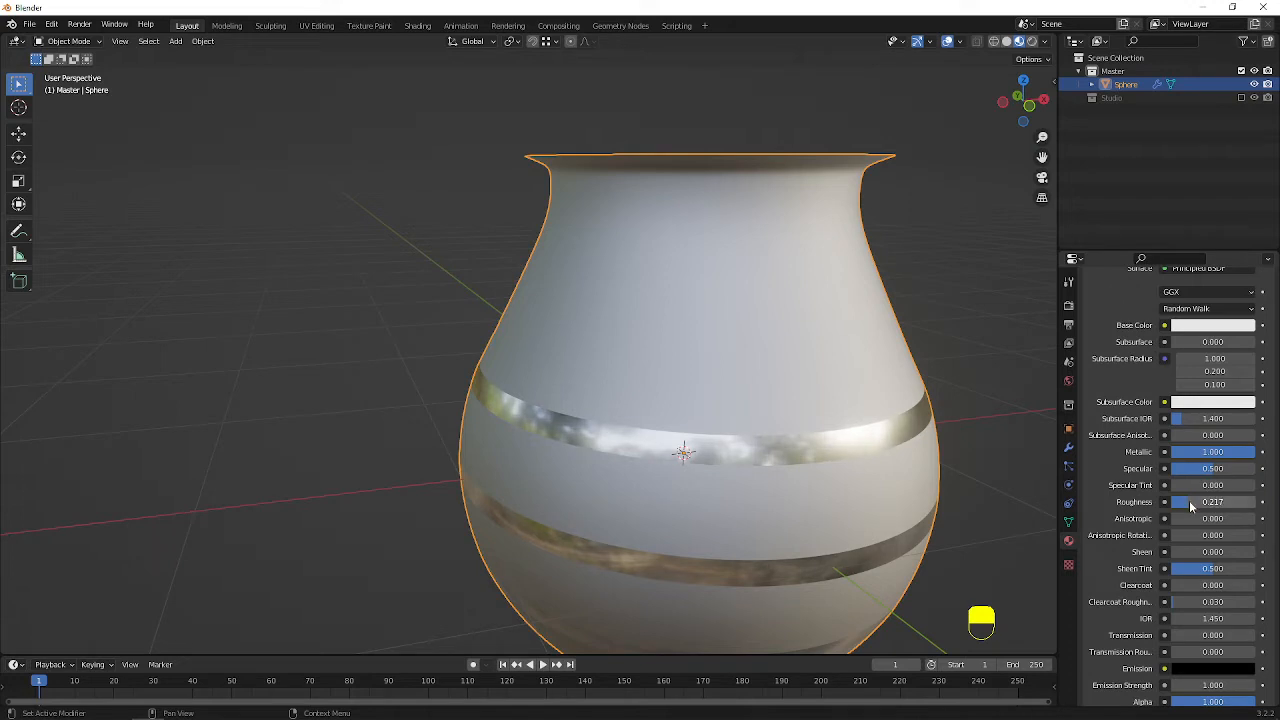
# - Examine the shaded pot from several sides, including its bands, its rim and the inside of its opening
pyautogui.scroll(-3, 676, 446)
pyautogui.click(603, 378)
pyautogui.moveTo(603, 378)
pyautogui.mouseDown(button='middle')
pyautogui.moveTo(563, 337)
pyautogui.moveTo(587, 366)
pyautogui.mouseUp(button='middle')
pyautogui.click(641, 304)
pyautogui.scroll(2, 631, 291)
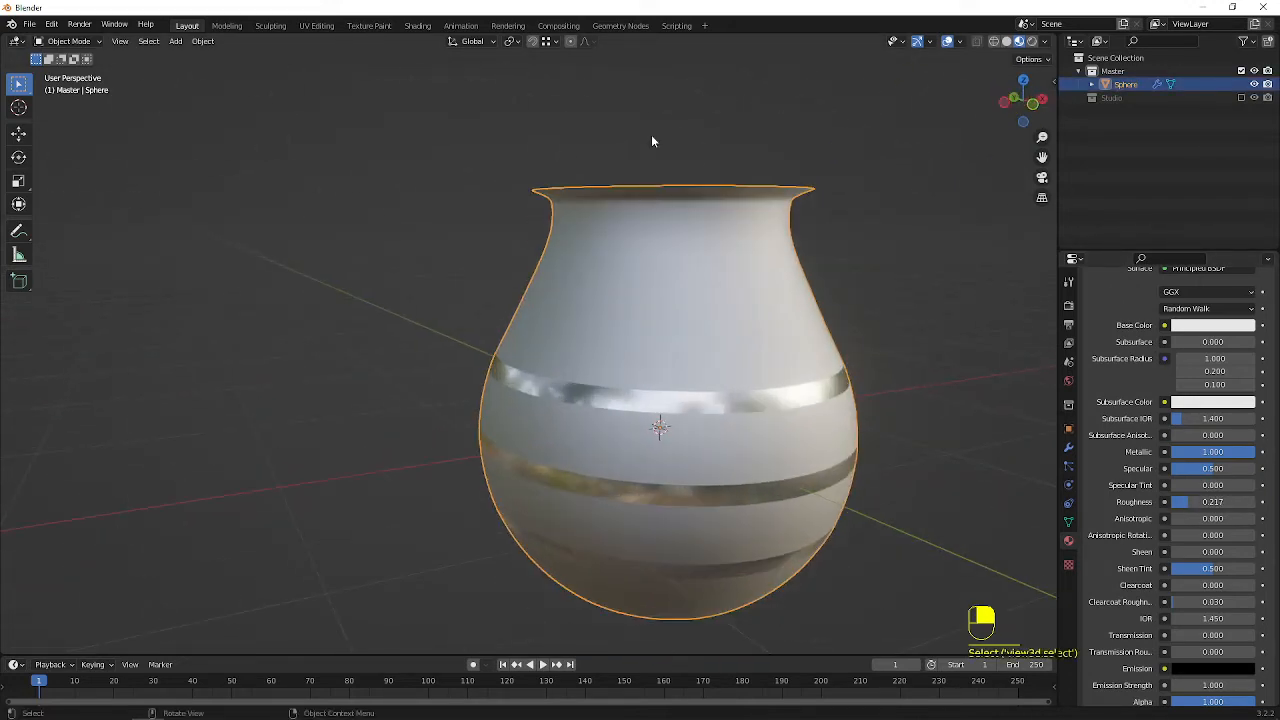
pyautogui.moveTo(651, 135); pyautogui.dragTo(630, 230, button='middle')
pyautogui.moveTo(706, 282); pyautogui.dragTo(520, 334, button='middle')
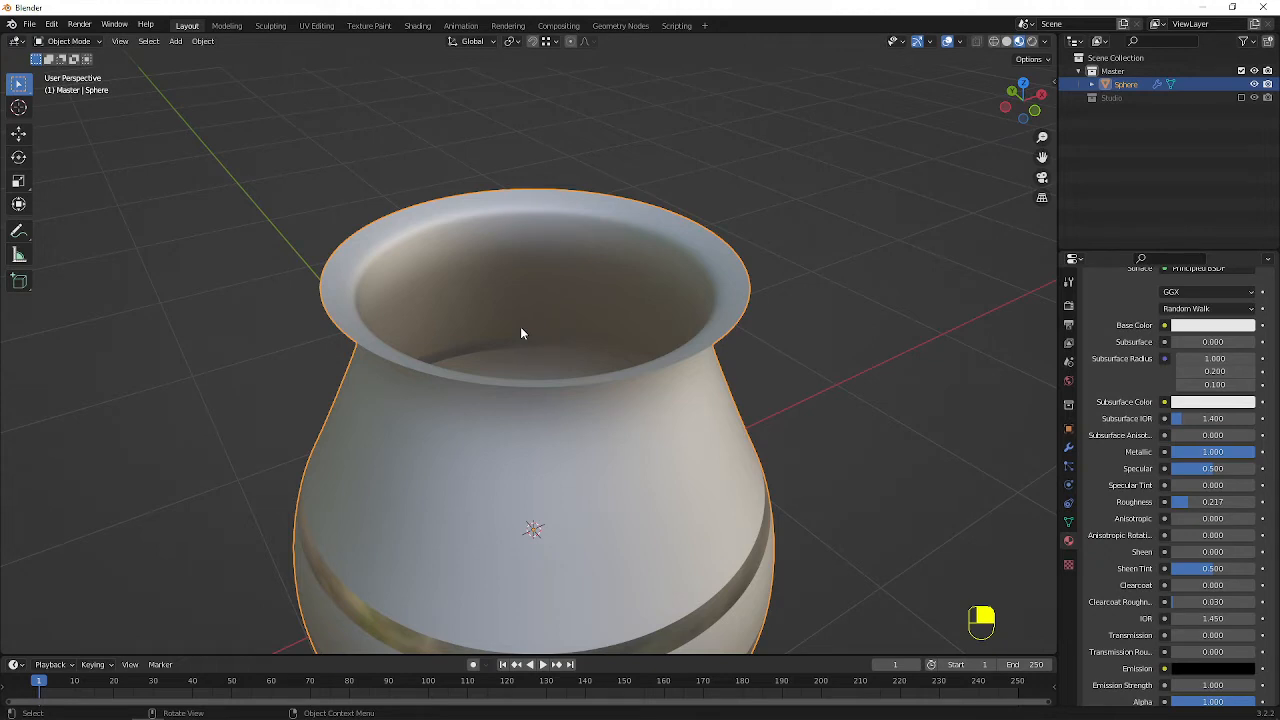
pyautogui.scroll(-3, 520, 333)
pyautogui.moveTo(520, 333); pyautogui.dragTo(521, 279, button='middle')
pyautogui.scroll(2, 537, 289)
pyautogui.scroll(-5, 535, 282)
pyautogui.scroll(3, 525, 361)
pyautogui.moveTo(525, 361); pyautogui.dragTo(537, 340, button='middle')
pyautogui.scroll(2, 537, 340)
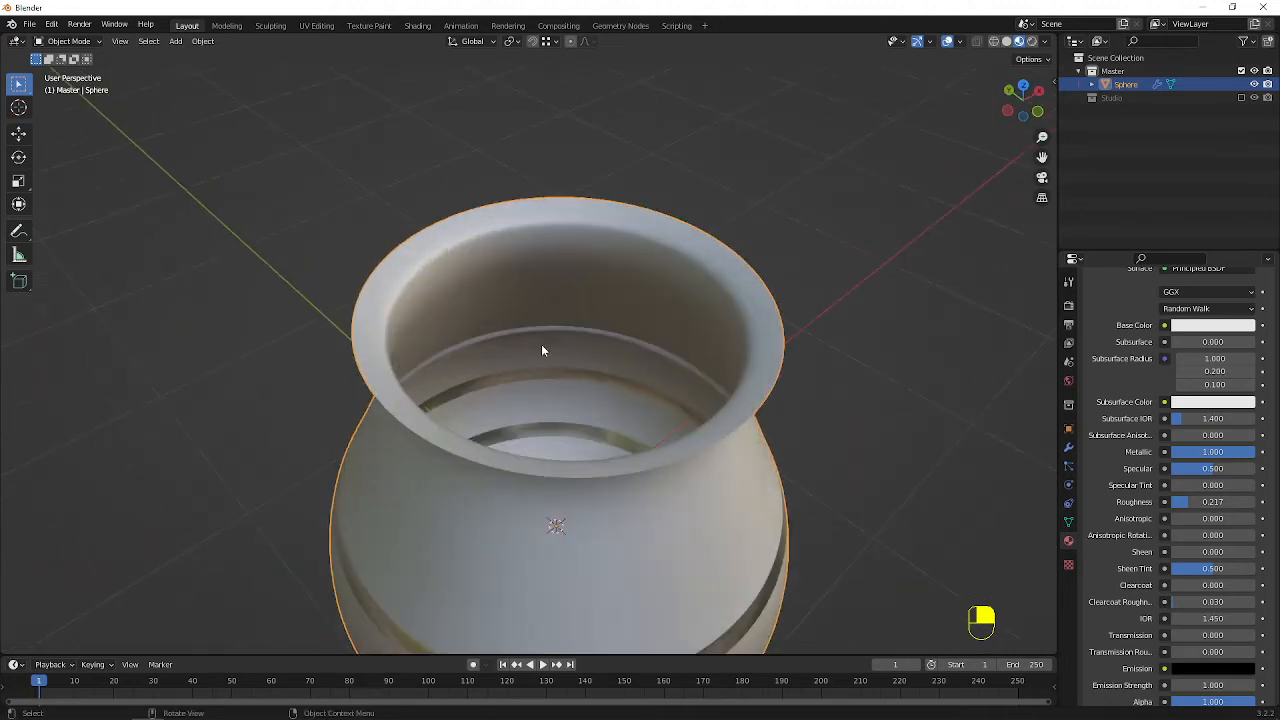
# - In solid shading, duplicate the outer edge loop of the pot's rim in place and separate the copy into its own object
pyautogui.press('Tab')
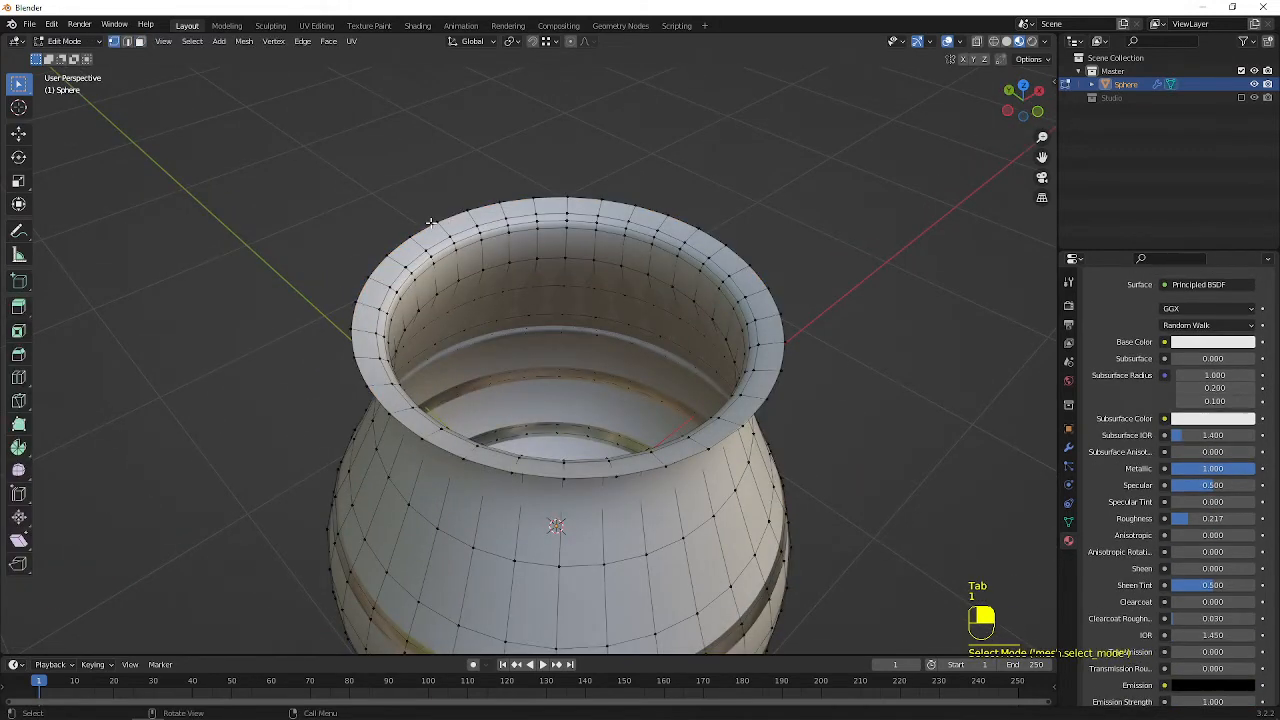
pyautogui.keyDown('alt'); pyautogui.click(441, 224); pyautogui.keyUp('alt')
pyautogui.press('z')
pyautogui.click(783, 288)
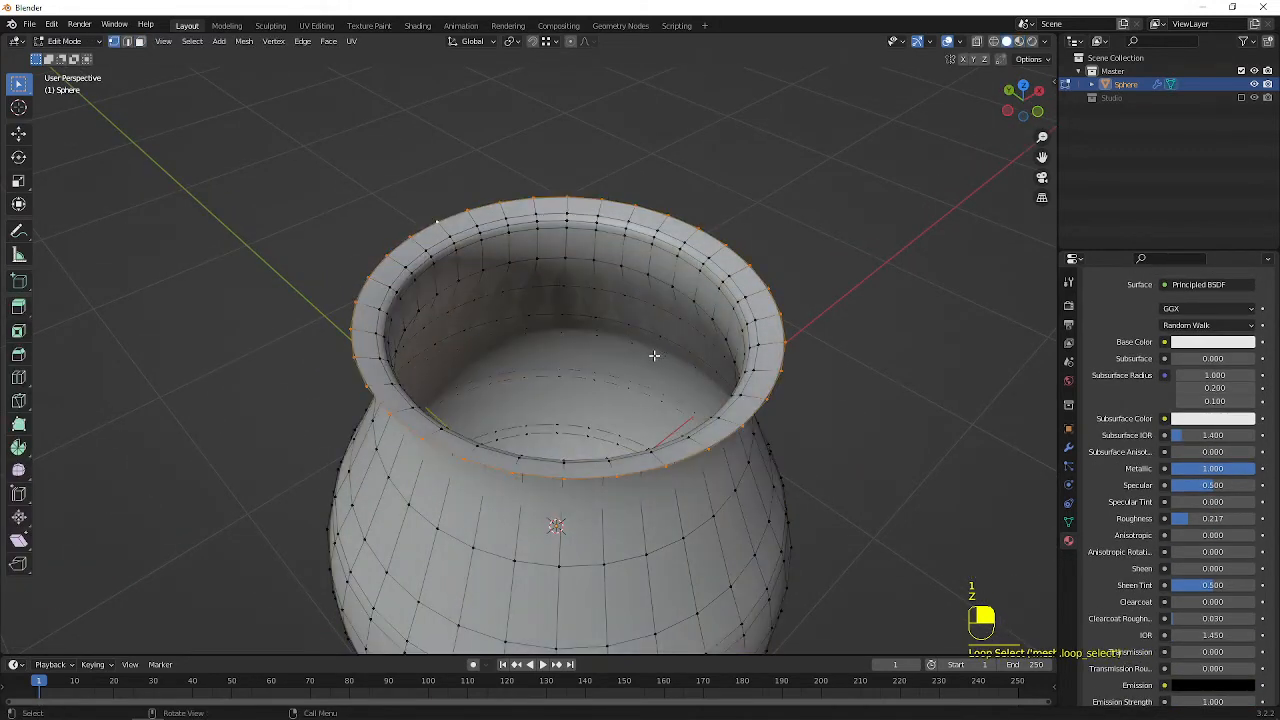
pyautogui.scroll(3, 643, 286)
pyautogui.scroll(-3, 600, 269)
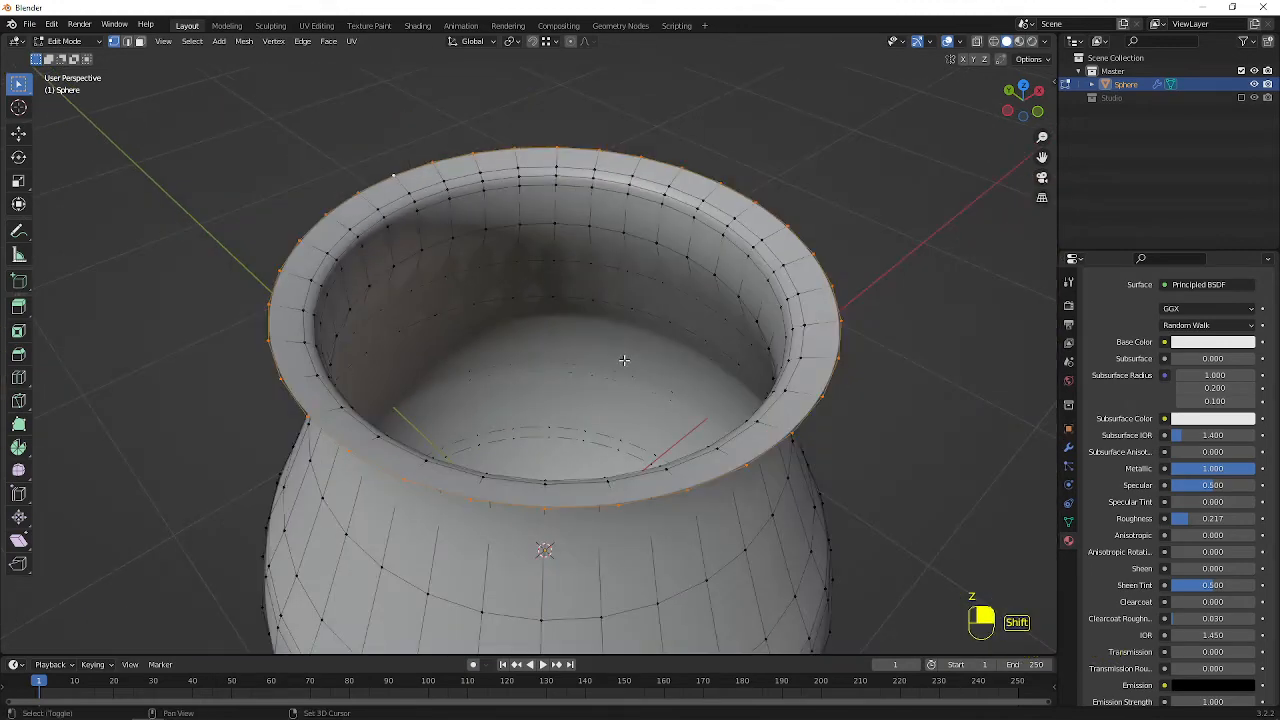
pyautogui.hotkey('shift', 'd')
pyautogui.rightClick(643, 286)
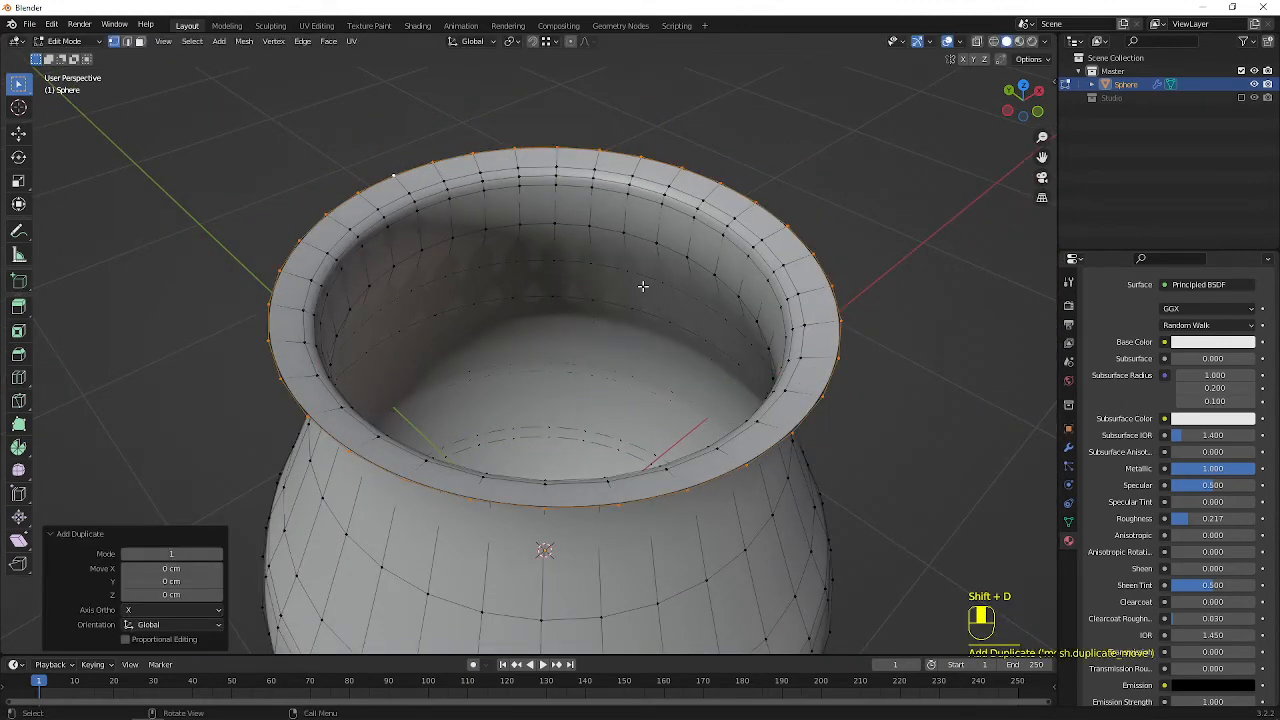
pyautogui.press('p')
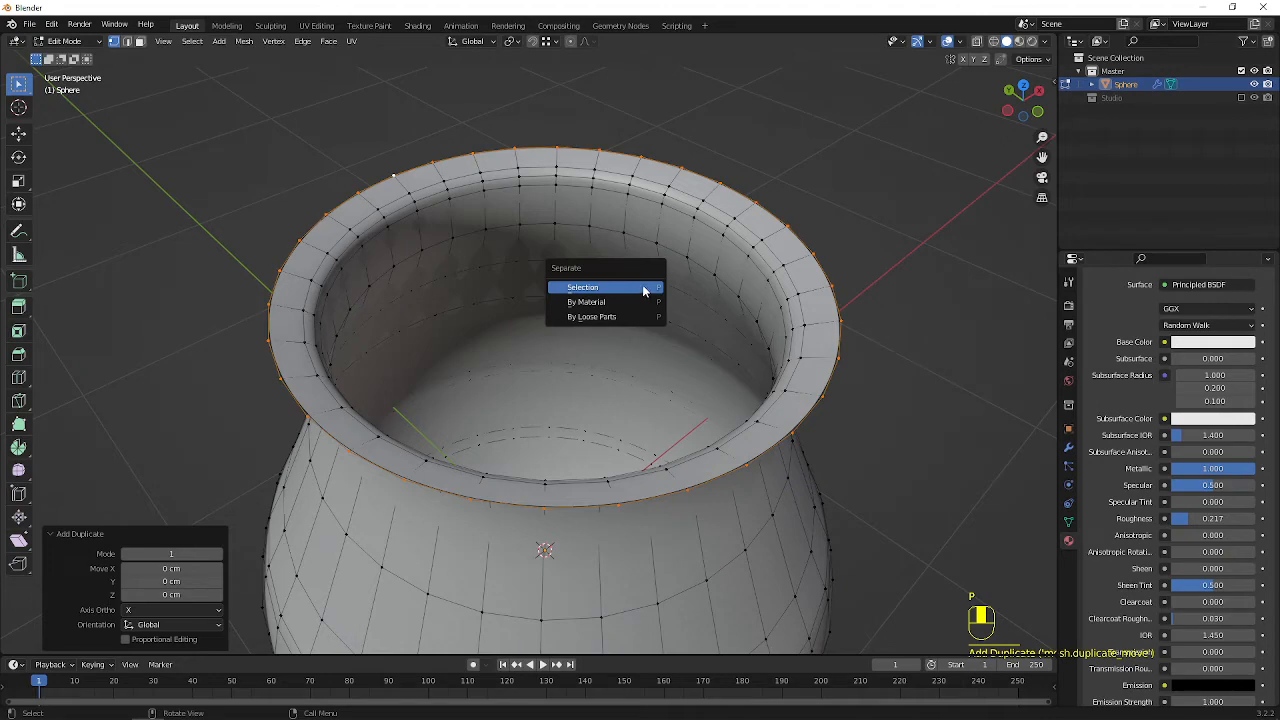
pyautogui.click(642, 287)
pyautogui.press('Tab')
# - Select the separated rim loop and move it about 1.5 cm upward in the front view, just above the pot
pyautogui.click(760, 210)
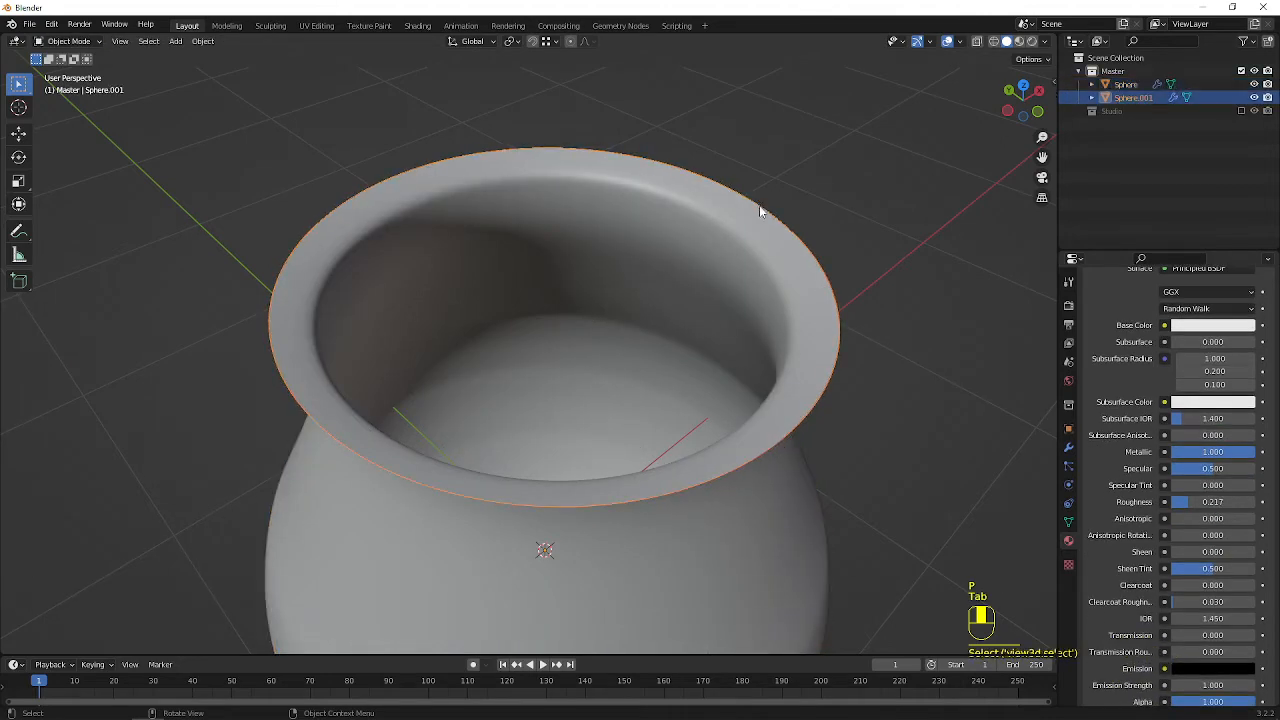
pyautogui.click(760, 210)
pyautogui.click(760, 210)
pyautogui.press('KP_1')
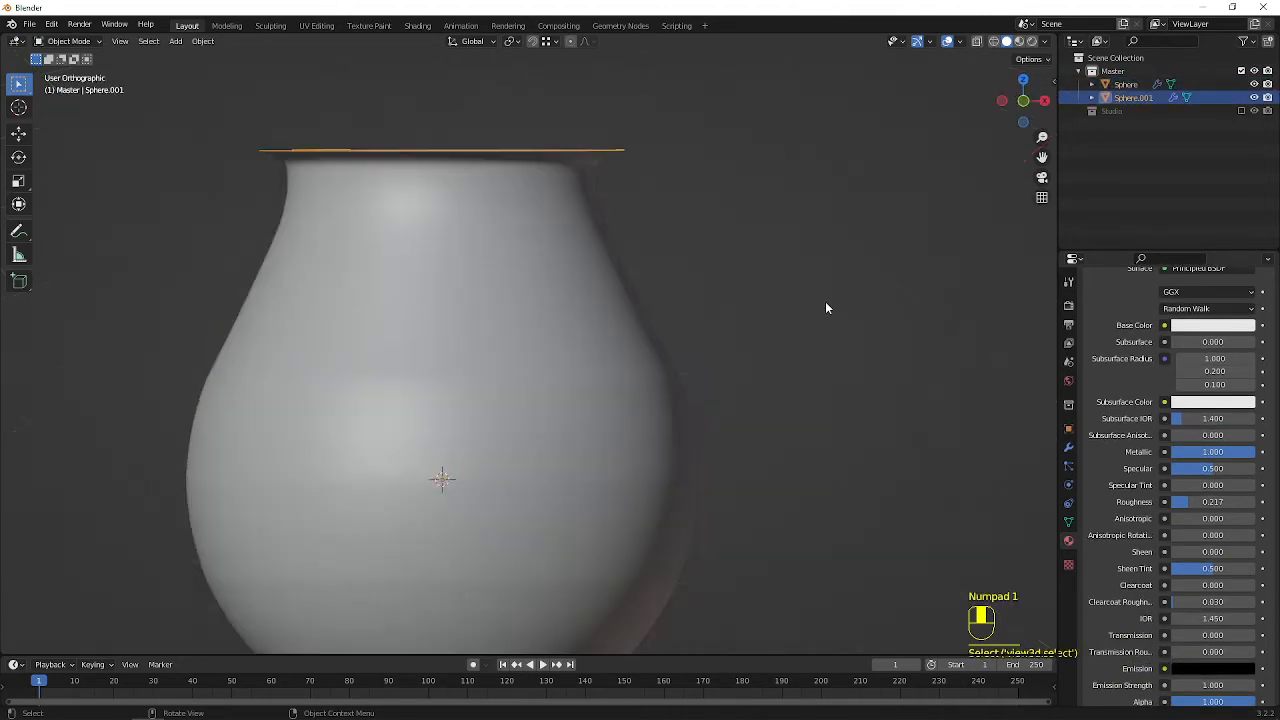
pyautogui.keyDown('shift'); pyautogui.moveTo(659, 205); pyautogui.dragTo(711, 292, button='middle'); pyautogui.keyUp('shift')
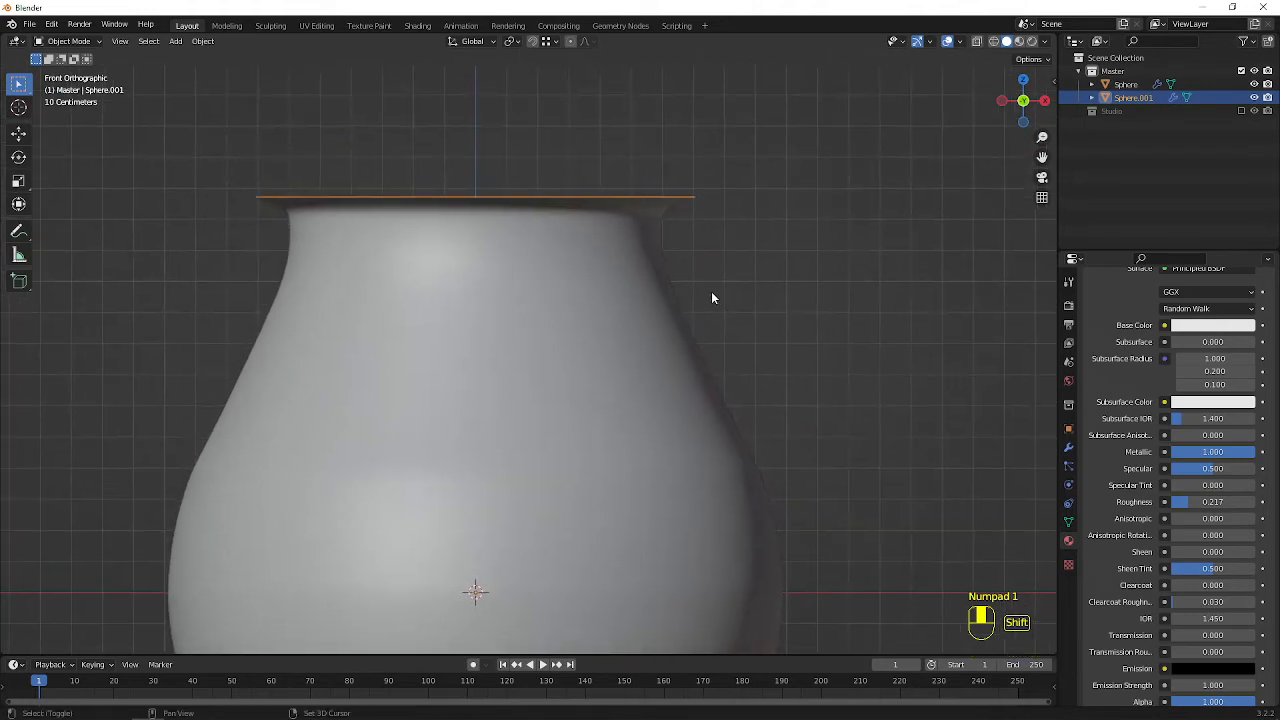
pyautogui.press('g')
pyautogui.click(711, 289)
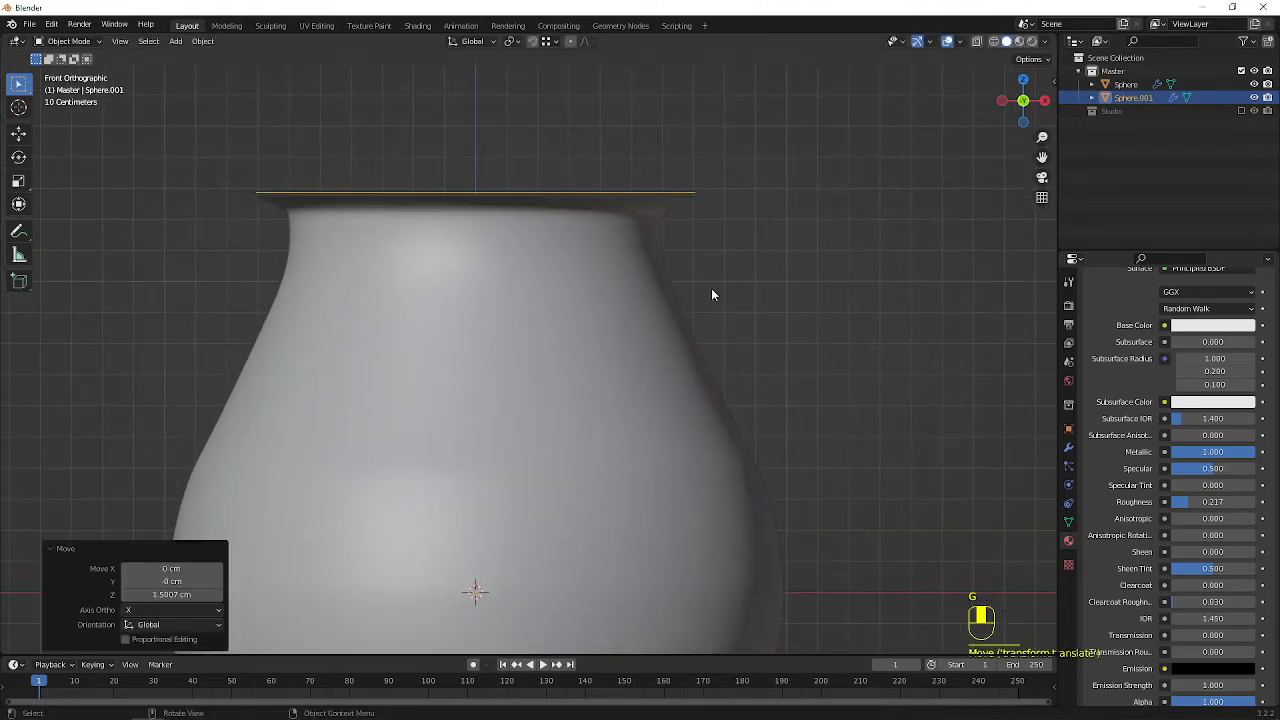
pyautogui.scroll(4, 622, 288)
pyautogui.scroll(2, 752, 320)
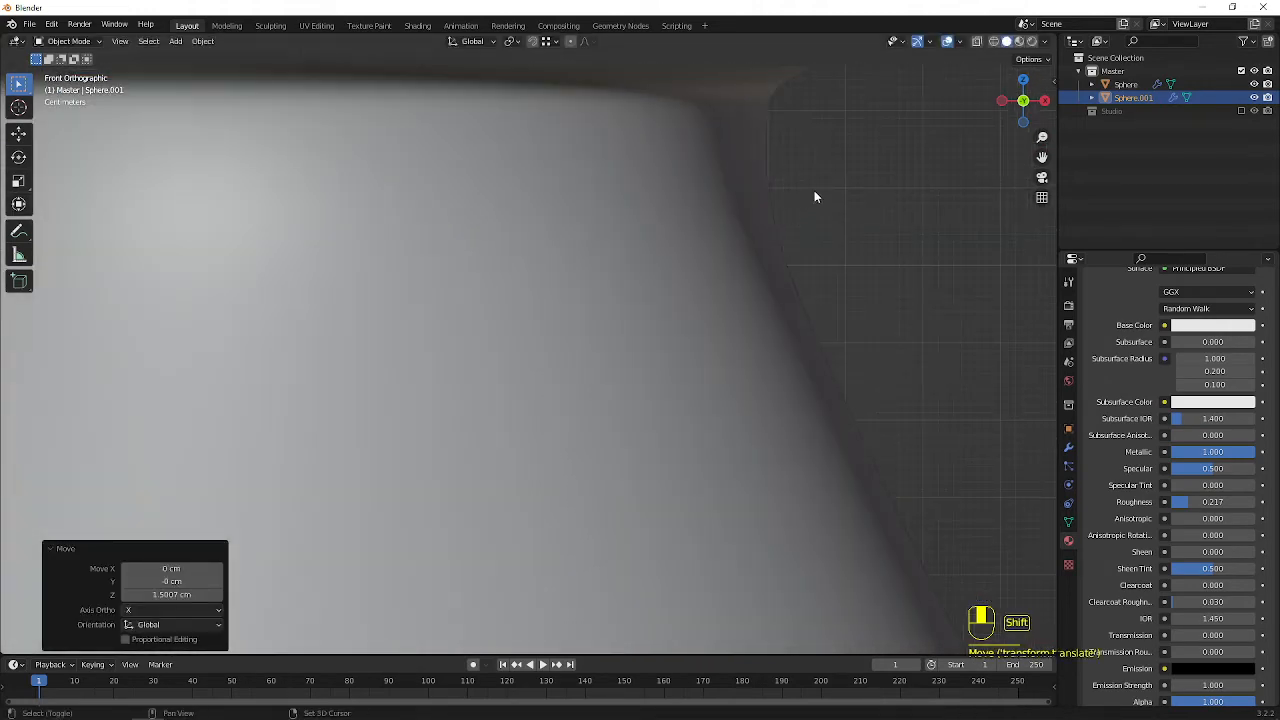
pyautogui.keyDown('shift'); pyautogui.moveTo(815, 194); pyautogui.dragTo(730, 413, button='middle'); pyautogui.keyUp('shift')
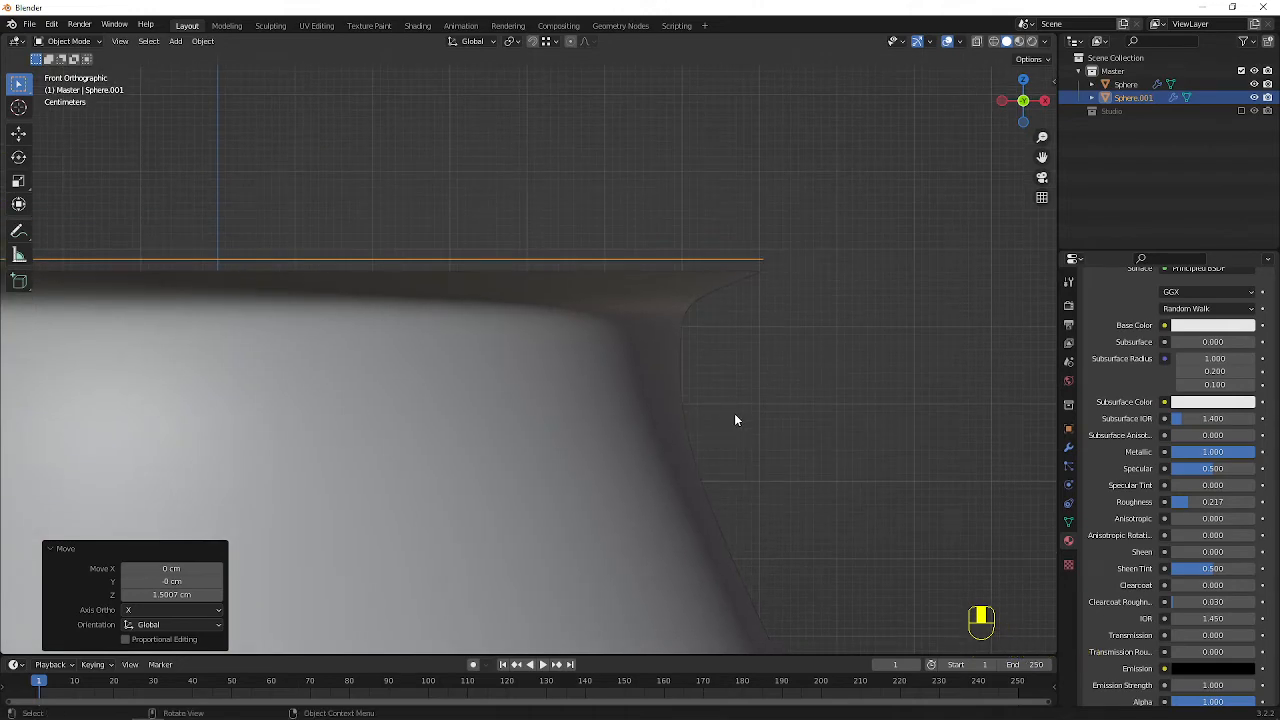
pyautogui.press('s')
pyautogui.rightClick(746, 424)
pyautogui.scroll(-8, 690, 400)
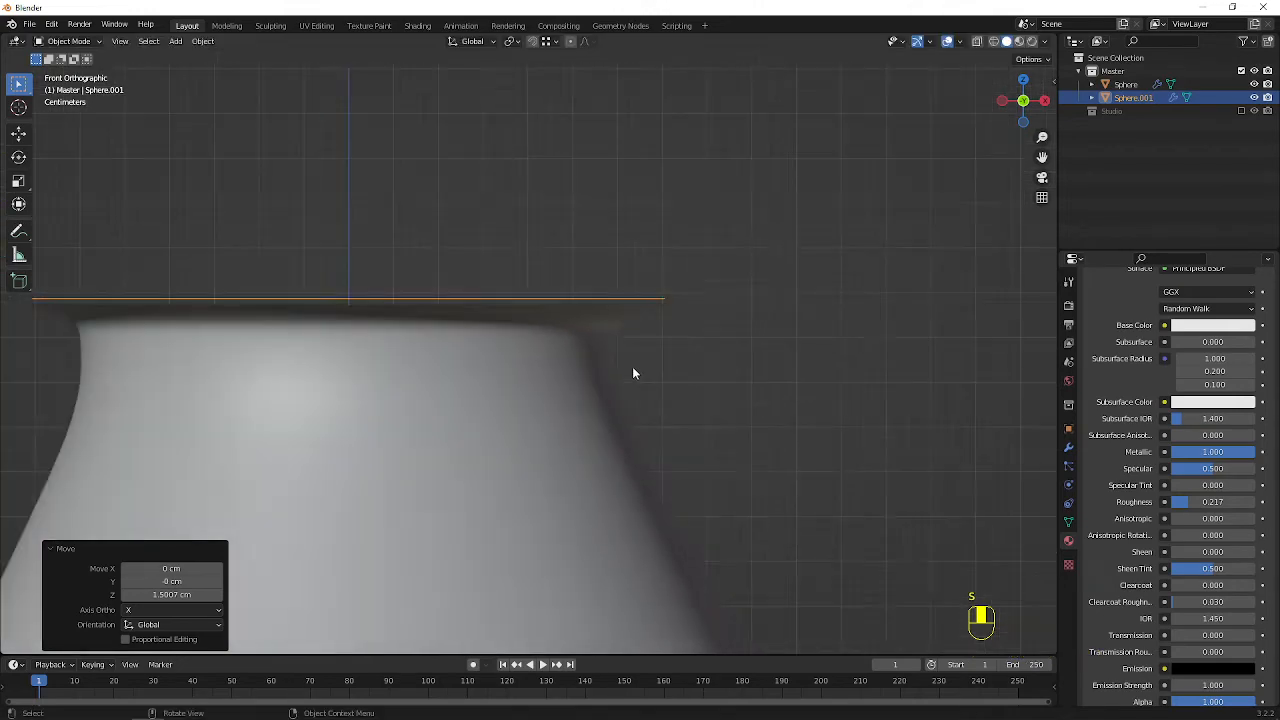
# - Set the separated ring's origin to its geometry
pyautogui.moveTo(506, 455); pyautogui.dragTo(484, 574, button='middle')
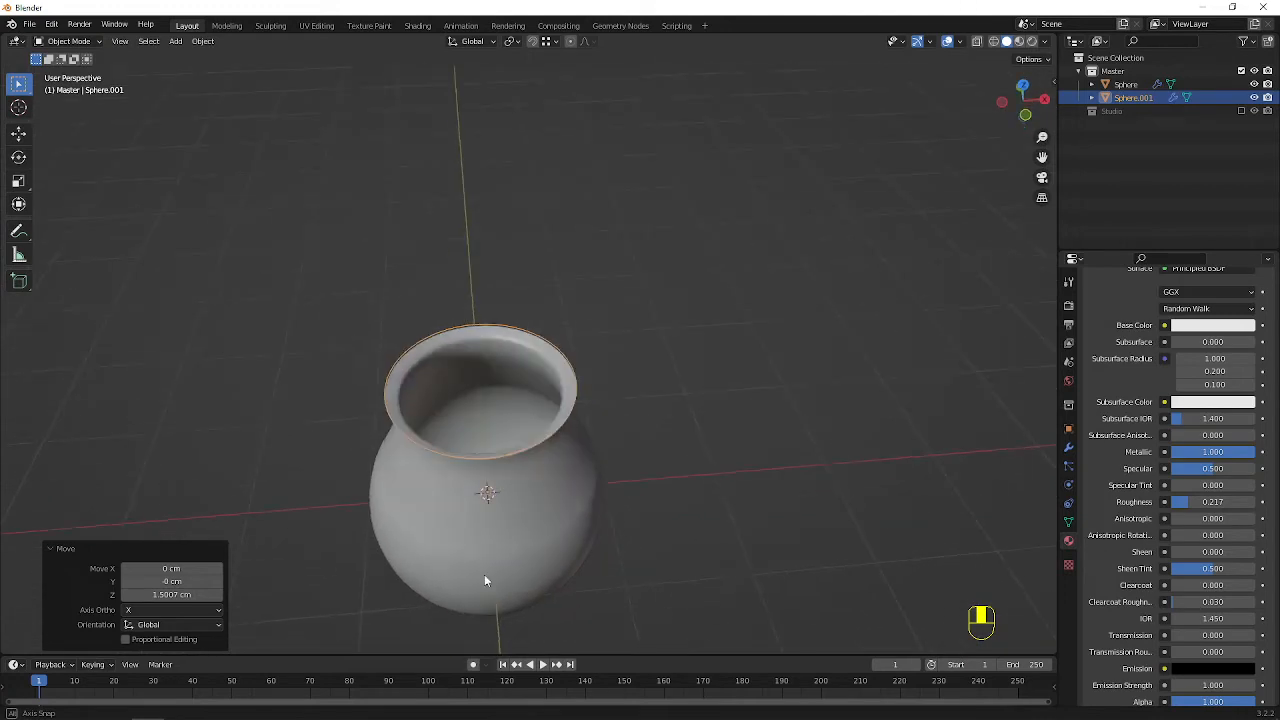
pyautogui.moveTo(476, 508); pyautogui.dragTo(487, 537, button='middle')
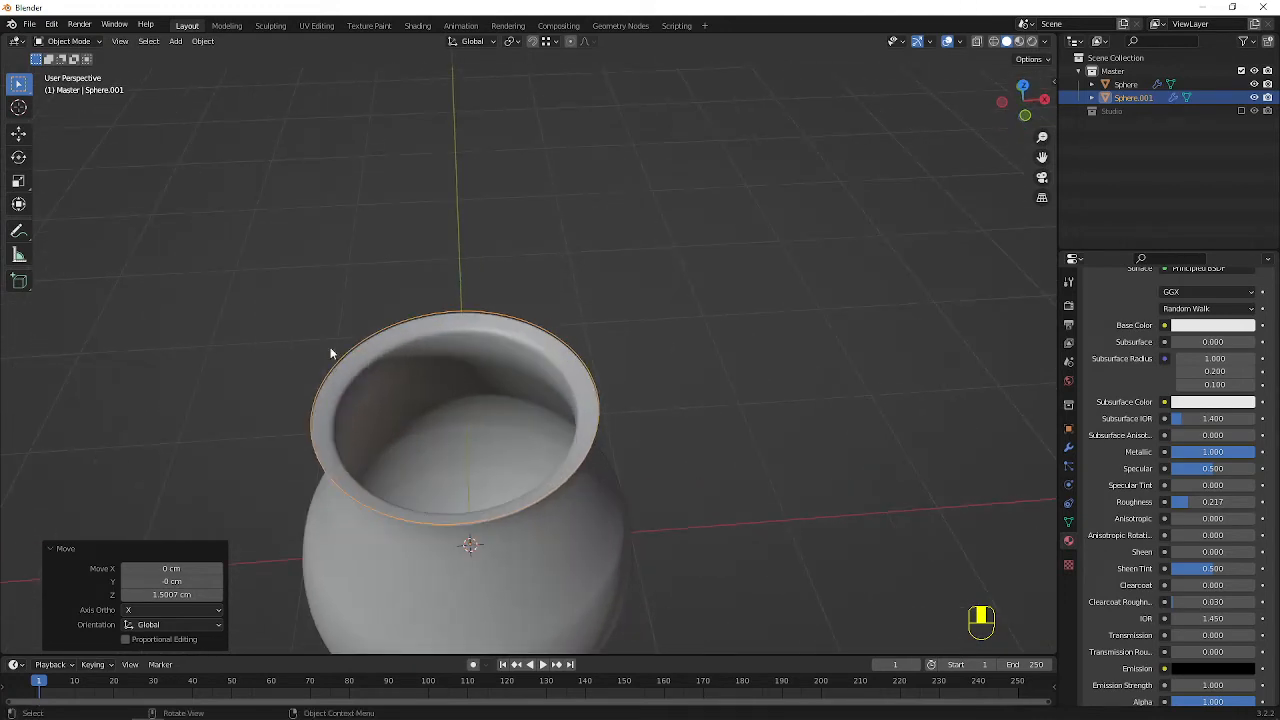
pyautogui.click(149, 41)
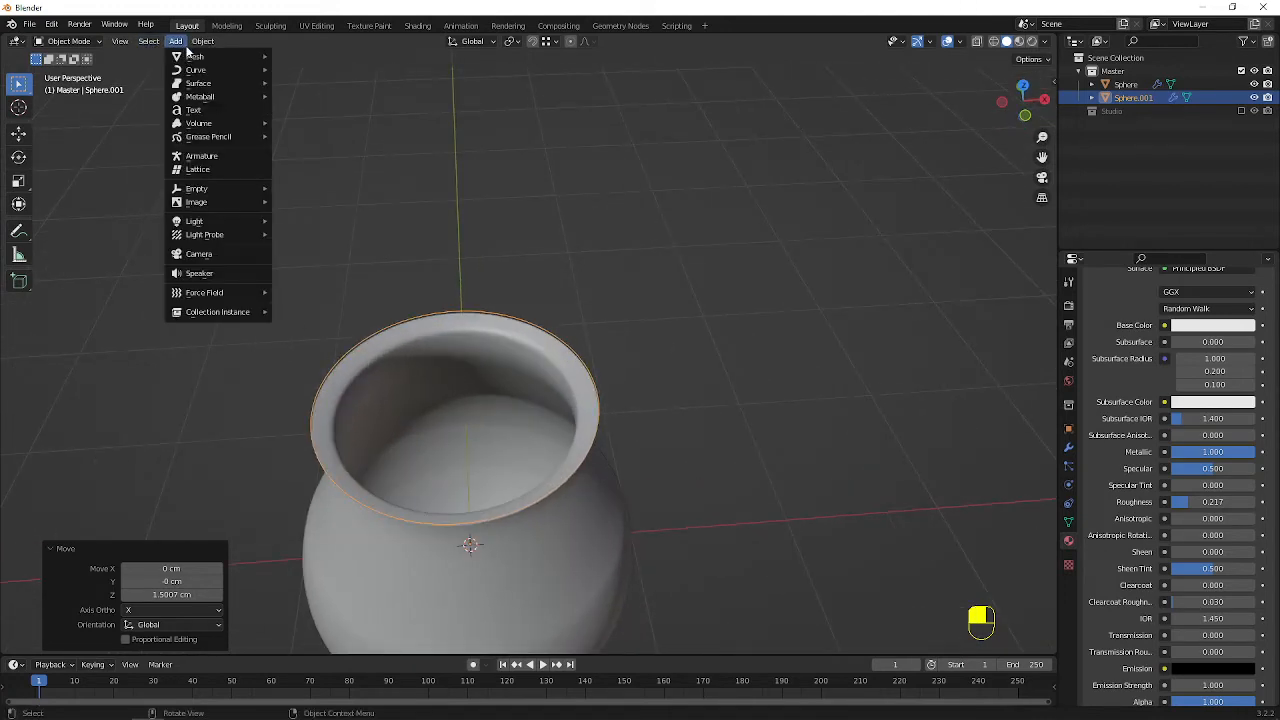
pyautogui.moveTo(203, 41)
pyautogui.moveTo(231, 70)
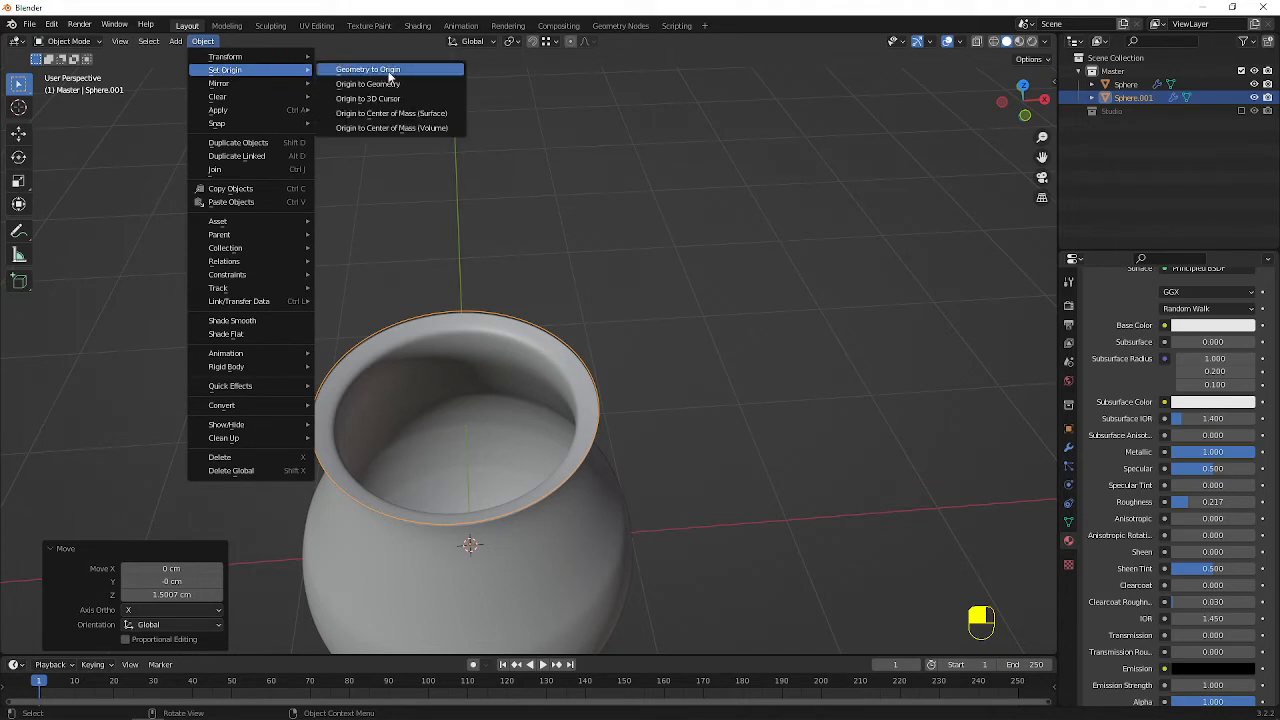
pyautogui.click(404, 92)
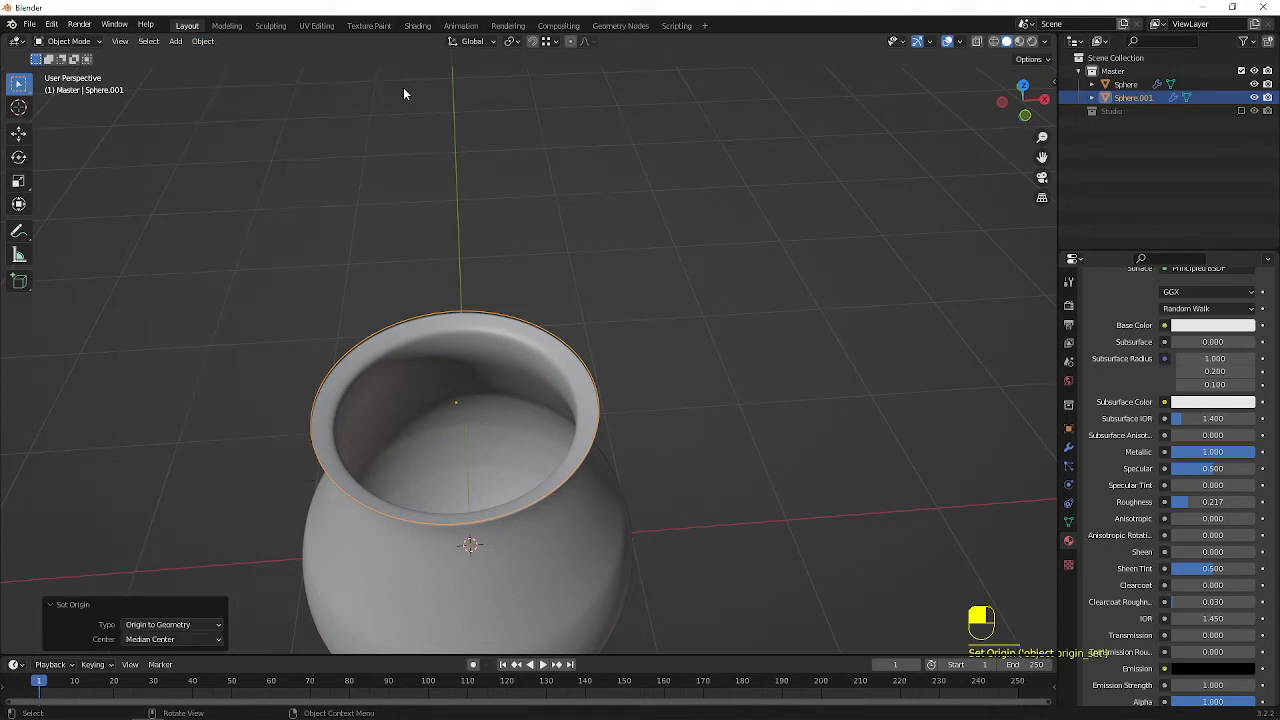
# - Scale the separated ring up uniformly by 1.038 so that it slightly overhangs the pot's rim
pyautogui.moveTo(540, 330); pyautogui.dragTo(551, 457, button='middle')
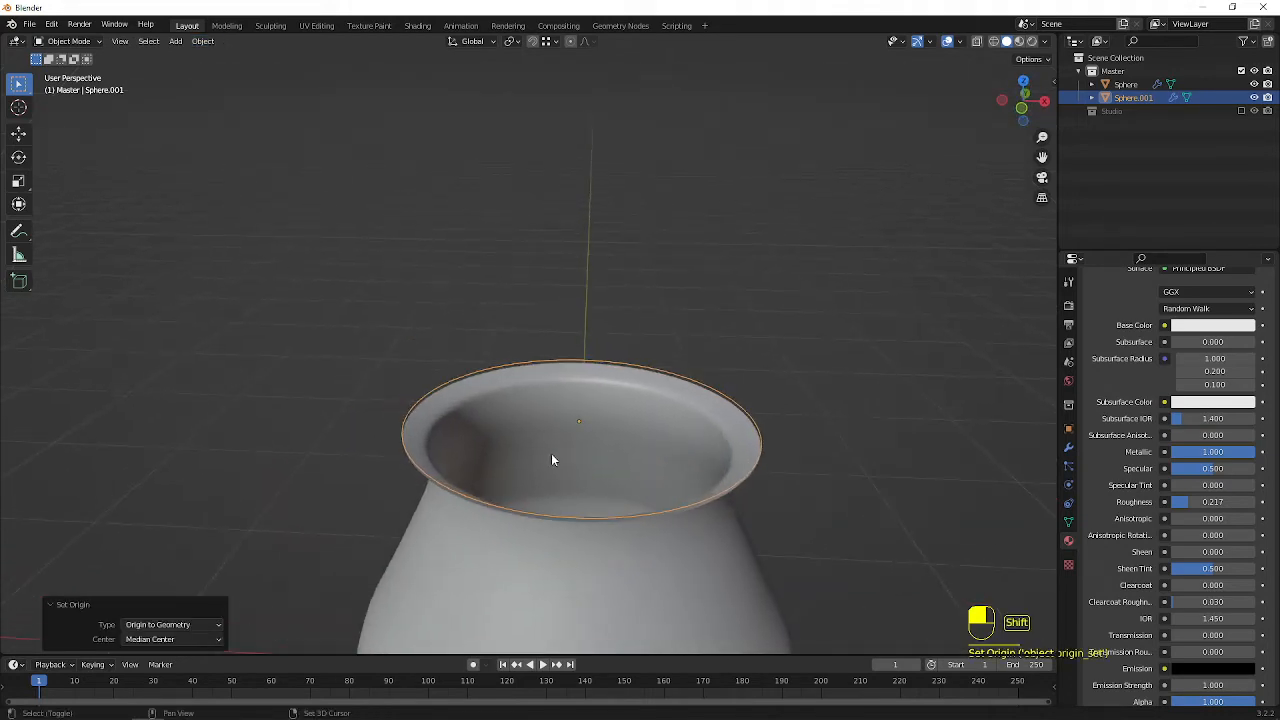
pyautogui.keyDown('shift'); pyautogui.moveTo(681, 480); pyautogui.dragTo(596, 434, button='middle'); pyautogui.keyUp('shift')
pyautogui.scroll(1, 598, 435)
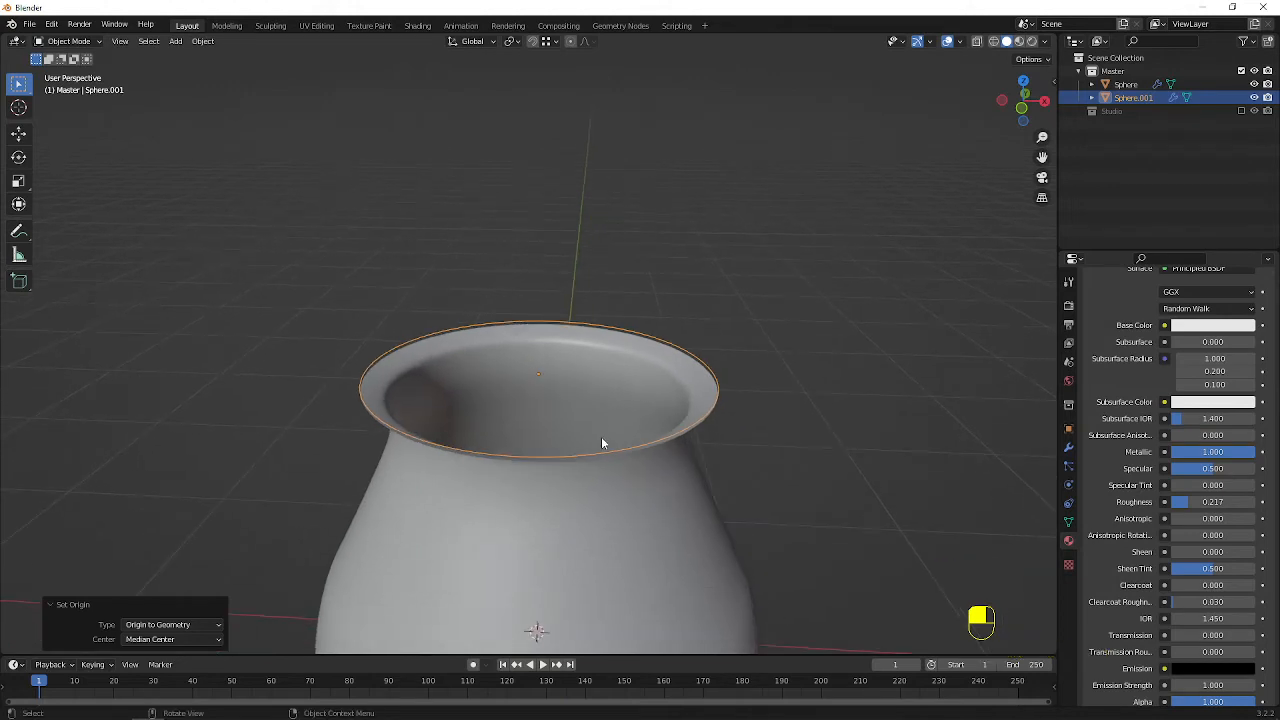
pyautogui.press('KP_1')
pyautogui.scroll(5, 613, 433)
pyautogui.moveTo(848, 433); pyautogui.dragTo(778, 441, button='middle')
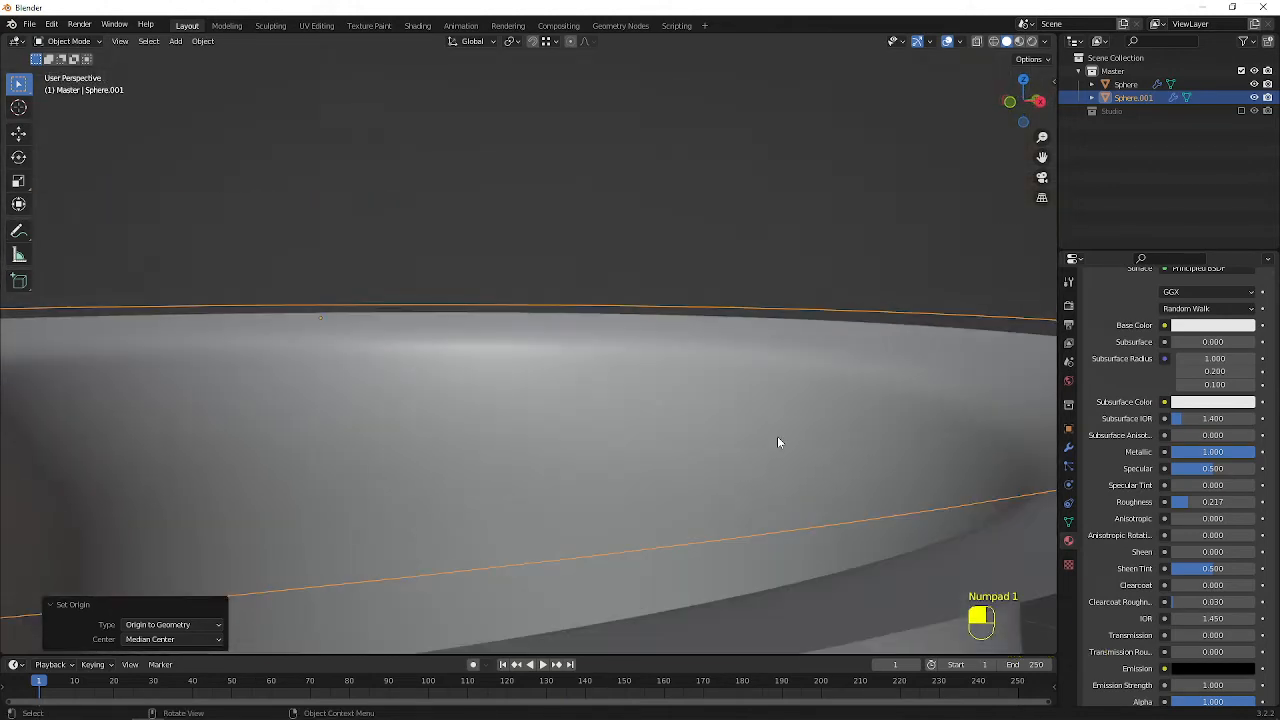
pyautogui.scroll(-2, 778, 441)
pyautogui.press('KP_1')
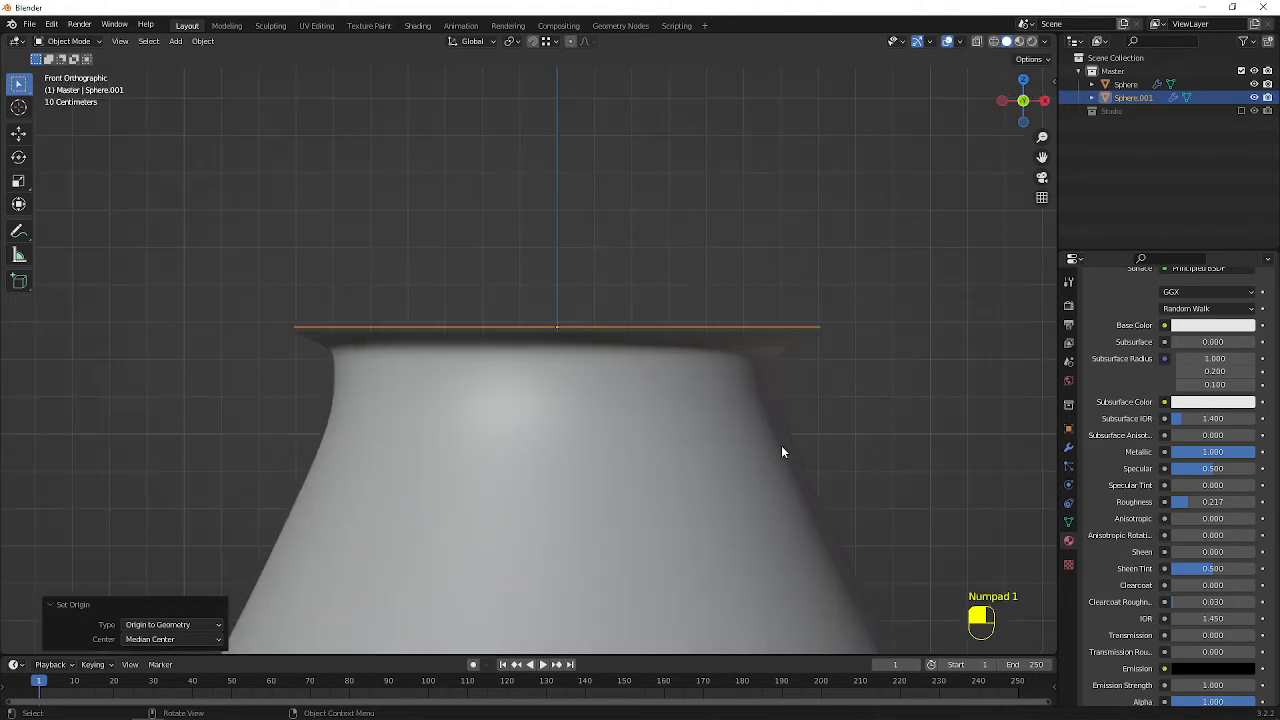
pyautogui.scroll(3, 874, 418)
pyautogui.keyDown('shift'); pyautogui.moveTo(874, 418); pyautogui.dragTo(648, 440, button='middle'); pyautogui.keyUp('shift')
pyautogui.press('s')
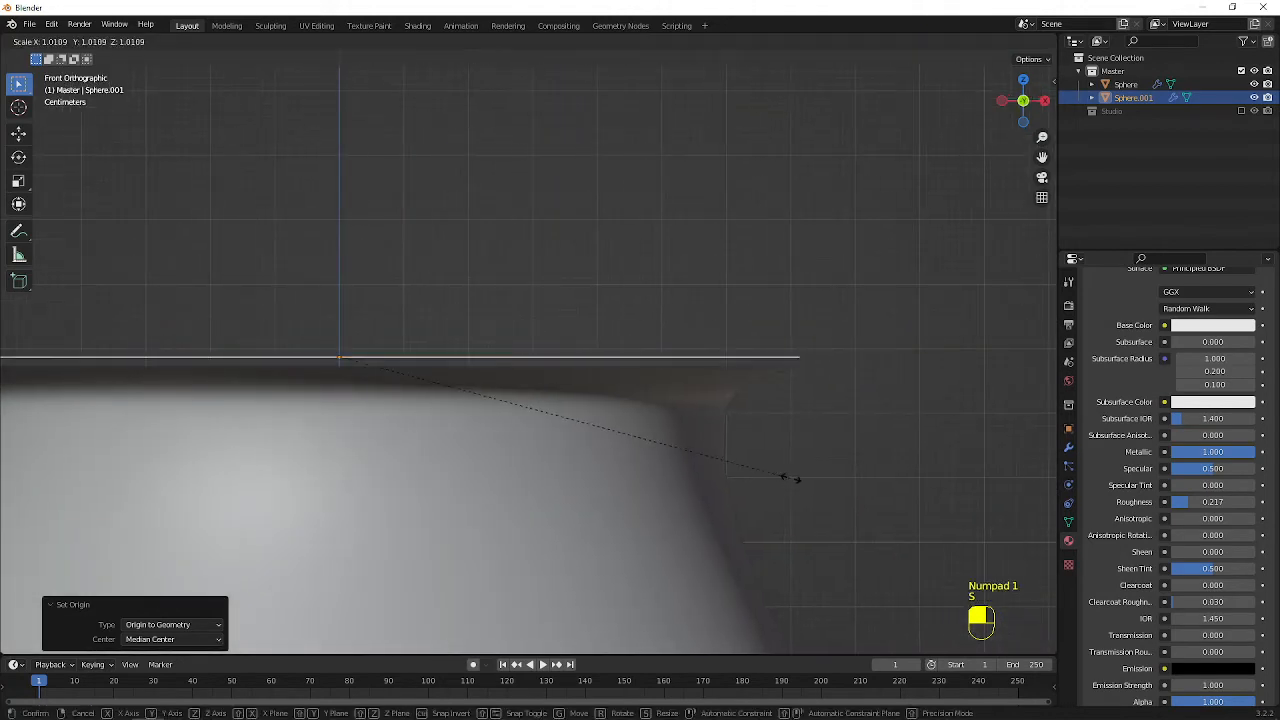
pyautogui.click(801, 484)
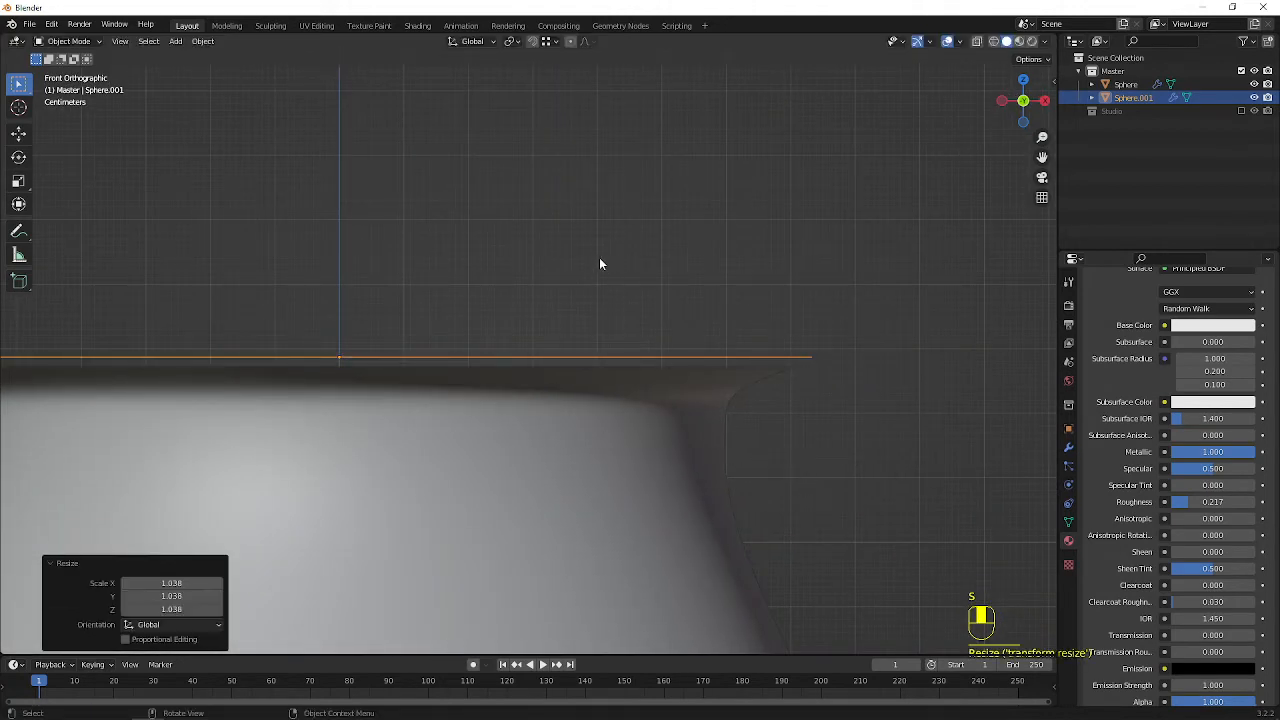
# - Extrude the whole ring inward at a scale of about 0.815, and scale the new inner loop by a further 0.913
pyautogui.scroll(-5, 614, 276)
pyautogui.press('KP_7')
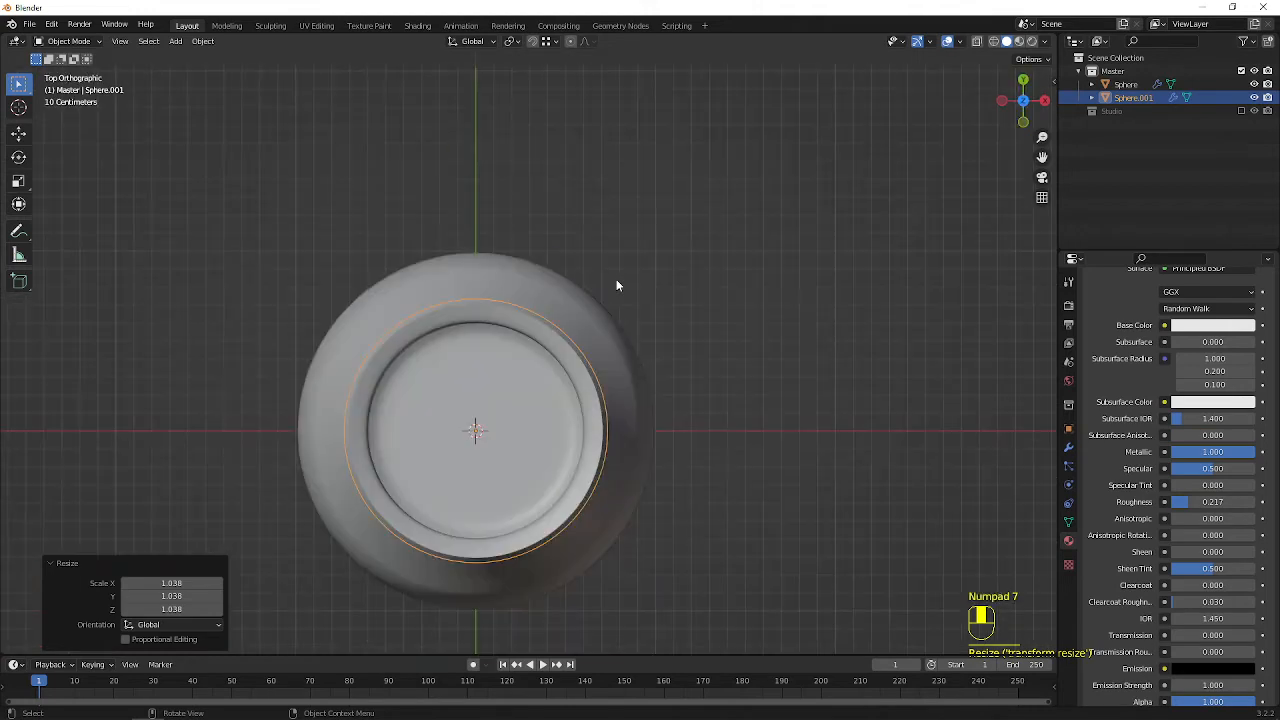
pyautogui.press('Tab')
pyautogui.press('a')
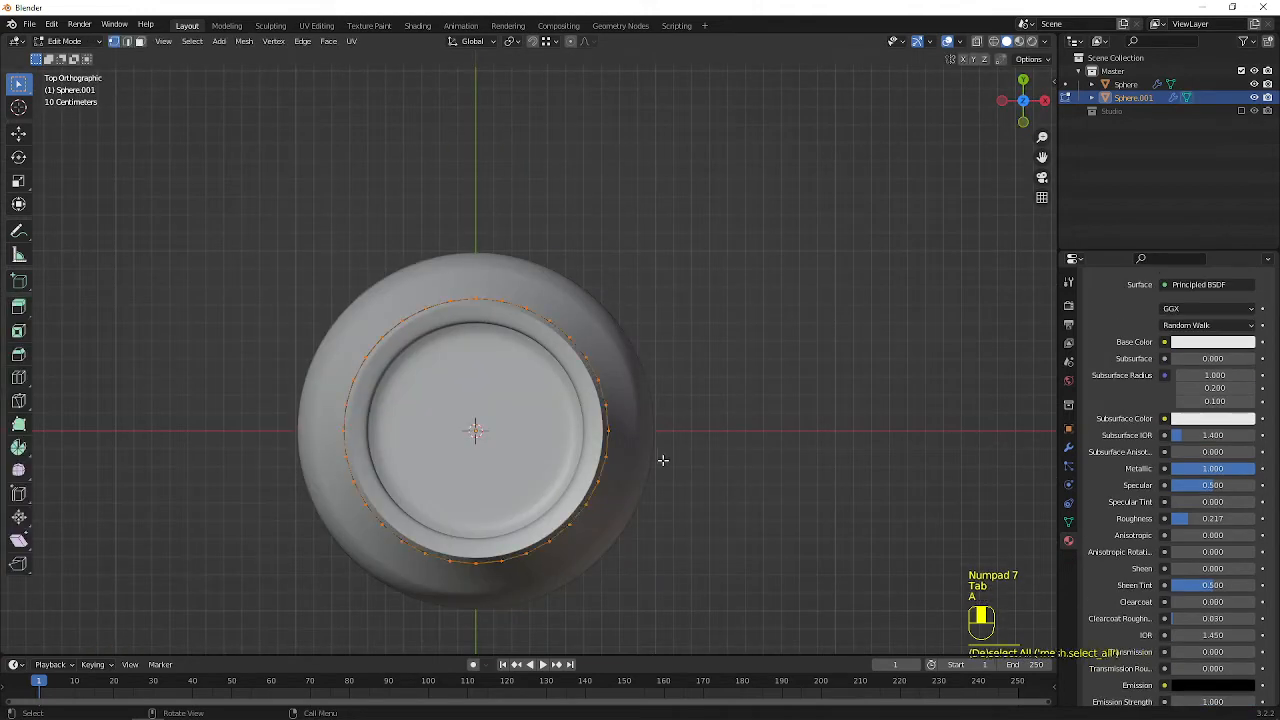
pyautogui.press('e')
pyautogui.press('s')
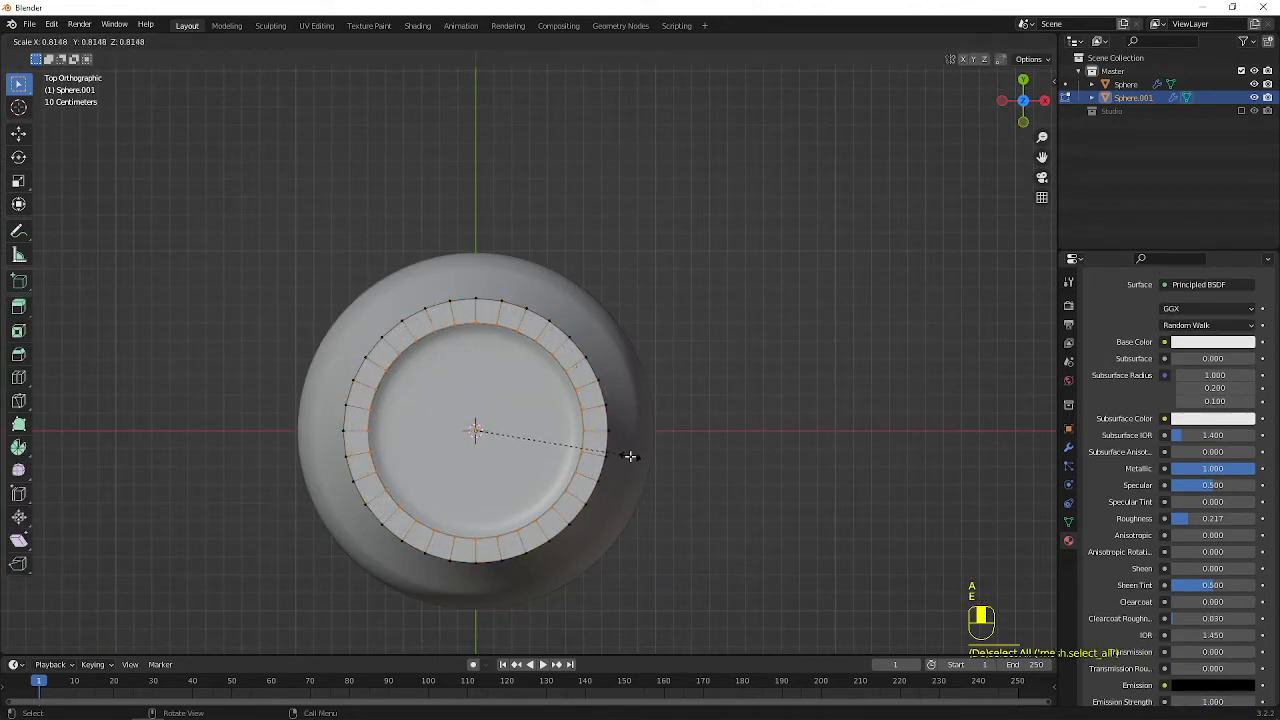
pyautogui.click(630, 456)
pyautogui.press('s')
pyautogui.click(677, 514)
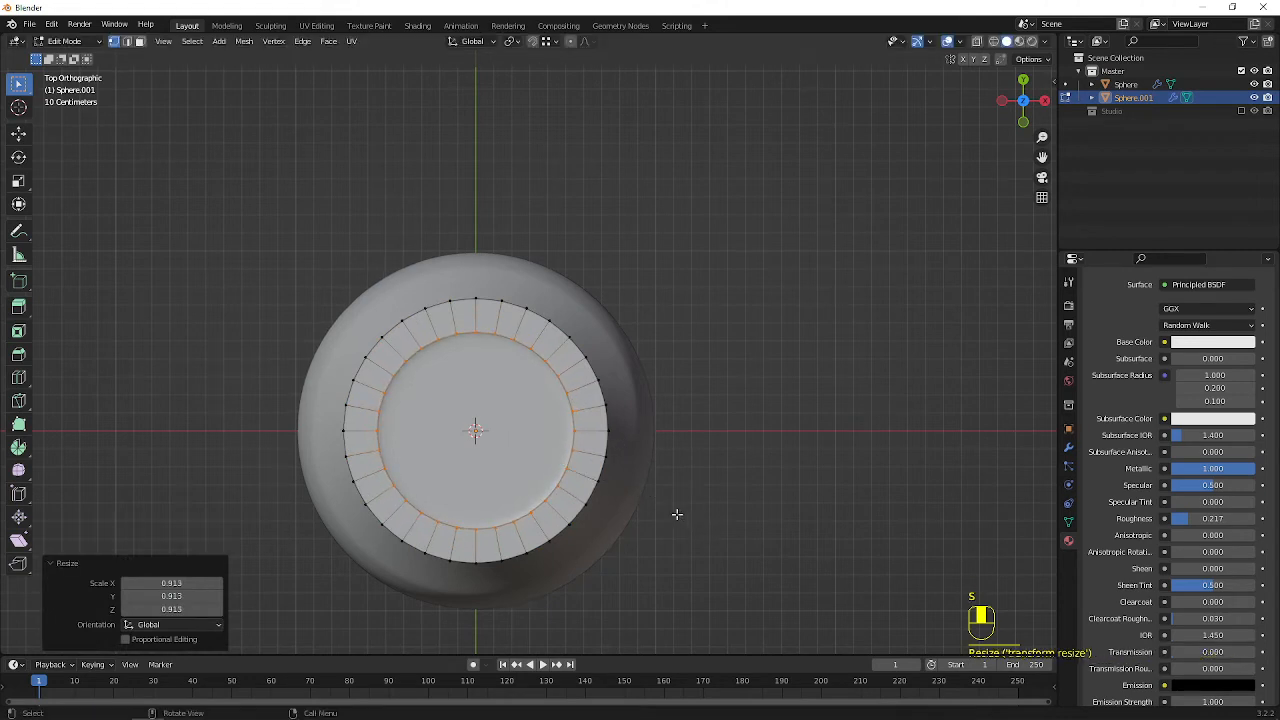
pyautogui.moveTo(677, 514); pyautogui.dragTo(613, 302, button='middle')
pyautogui.press('KP_1')
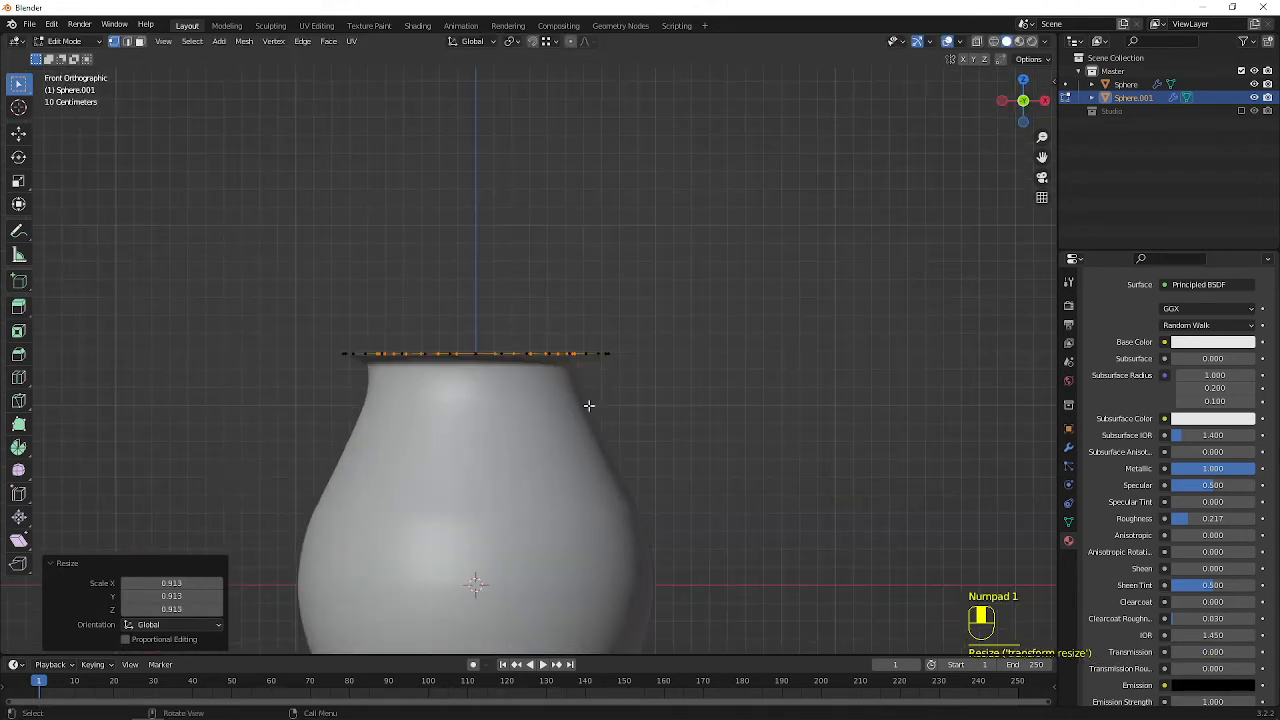
# - Scale the ring's inner loop by about 0.946 and lower it about 1.49 cm along Z
pyautogui.hotkey('shift', 'z')
pyautogui.keyDown('shift'); pyautogui.moveTo(562, 401); pyautogui.dragTo(614, 357, button='middle'); pyautogui.keyUp('shift')
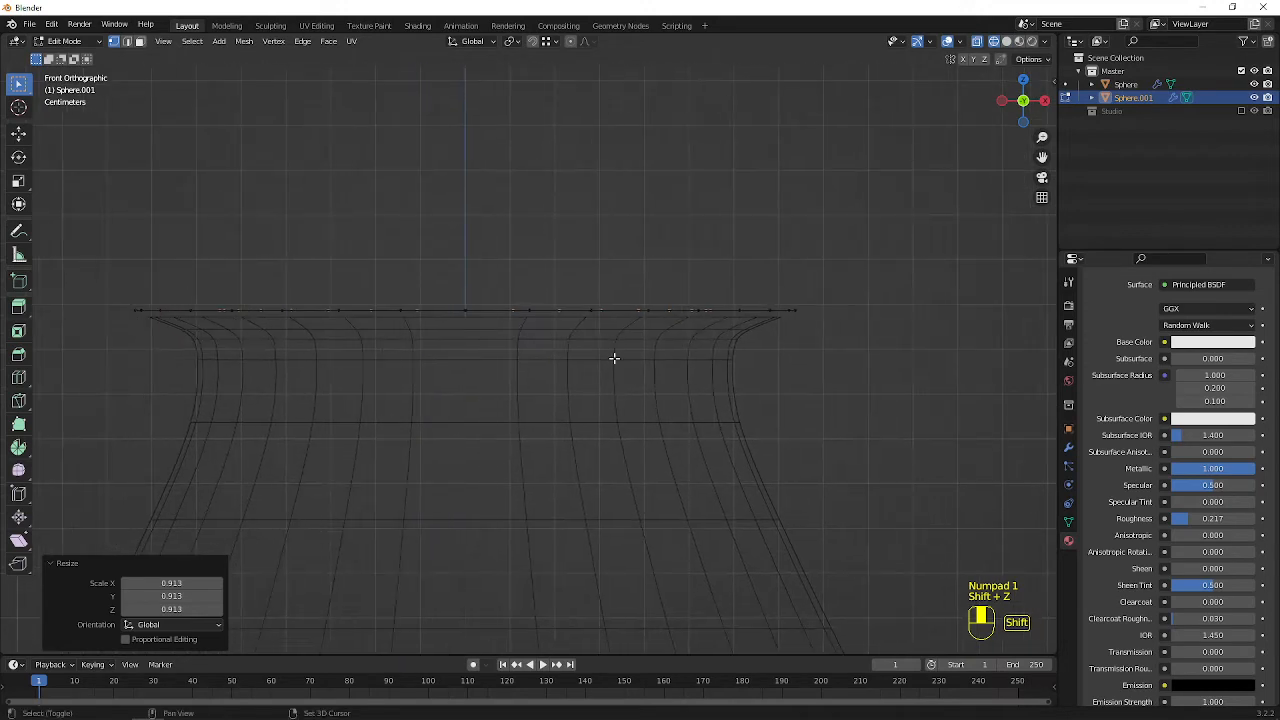
pyautogui.press('s')
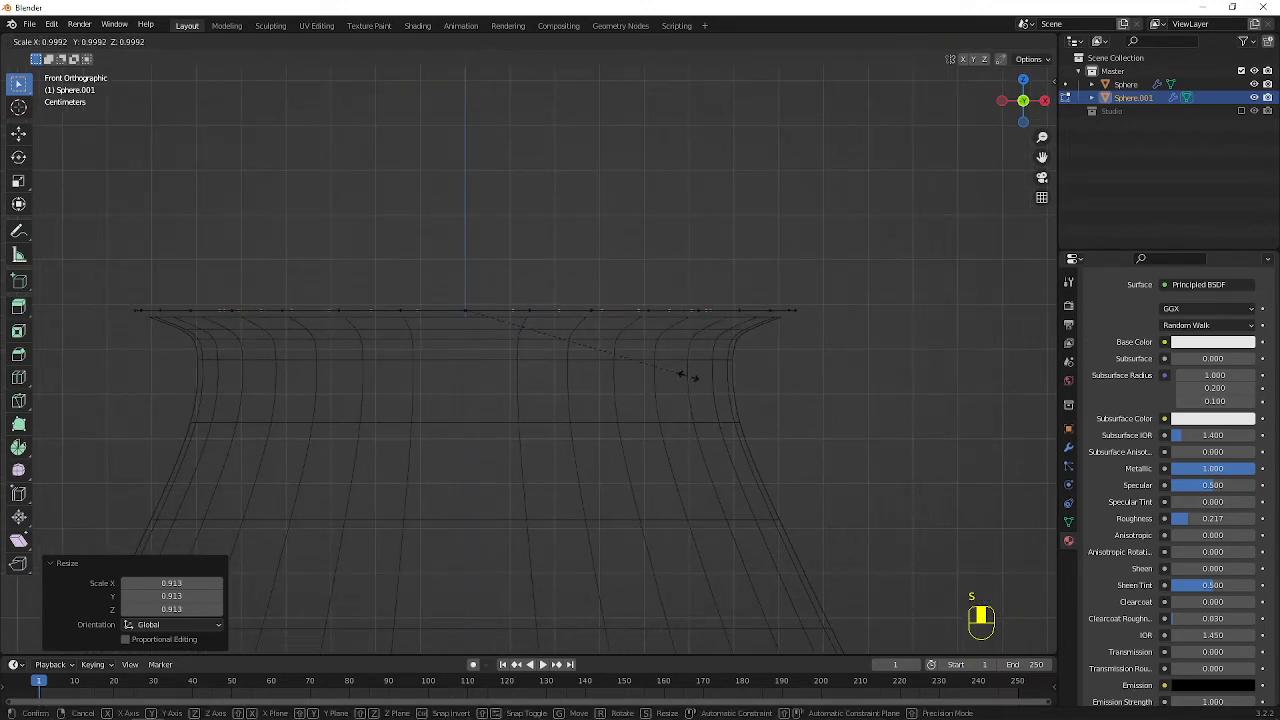
pyautogui.click(677, 372)
pyautogui.press('g')
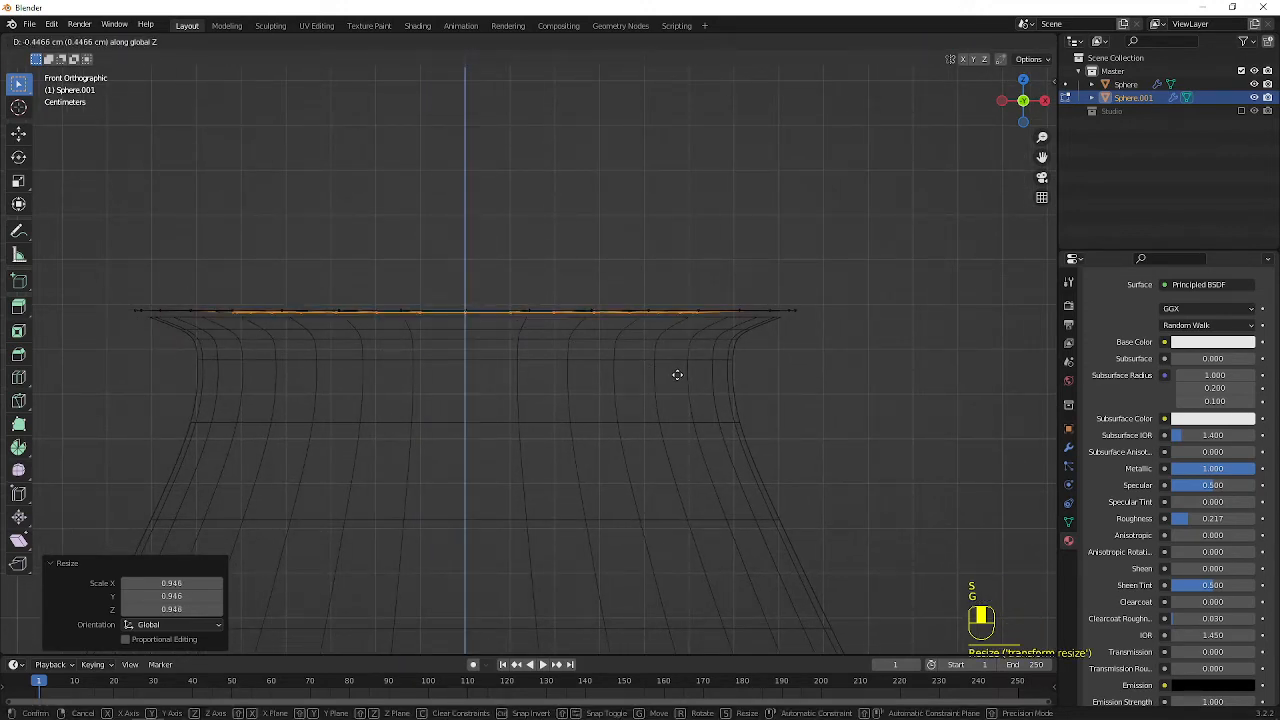
pyautogui.click(677, 379)
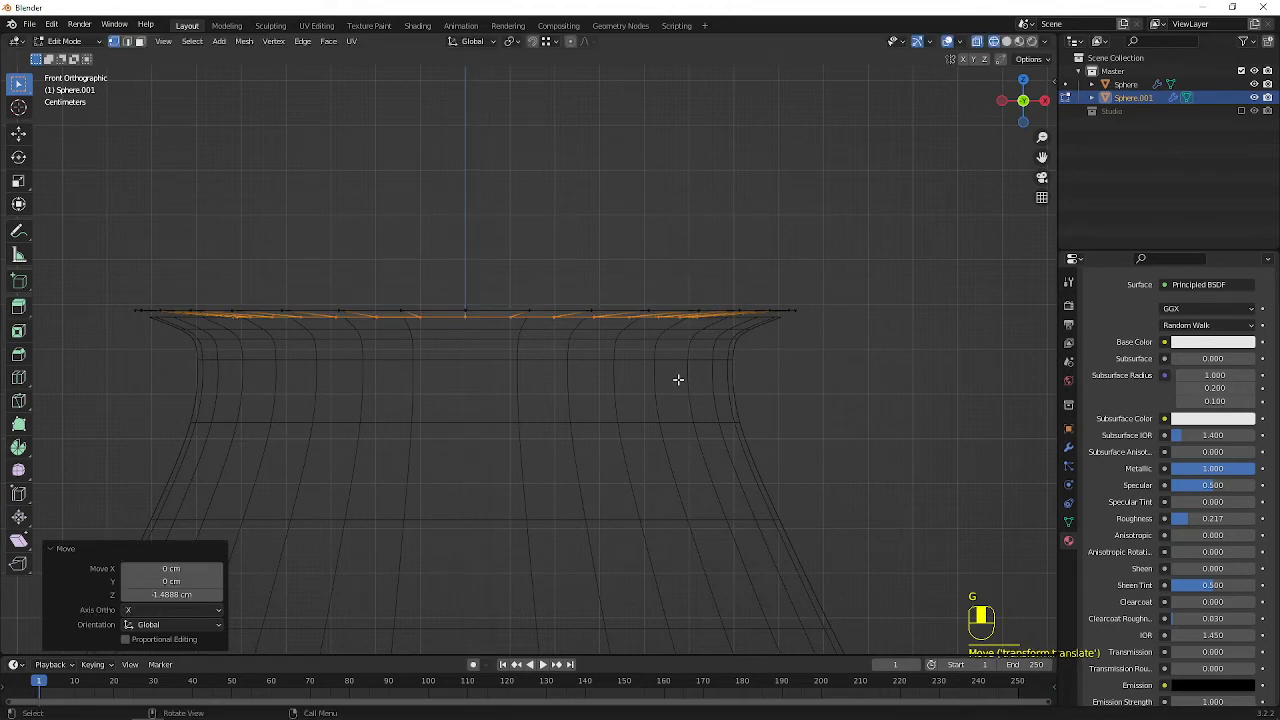
# - Extrude the inner loop 4.764 cm downward and scale its lower edge by 0.872 to form a tapered recess wall
pyautogui.press('e')
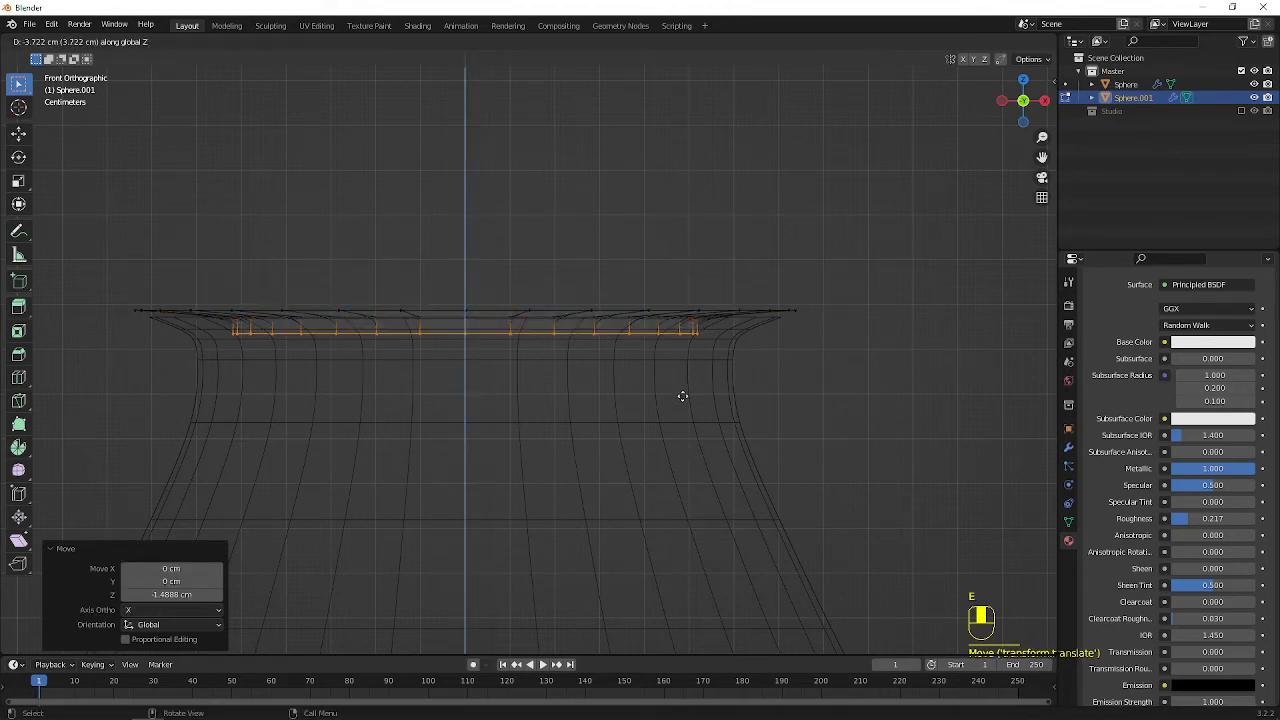
pyautogui.click(684, 400)
pyautogui.press('s')
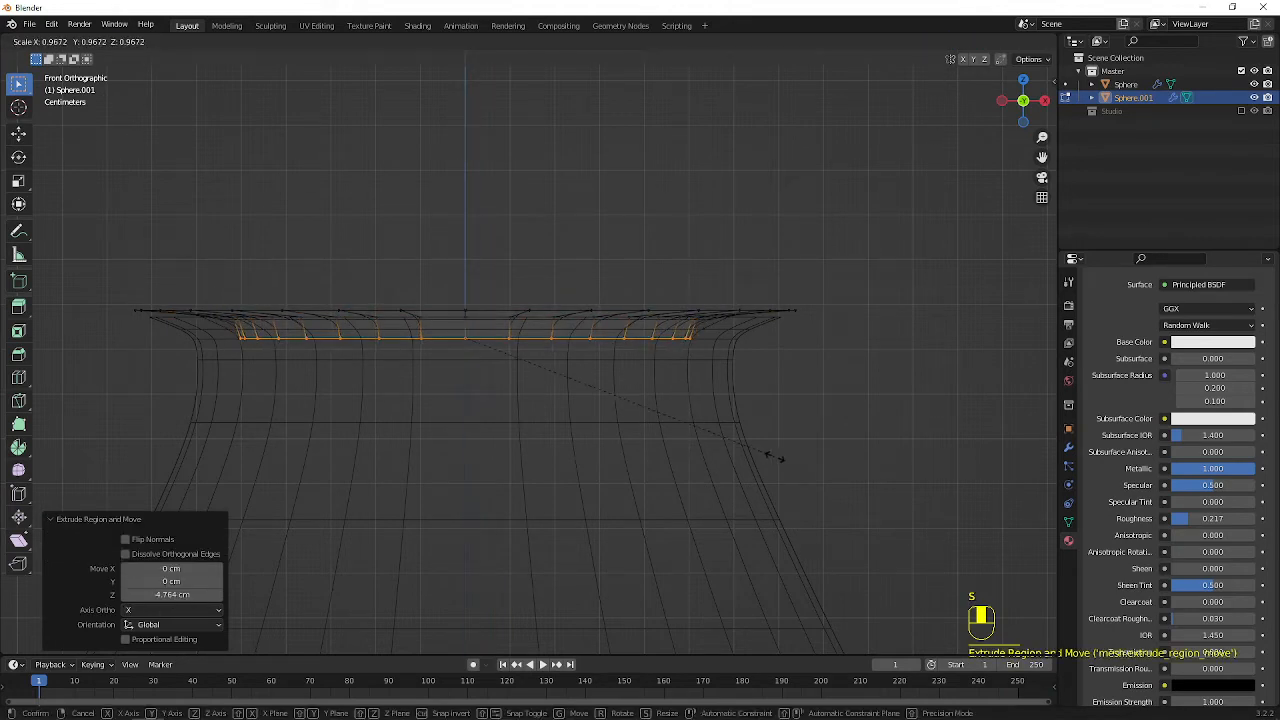
pyautogui.click(745, 443)
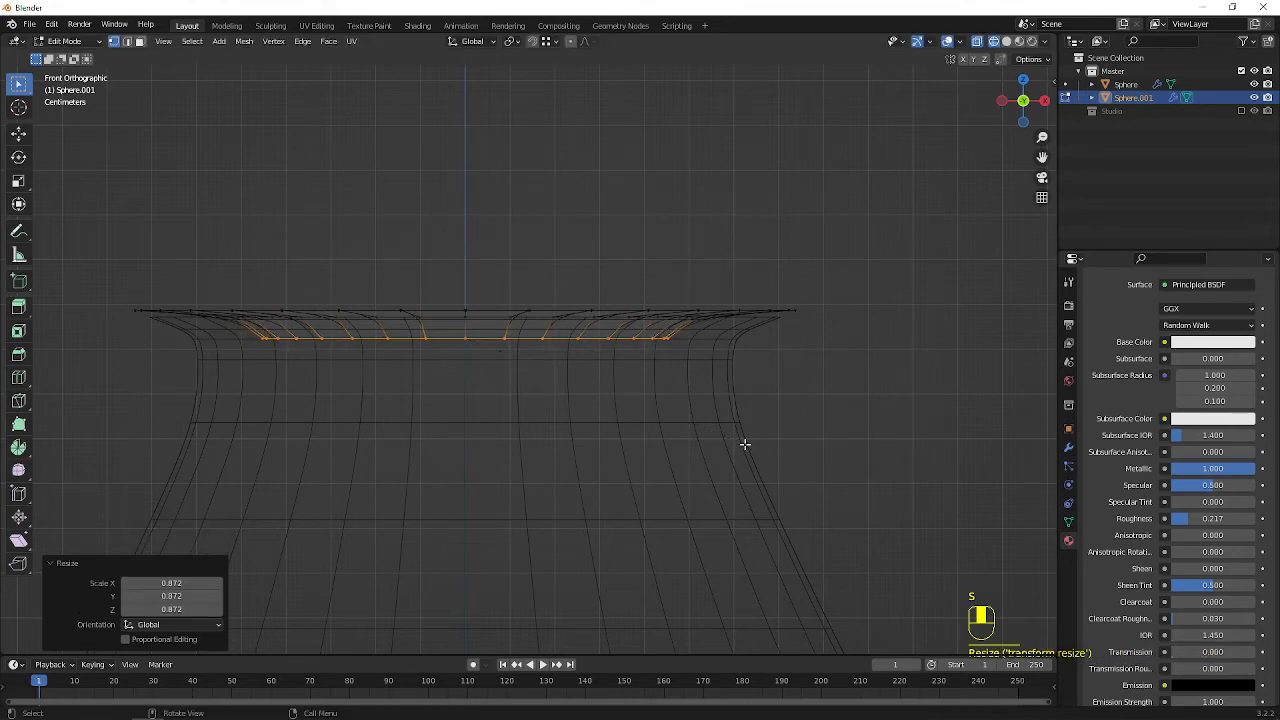
# - Extrude the recess's lower loop inward three times to start its flat floor, using scales of 0.704 and 0.660 for the last two
pyautogui.press('e')
pyautogui.press('s')
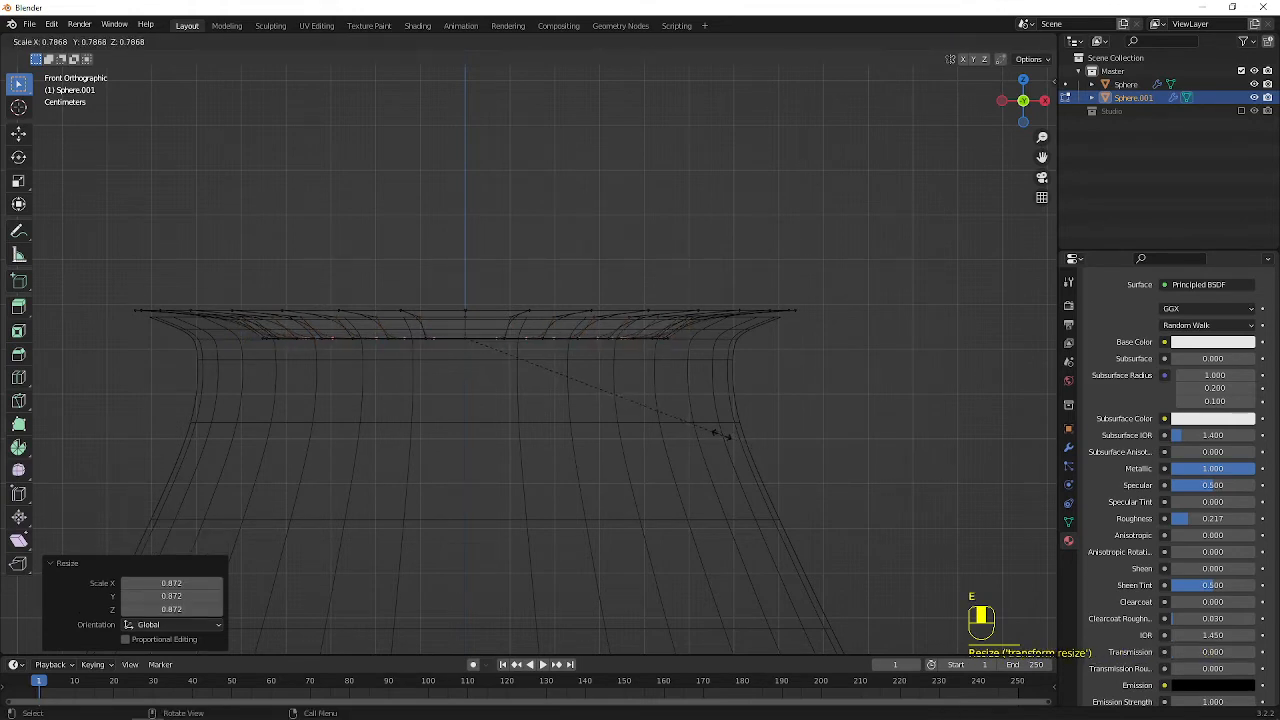
pyautogui.click(716, 433)
pyautogui.press('e')
pyautogui.click(649, 406)
pyautogui.press('e')
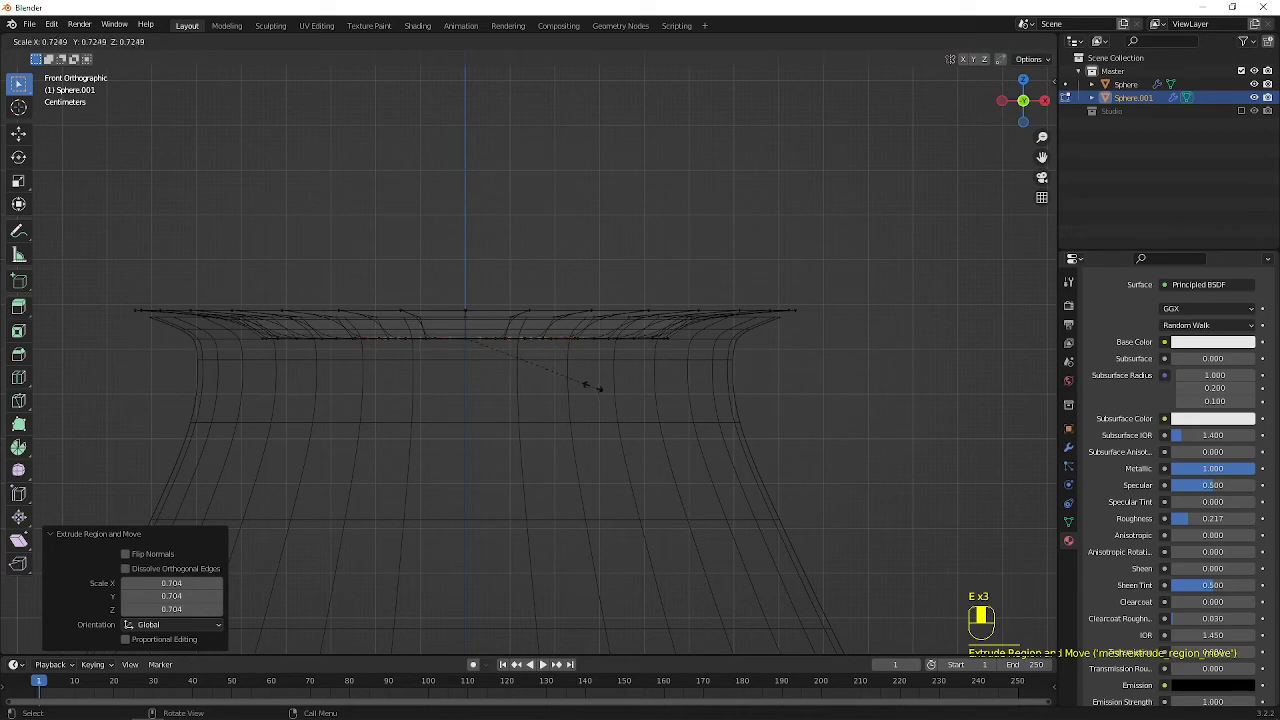
pyautogui.click(582, 382)
# - Scale the innermost floor loop by 0.838, working from the top view in solid shading
pyautogui.press('KP_7')
pyautogui.scroll(-3, 585, 385)
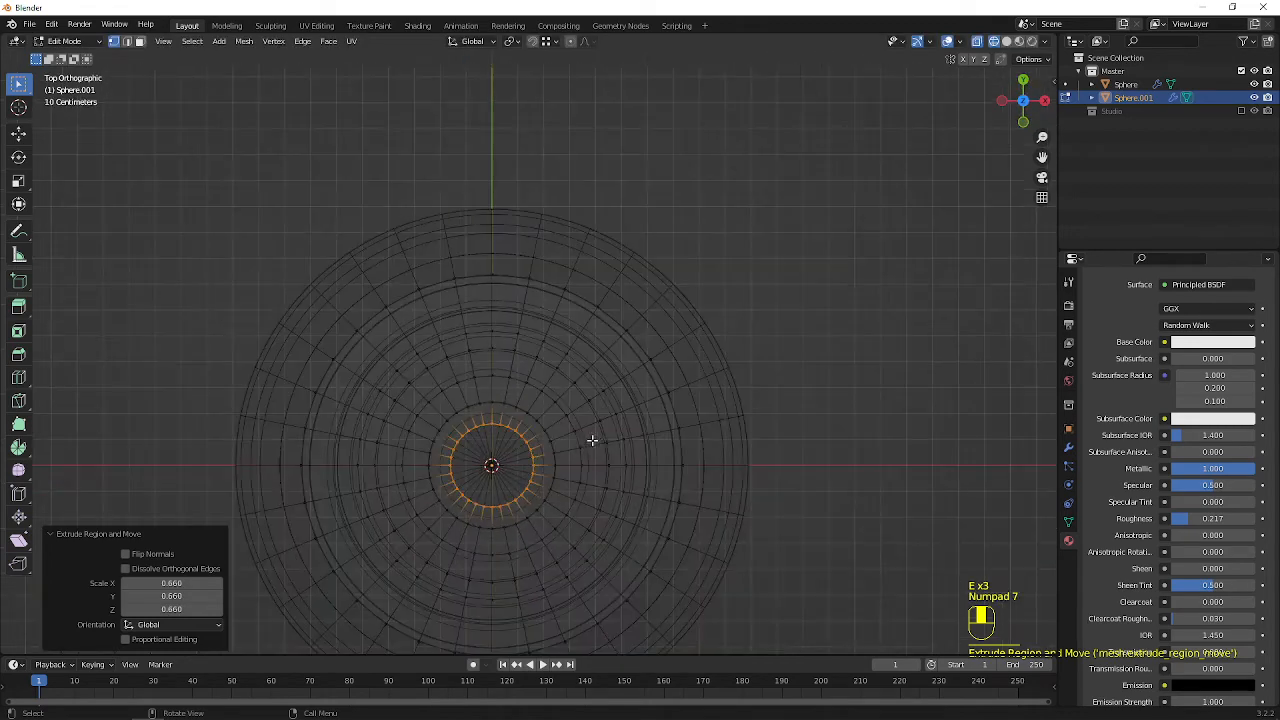
pyautogui.hotkey('shift', 'z')
pyautogui.keyDown('shift'); pyautogui.moveTo(573, 473); pyautogui.dragTo(593, 353, button='middle'); pyautogui.keyUp('shift')
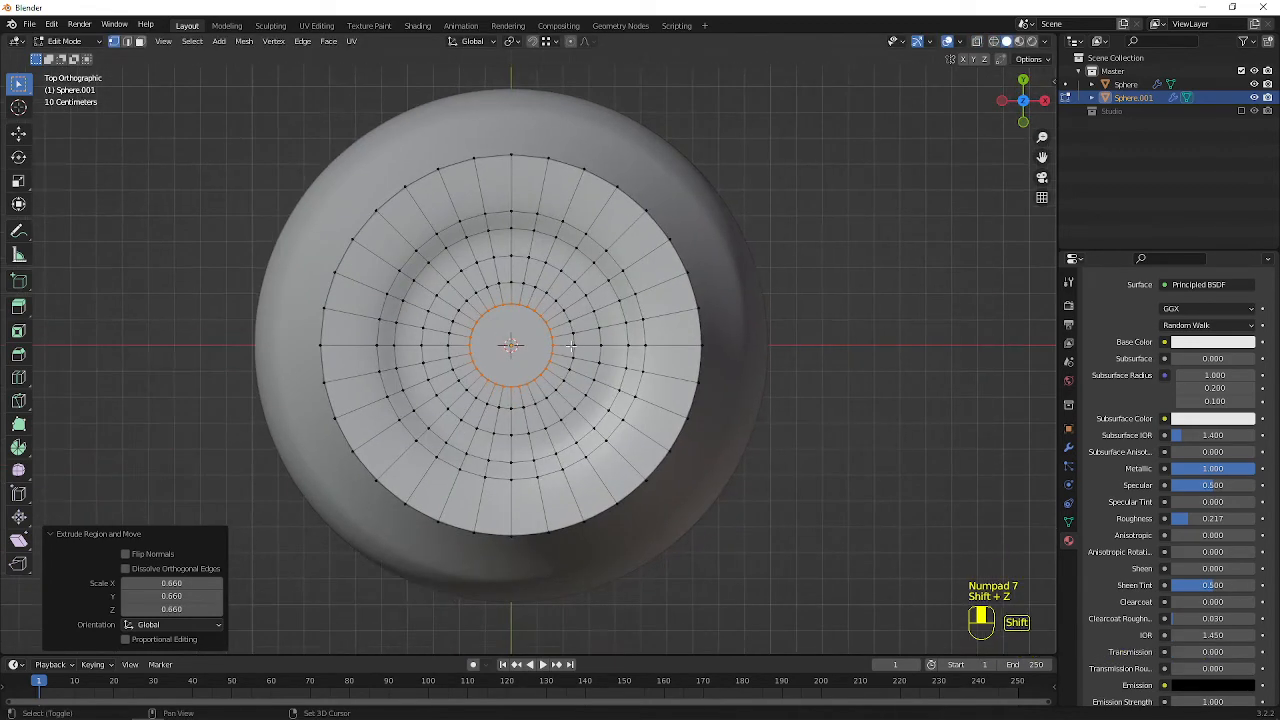
pyautogui.press('s')
pyautogui.click(622, 419)
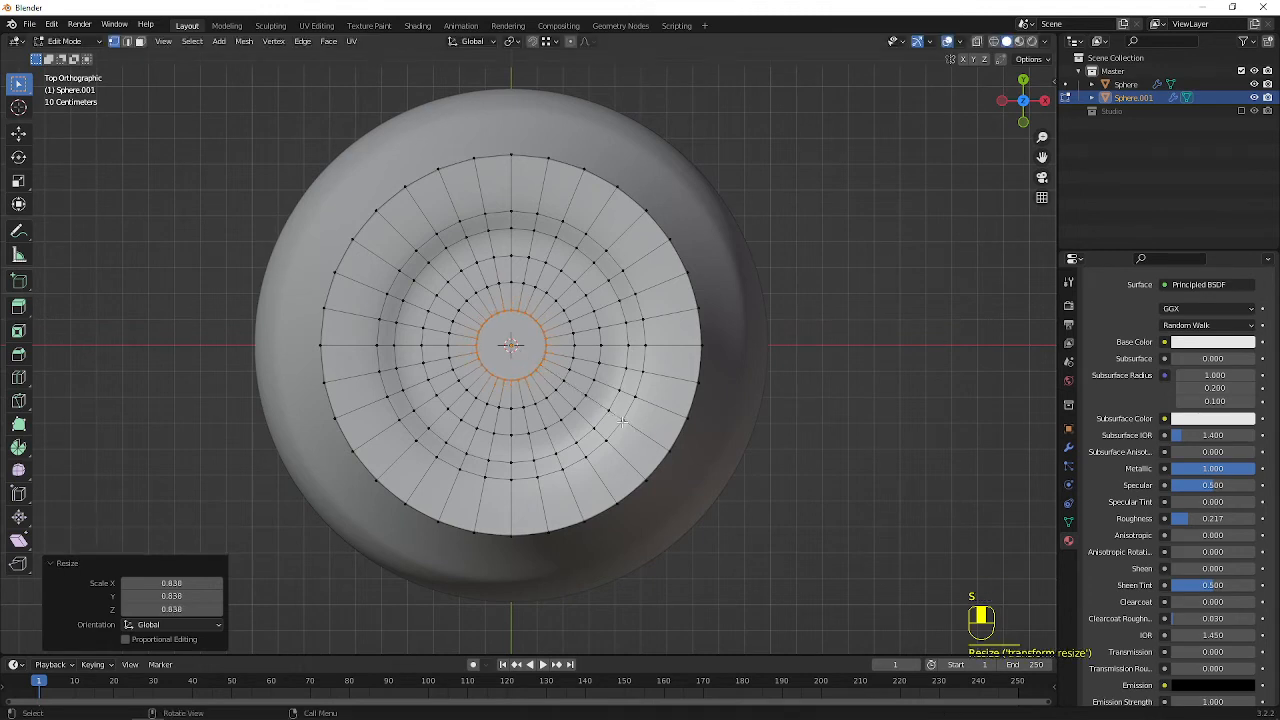
# - Extrude the innermost loop inward at a scale of 0.516 and merge the new vertices at the center to close the floor
pyautogui.scroll(4, 620, 418)
pyautogui.keyDown('shift'); pyautogui.moveTo(614, 381); pyautogui.dragTo(612, 371, button='middle'); pyautogui.keyUp('shift')
pyautogui.press('e')
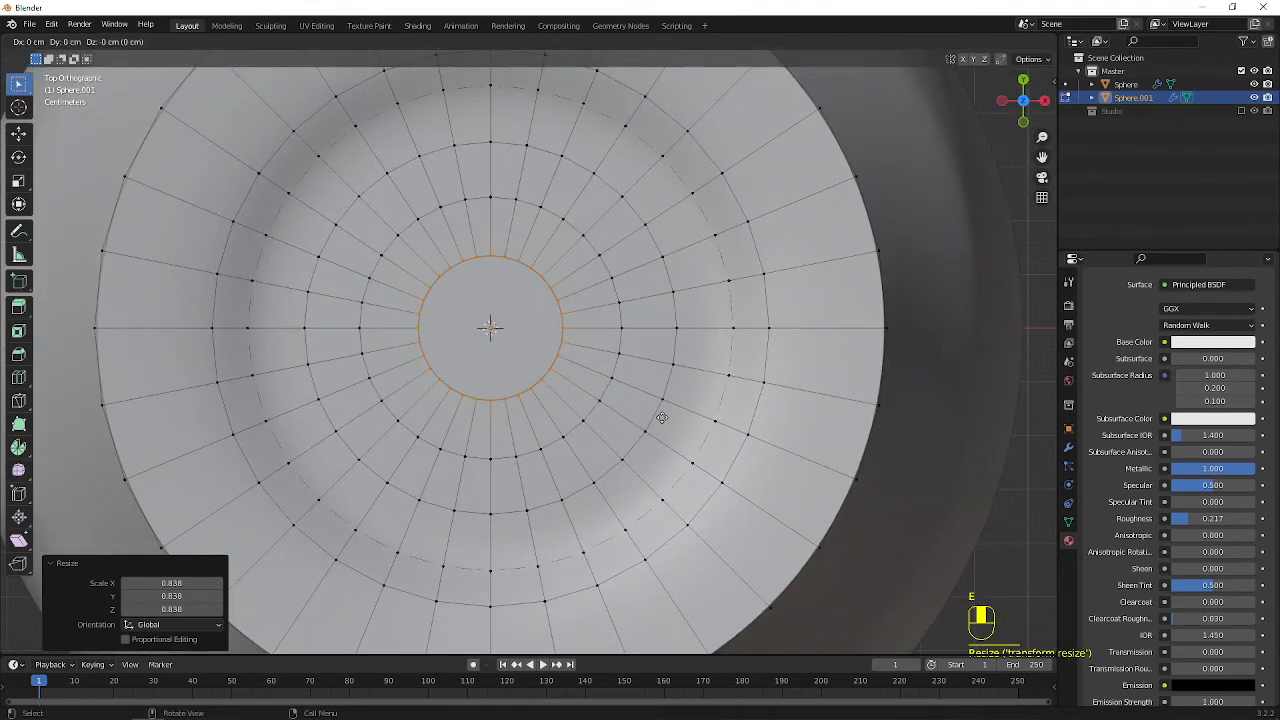
pyautogui.click(579, 375)
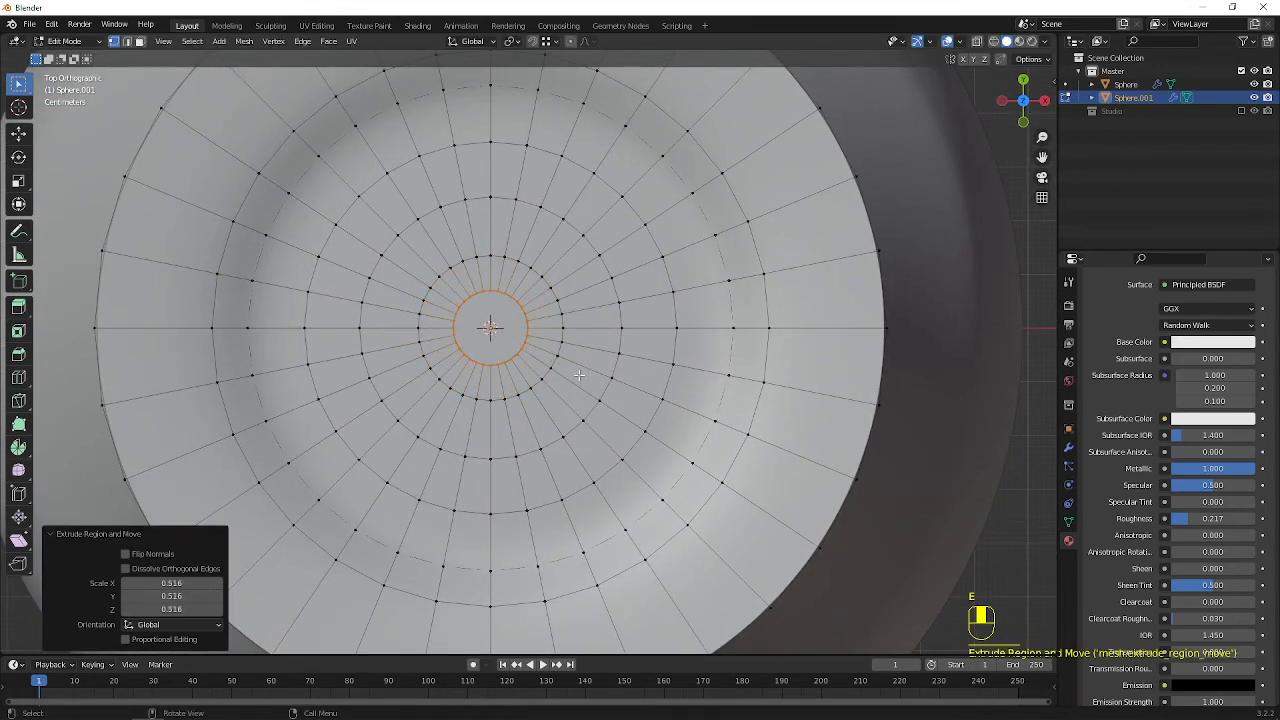
pyautogui.press('m')
pyautogui.click(578, 374)
pyautogui.moveTo(578, 374); pyautogui.dragTo(519, 345, button='middle')
pyautogui.scroll(4, 519, 345)
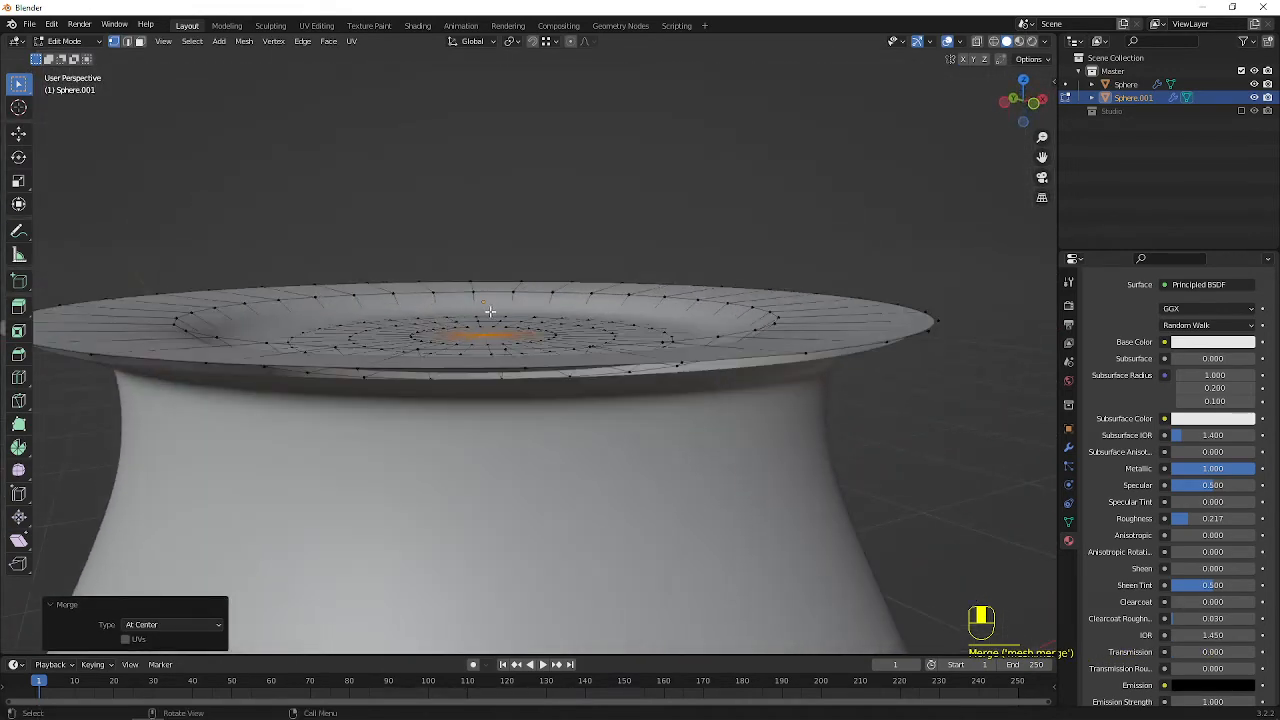
# - Hide the Subdivision effect in Edit Mode and bevel the recess wall's upper and lower edge loops by about 0.81 cm with one segment
pyautogui.click(1068, 447)
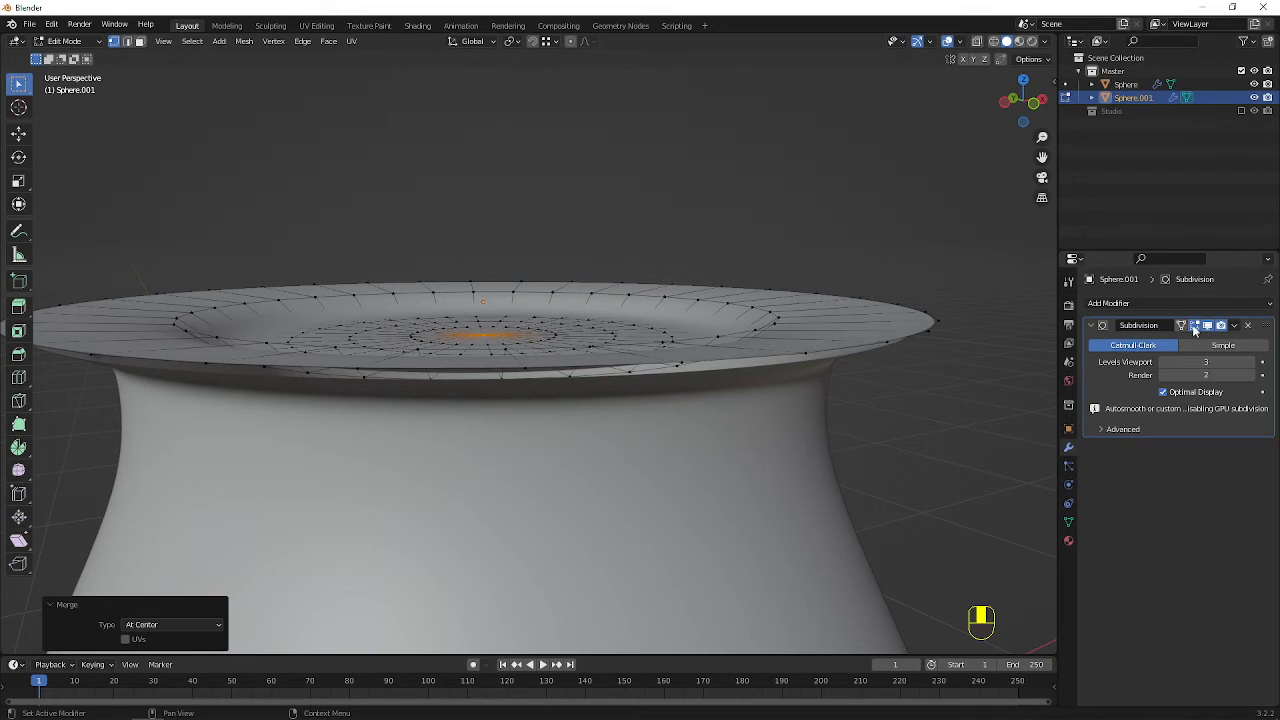
pyautogui.click(1194, 328)
pyautogui.moveTo(349, 220); pyautogui.dragTo(356, 277, button='middle')
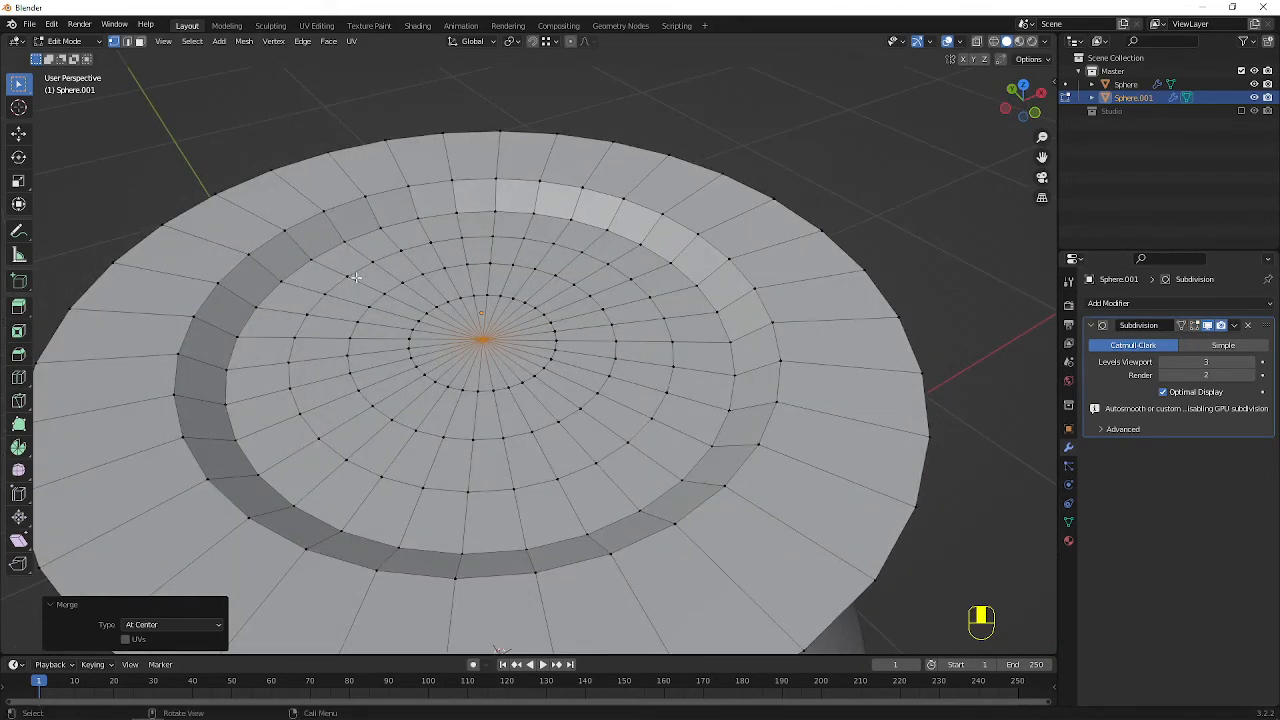
pyautogui.press('2')
pyautogui.keyDown('alt'); pyautogui.keyDown('shift'); pyautogui.click(236, 262); pyautogui.keyUp('shift'); pyautogui.keyUp('alt')
pyautogui.keyDown('alt'); pyautogui.keyDown('shift'); pyautogui.click(271, 289); pyautogui.keyUp('shift'); pyautogui.keyUp('alt')
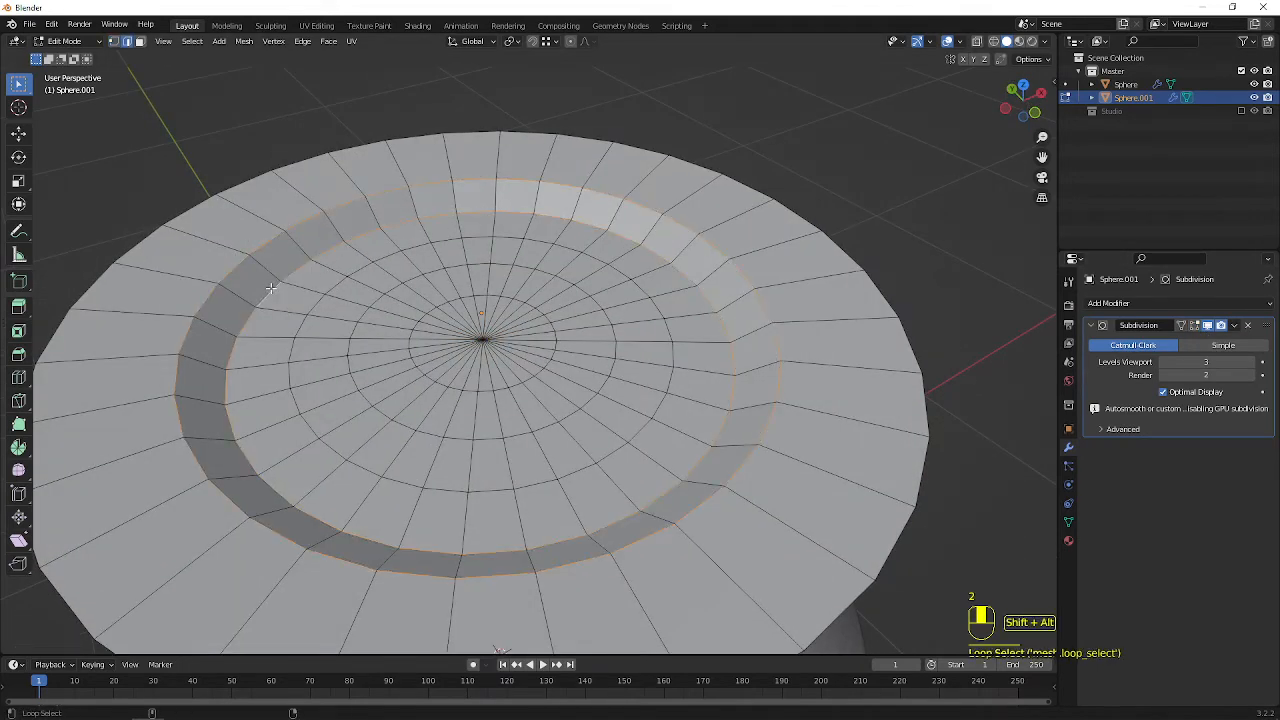
pyautogui.hotkey('ctrl', 'b')
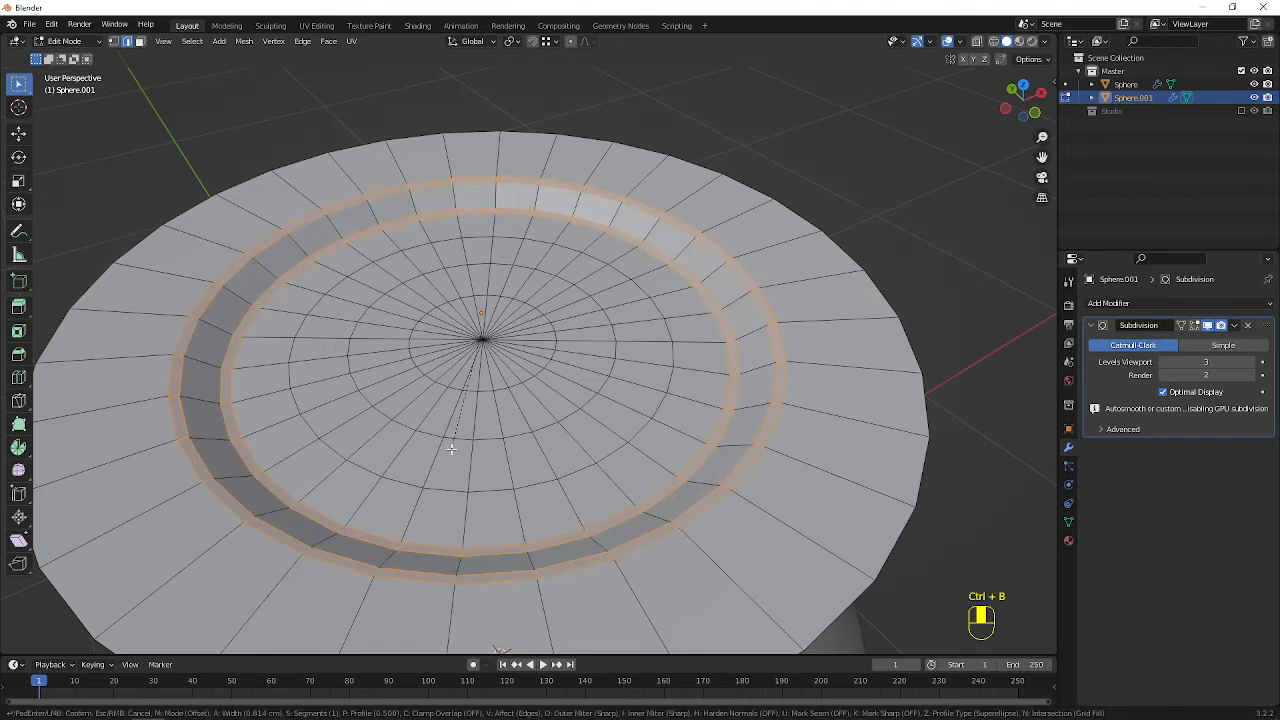
pyautogui.click(451, 449)
pyautogui.press('Tab')
pyautogui.moveTo(460, 355); pyautogui.dragTo(446, 403, button='middle')
pyautogui.scroll(4, 447, 390)
pyautogui.scroll(-5, 509, 452)
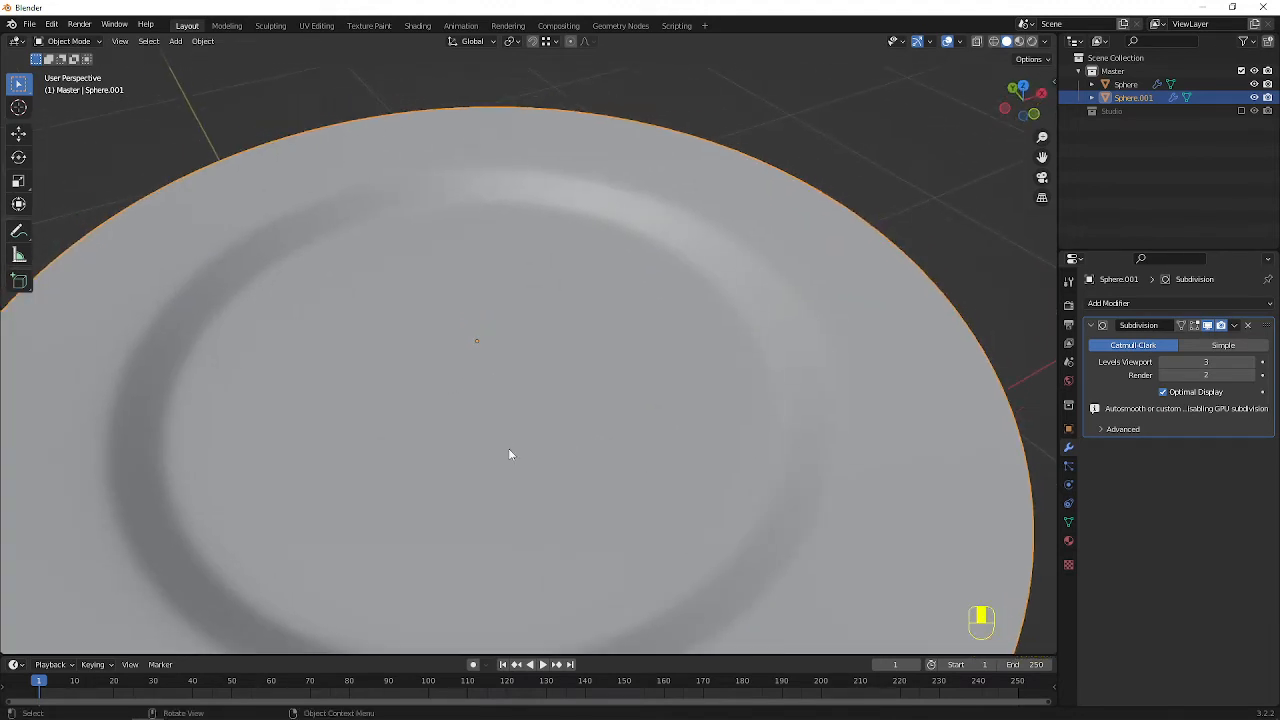
pyautogui.moveTo(514, 446); pyautogui.dragTo(469, 345, button='middle')
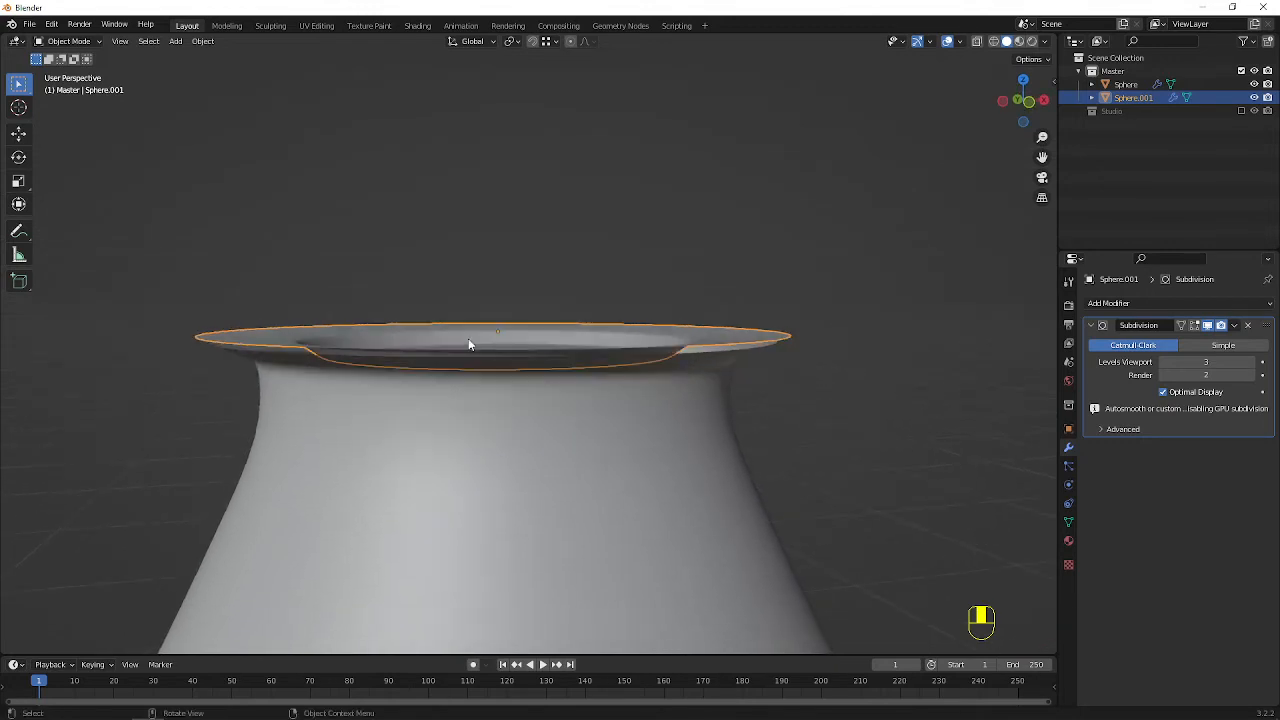
# - Select the center vertex, grow the selection seven times to cover the whole recess, and lower it about 2 cm along Z
pyautogui.press('KP_1')
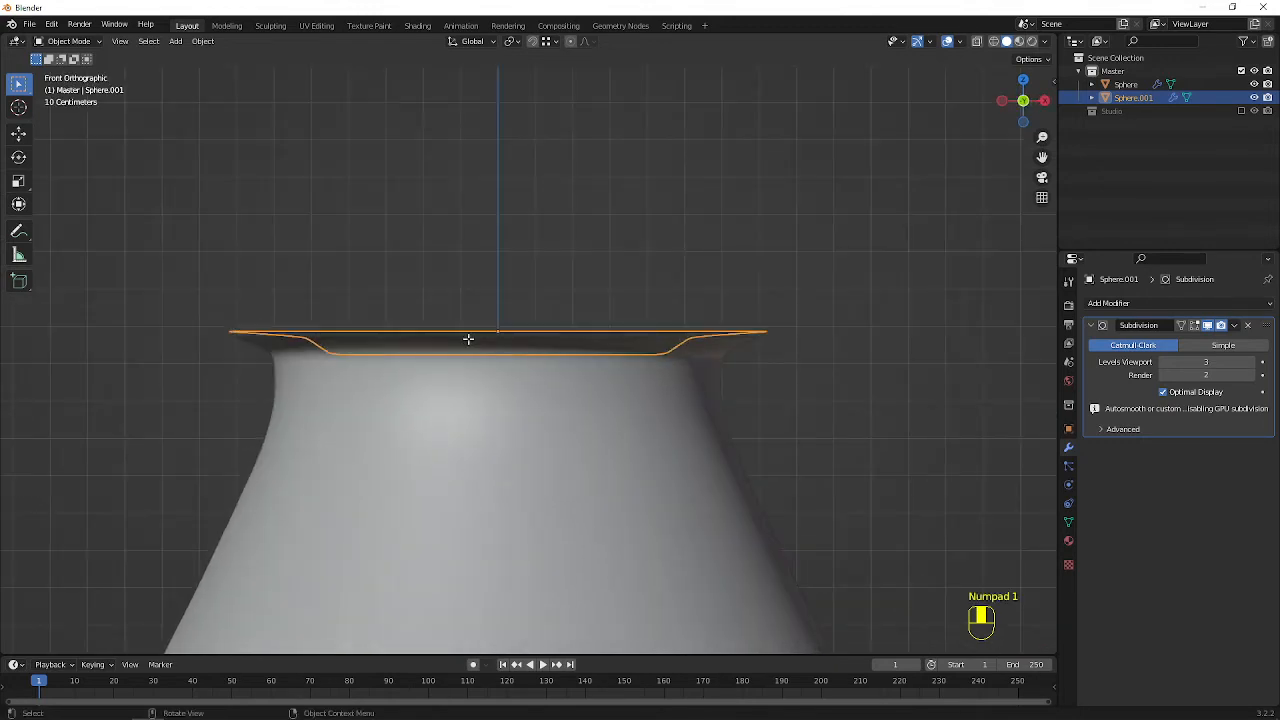
pyautogui.press('Tab')
pyautogui.hotkey('shift', 'z')
pyautogui.moveTo(485, 262); pyautogui.dragTo(510, 345, button='middle')
pyautogui.click(494, 351)
pyautogui.press('1')
pyautogui.click(500, 349)
pyautogui.hotkey('shift', 'z')
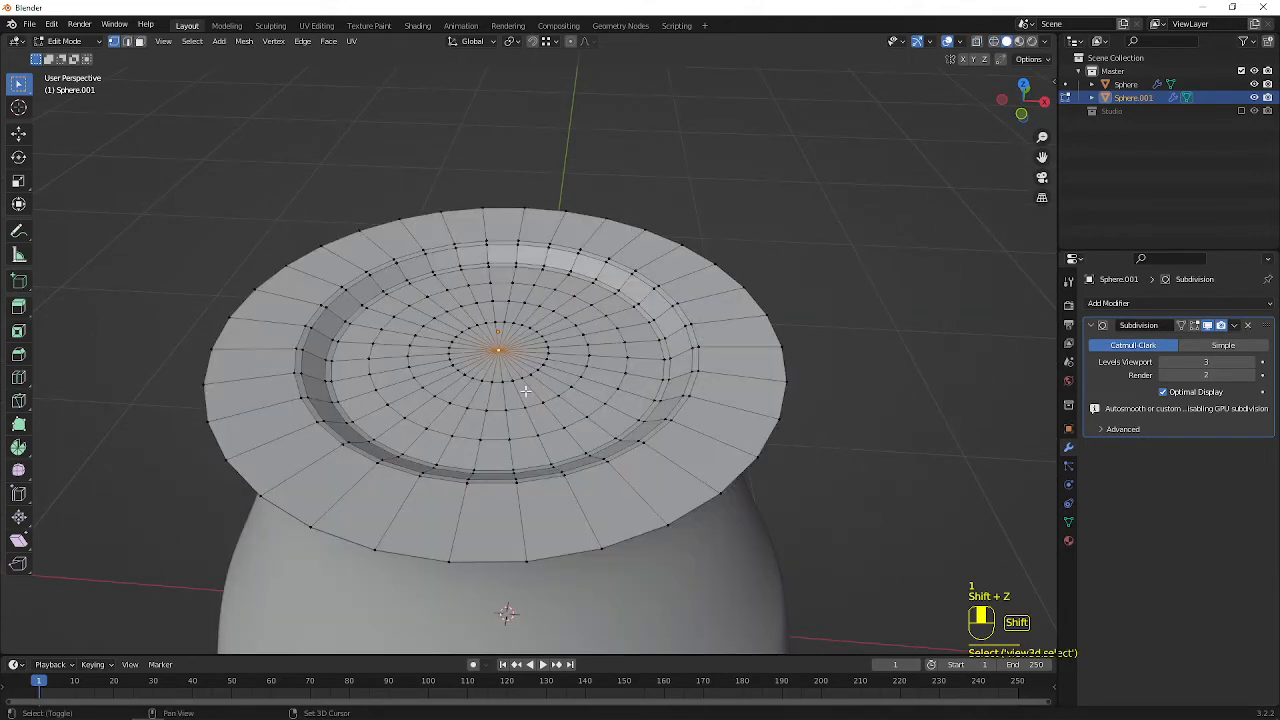
pyautogui.press('ctrl+KP_Add')
pyautogui.press('ctrl+KP_Add')
pyautogui.press('ctrl+KP_Add')
pyautogui.press('ctrl+KP_Add')
pyautogui.press('ctrl+KP_Add')
pyautogui.press('ctrl+KP_Add')
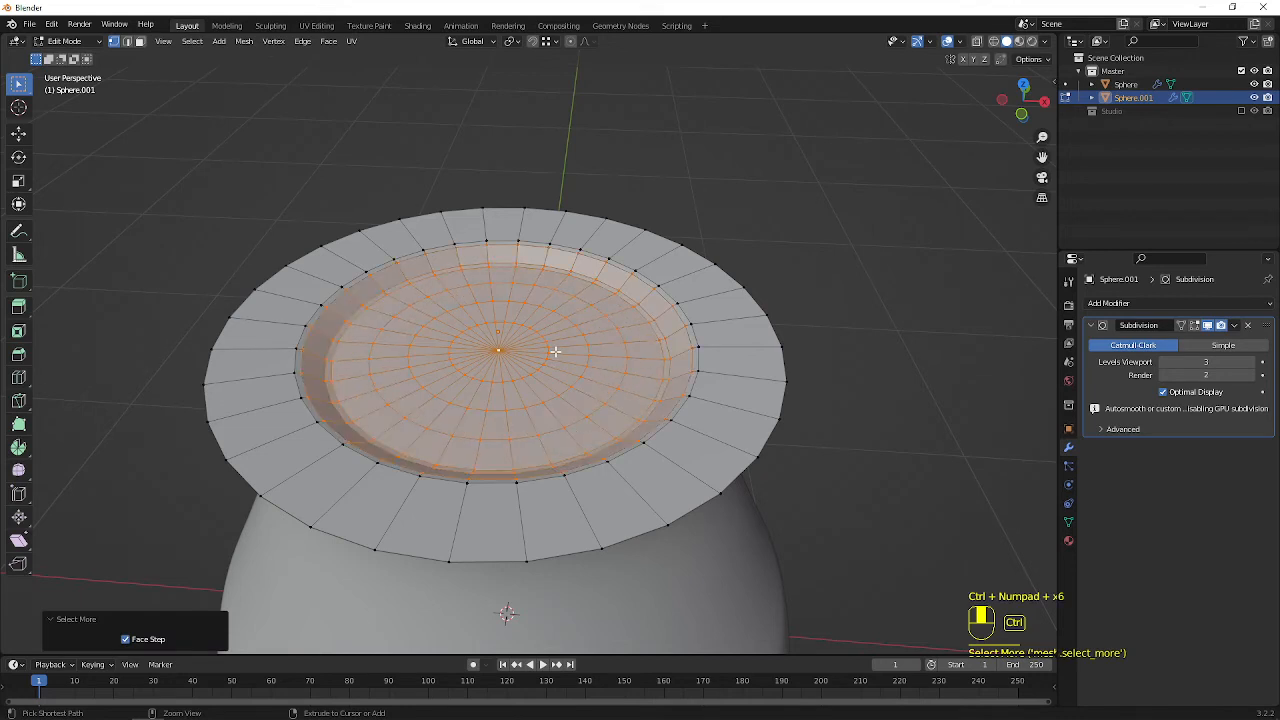
pyautogui.press('ctrl+KP_Add')
pyautogui.press('KP_1')
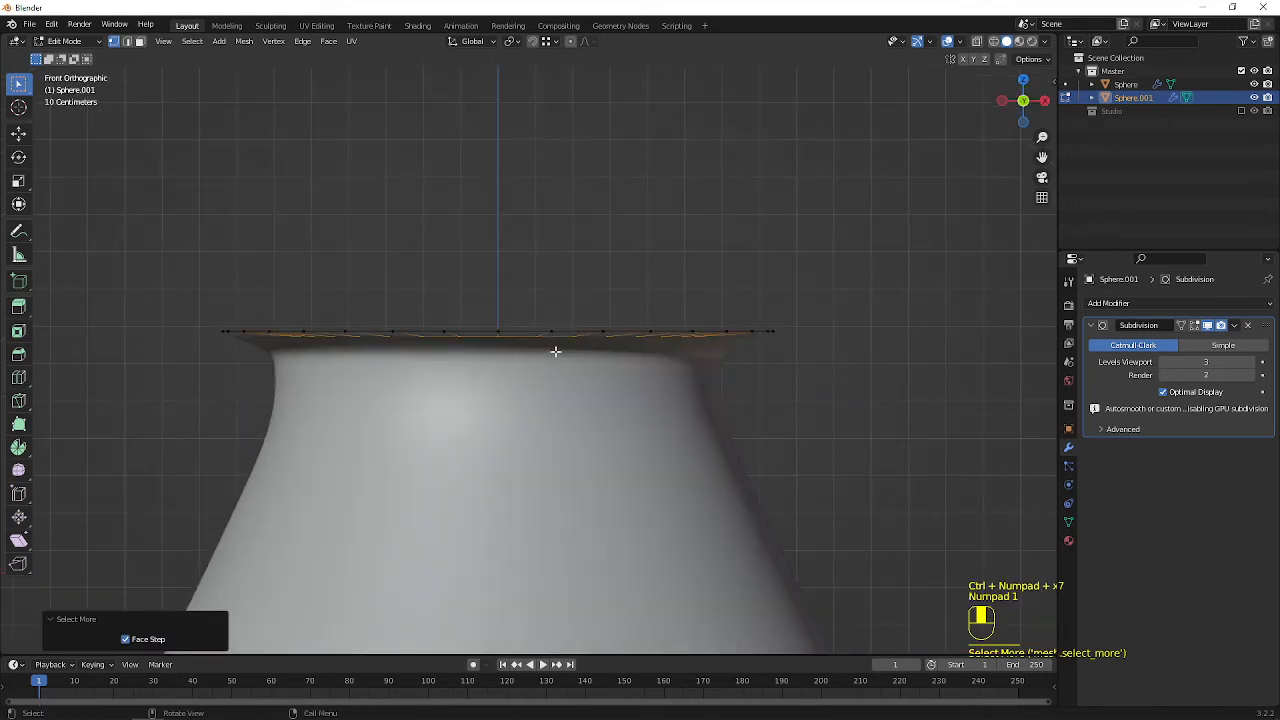
pyautogui.press('z')
pyautogui.click(428, 356)
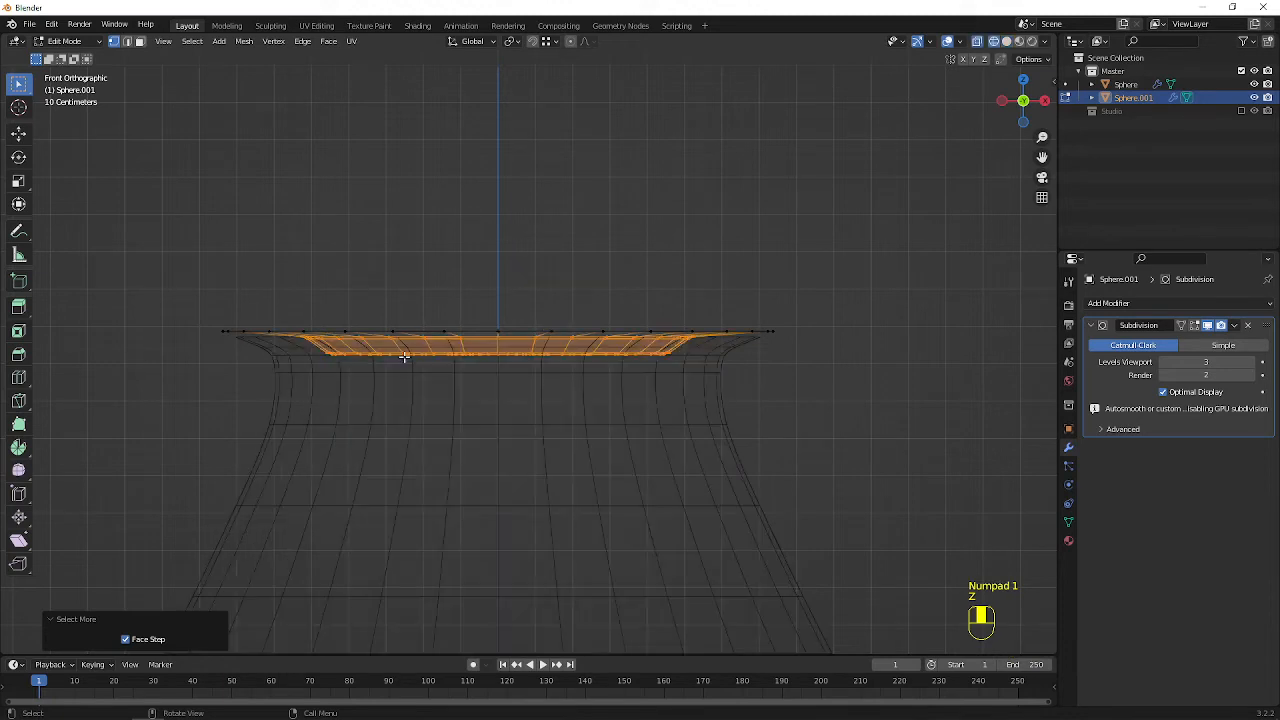
pyautogui.press('g')
pyautogui.press('z')
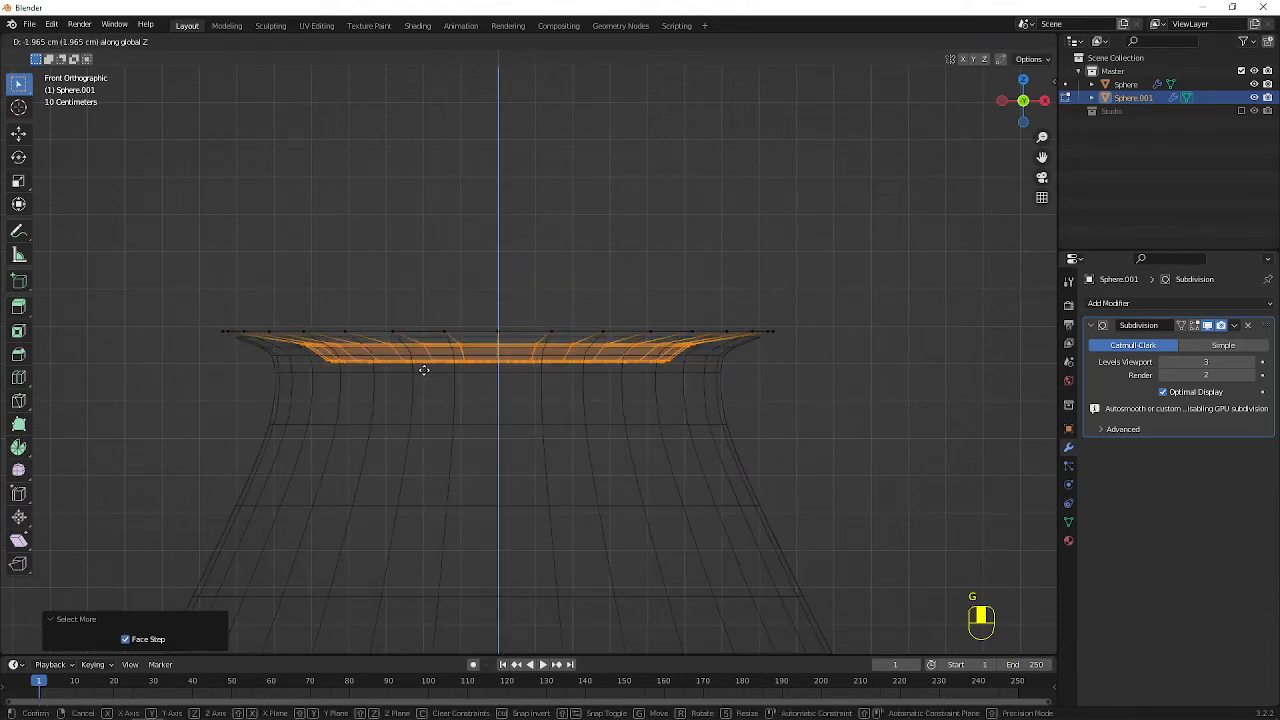
pyautogui.click(424, 369)
pyautogui.press('Tab')
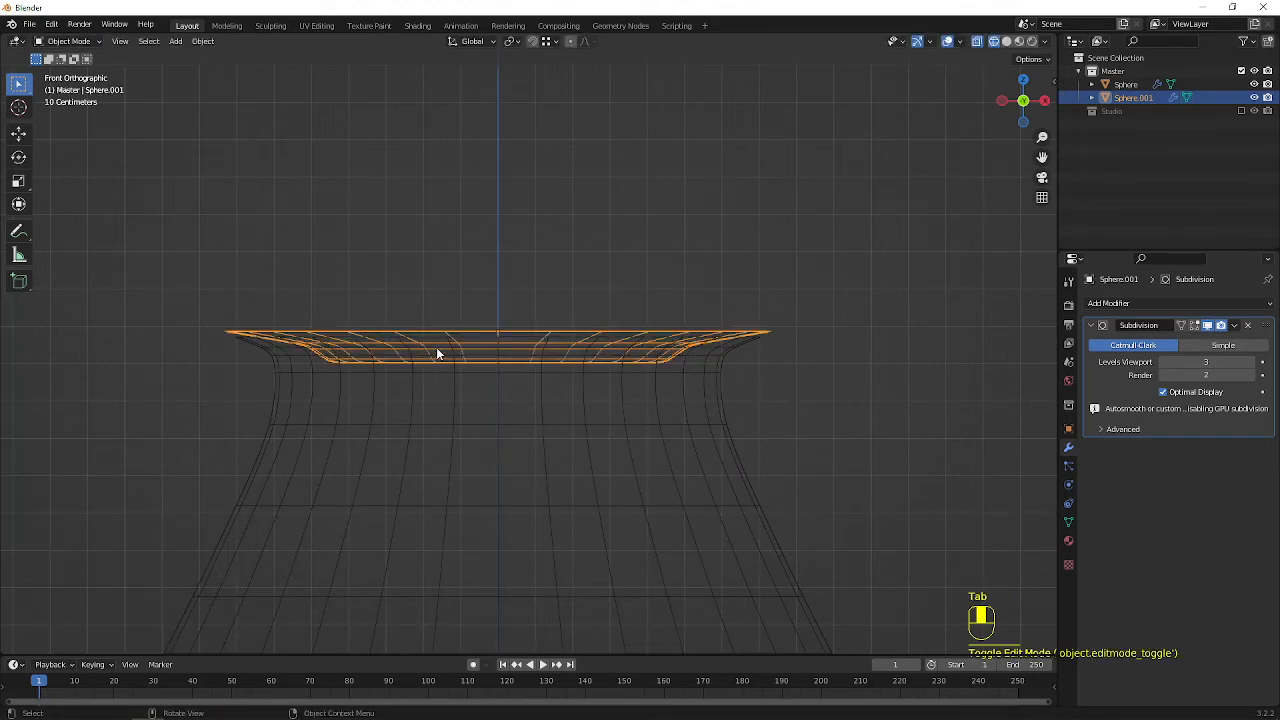
pyautogui.hotkey('shift', 'z')
pyautogui.moveTo(494, 277); pyautogui.dragTo(475, 313, button='middle')
pyautogui.moveTo(462, 240); pyautogui.dragTo(463, 348, button='middle')
# - Select vertices at regular intervals around the outer floor loop of the recess and staggered vertices on the next loop inward
pyautogui.press('Tab')
pyautogui.click(392, 296)
pyautogui.moveTo(392, 296); pyautogui.dragTo(381, 306, button='middle')
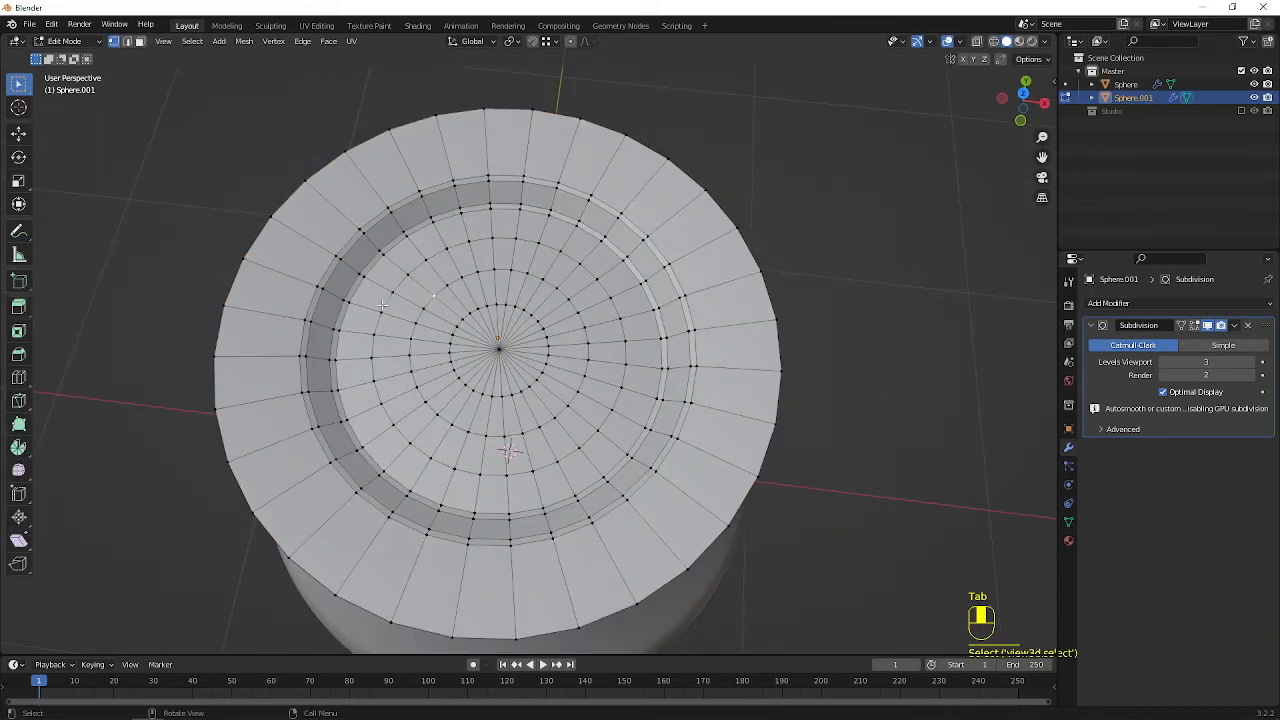
pyautogui.scroll(1, 405, 342)
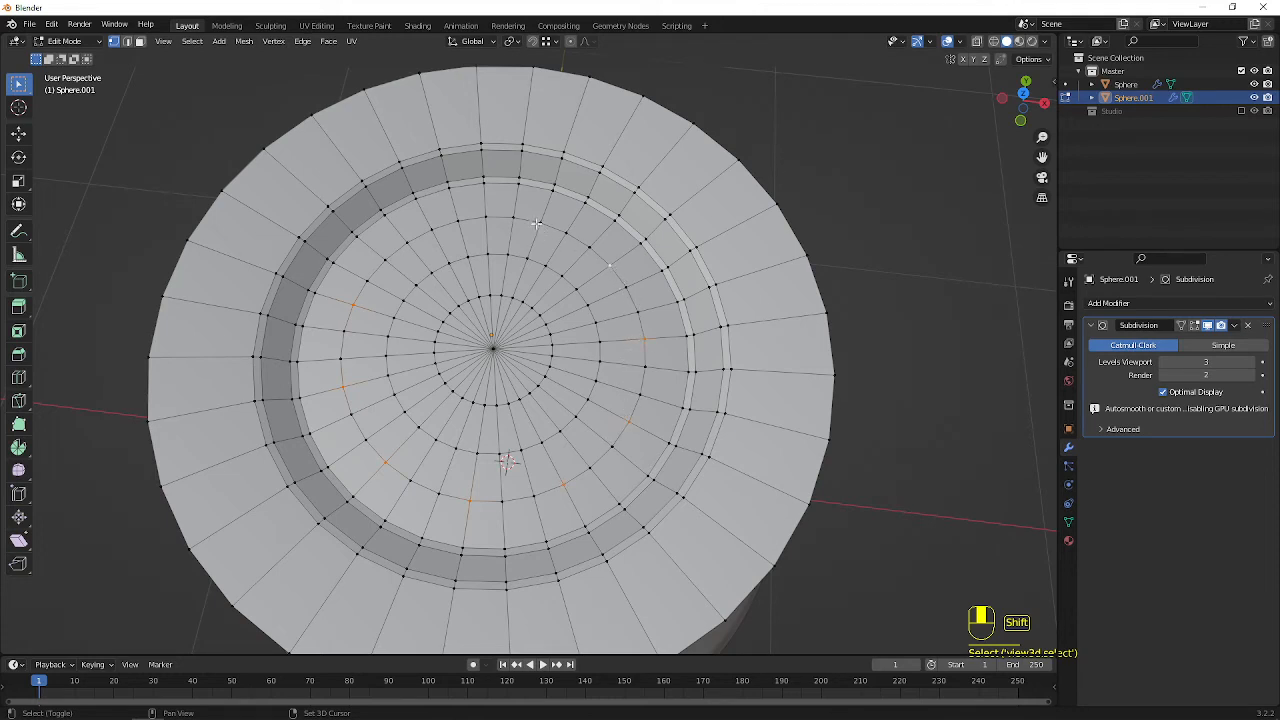
pyautogui.keyDown('shift'); pyautogui.click(382, 262); pyautogui.keyUp('shift')
pyautogui.keyDown('shift'); pyautogui.click(390, 356); pyautogui.keyUp('shift')
pyautogui.keyDown('shift'); pyautogui.click(420, 428); pyautogui.keyUp('shift')
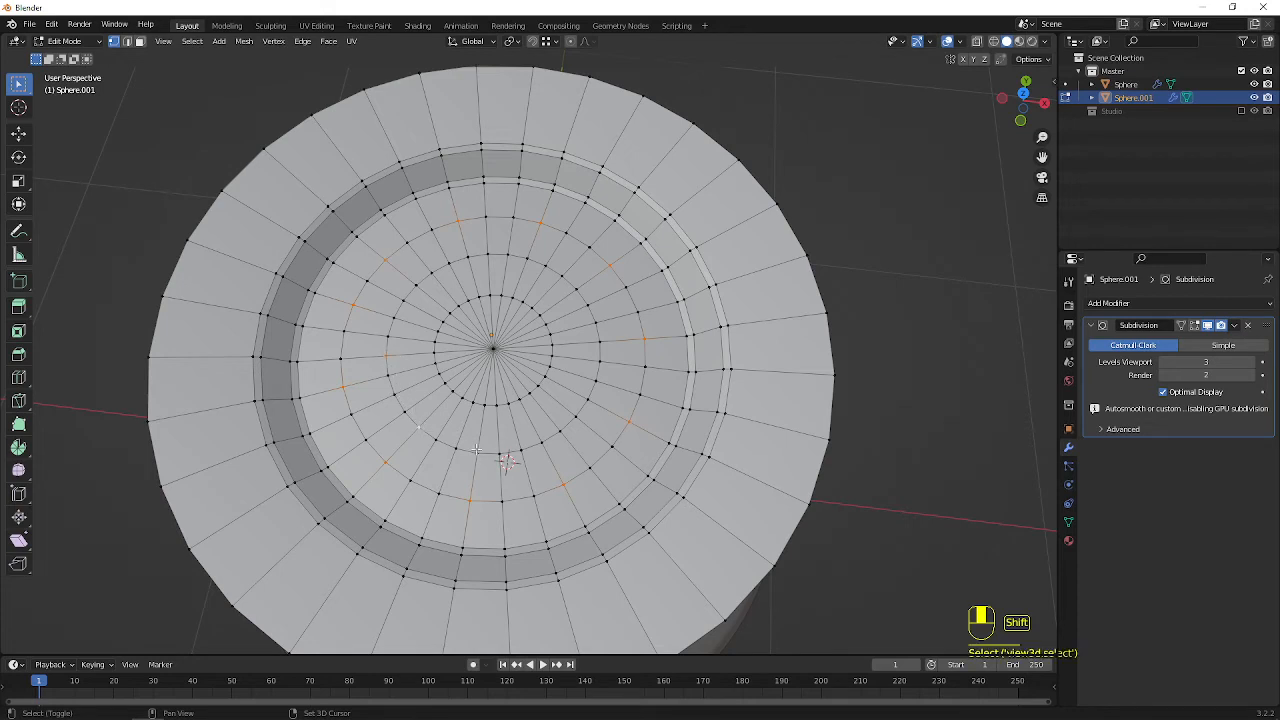
pyautogui.keyDown('shift'); pyautogui.click(537, 441); pyautogui.keyUp('shift')
pyautogui.keyDown('shift'); pyautogui.click(493, 250); pyautogui.keyUp('shift')
pyautogui.scroll(4, 493, 249)
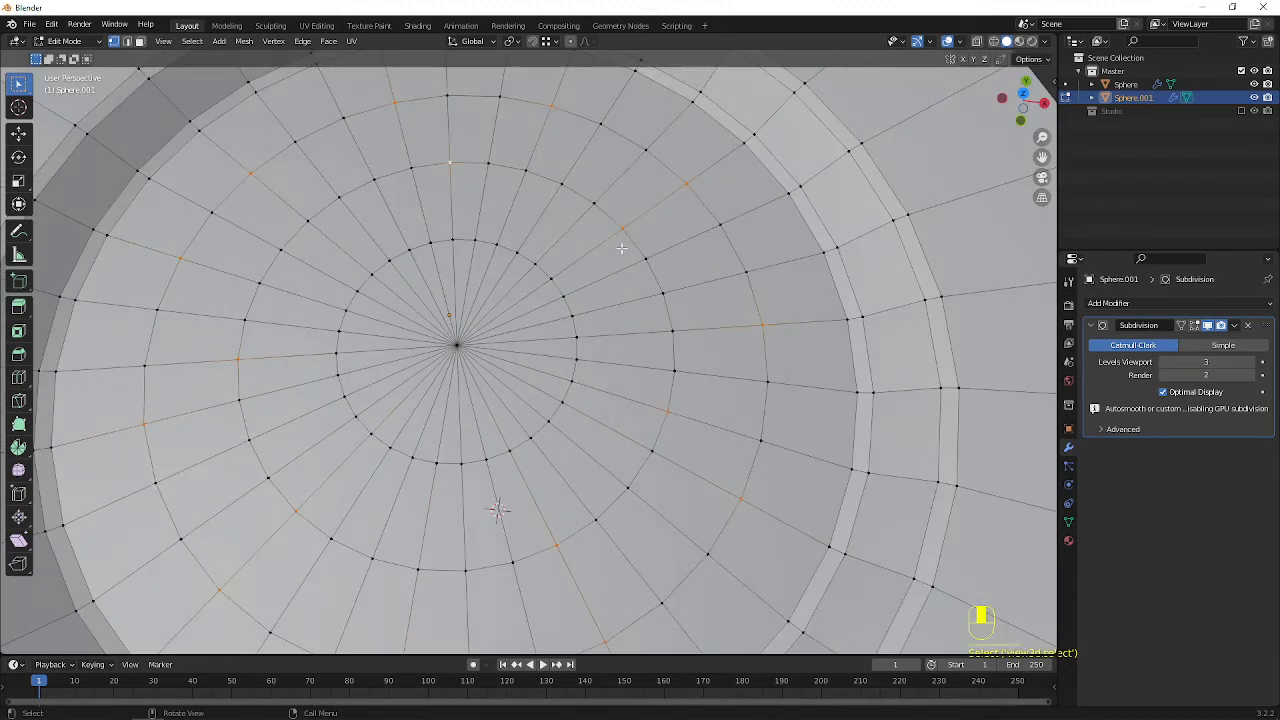
pyautogui.hotkey('ctrl', 'b')
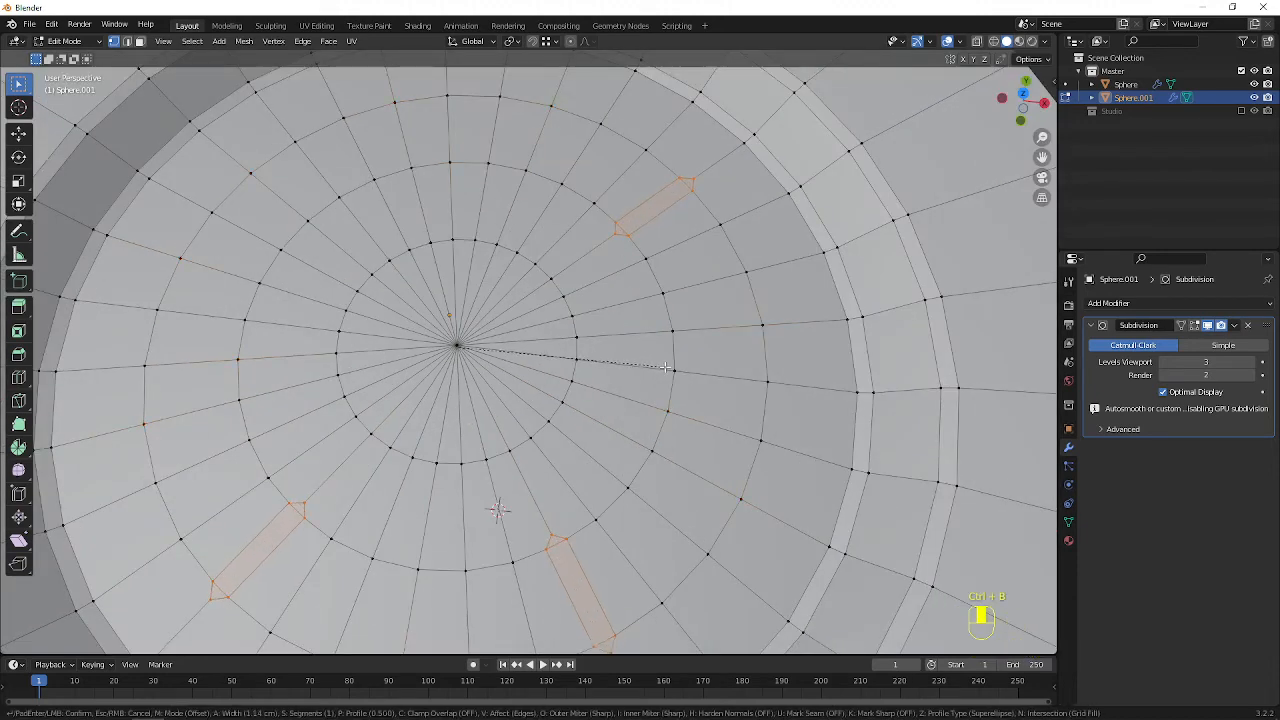
pyautogui.rightClick(670, 369)
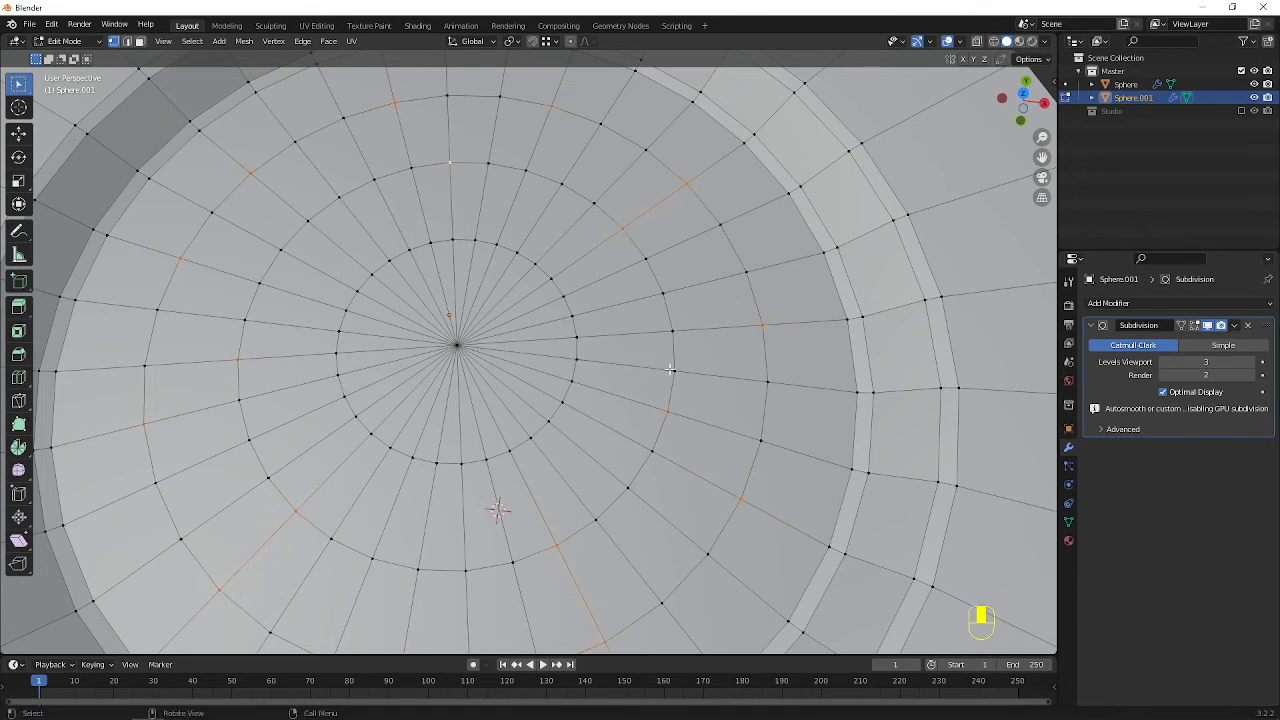
pyautogui.scroll(-2, 655, 380)
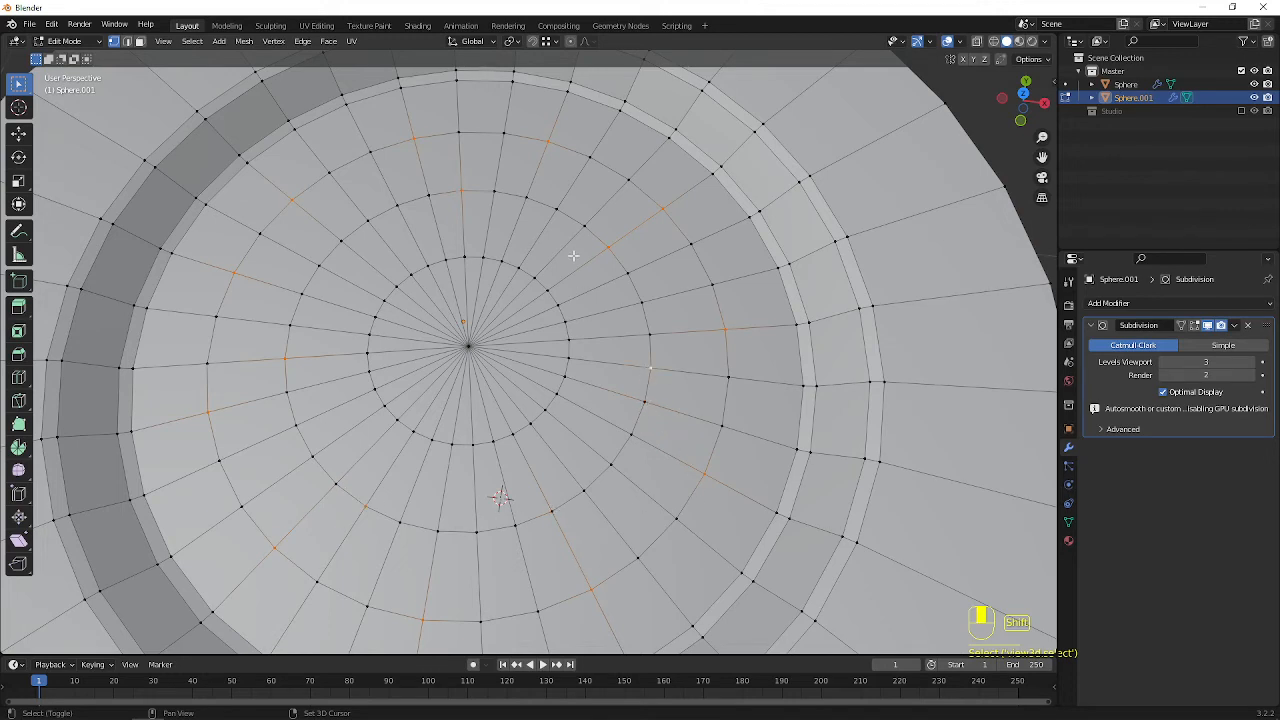
# - Bevel the selected vertices on the recess floor about 2.21 cm with one segment using a vertex bevel
pyautogui.hotkey('shift', 'z')
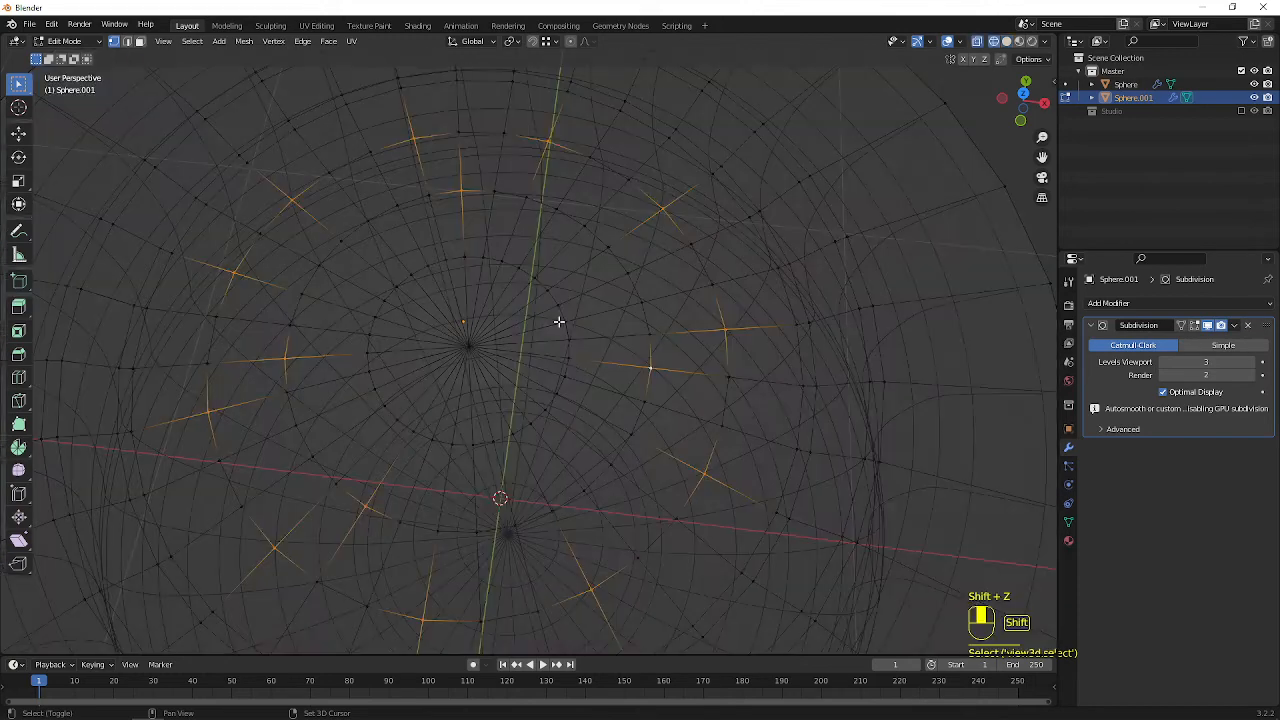
pyautogui.hotkey('shift', 'z')
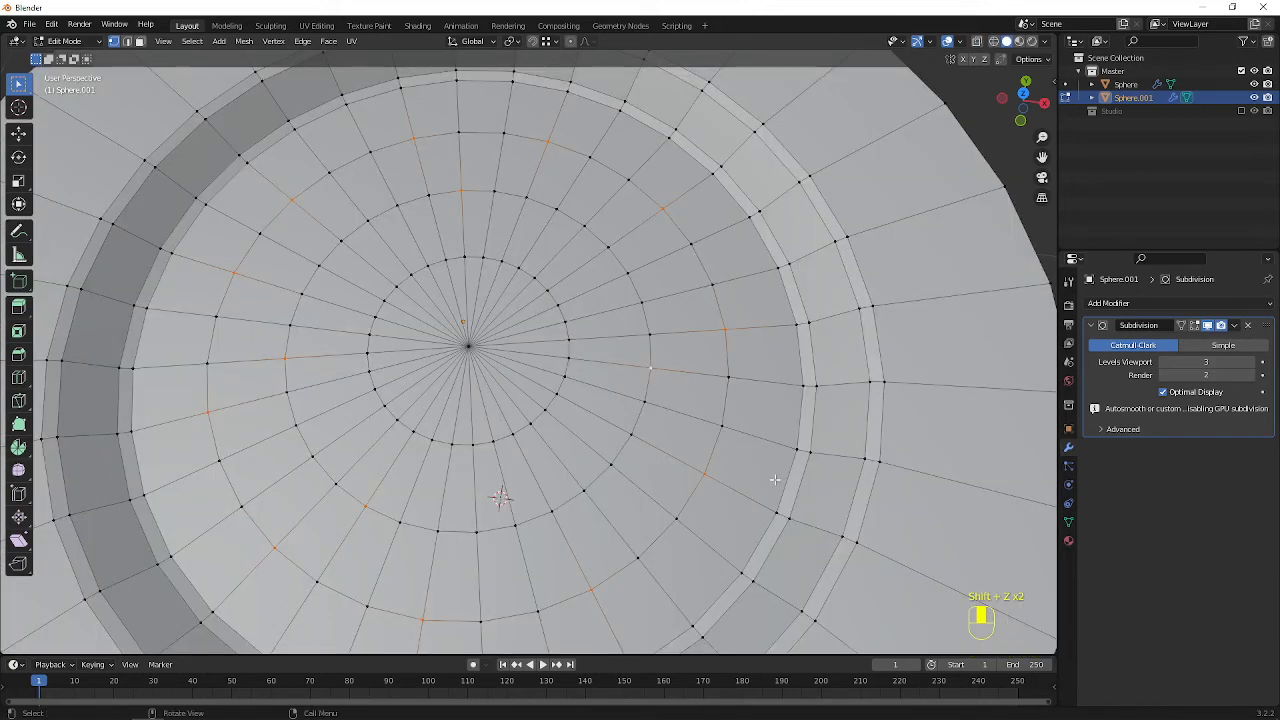
pyautogui.hotkey('ctrl', 'b')
pyautogui.rightClick(784, 483)
pyautogui.hotkey('shift', 'ctrl', 'b')
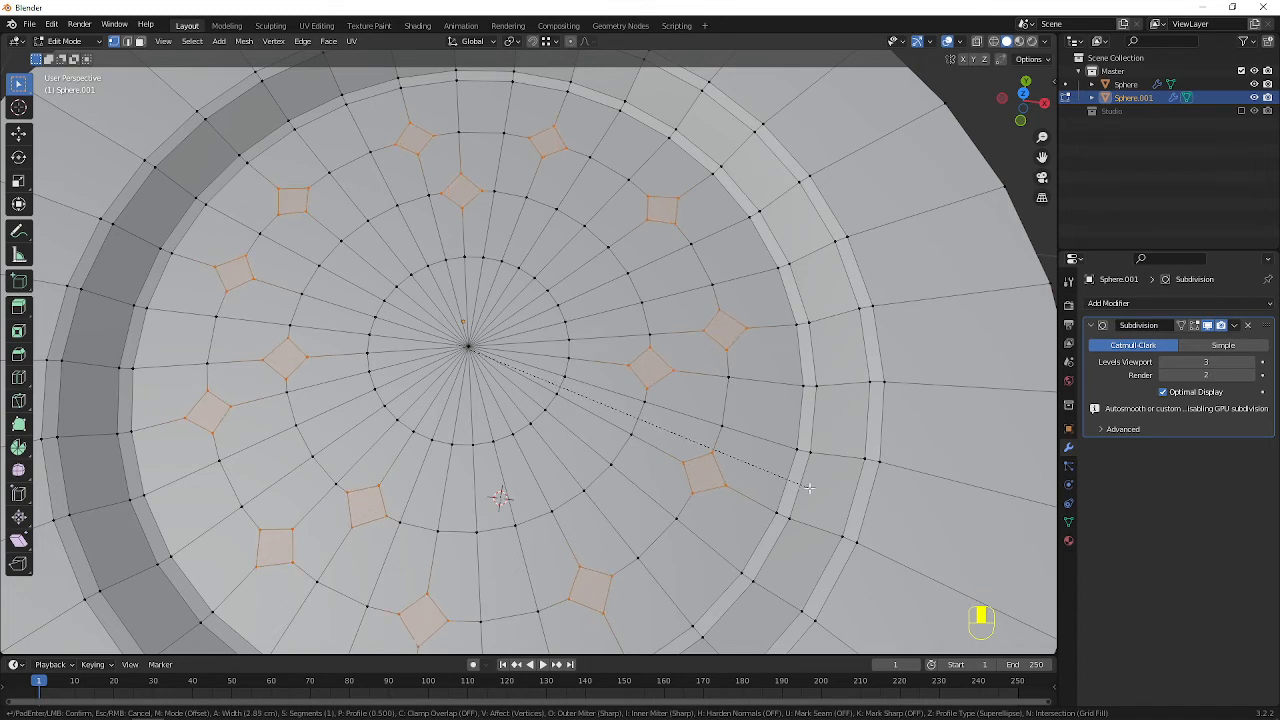
pyautogui.click(803, 488)
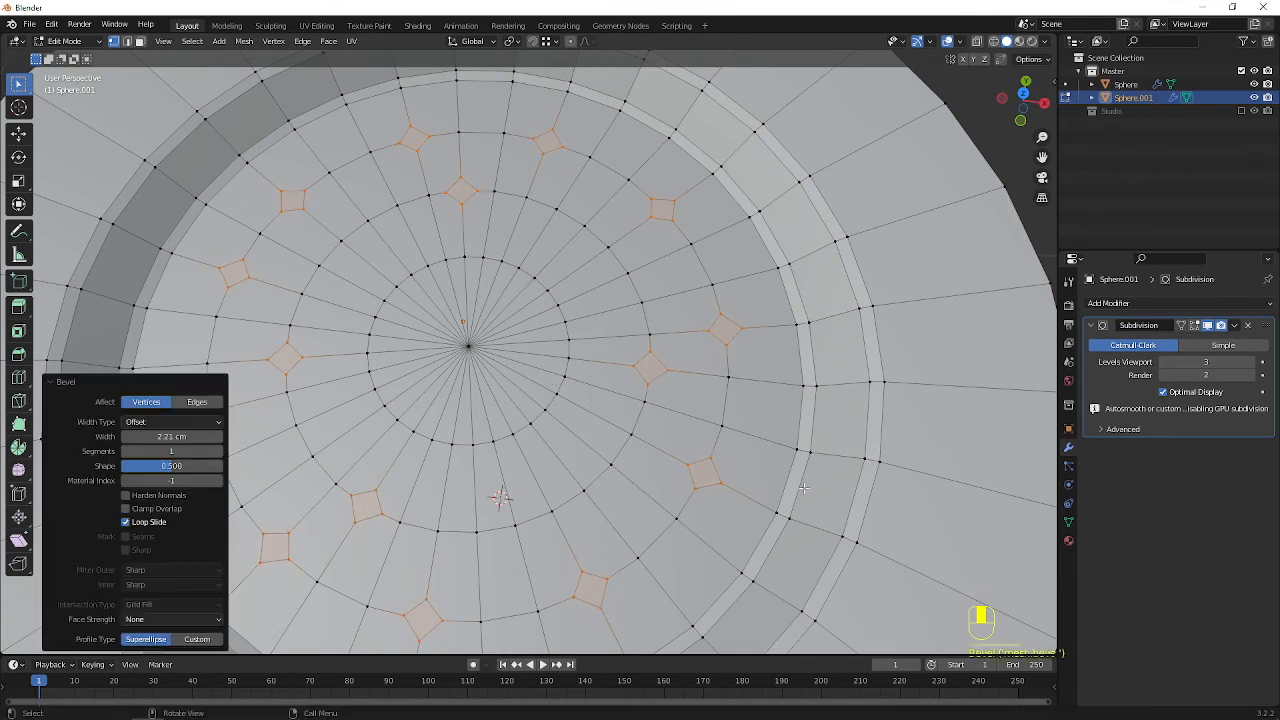
# - Delete the beveled diamond faces to open holes in the recess floor and check them in Object Mode
pyautogui.press('3')
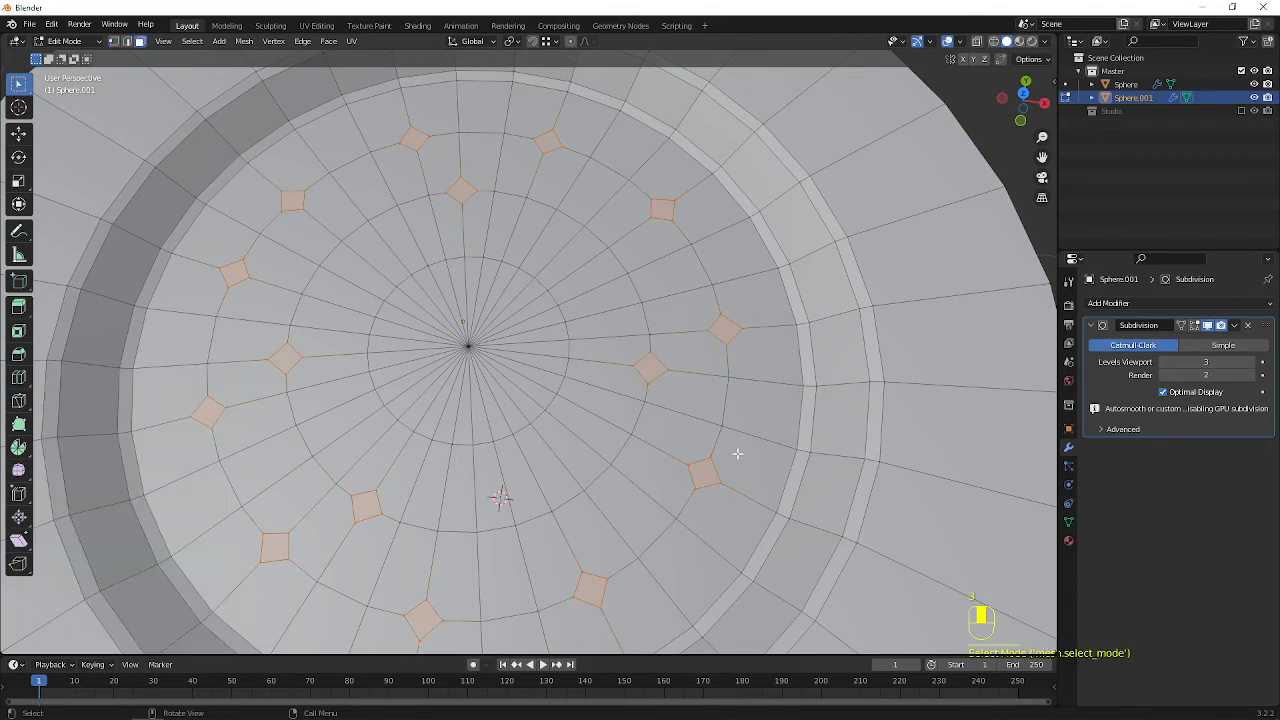
pyautogui.press('x')
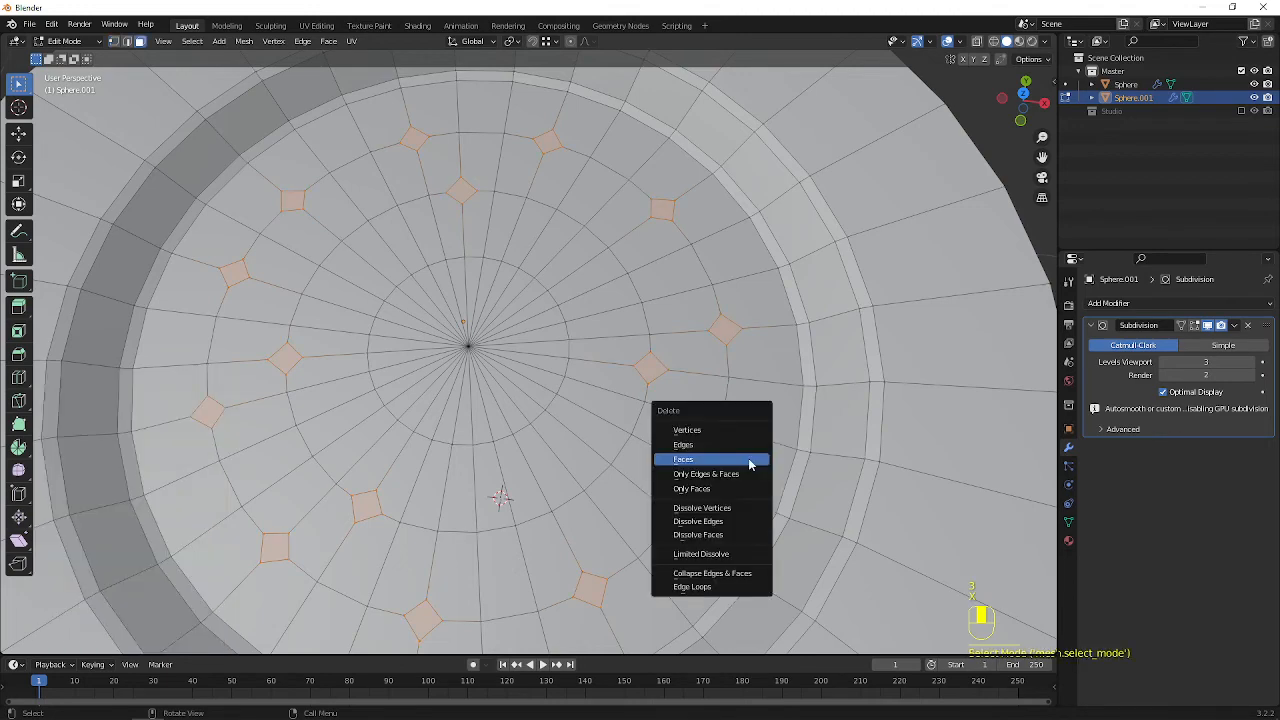
pyautogui.click(749, 460)
pyautogui.scroll(-5, 745, 455)
pyautogui.press('Tab')
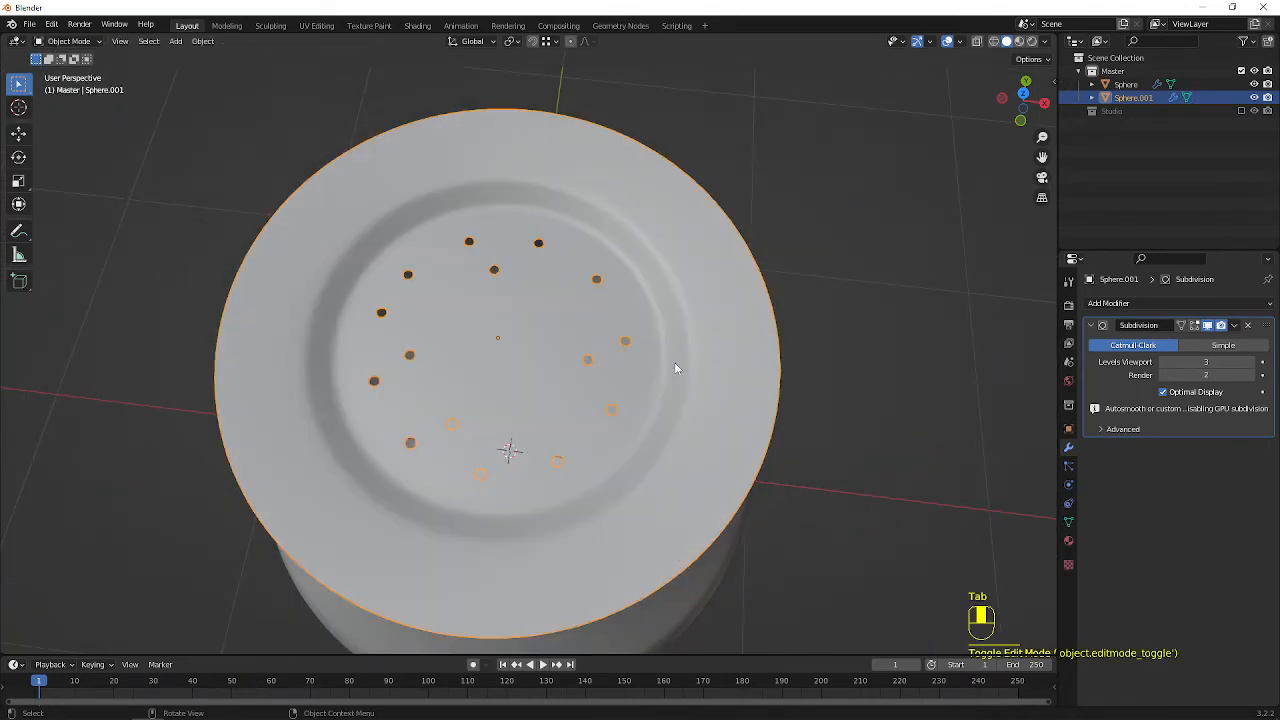
pyautogui.scroll(5, 600, 400)
pyautogui.press('Tab')
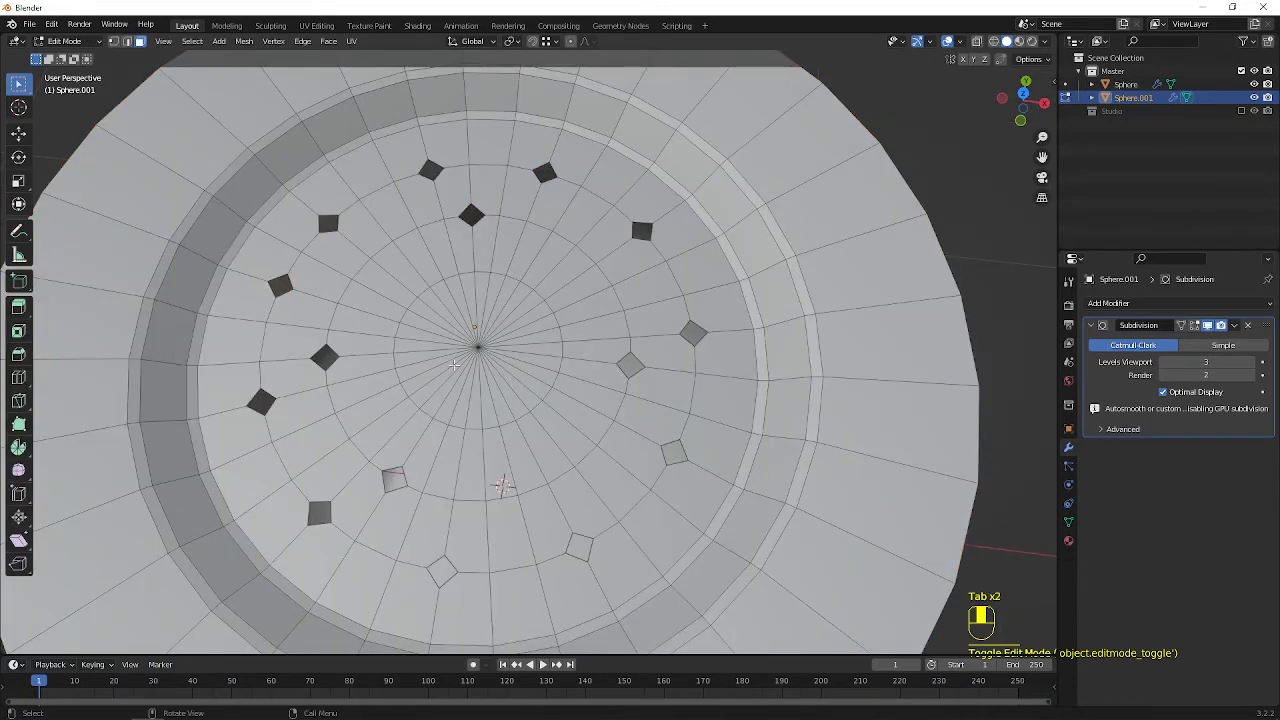
# - Vertex-bevel the center vertex of the recess floor and delete the resulting round face to make a central hole
pyautogui.click(454, 366)
pyautogui.press('1')
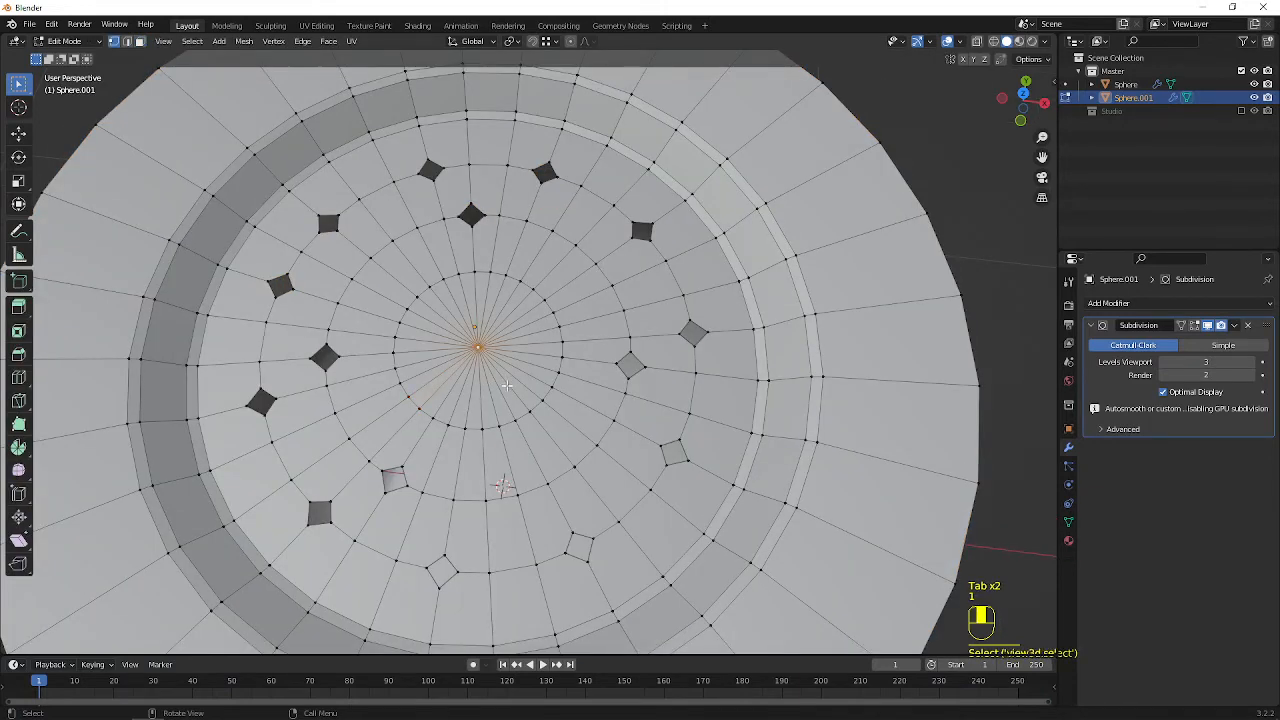
pyautogui.scroll(1, 507, 387)
pyautogui.hotkey('ctrl', 'shift', 'b')
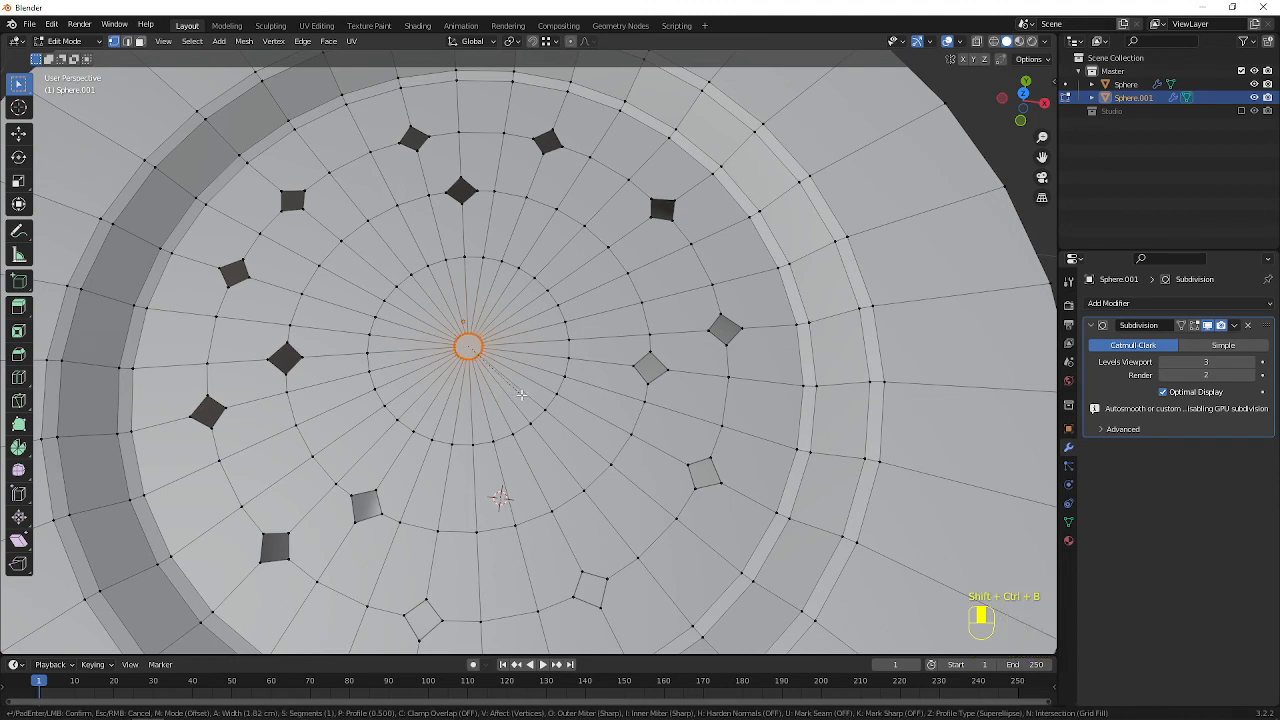
pyautogui.click(527, 398)
pyautogui.press('3')
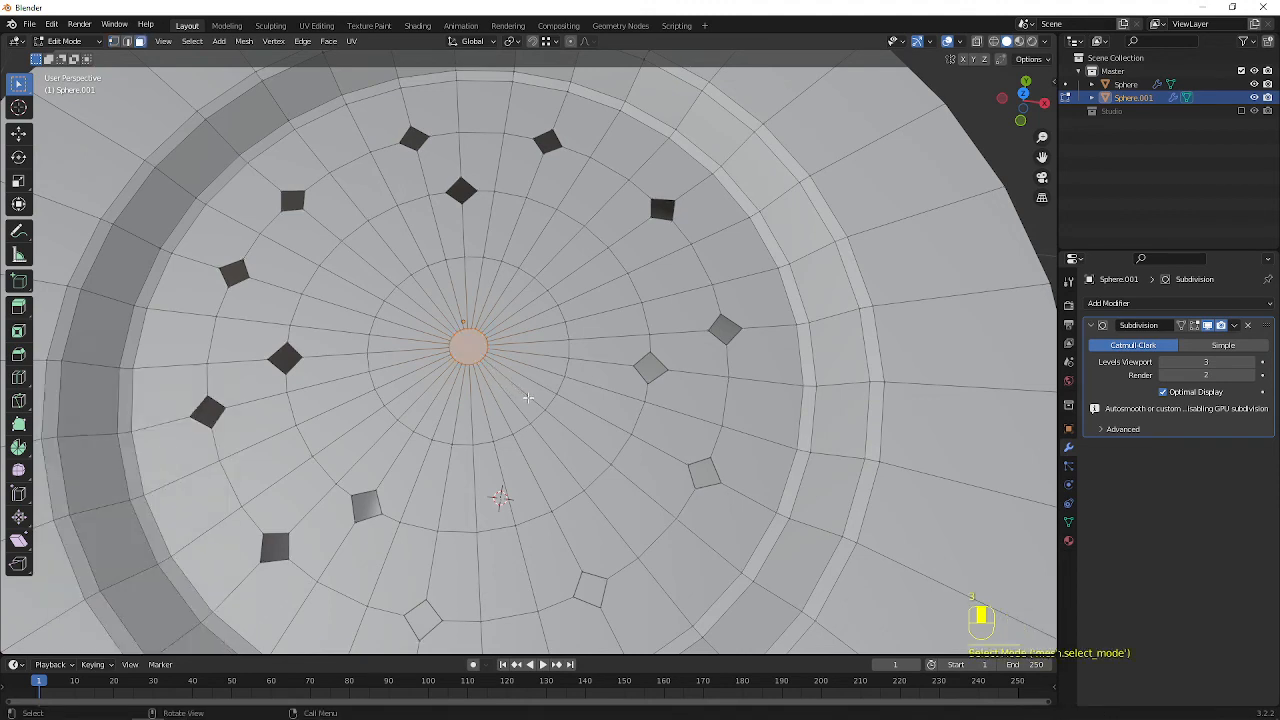
pyautogui.press('x')
pyautogui.click(528, 398)
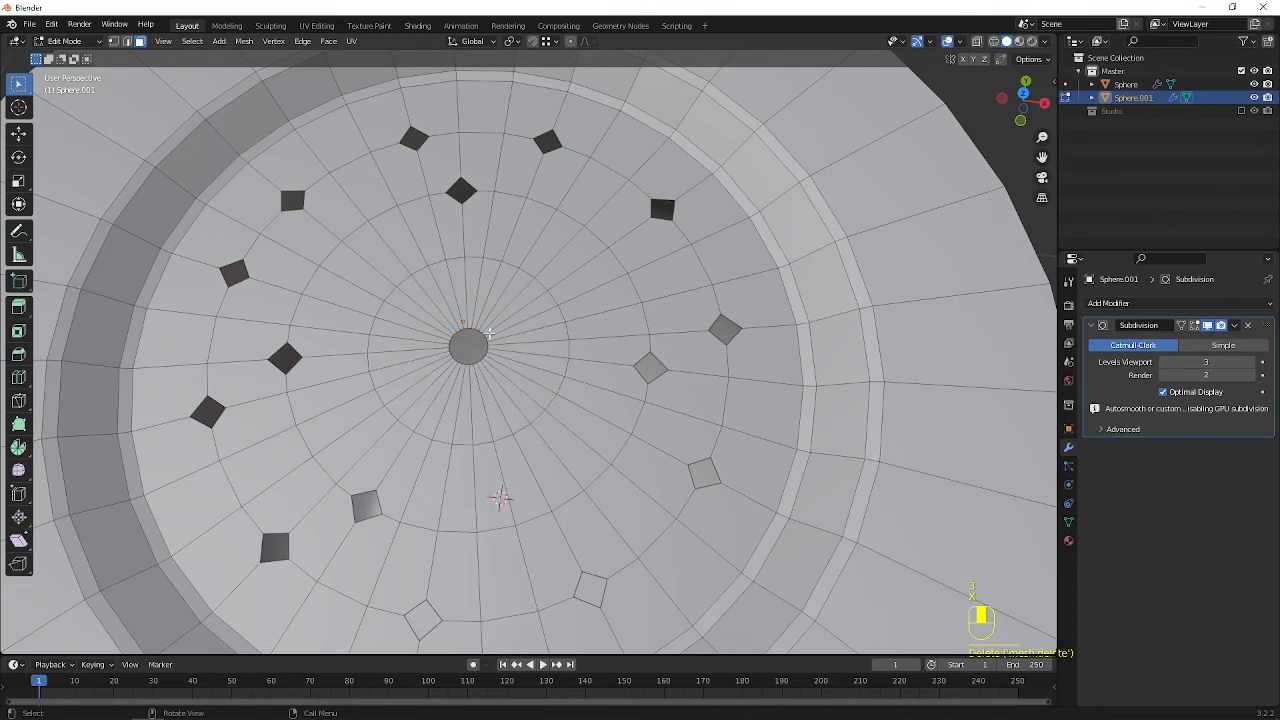
pyautogui.press('Tab')
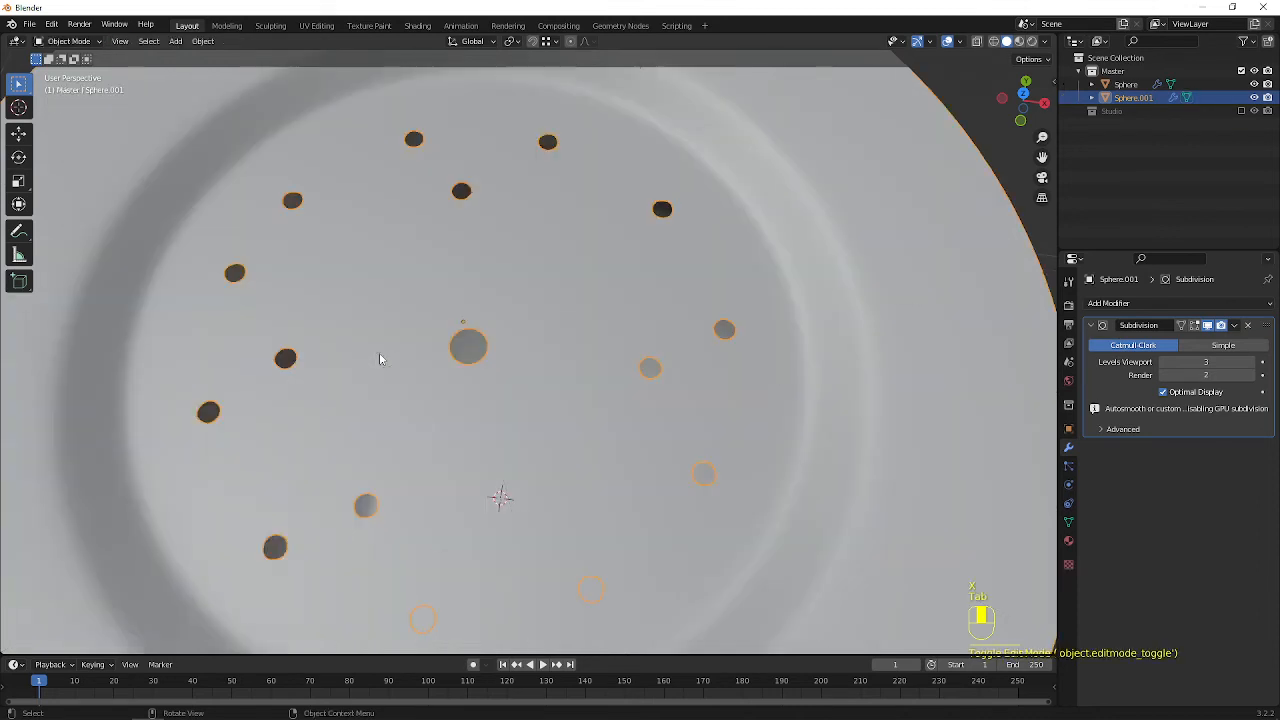
pyautogui.scroll(-2, 381, 356)
pyautogui.moveTo(383, 365); pyautogui.dragTo(559, 397, button='middle')
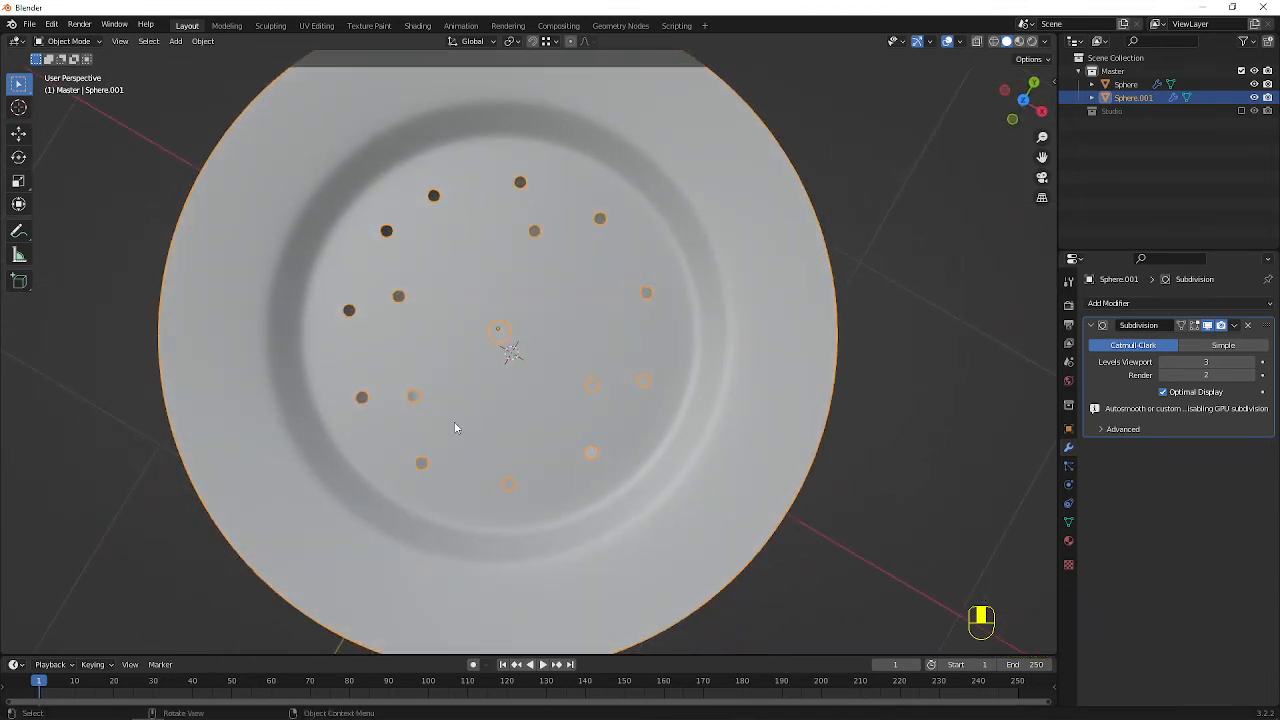
# - Hide the perforated top piece to expose the pot's opening and select the pot
pyautogui.moveTo(454, 426); pyautogui.dragTo(477, 330, button='middle')
pyautogui.click(477, 330)
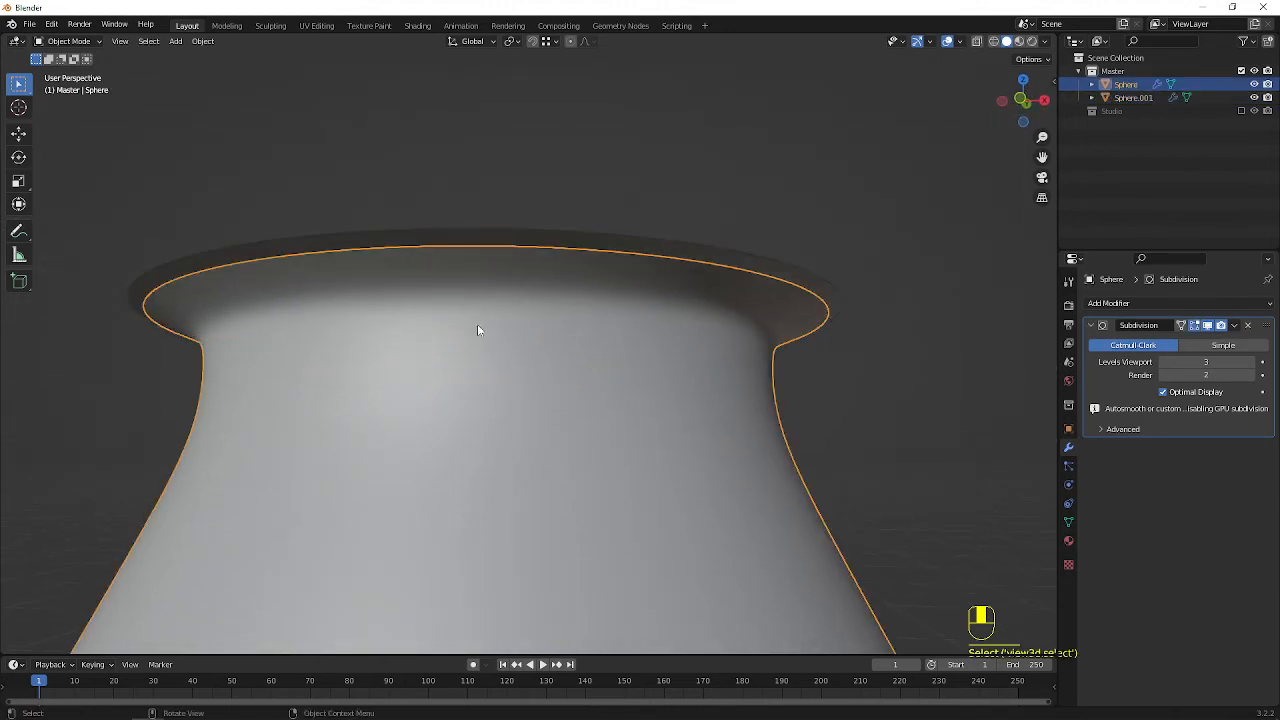
pyautogui.click(469, 245)
pyautogui.moveTo(469, 245); pyautogui.dragTo(503, 463, button='middle')
pyautogui.press('h')
pyautogui.click(503, 463)
pyautogui.scroll(3, 553, 354)
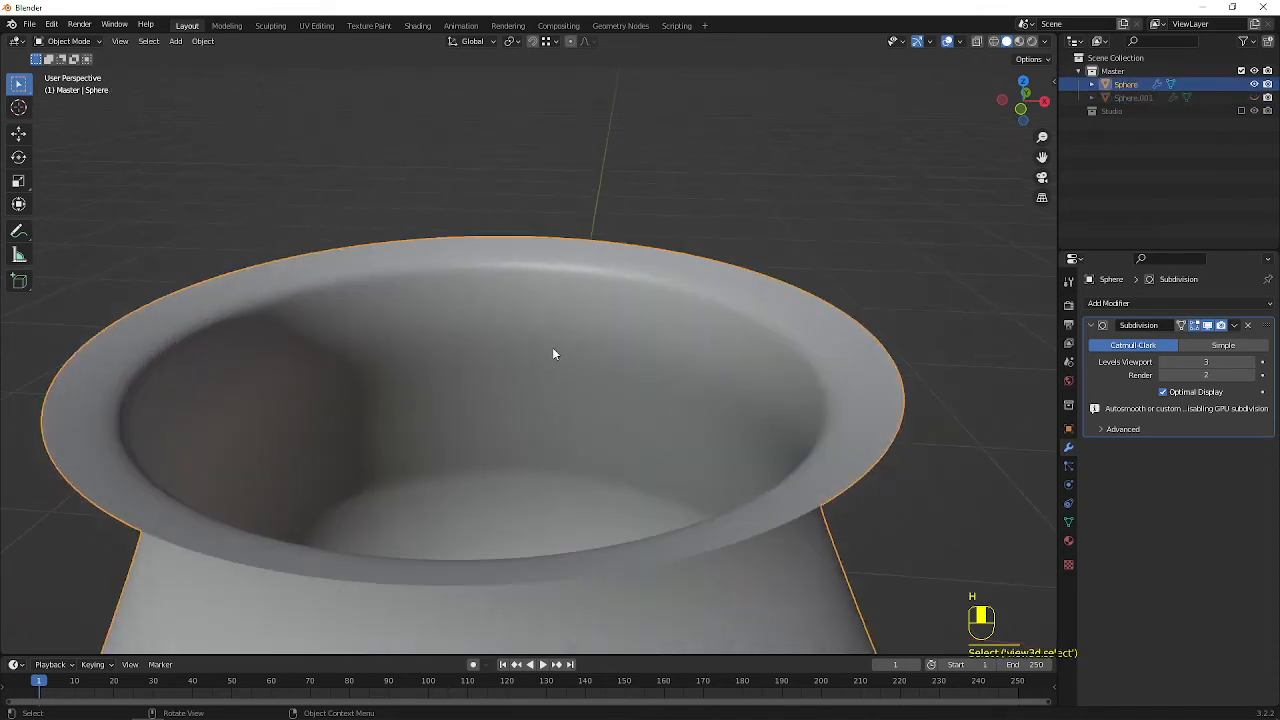
# - Add a Solidify modifier to the pot with Even Thickness on and a thickness of 1 cm
pyautogui.click(1153, 304)
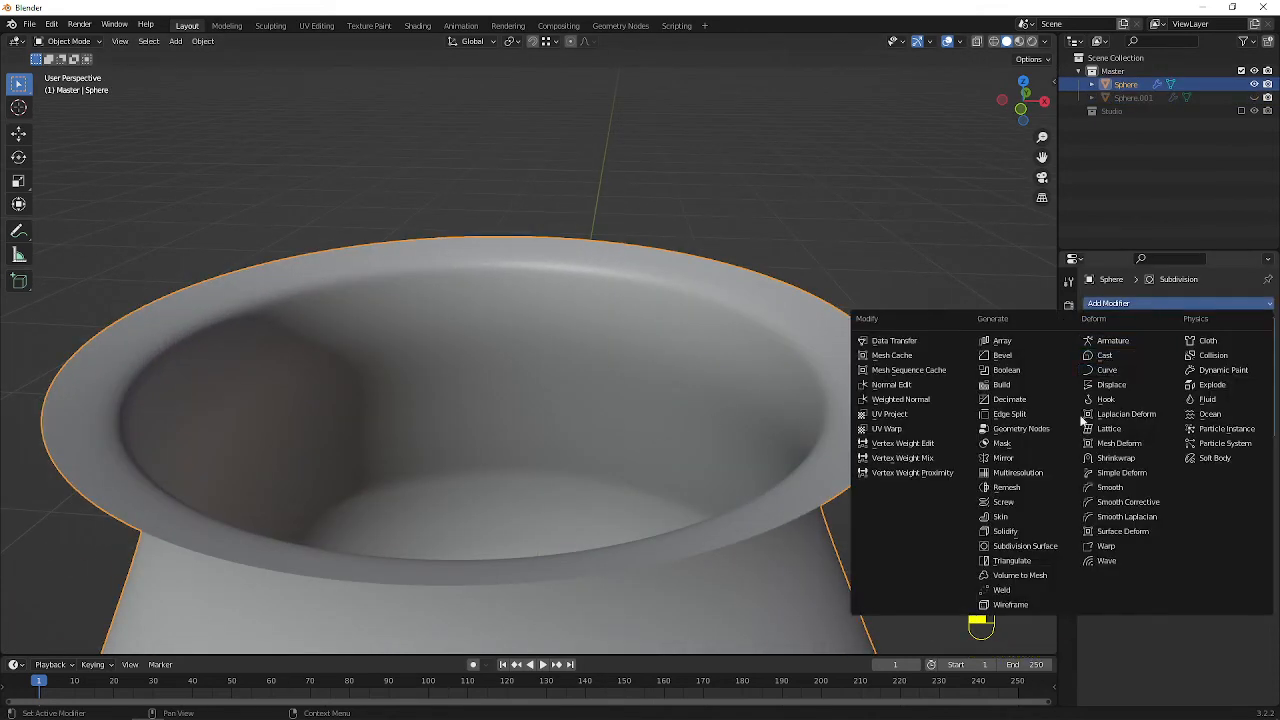
pyautogui.click(1038, 538)
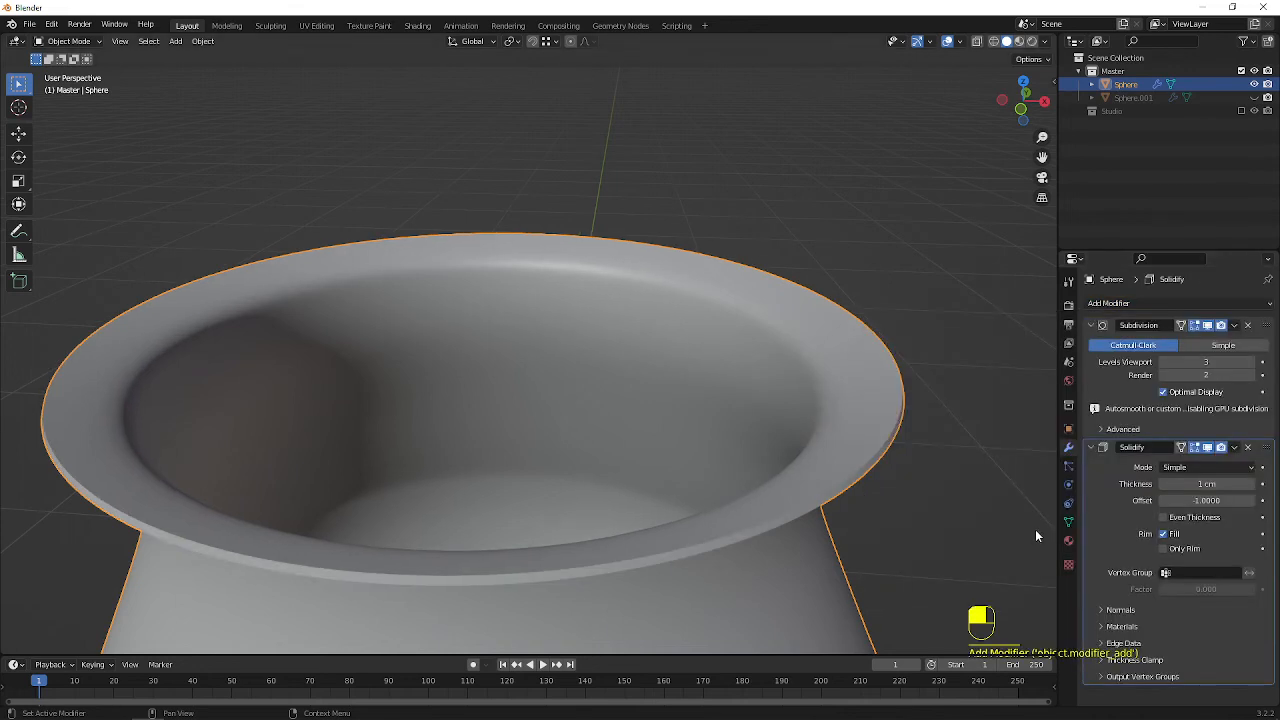
pyautogui.click(1194, 519)
pyautogui.click(1250, 484)
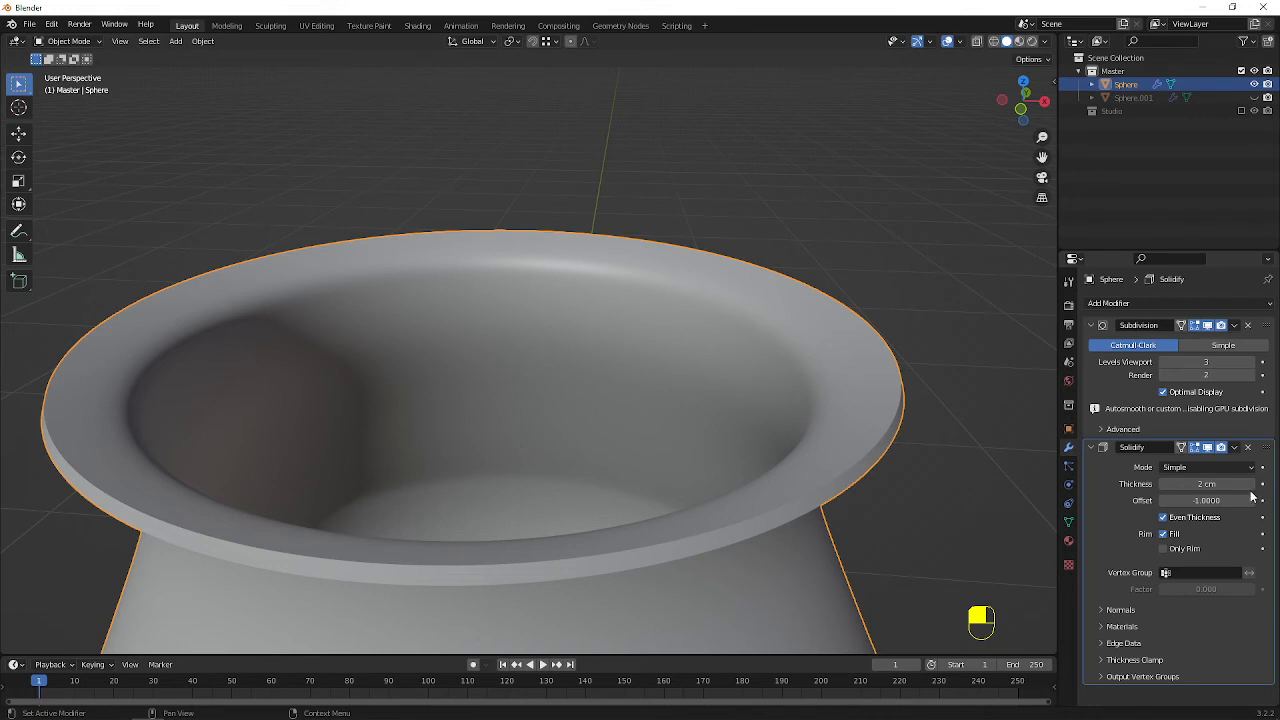
pyautogui.click(1165, 484)
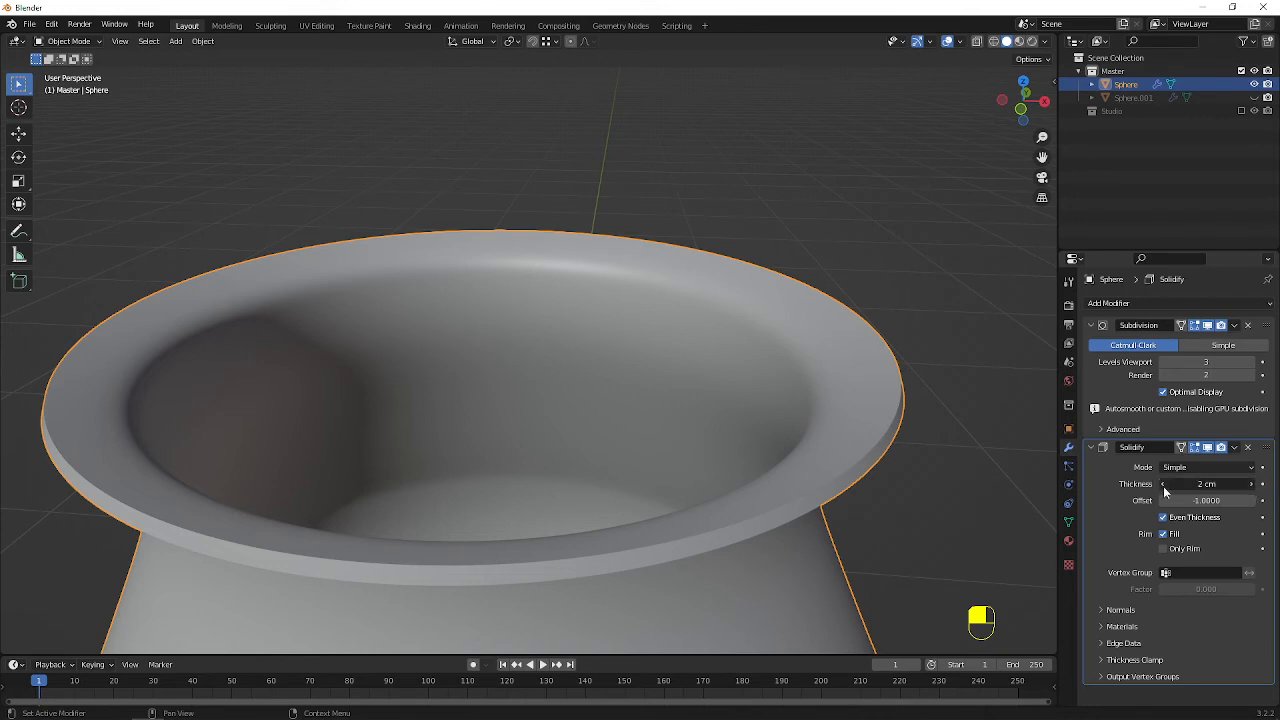
# - Unhide the perforated top piece and select it
pyautogui.scroll(-5, 618, 460)
pyautogui.moveTo(618, 451); pyautogui.dragTo(506, 395, button='middle')
pyautogui.scroll(2, 519, 361)
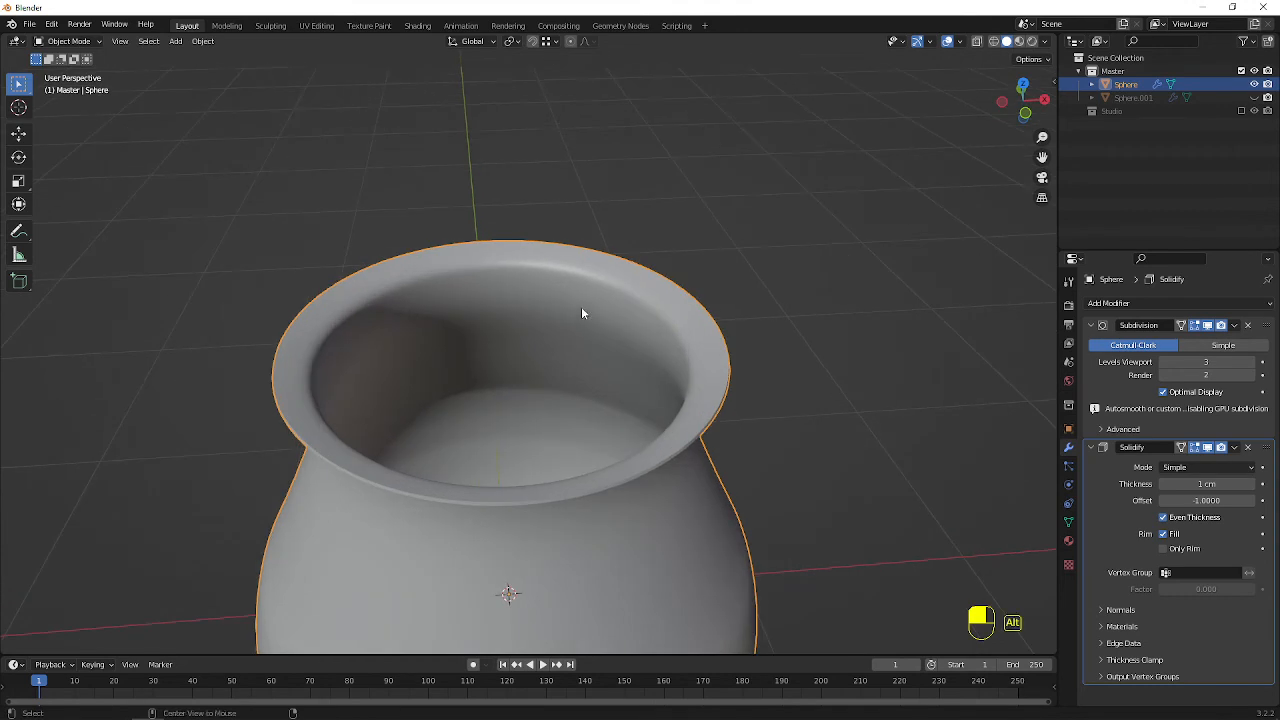
pyautogui.hotkey('alt', 'h')
pyautogui.click(536, 305)
pyautogui.moveTo(619, 395); pyautogui.dragTo(660, 365, button='middle')
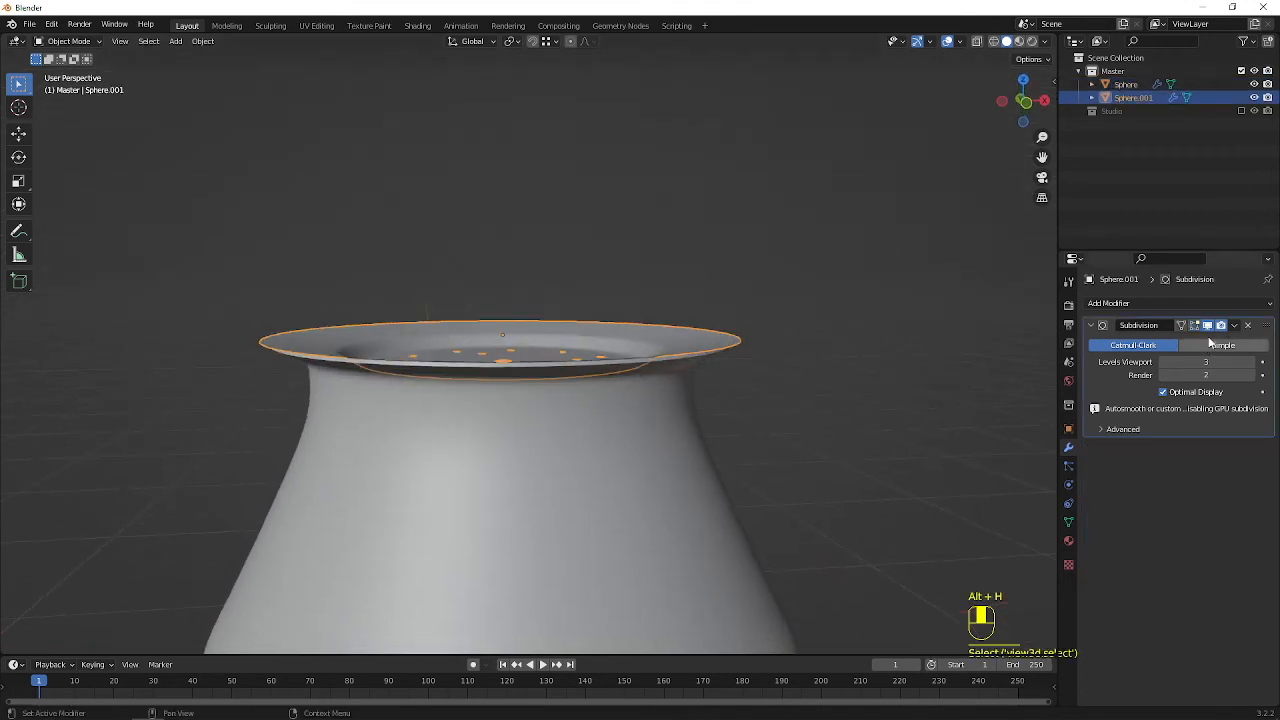
# - Add a Solidify modifier to the top piece with Even Thickness on and a thickness of 1.5 cm
pyautogui.click(1188, 304)
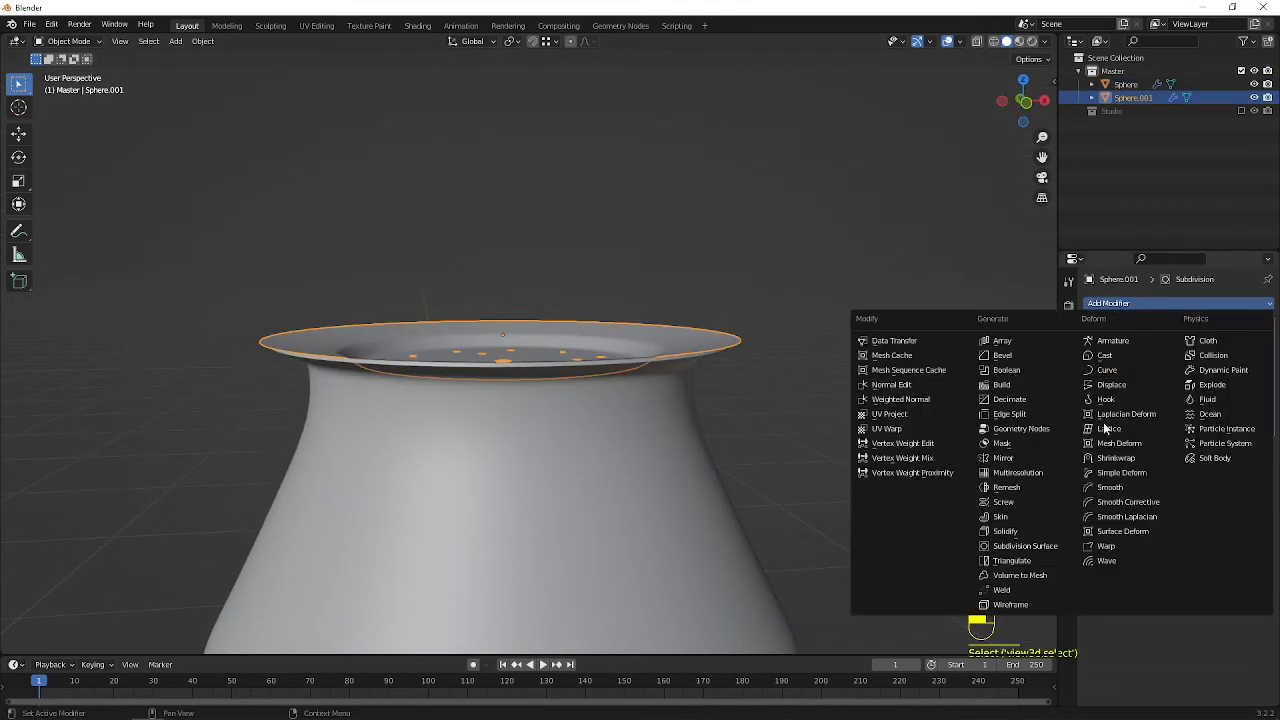
pyautogui.click(1031, 528)
pyautogui.click(1257, 484)
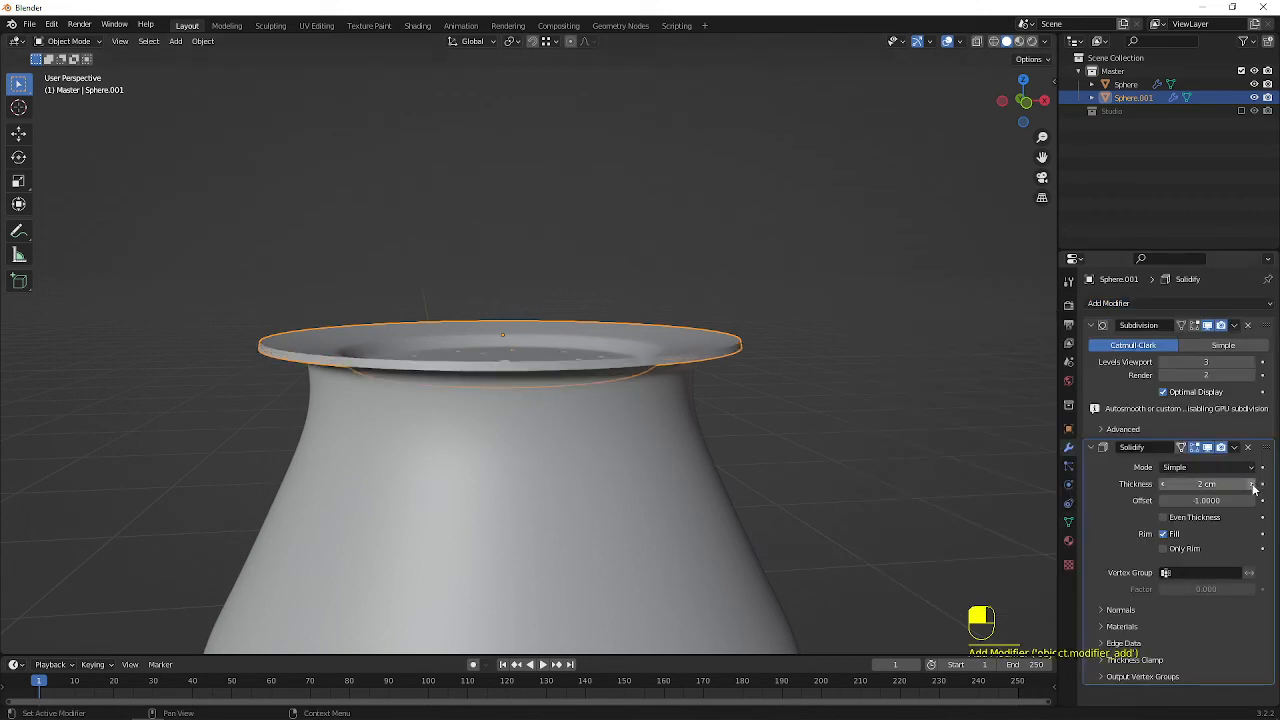
pyautogui.click(1163, 517)
pyautogui.moveTo(1205, 484); pyautogui.dragTo(1215, 484)
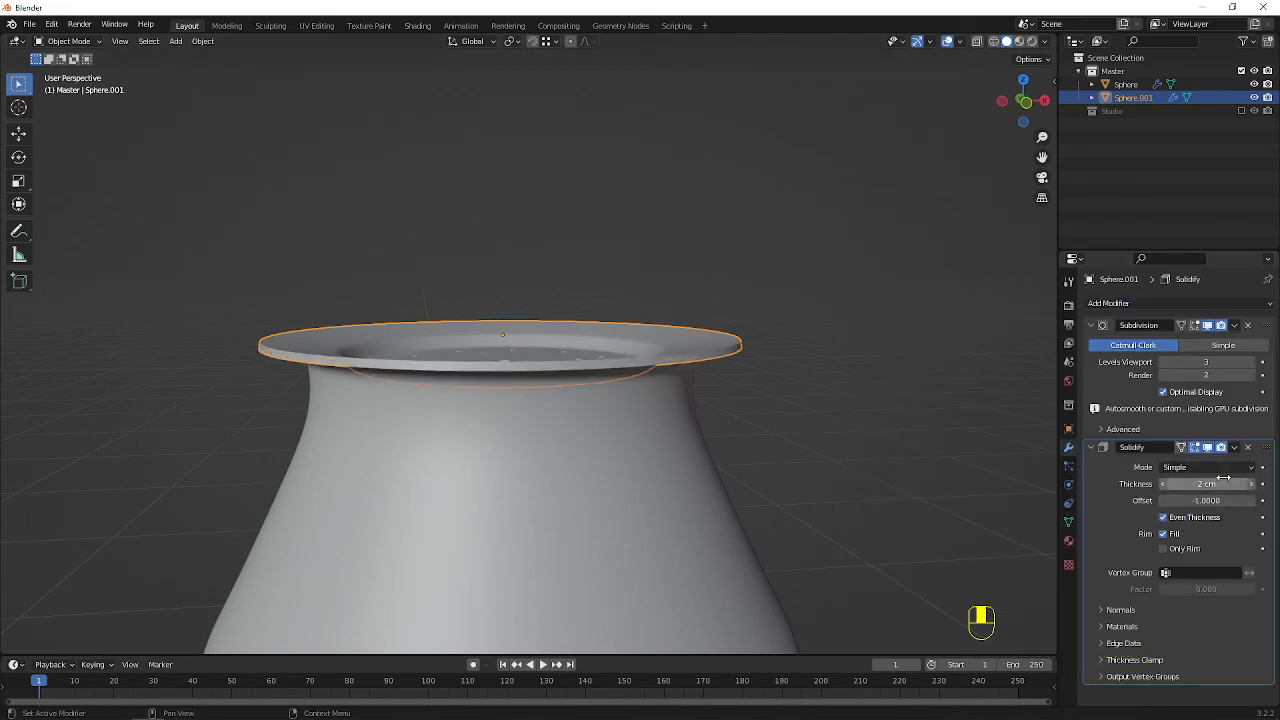
pyautogui.click(1215, 484)
pyautogui.write('1.5')
pyautogui.press('Return')
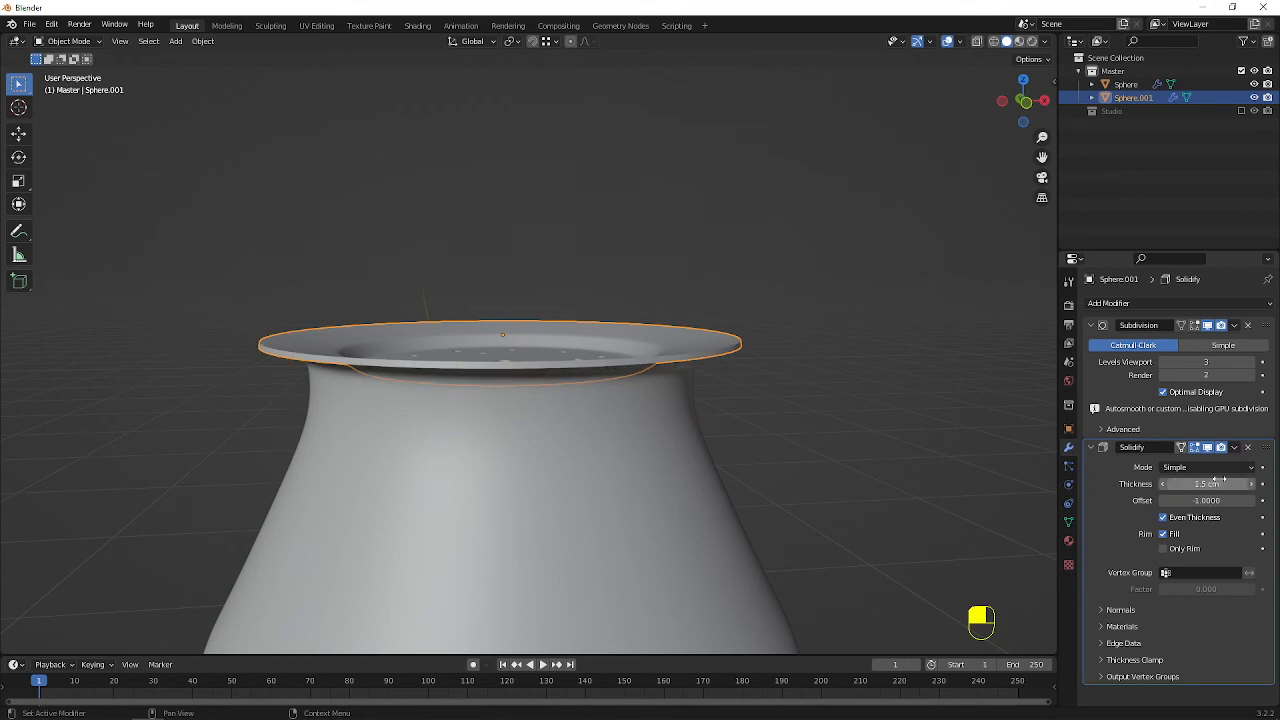
# - Raise the top piece about 1.97 cm along Z so it sits on the pot's rim
pyautogui.moveTo(478, 333); pyautogui.dragTo(606, 378, button='middle')
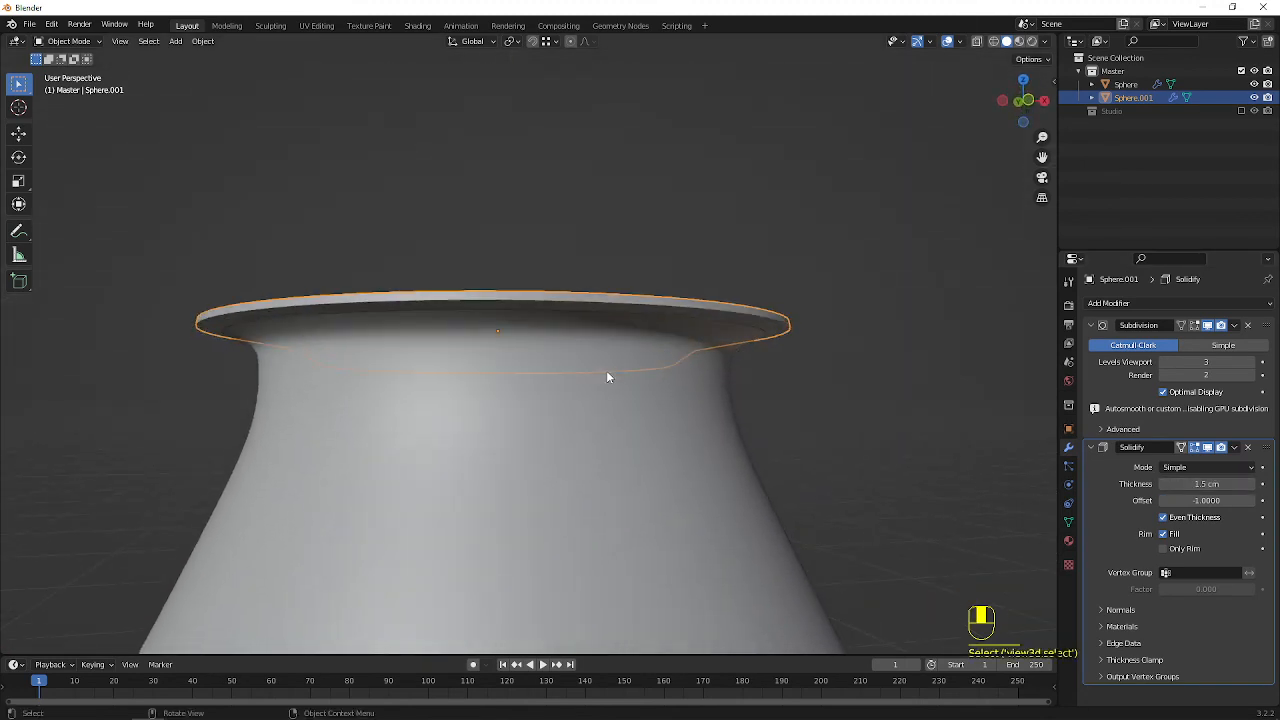
pyautogui.press('Tab')
pyautogui.press('g')
pyautogui.press('z')
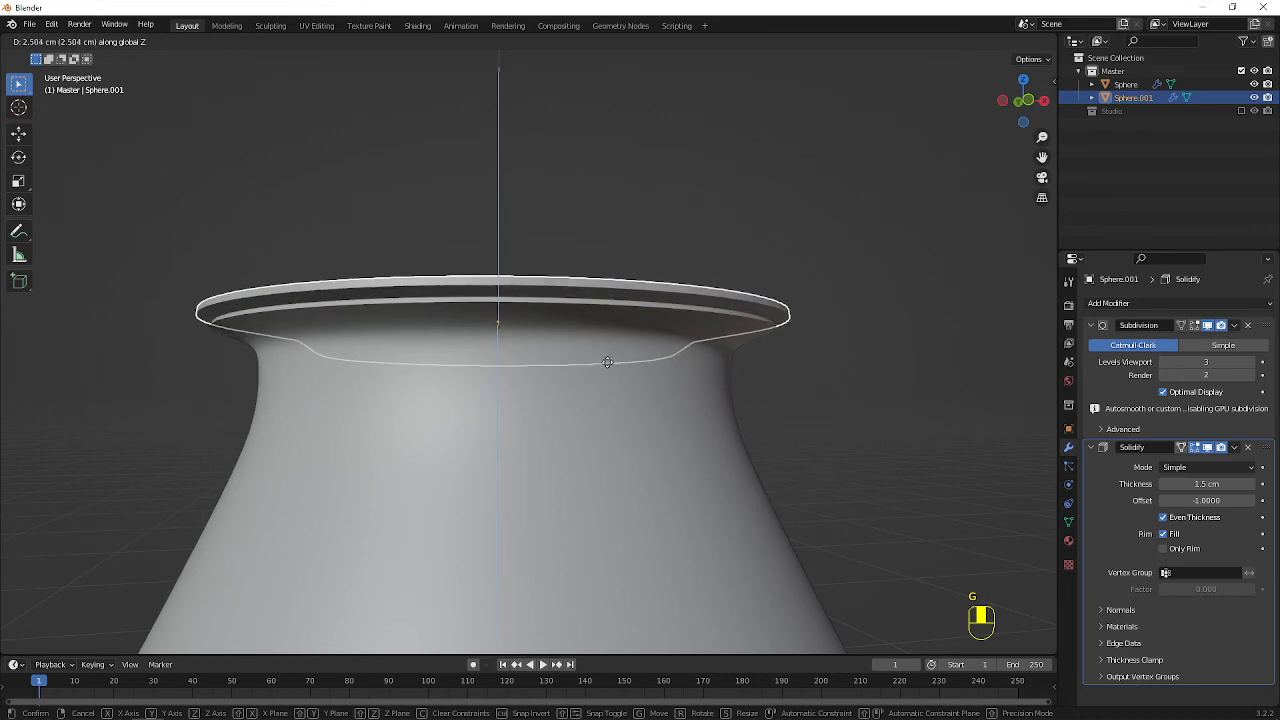
pyautogui.click(607, 363)
pyautogui.moveTo(607, 363); pyautogui.dragTo(557, 268, button='middle')
pyautogui.moveTo(558, 338); pyautogui.dragTo(583, 331, button='middle')
pyautogui.scroll(1, 1054, 487)
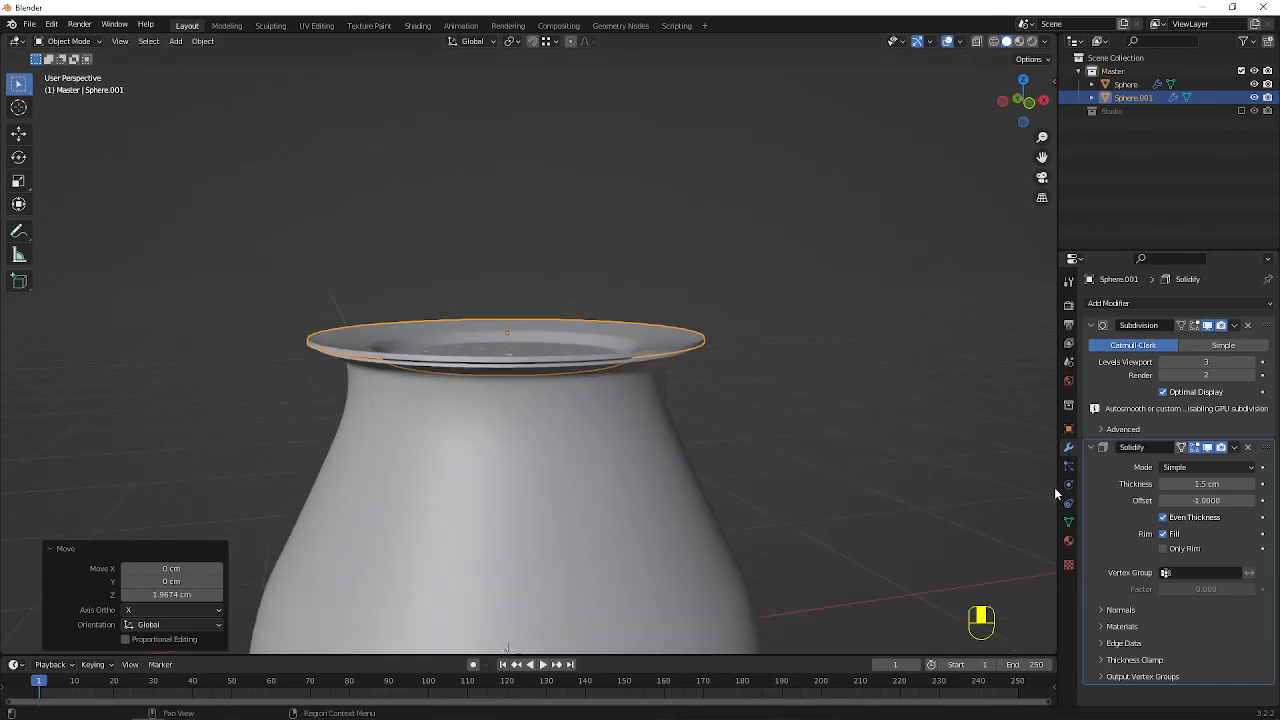
# - Examine the Base and Line material slots of the top piece
pyautogui.click(1068, 541)
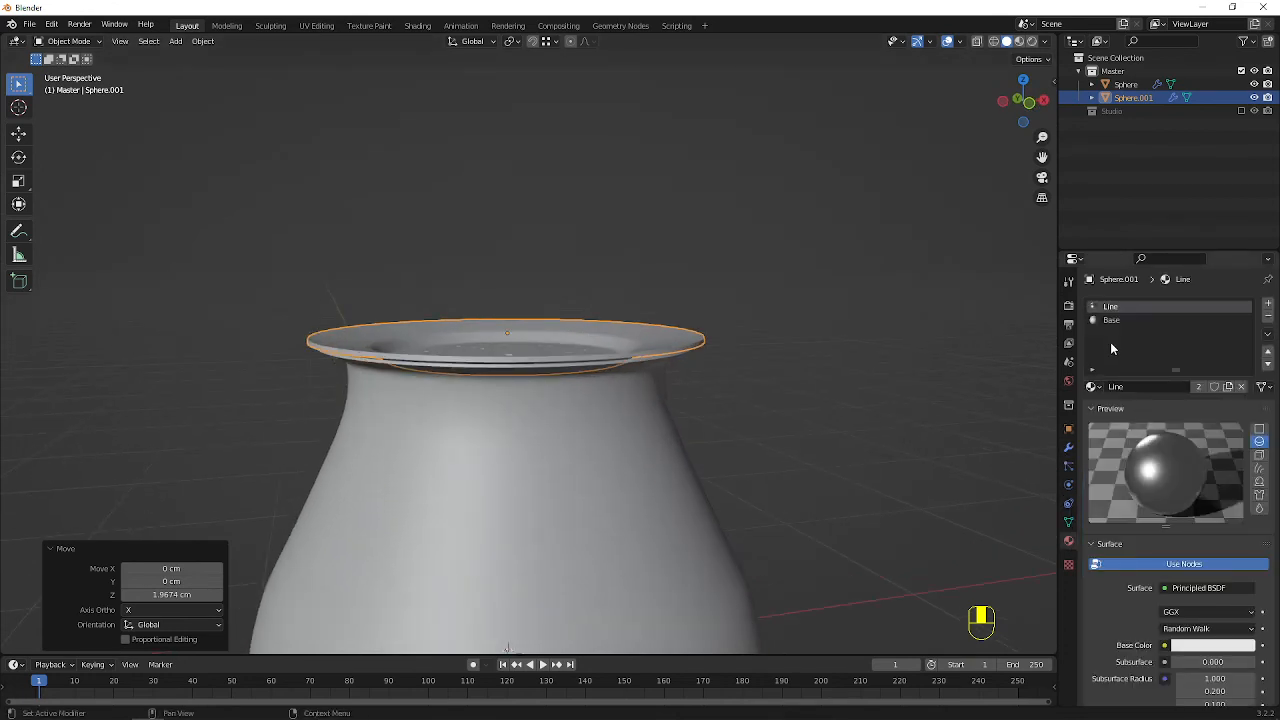
pyautogui.click(1172, 321)
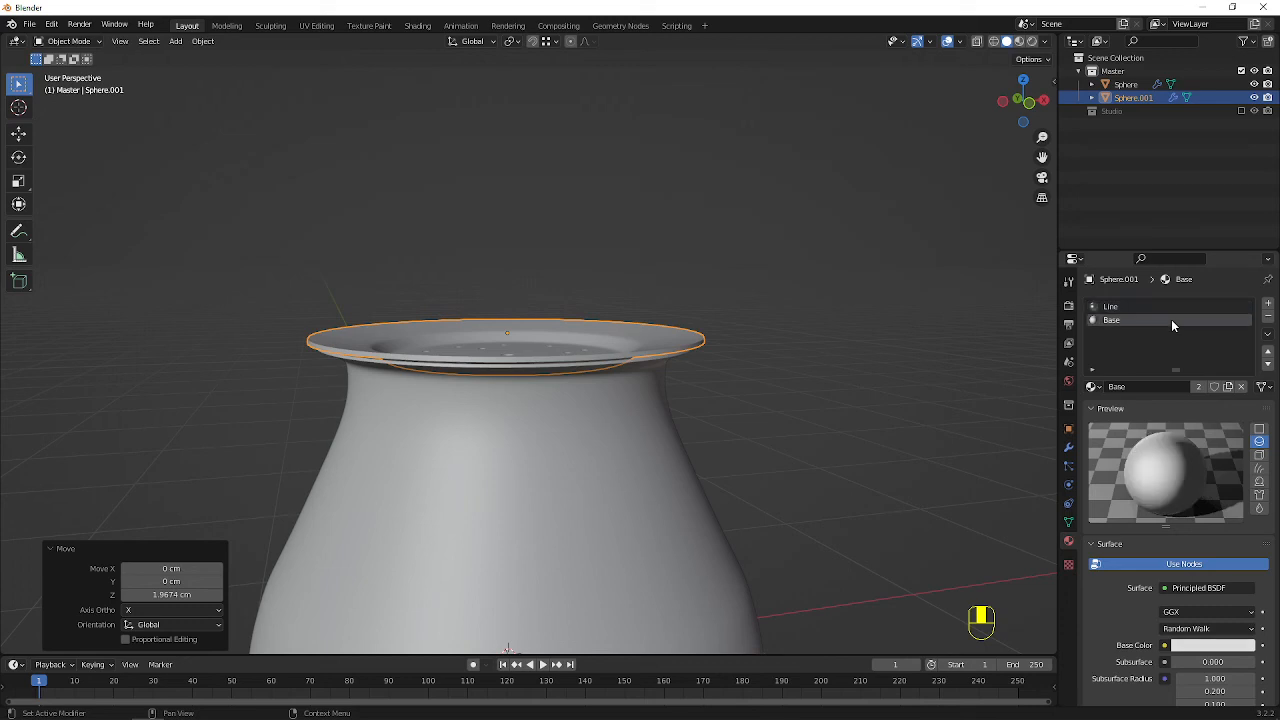
pyautogui.click(1158, 305)
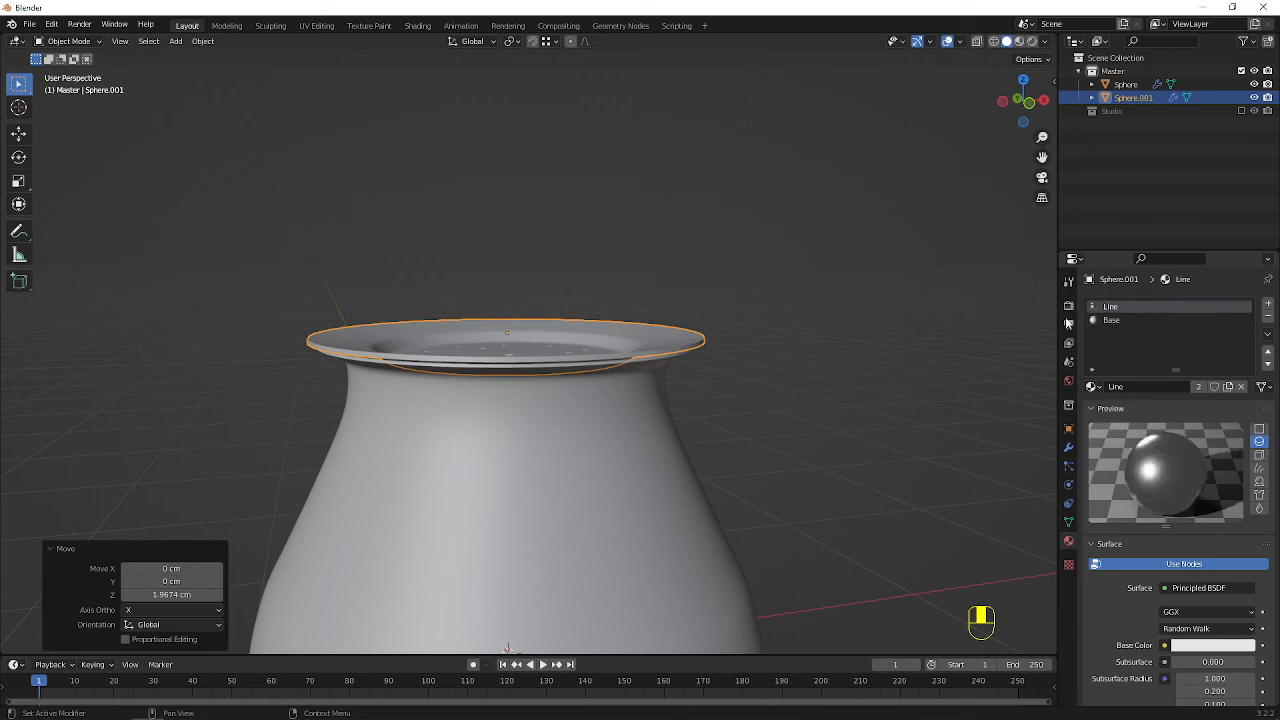
# - Switch the viewport shading to Material Preview to view the materials on the pot and its top piece
pyautogui.moveTo(600, 281); pyautogui.dragTo(603, 322, button='middle')
pyautogui.scroll(-2, 603, 322)
pyautogui.press('z')
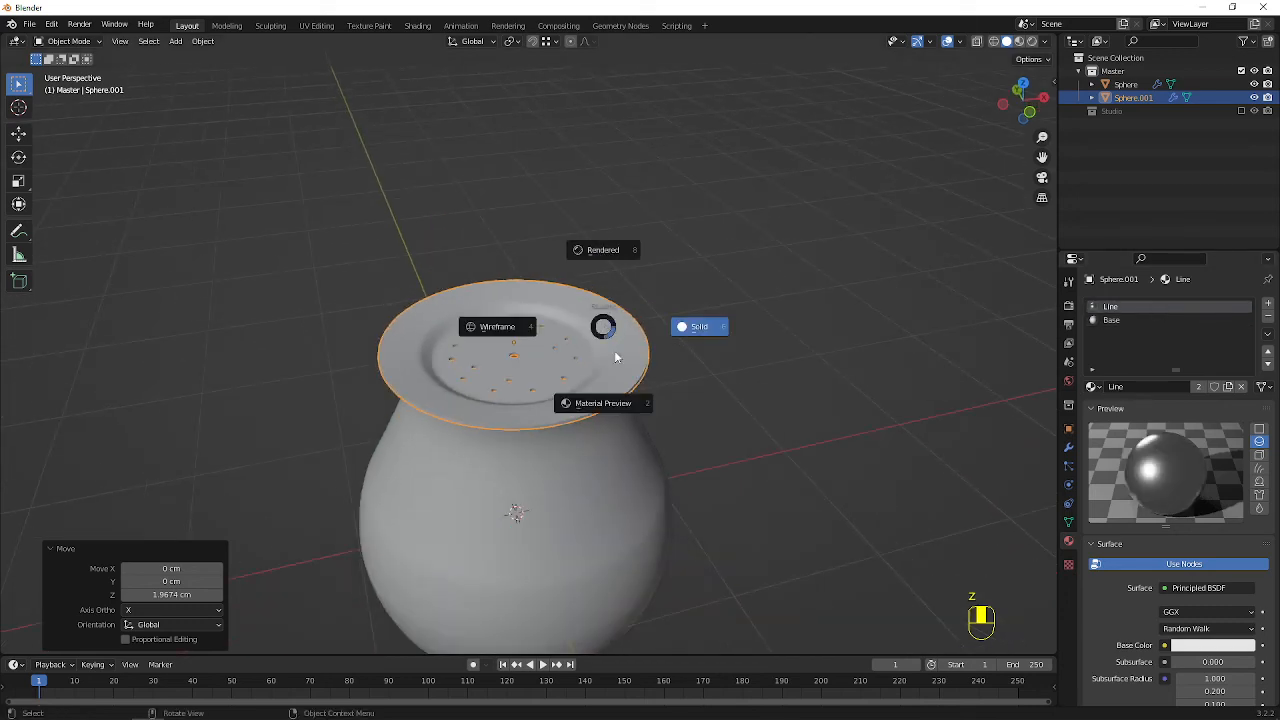
pyautogui.click(604, 404)
pyautogui.moveTo(604, 471); pyautogui.dragTo(551, 358, button='middle')
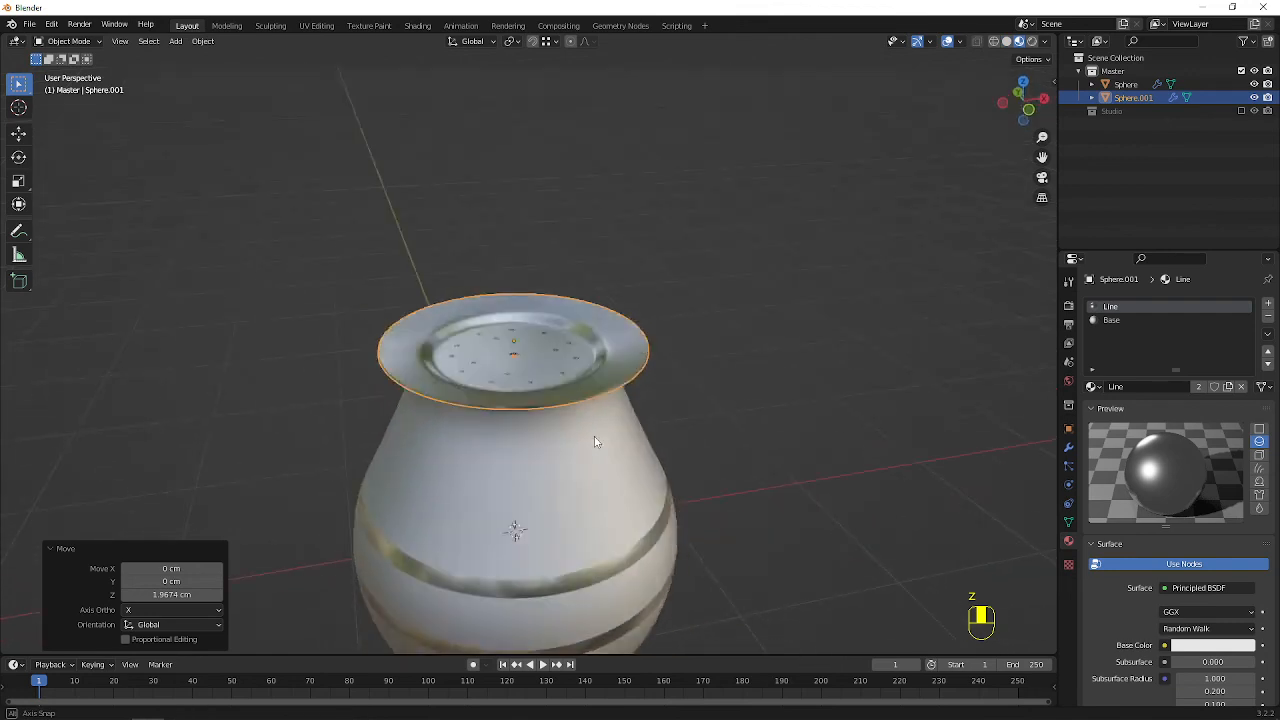
pyautogui.scroll(1, 550, 358)
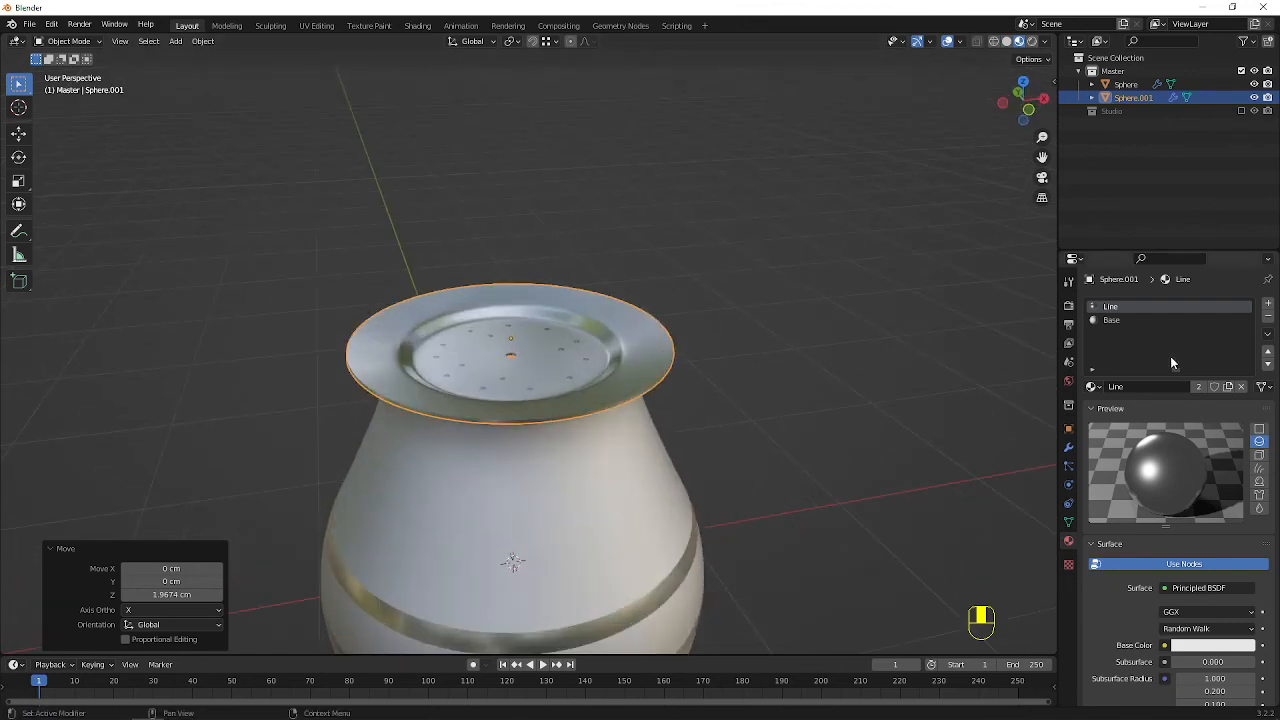
# - Remove the Line material slot from the top piece so only the Base material is assigned to it
pyautogui.click(1267, 317)
# - Raise the pot and its top piece together along Z so the pot's bottom rests on the ground plane, and deselect them
pyautogui.moveTo(574, 440); pyautogui.dragTo(530, 541, button='middle')
pyautogui.scroll(-3, 666, 380)
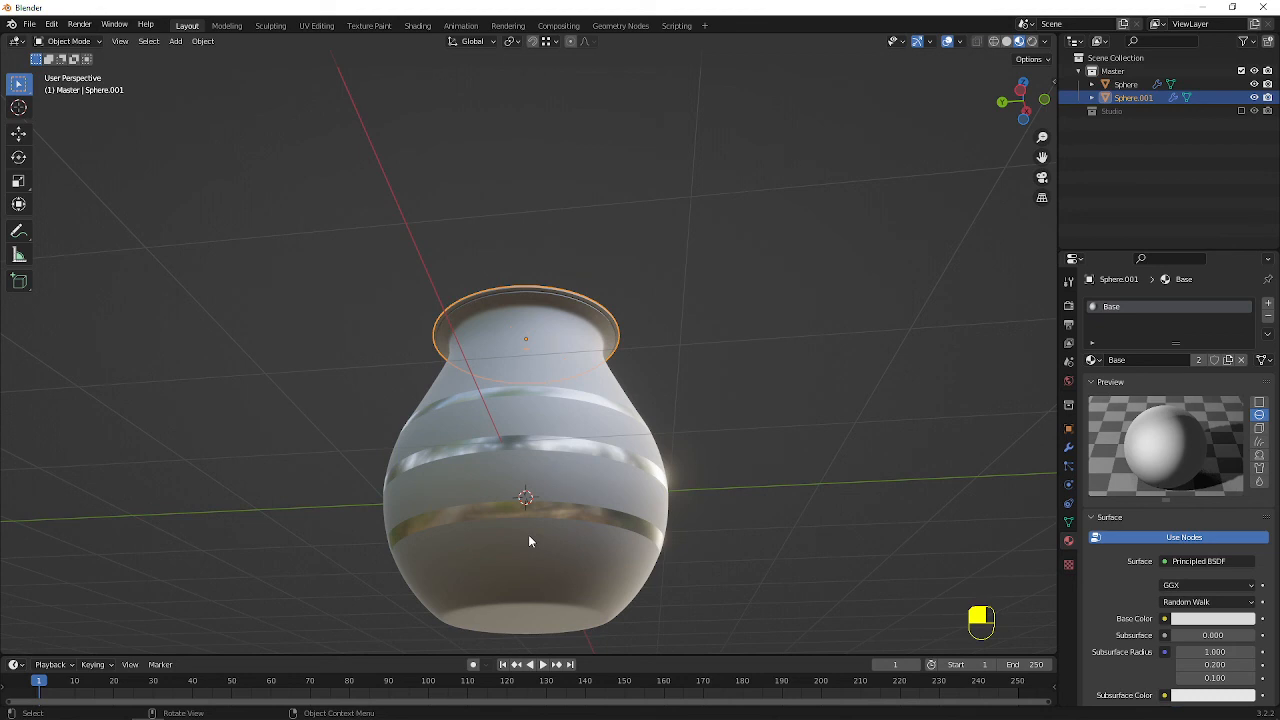
pyautogui.press('a')
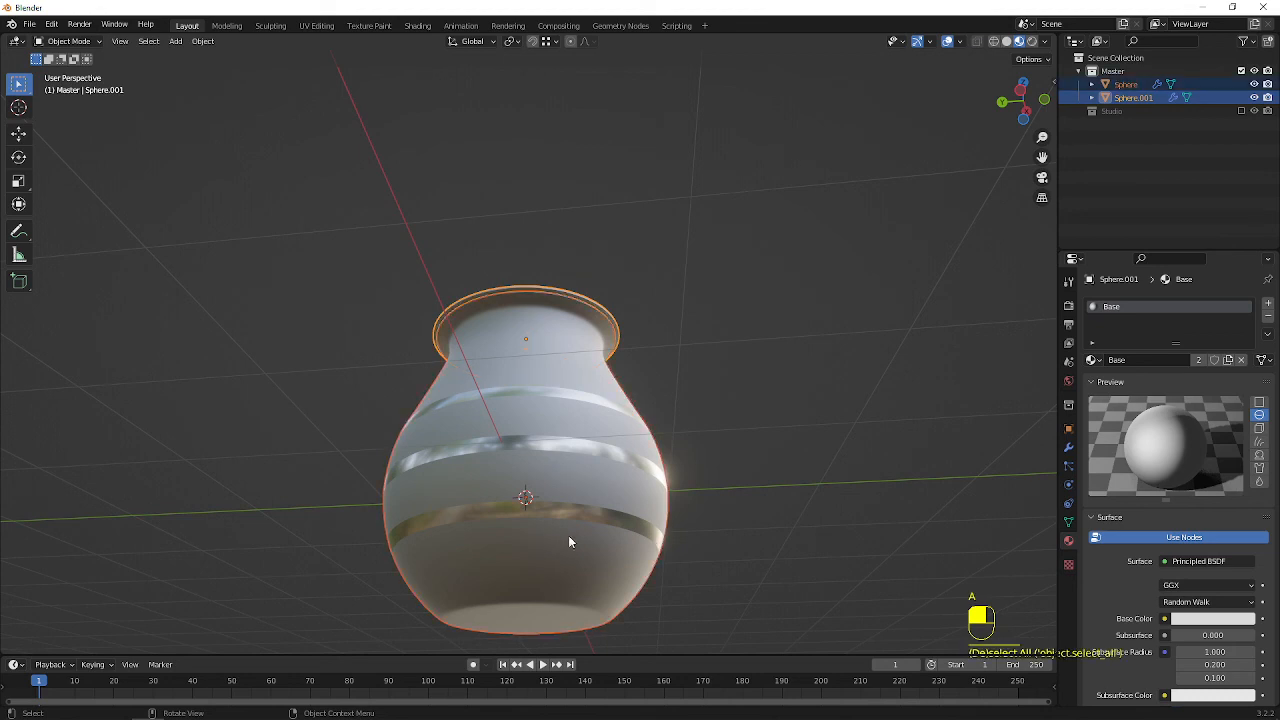
pyautogui.press('g')
pyautogui.press('z')
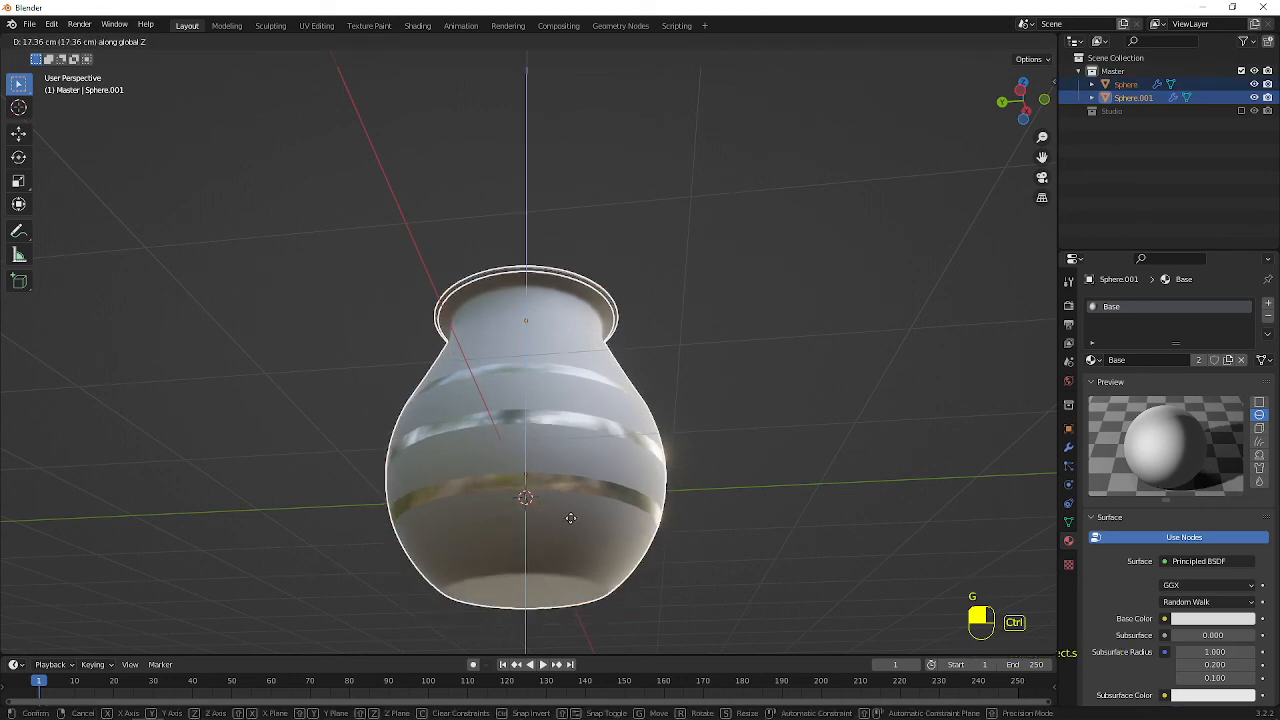
pyautogui.click(568, 449)
pyautogui.moveTo(548, 410); pyautogui.dragTo(568, 473, button='middle')
pyautogui.scroll(-4, 600, 400)
pyautogui.click(639, 331)
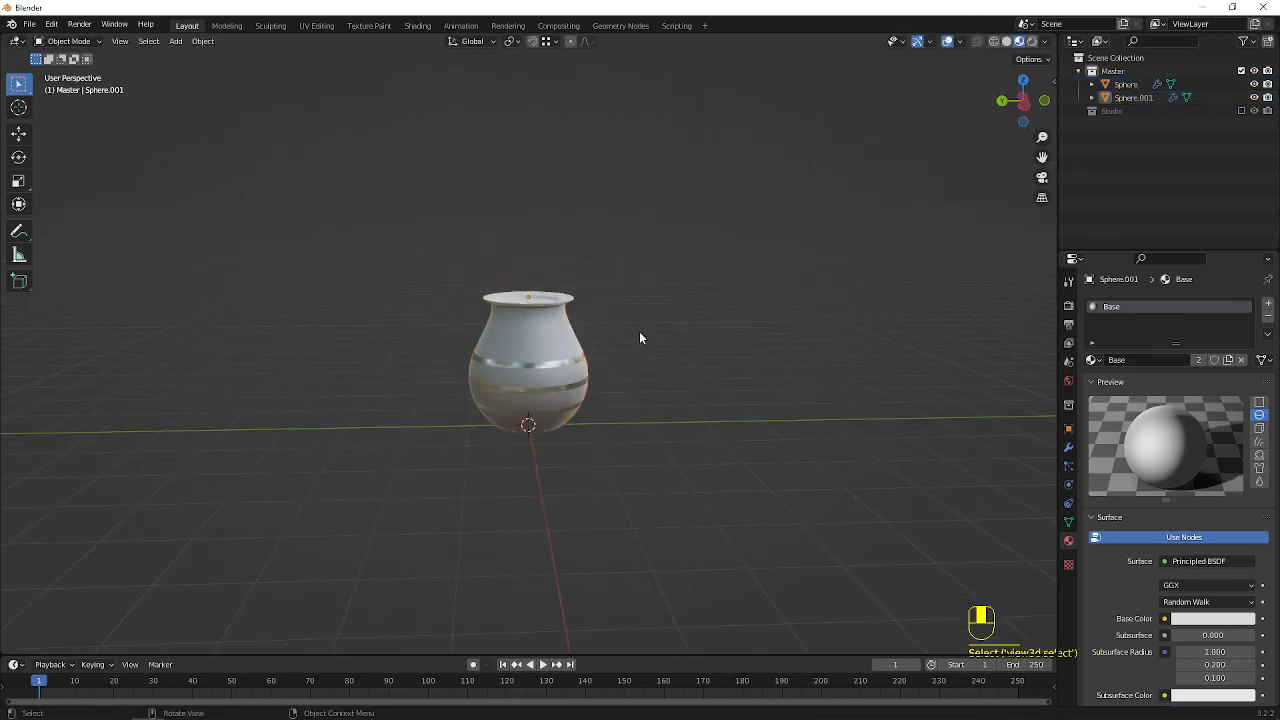
pyautogui.scroll(5, 517, 345)
pyautogui.moveTo(517, 345); pyautogui.dragTo(615, 527, button='middle')
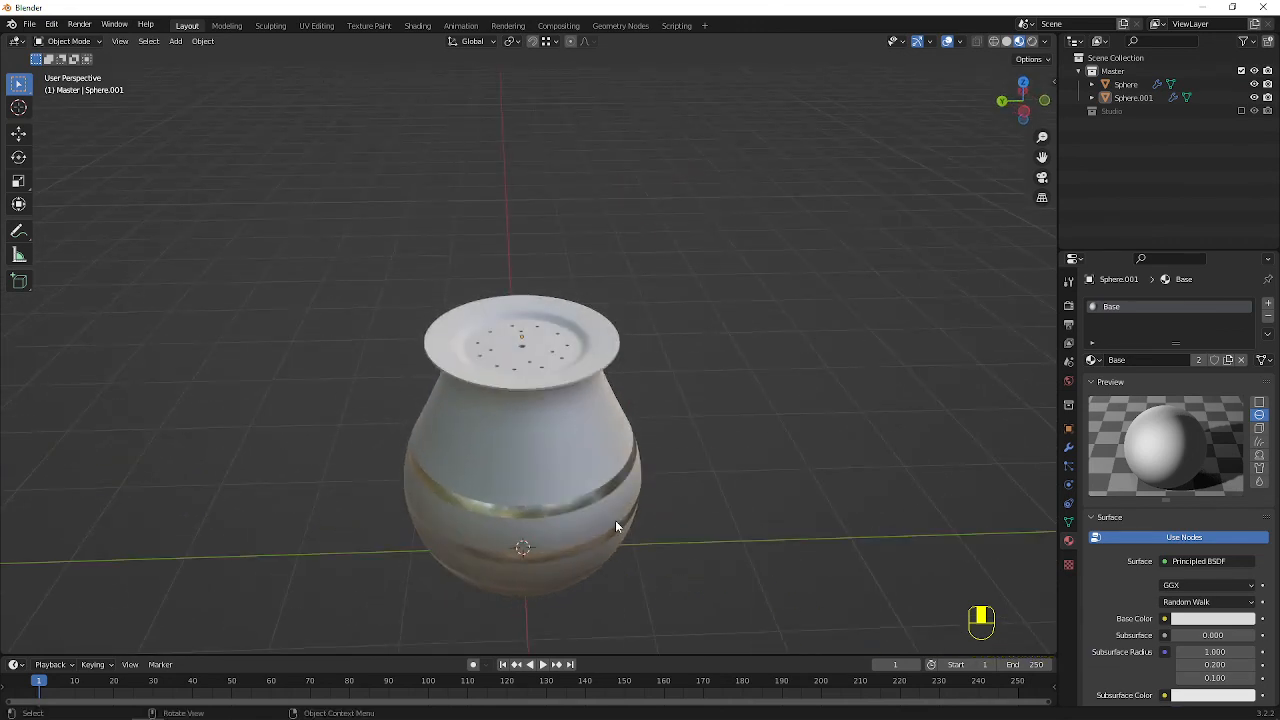
pyautogui.press('ctrl')
pyautogui.press('alt')
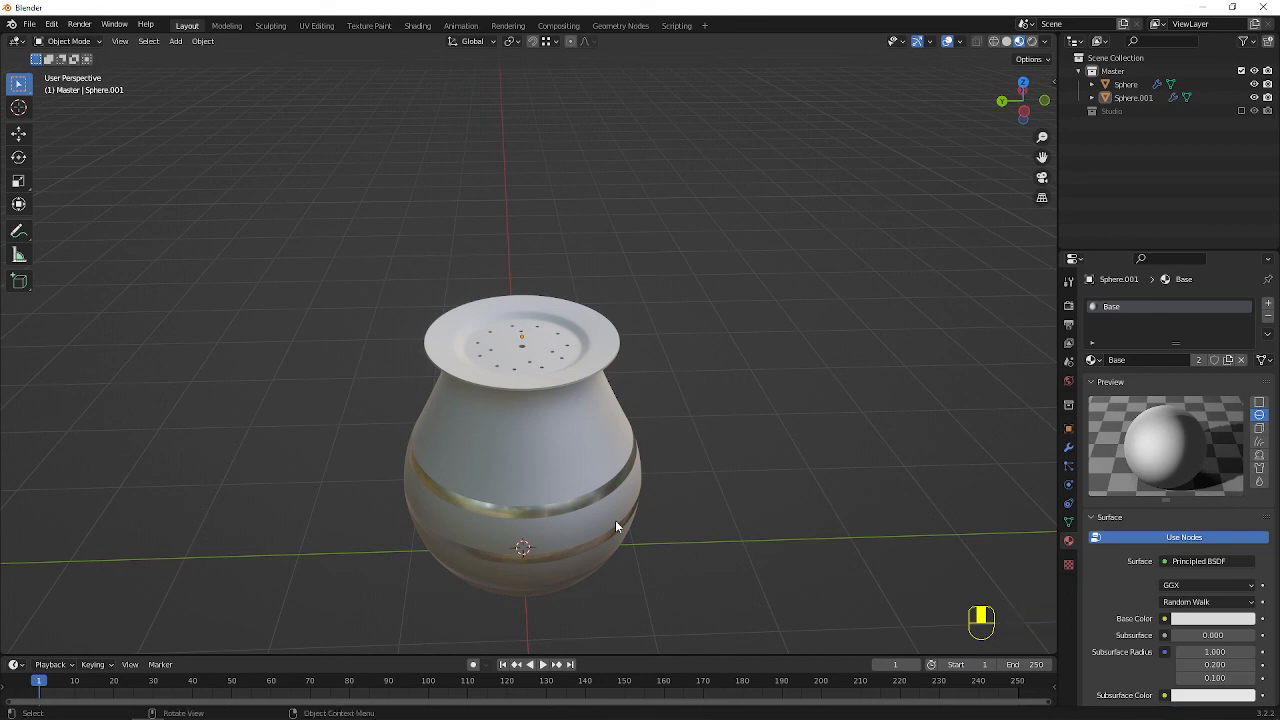